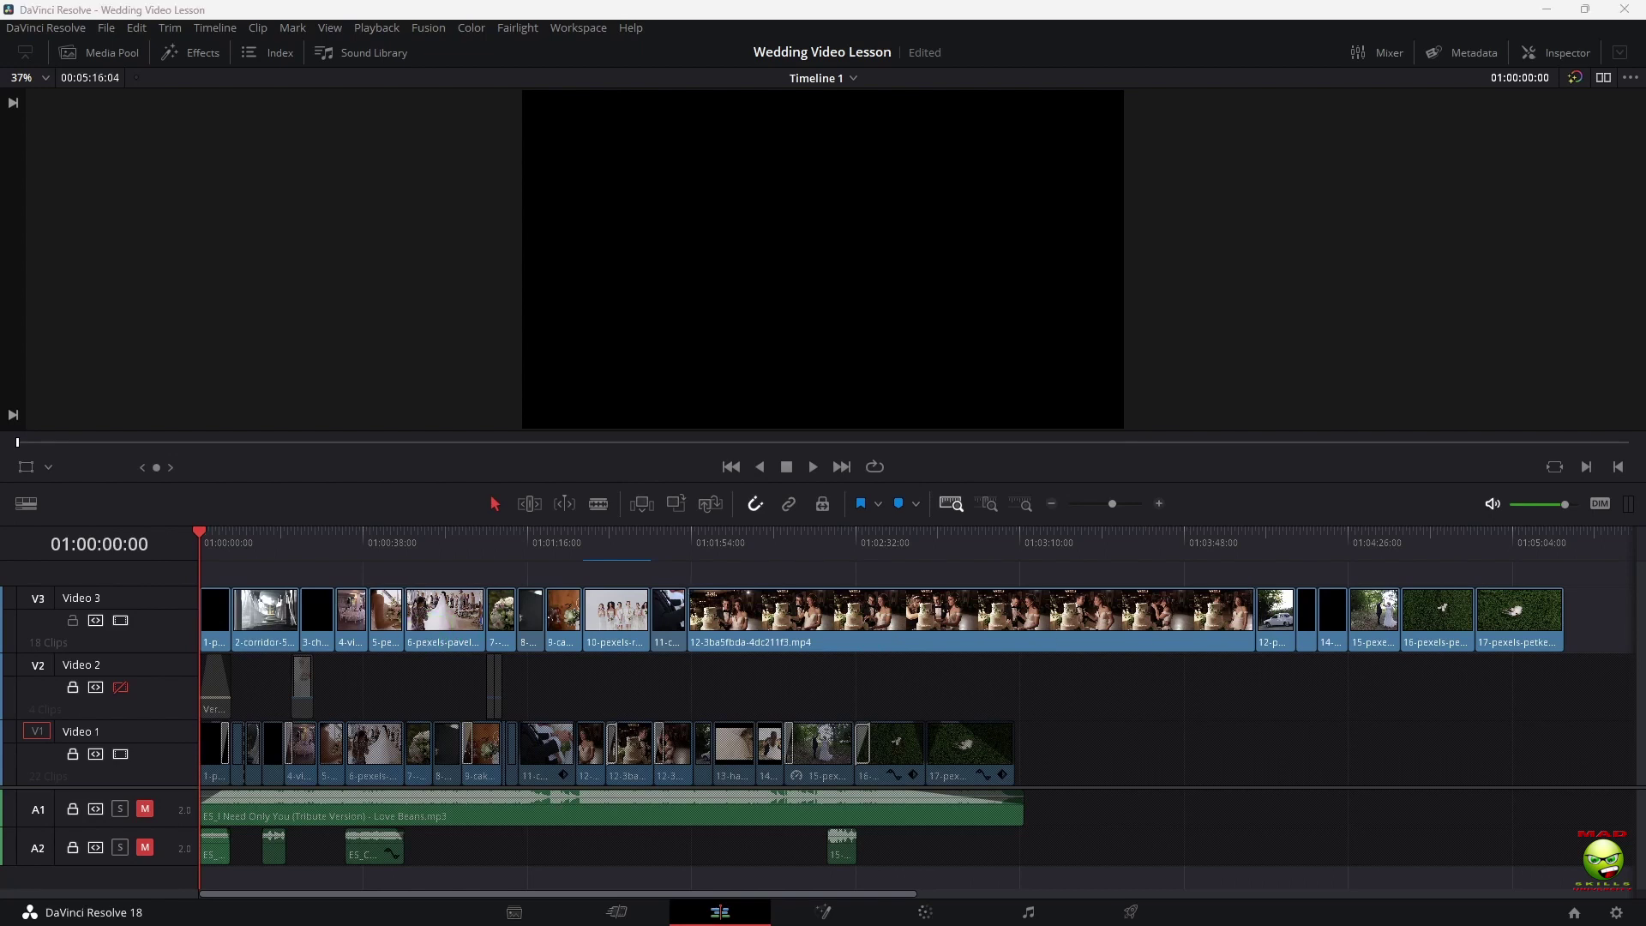
Switch from DaVinci Resolve to File Explorer showing the WEDDING VIDEO source folder
{"action": "key", "text": "alt+Tab"}
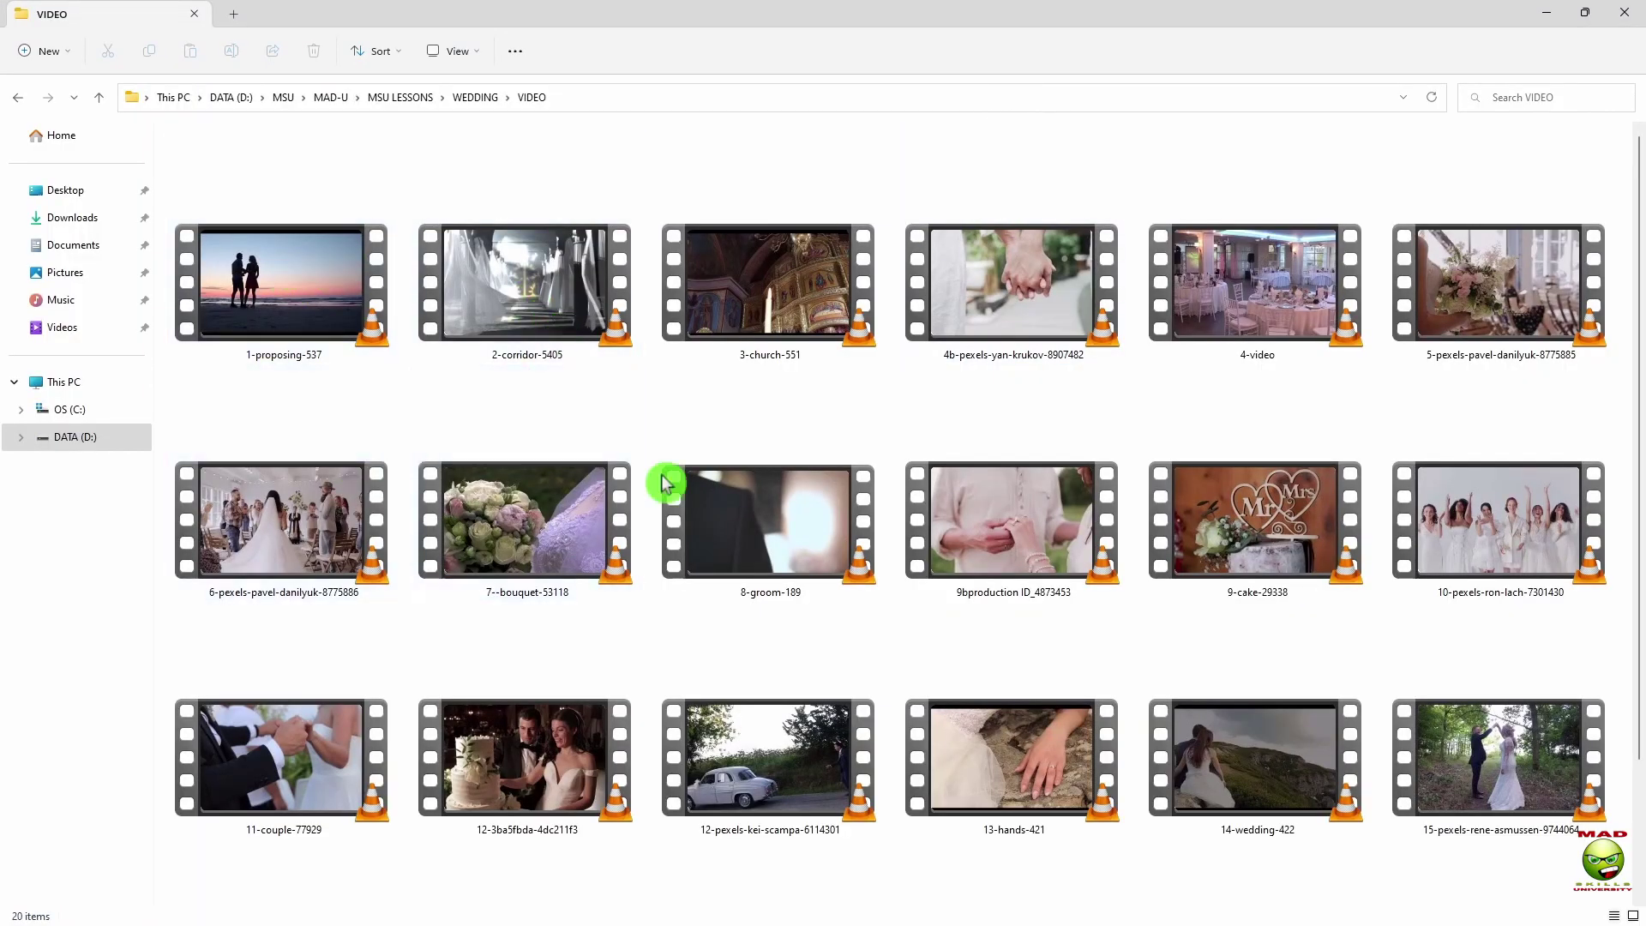
Browse the VIDEO folder thumbnails, then go back to the Wedding Video Lesson timeline
{"action": "scroll", "coordinate": [1112, 526], "scroll_direction": "down", "scroll_amount": 2}
{"action": "scroll", "coordinate": [1012, 506], "scroll_direction": "up", "scroll_amount": 2}
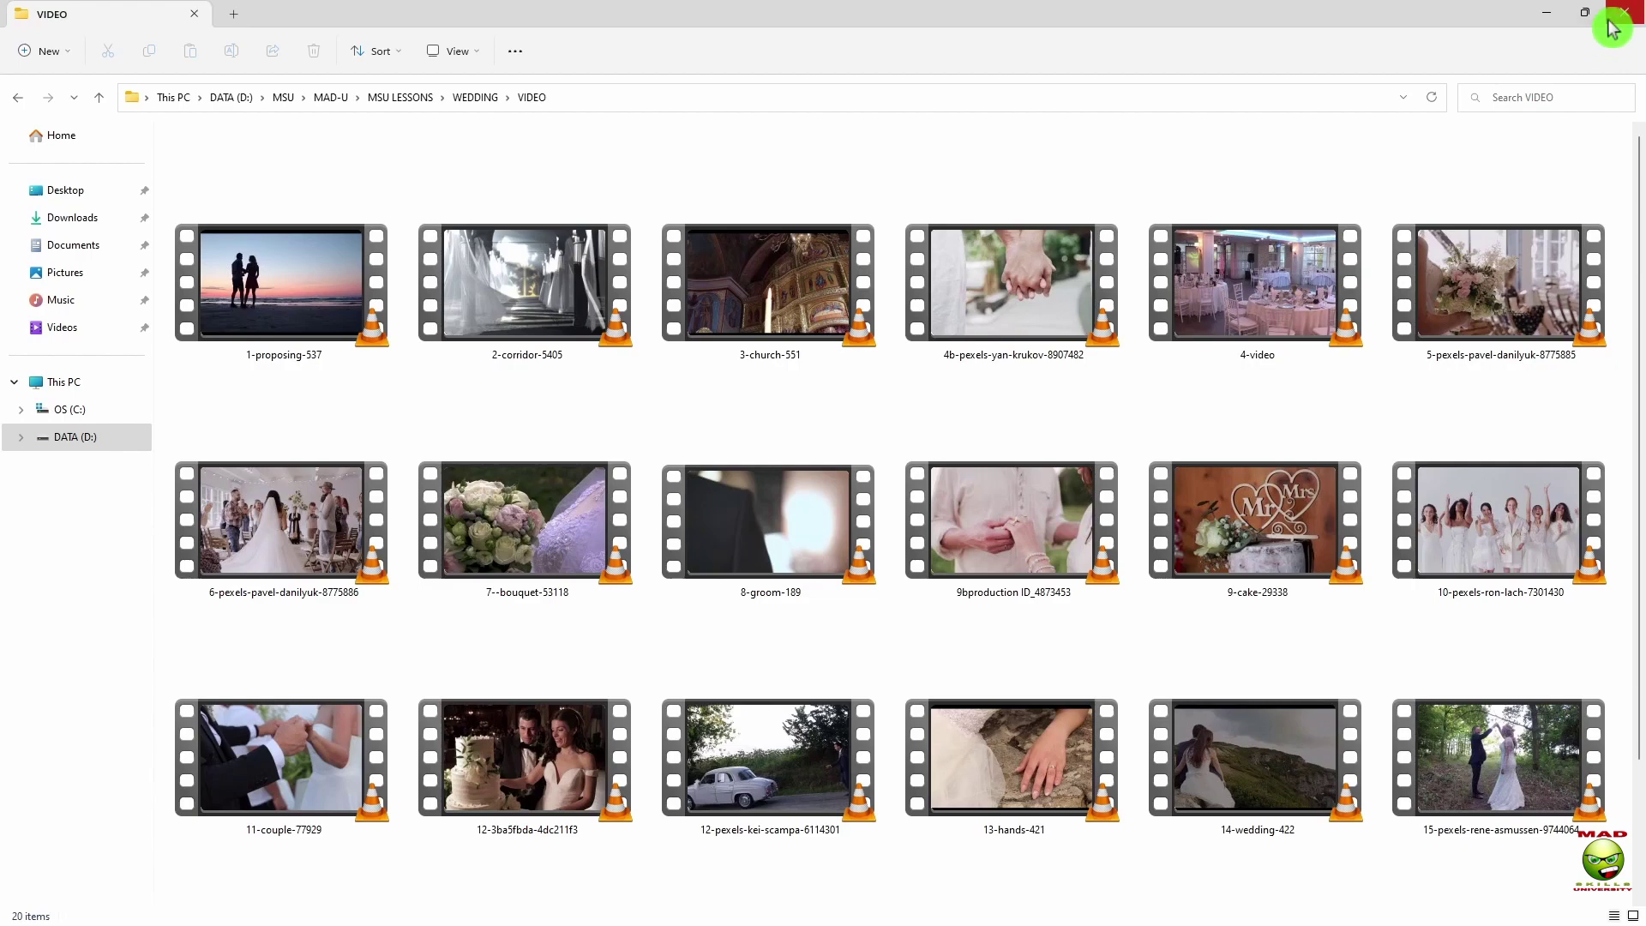
{"action": "key", "text": "alt+Tab"}
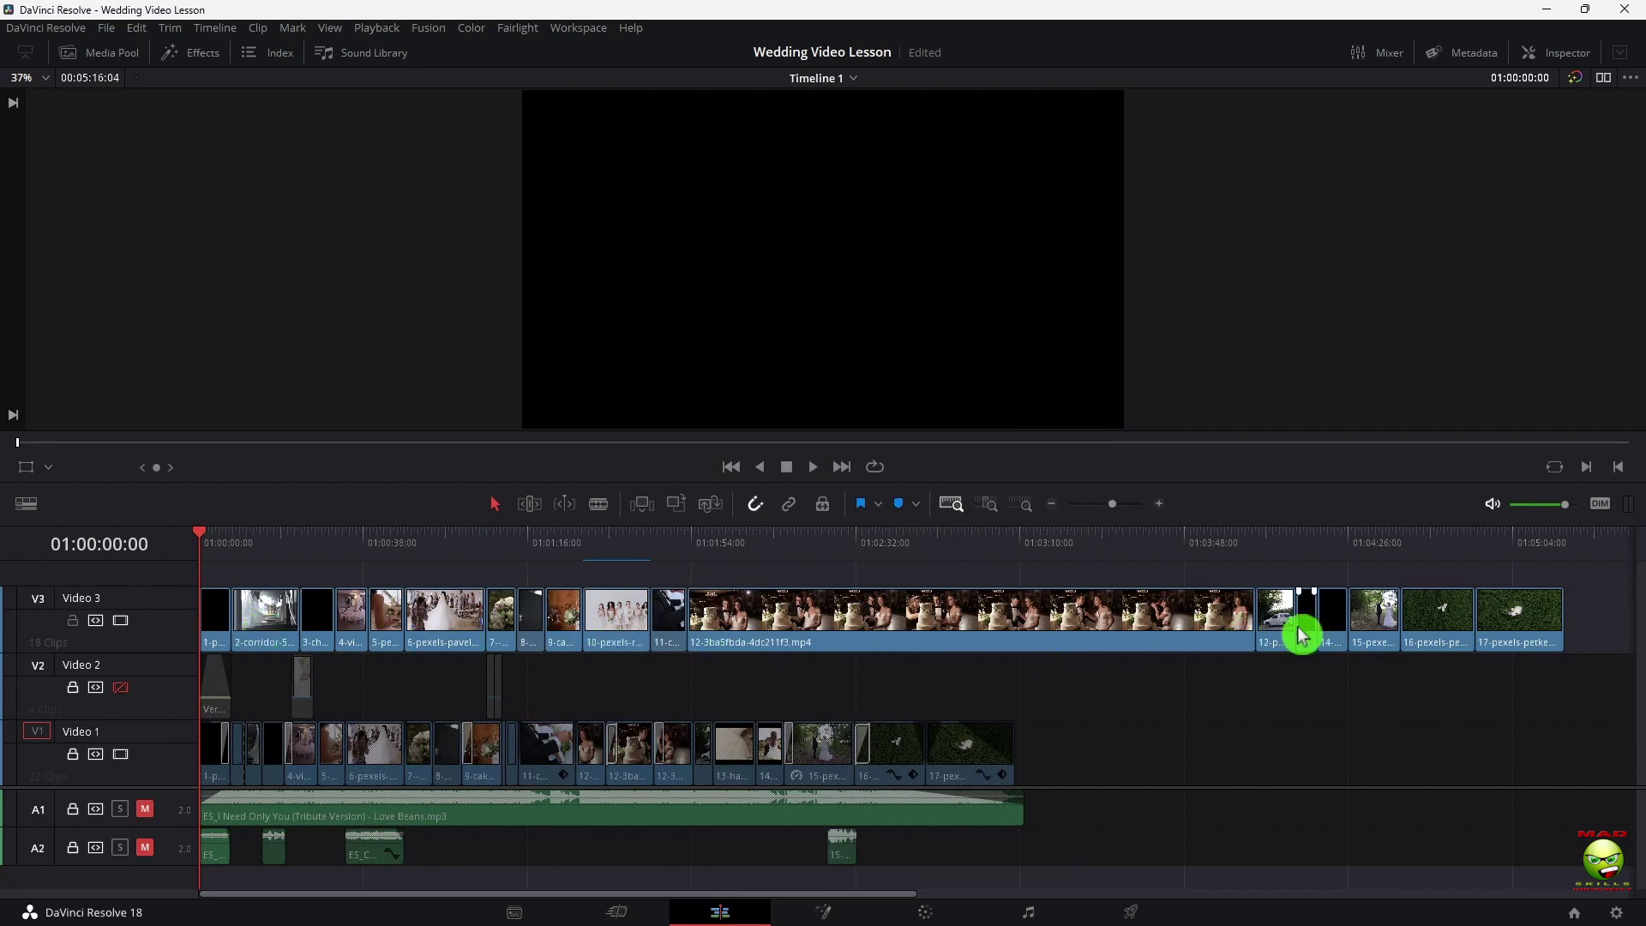
{"action": "left_click", "coordinate": [1022, 632]}
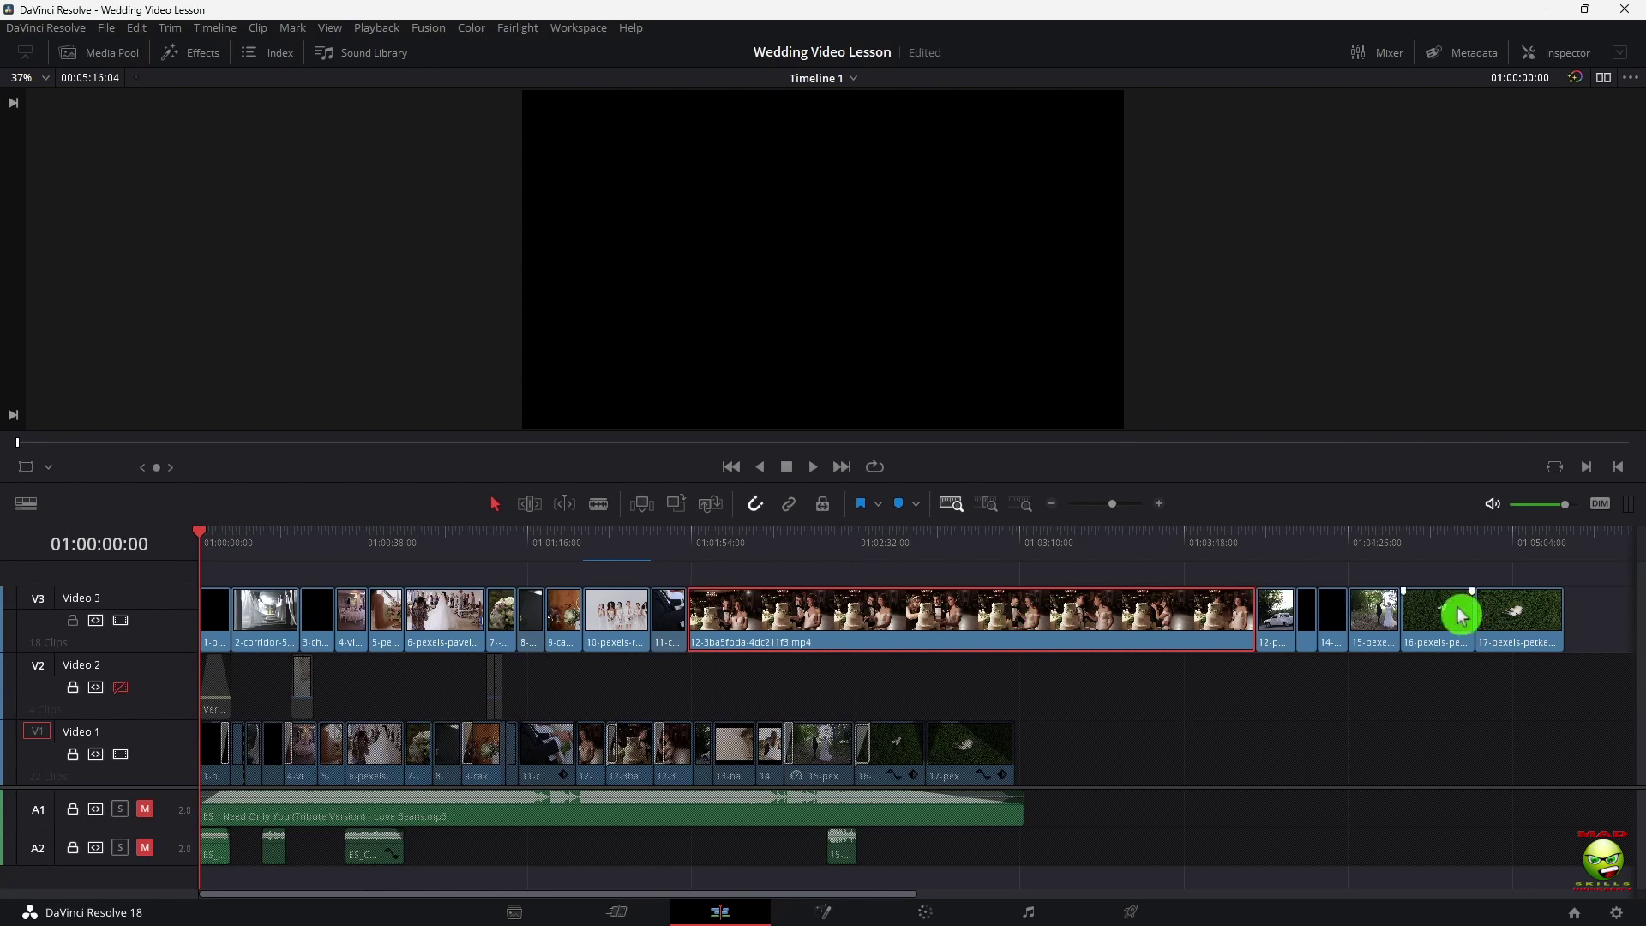
{"action": "left_click", "coordinate": [1605, 616]}
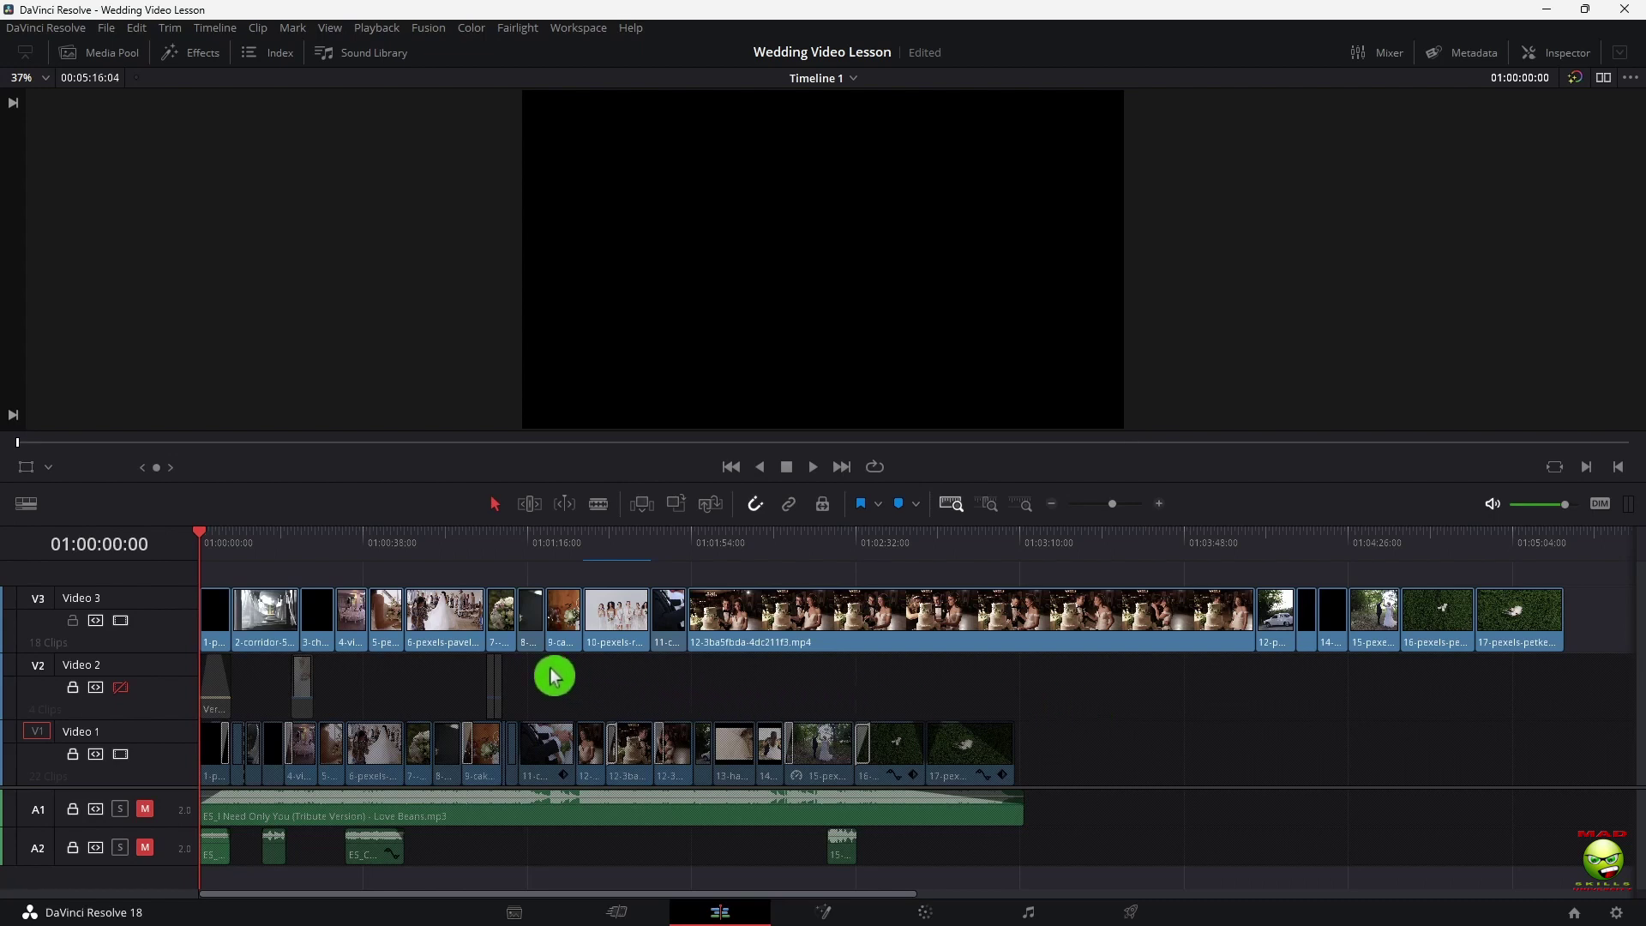
{"action": "left_click", "coordinate": [224, 546]}
{"action": "left_click_drag", "start_coordinate": [221, 537], "coordinate": [199, 537]}
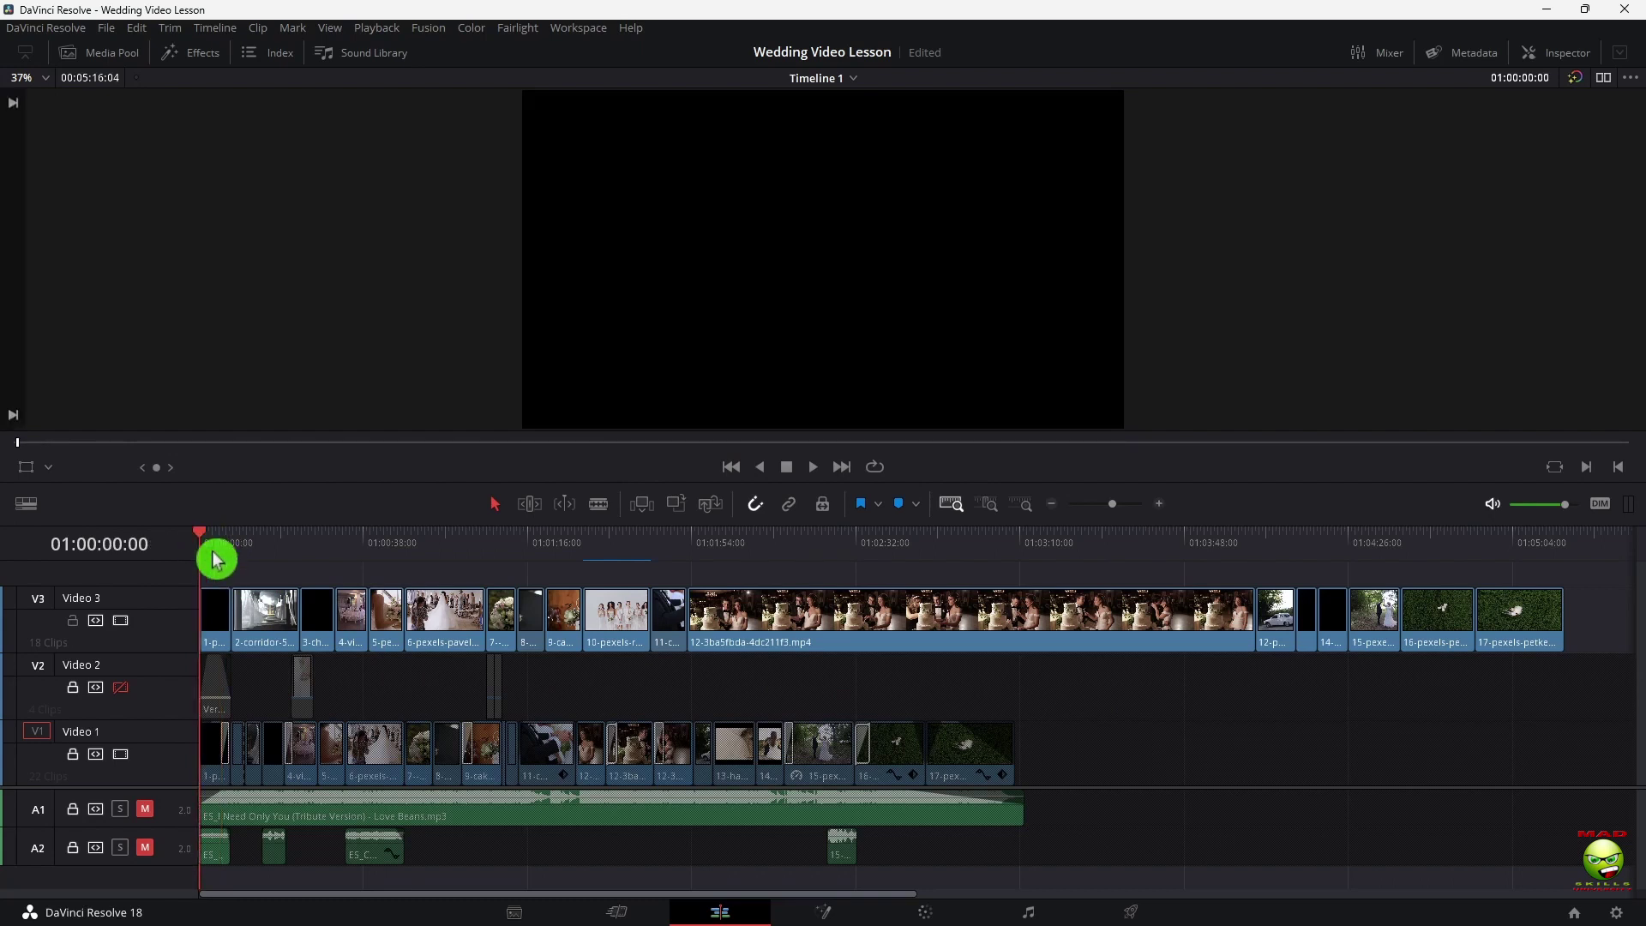
{"action": "left_click", "coordinate": [205, 539]}
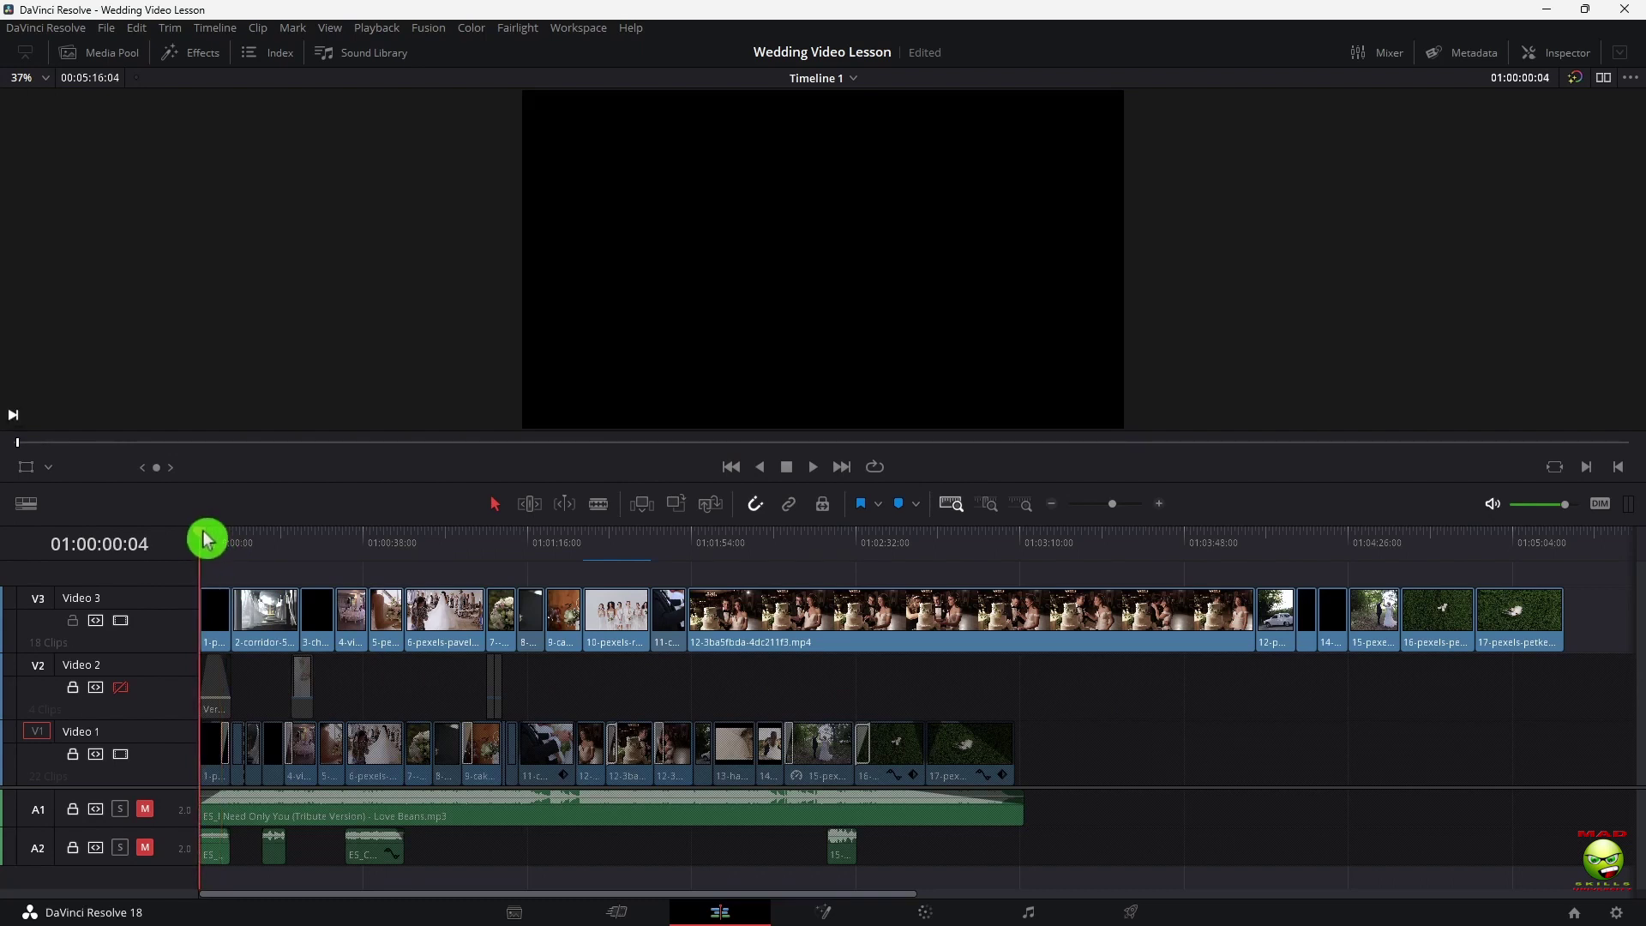
{"action": "left_click_drag", "start_coordinate": [213, 538], "coordinate": [224, 553]}
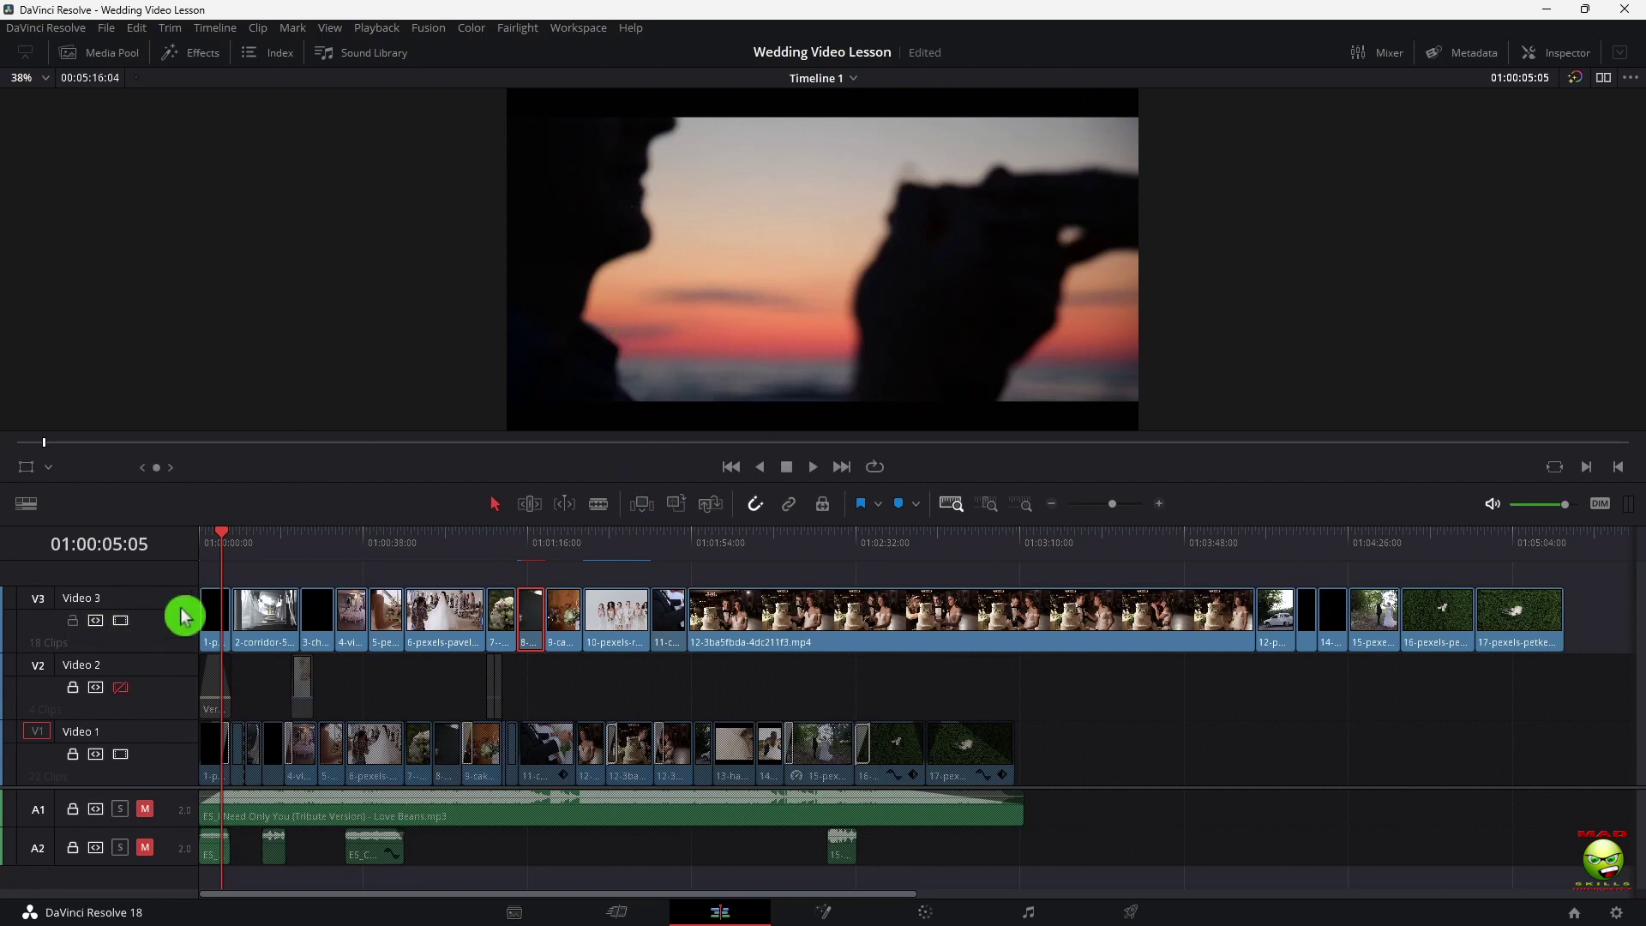
{"action": "left_click_drag", "start_coordinate": [220, 541], "coordinate": [323, 553]}
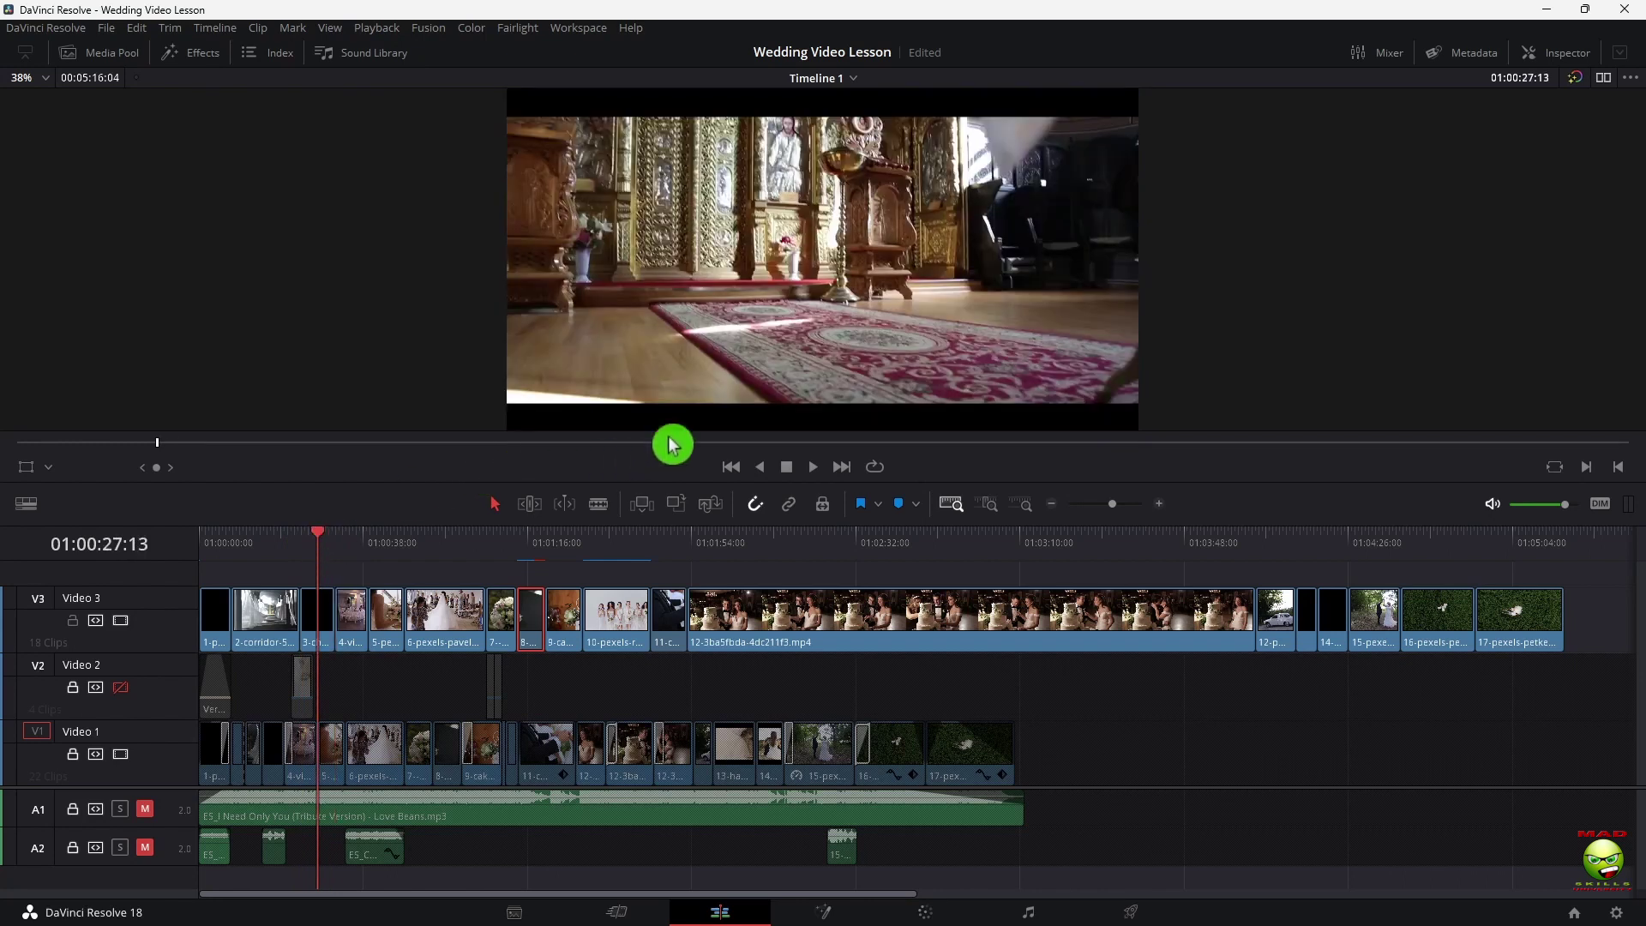
{"action": "left_click_drag", "start_coordinate": [311, 553], "coordinate": [530, 550]}
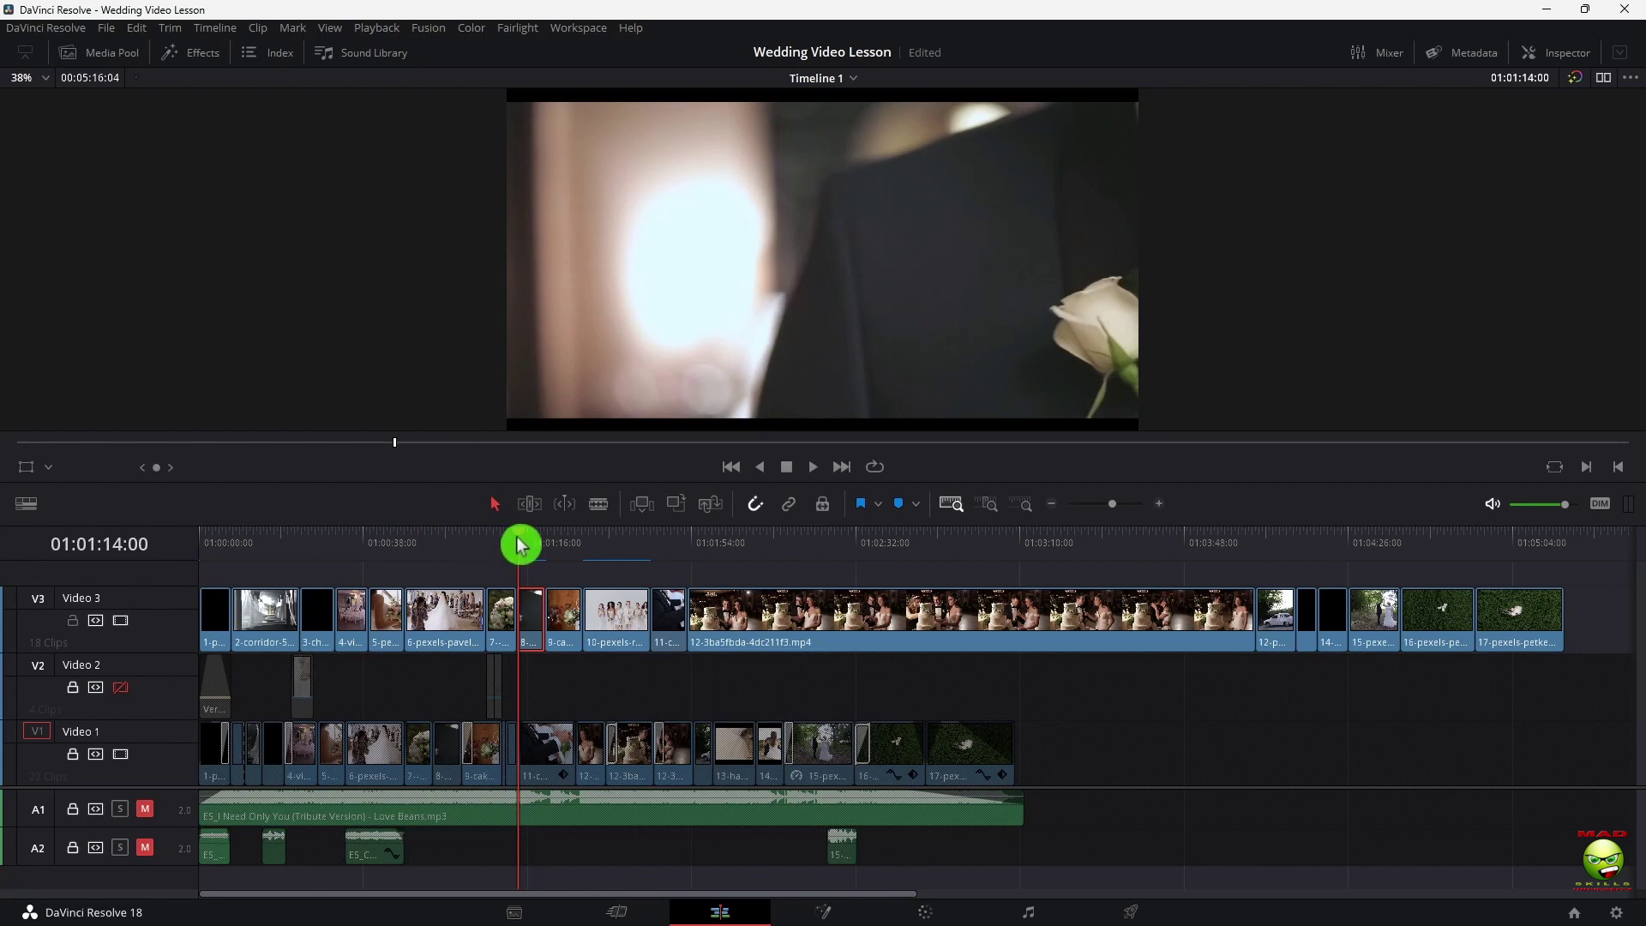
{"action": "left_click_drag", "start_coordinate": [519, 545], "coordinate": [561, 545]}
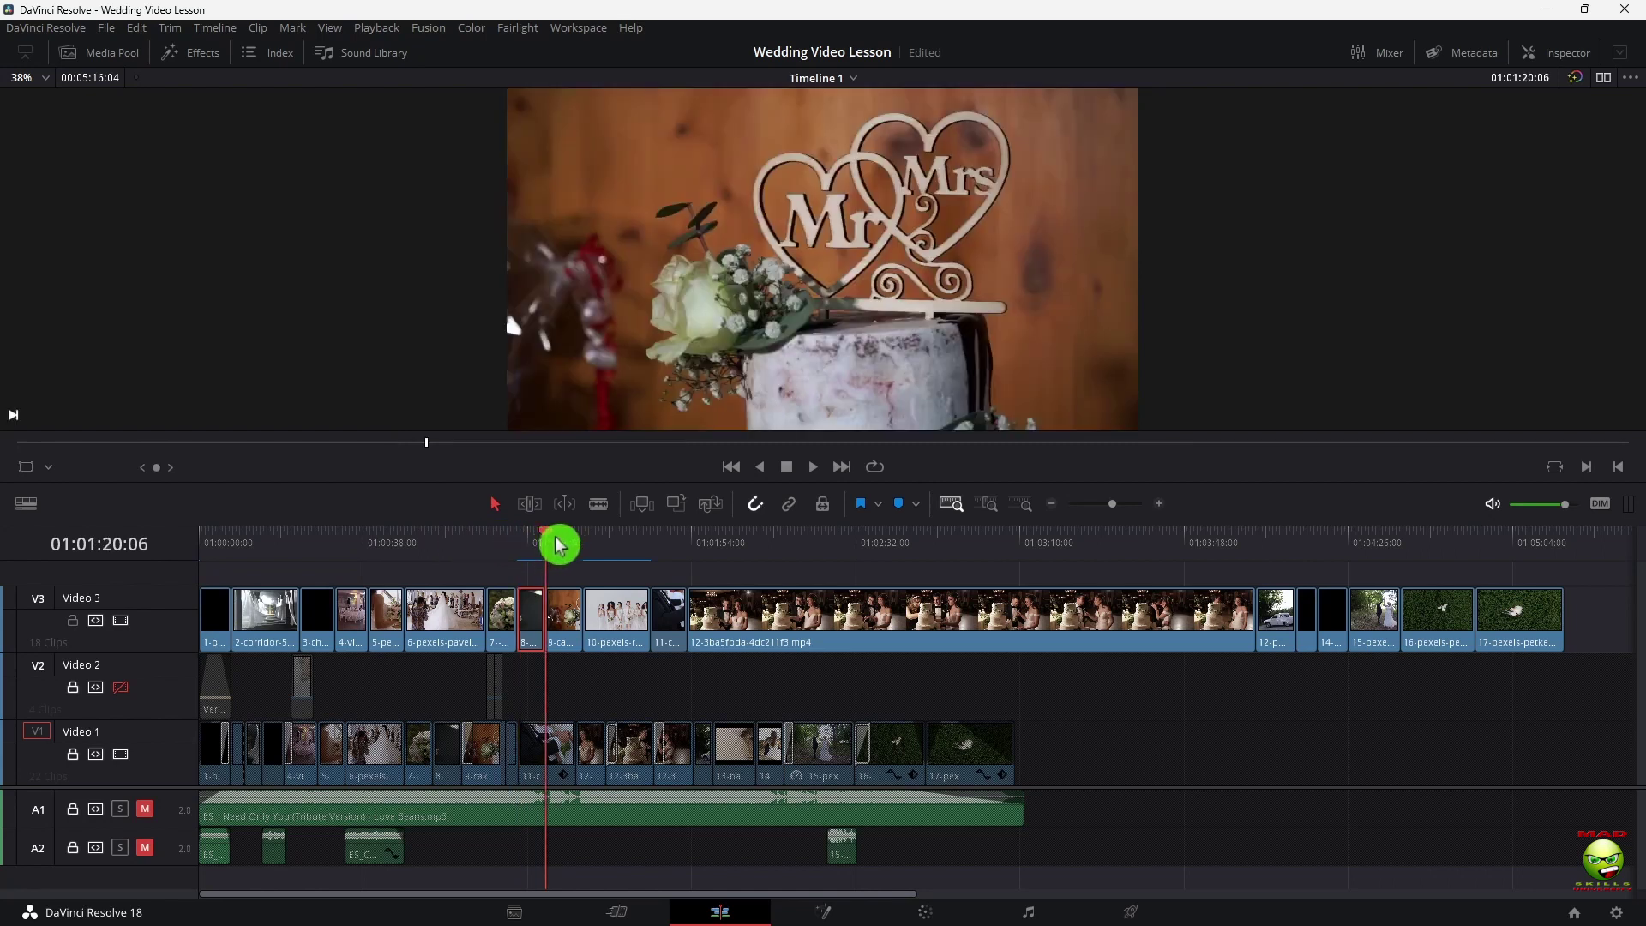
{"action": "key", "text": "space"}
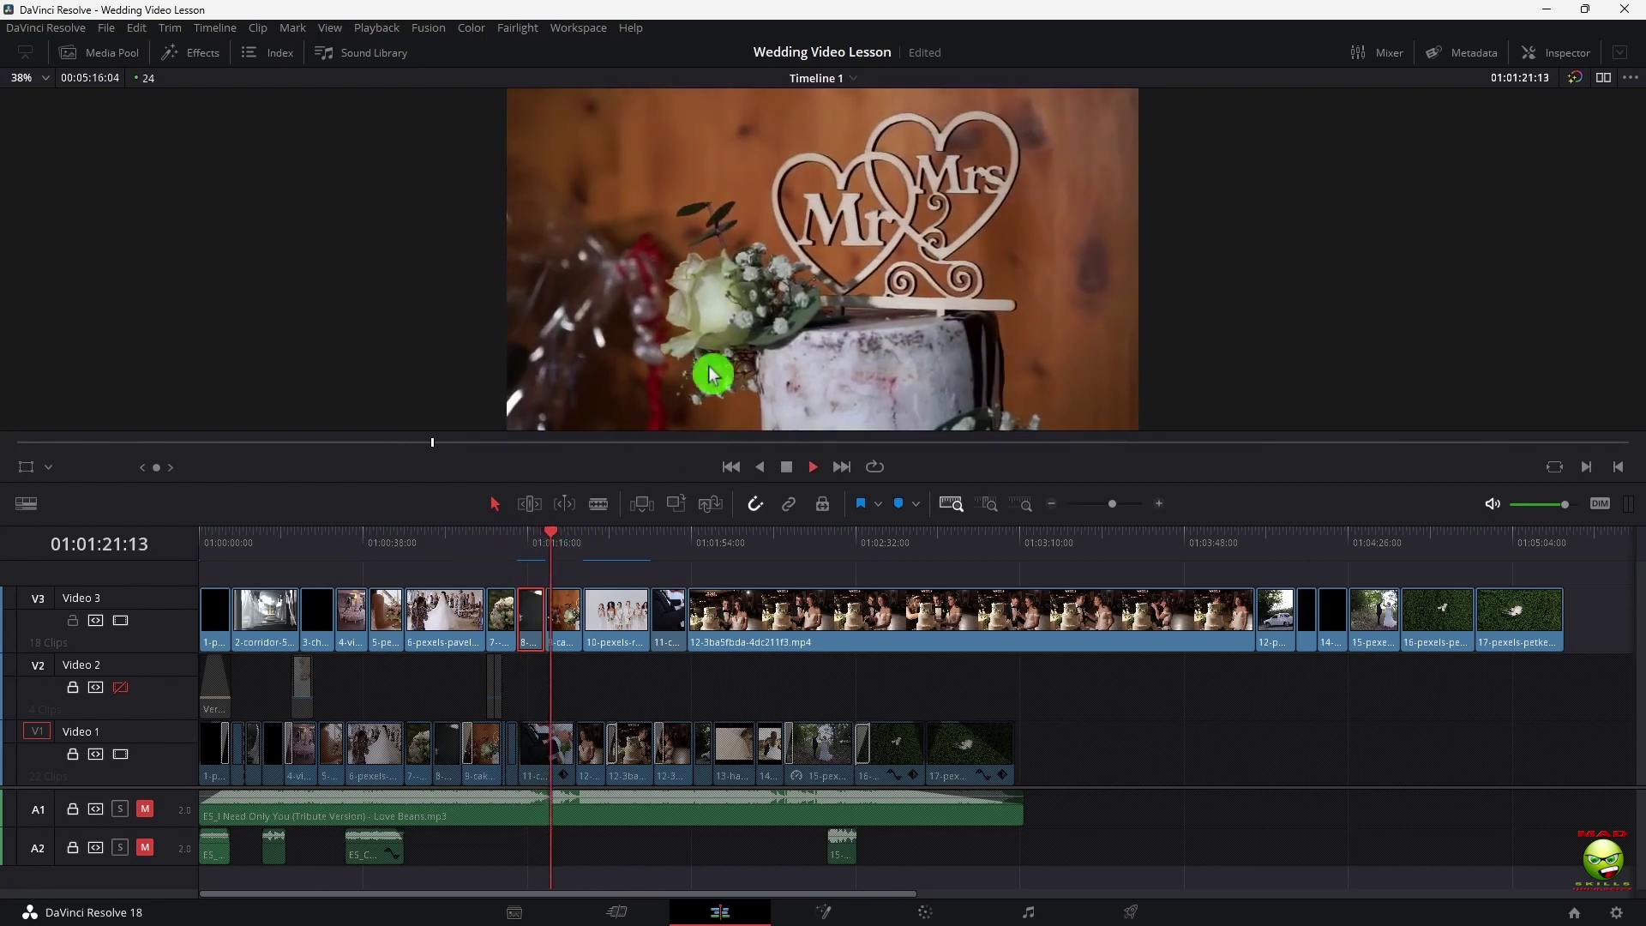
{"action": "key", "text": "space"}
{"action": "left_click", "coordinate": [543, 537]}
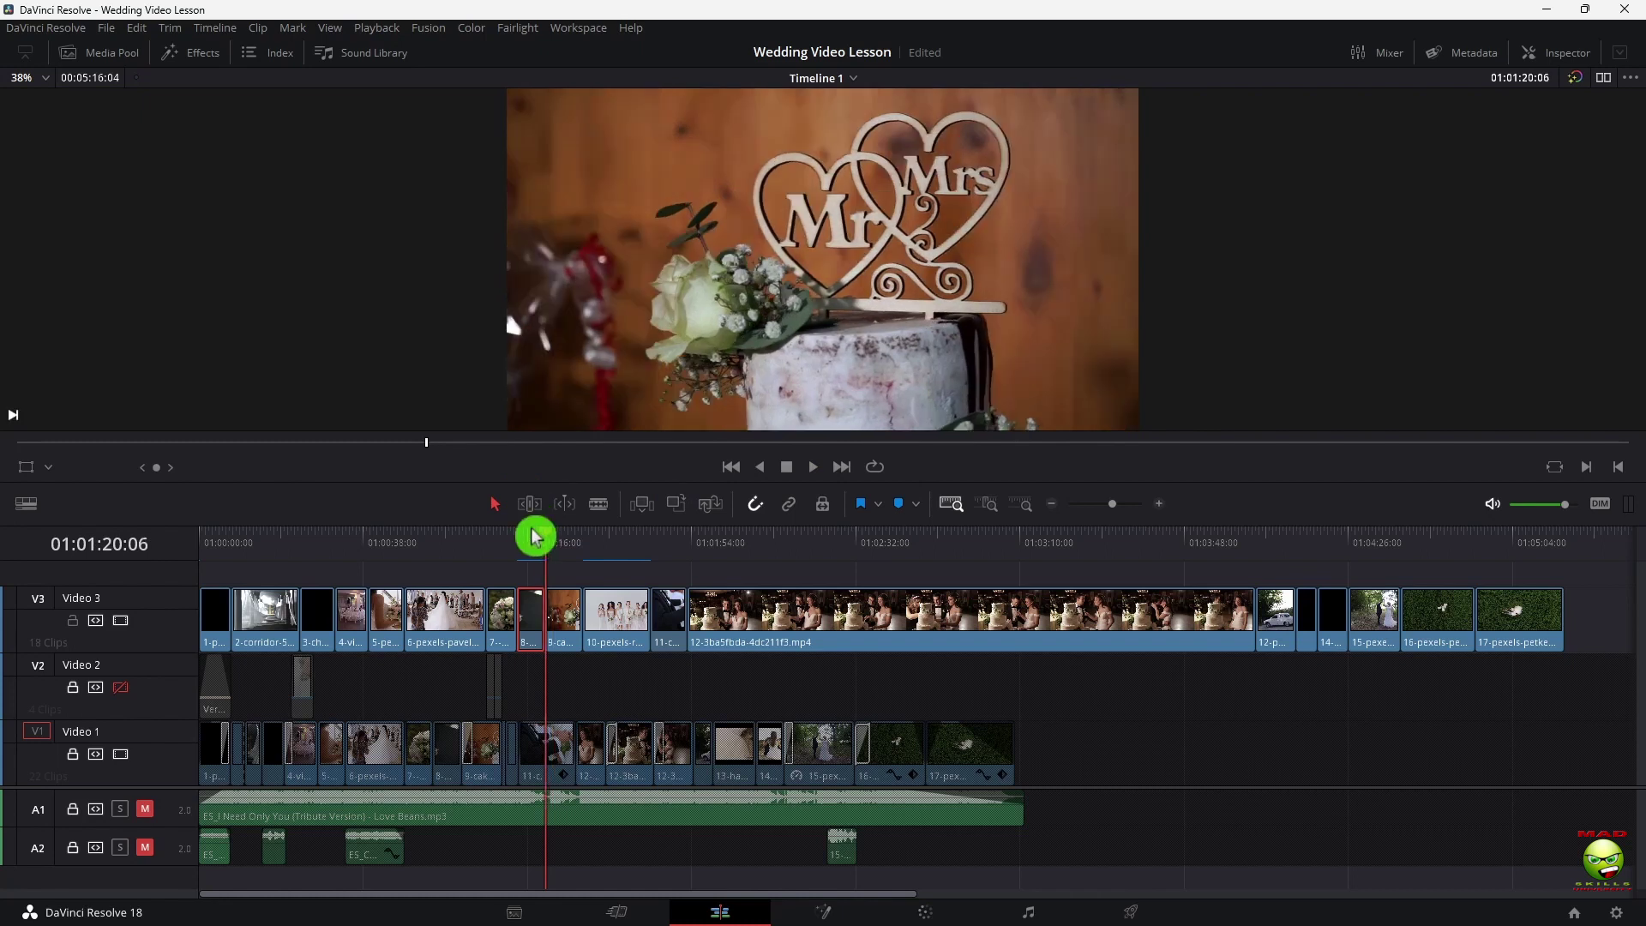
{"action": "key", "text": "Up"}
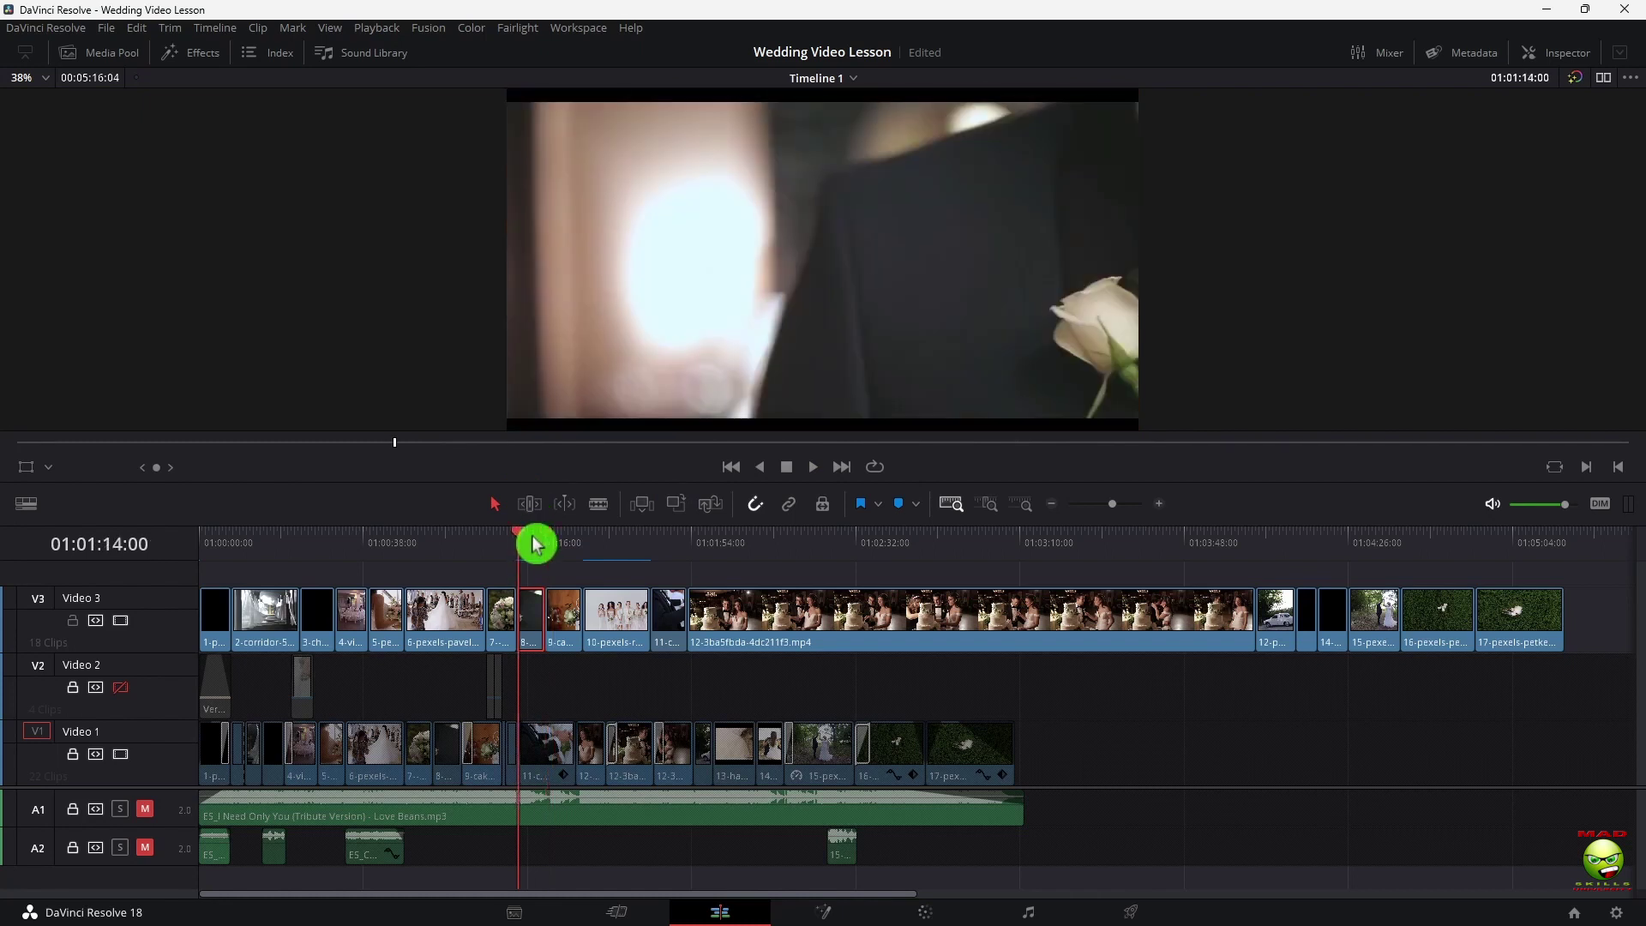
{"action": "key", "text": "space"}
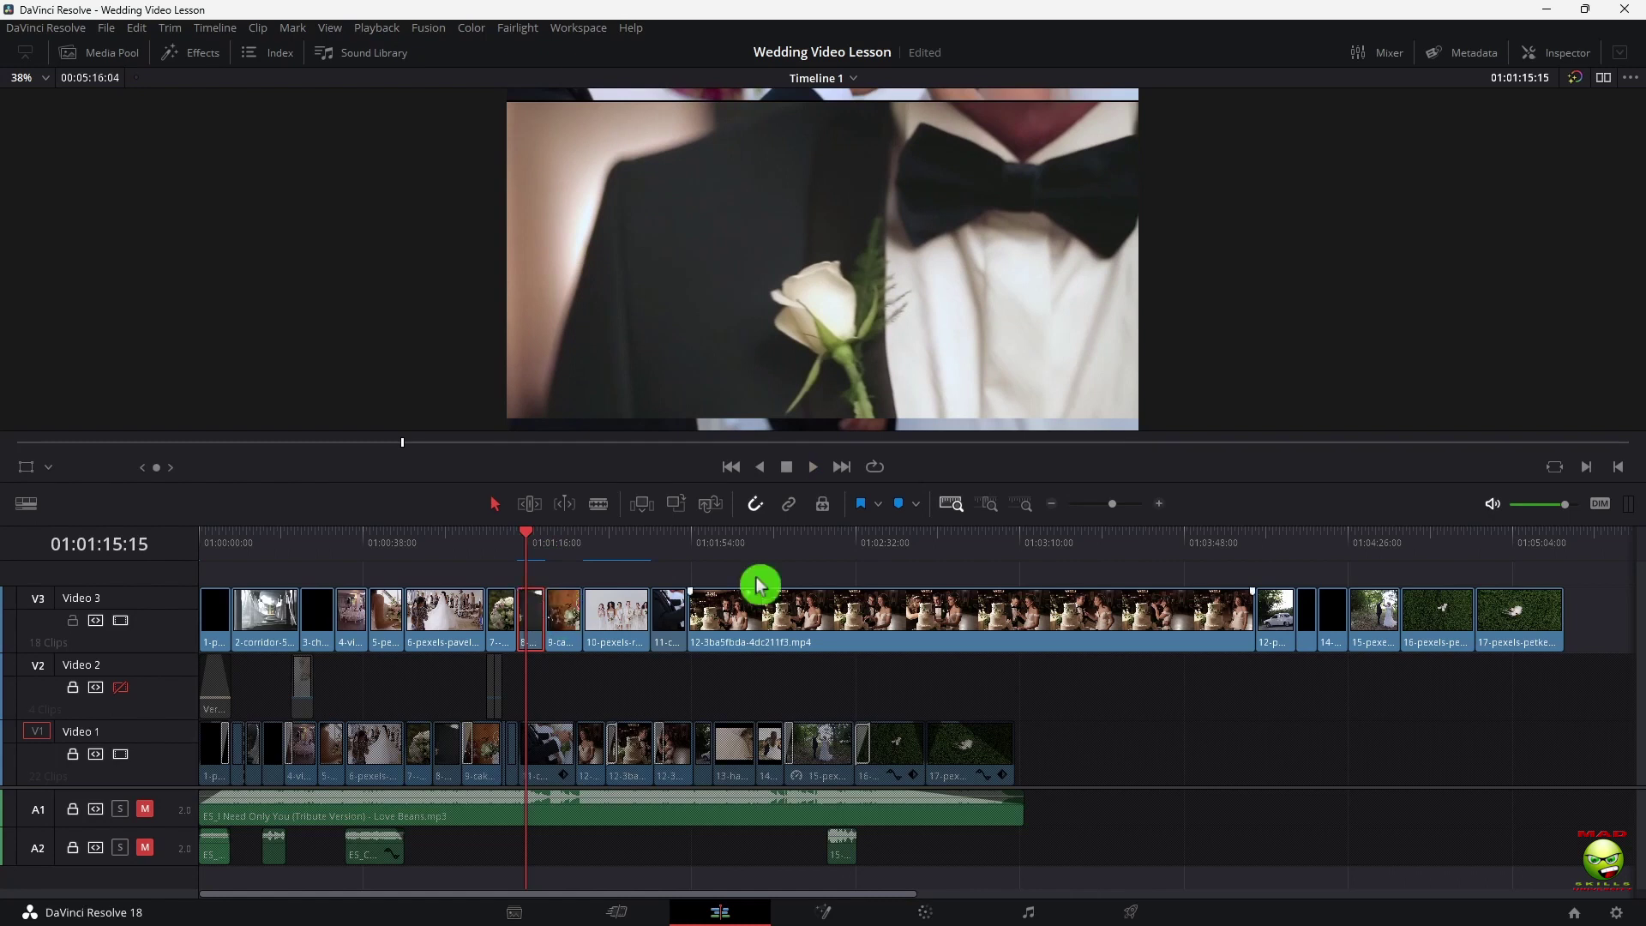
{"action": "key", "text": "alt+1"}
Flip the 8-groom-189.mp4 clip horizontally and turn on the Transform overlay
{"action": "left_click", "coordinate": [1580, 60]}
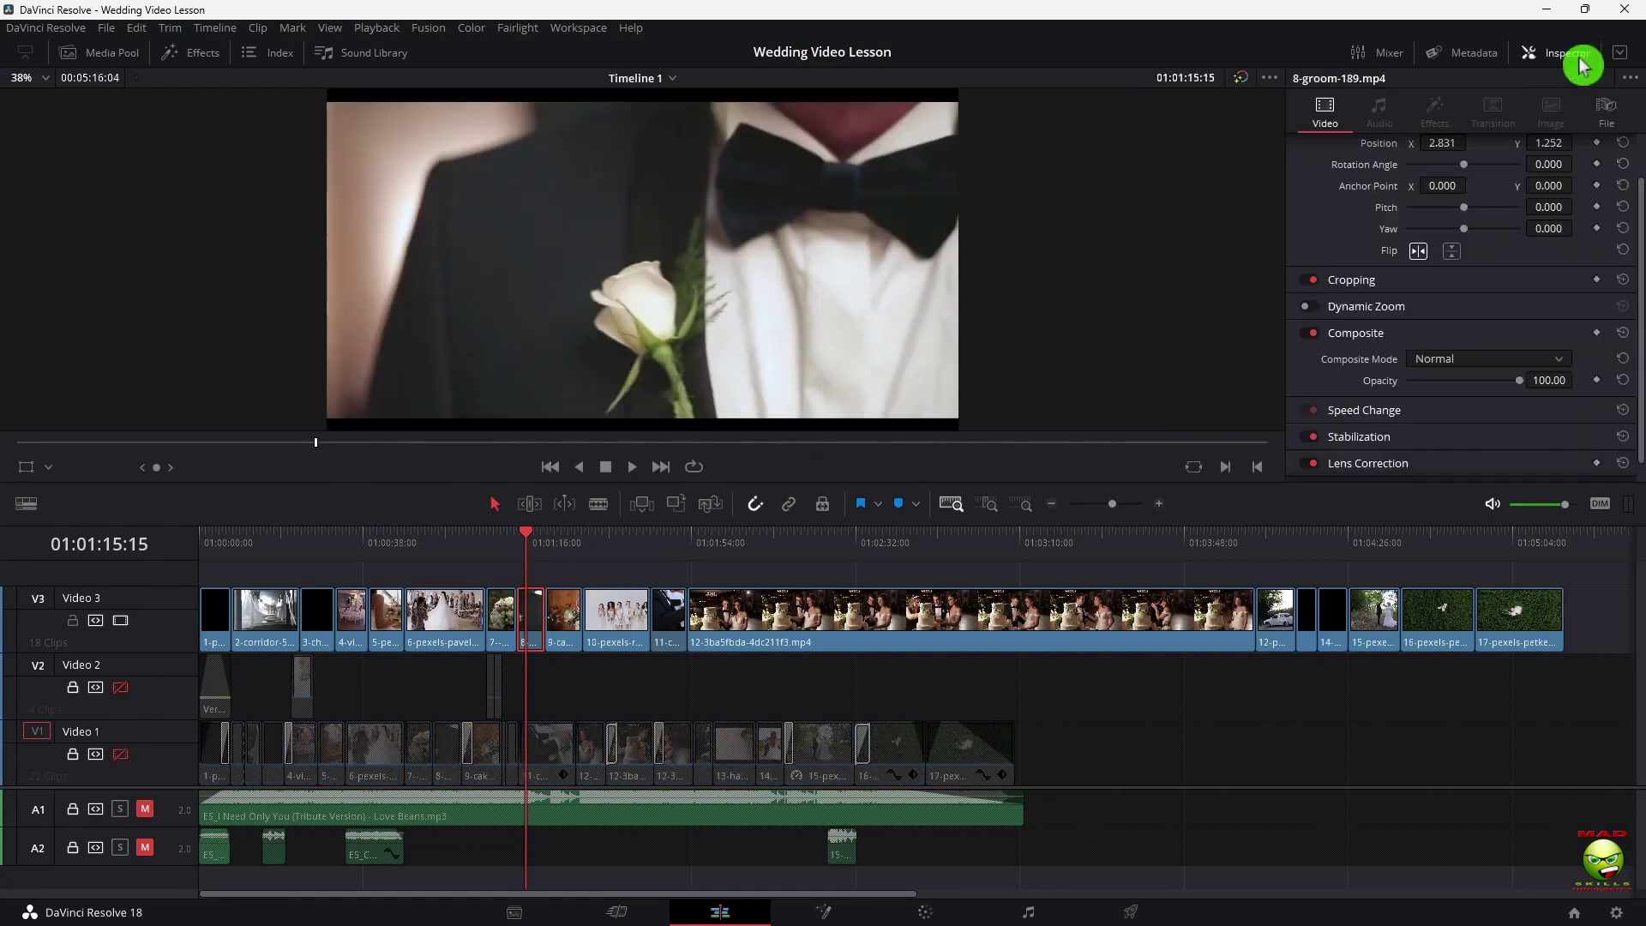
{"action": "left_click", "coordinate": [1419, 252]}
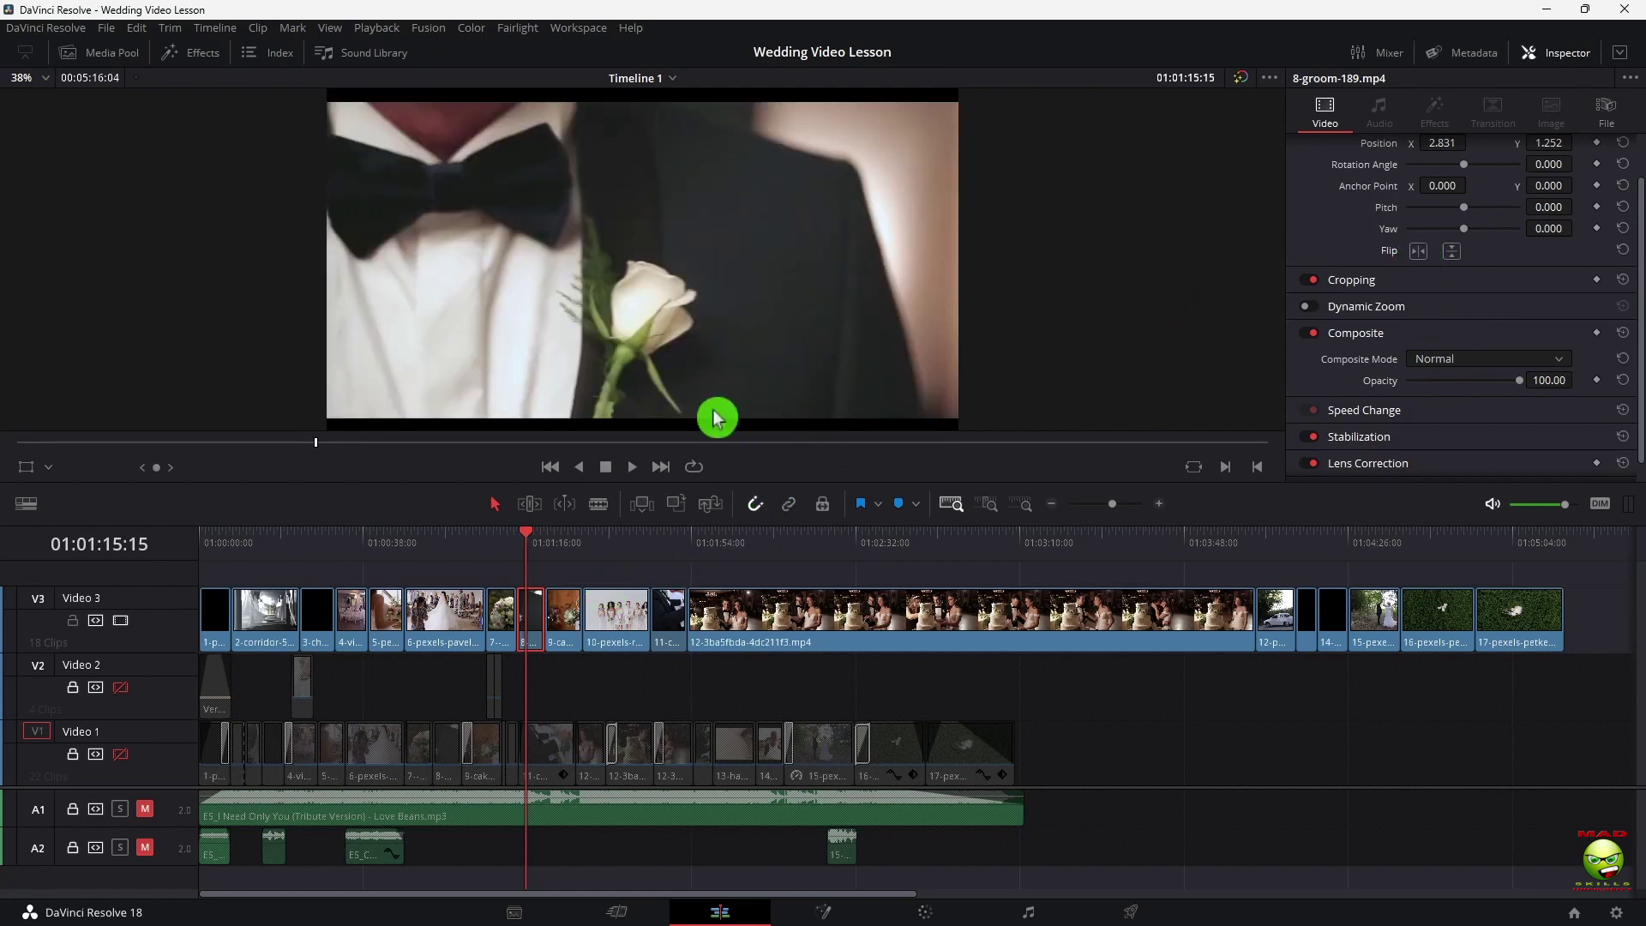
{"action": "left_click", "coordinate": [50, 470]}
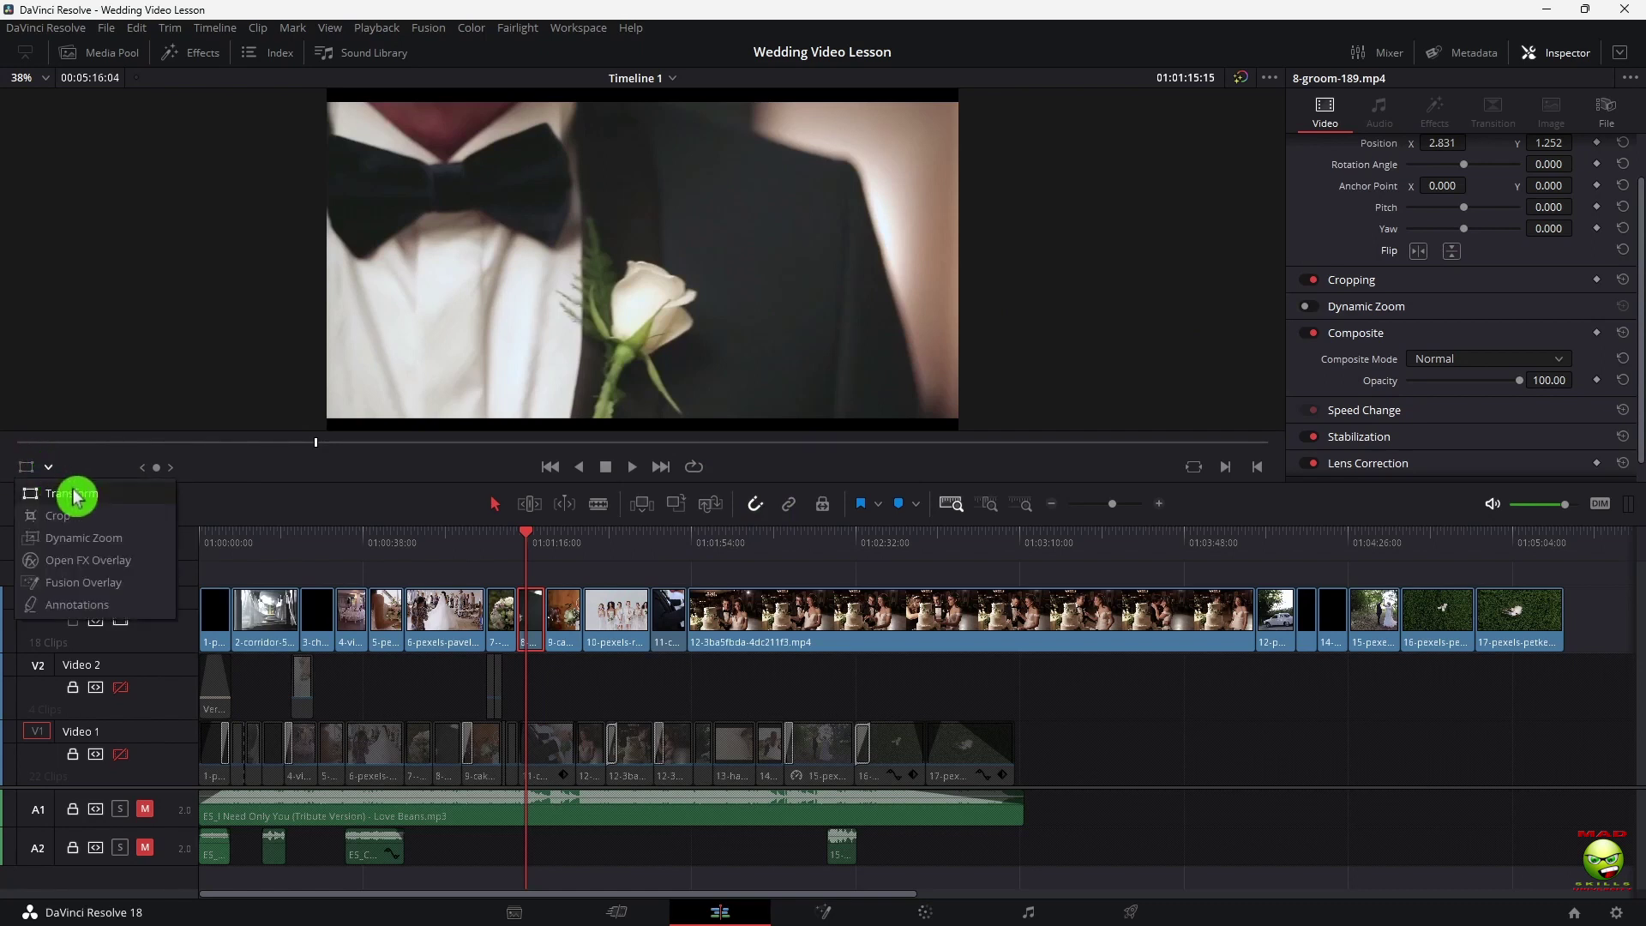
{"action": "left_click", "coordinate": [121, 493]}
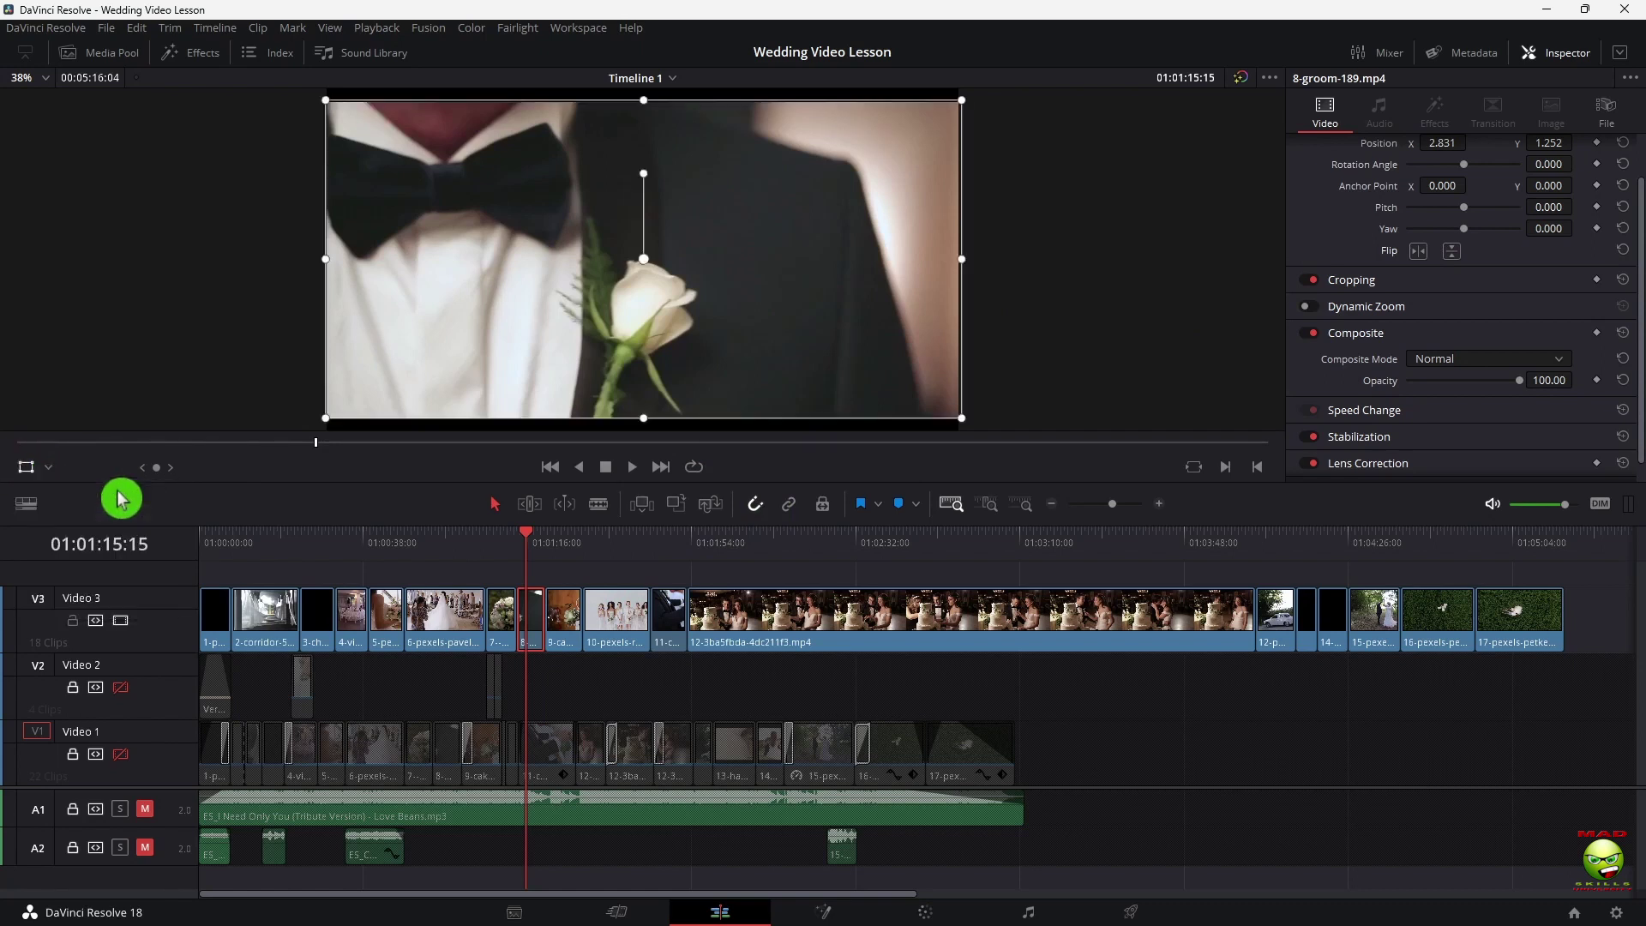
Scale the groom clip up from its corner, nudge it upward, then hide the onscreen controls
{"action": "scroll", "coordinate": [620, 330], "scroll_direction": "down", "scroll_amount": 5}
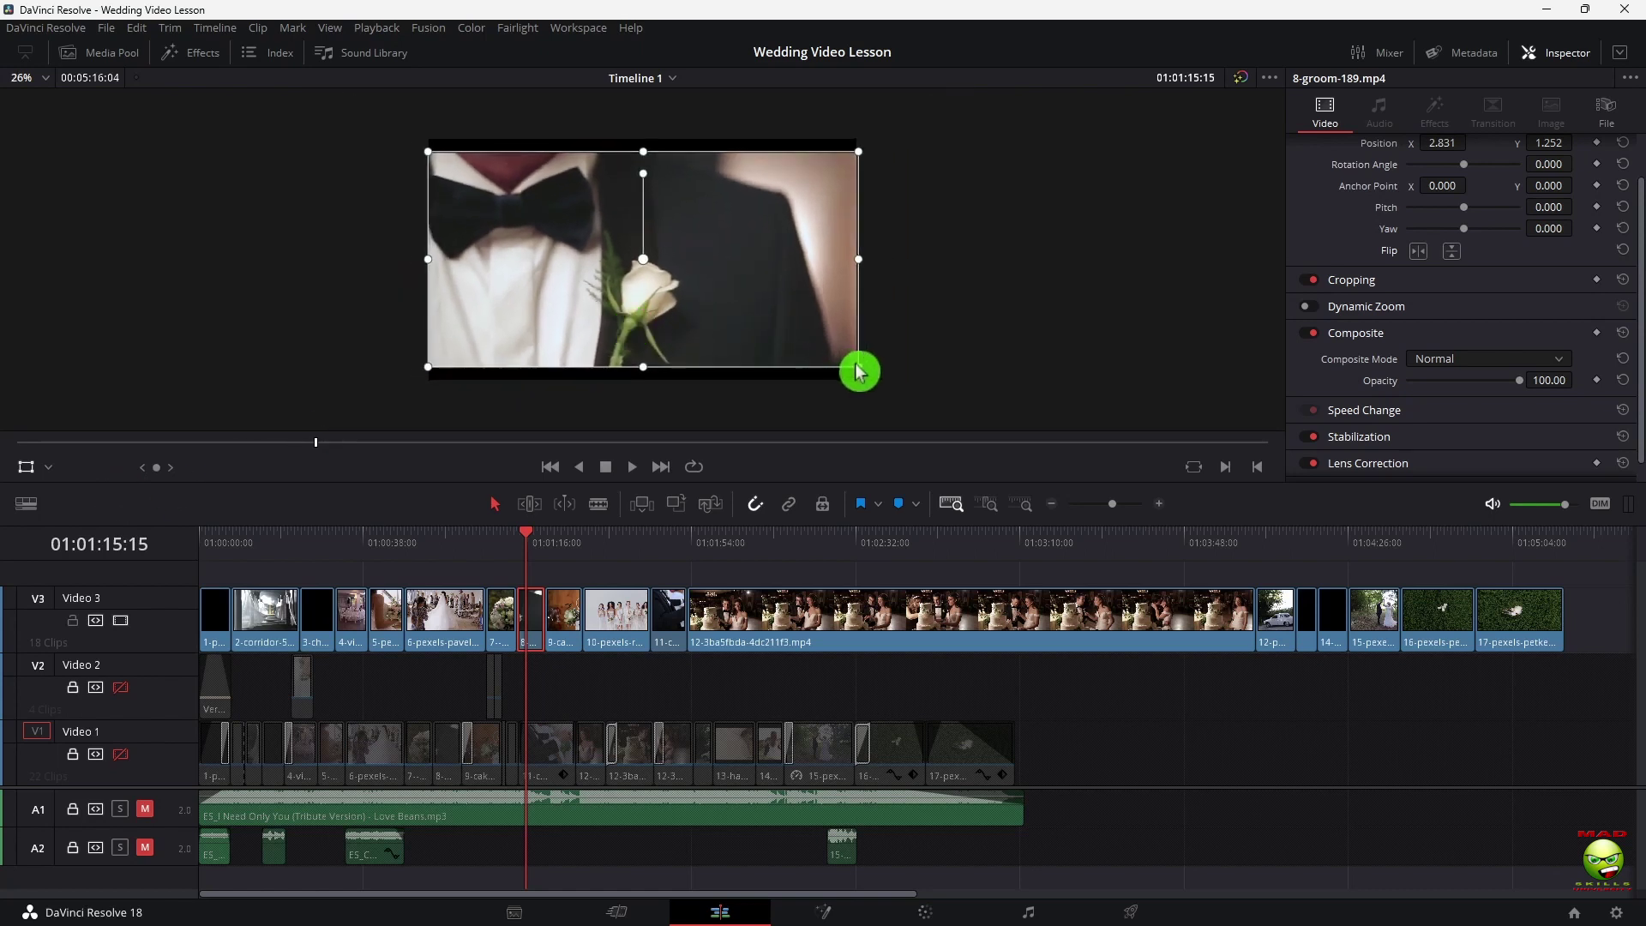
{"action": "left_click_drag", "start_coordinate": [862, 370], "coordinate": [884, 388]}
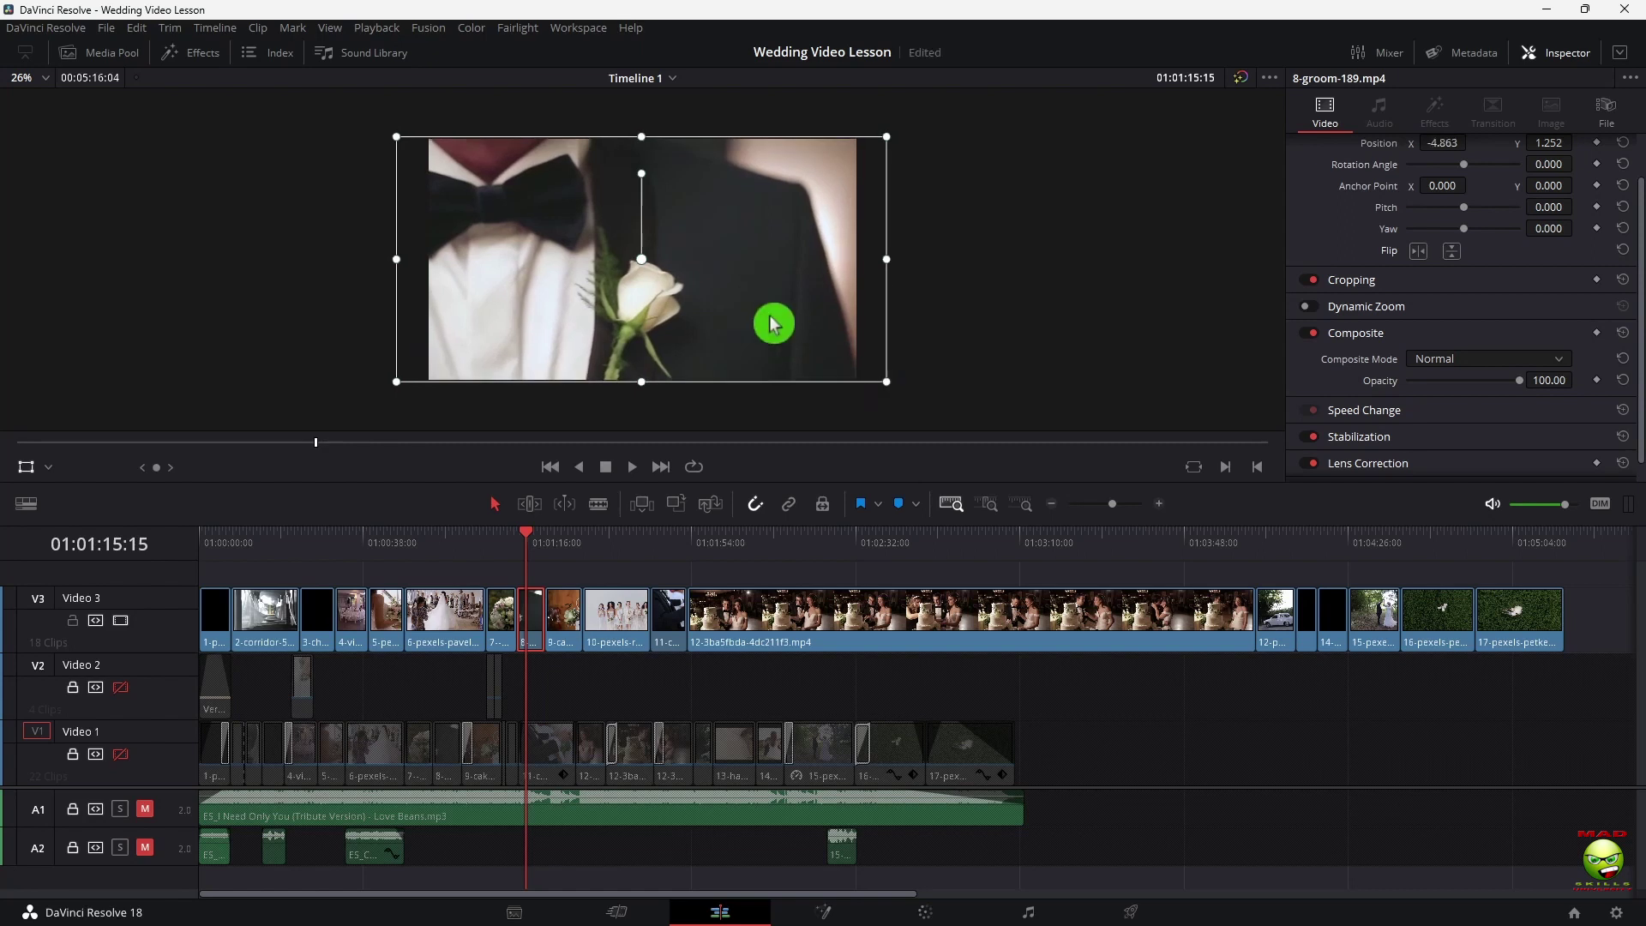
{"action": "left_click_drag", "start_coordinate": [772, 320], "coordinate": [772, 317]}
{"action": "scroll", "coordinate": [943, 394], "scroll_direction": "up", "scroll_amount": 2}
{"action": "scroll", "coordinate": [993, 398], "scroll_direction": "up", "scroll_amount": 1}
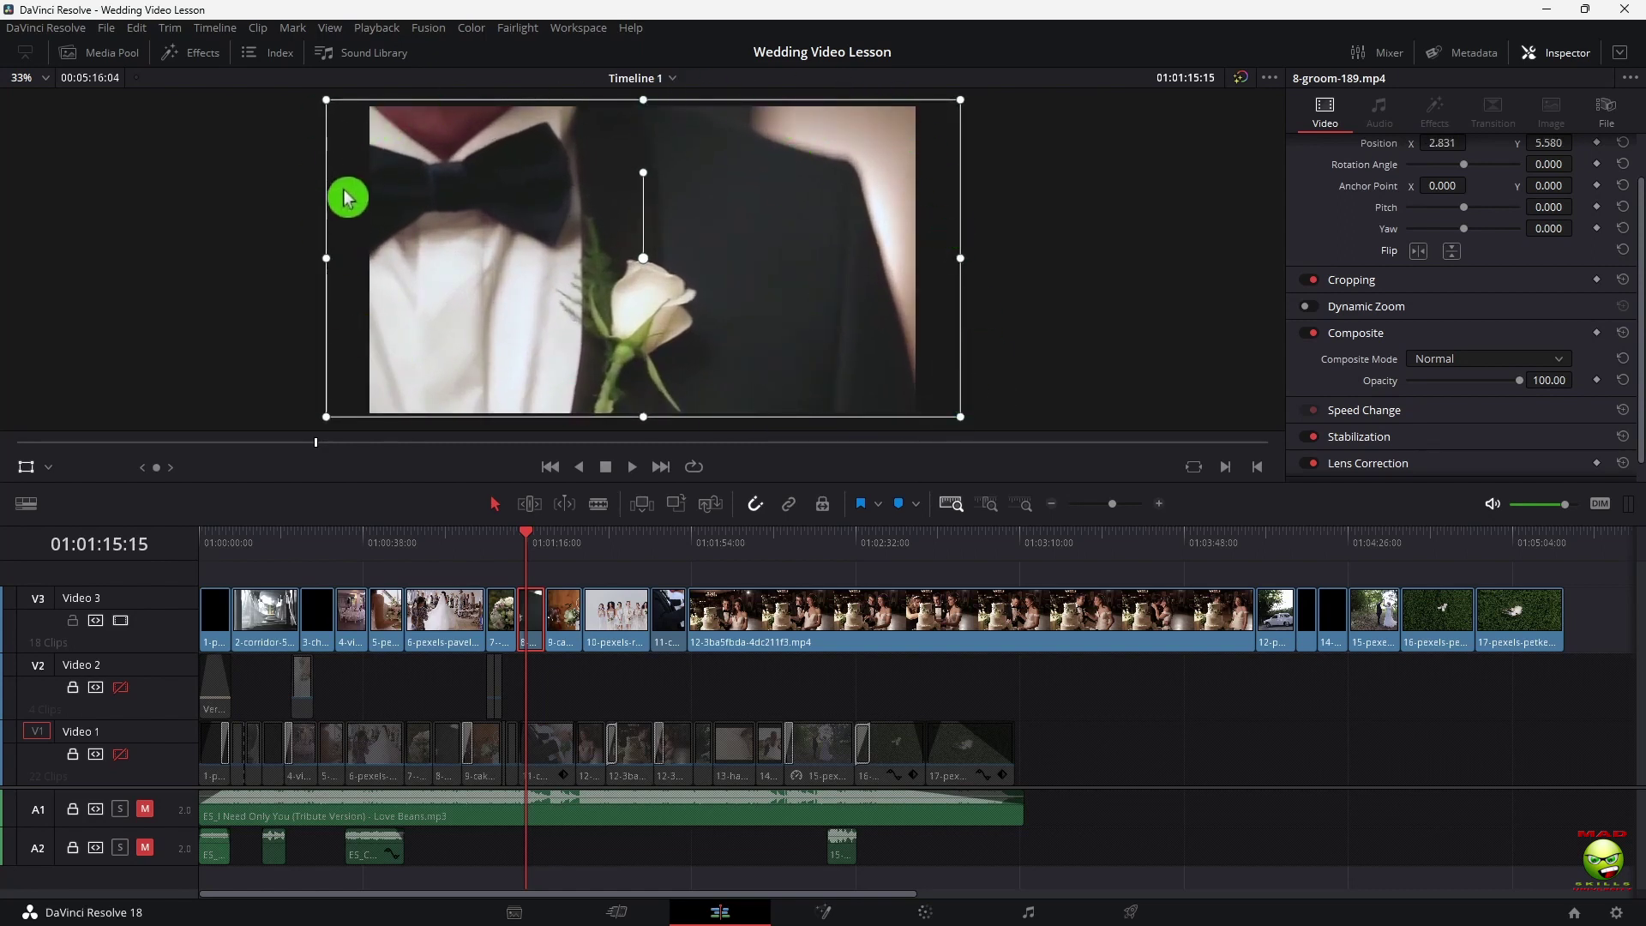
{"action": "scroll", "coordinate": [675, 296], "scroll_direction": "up", "scroll_amount": 2}
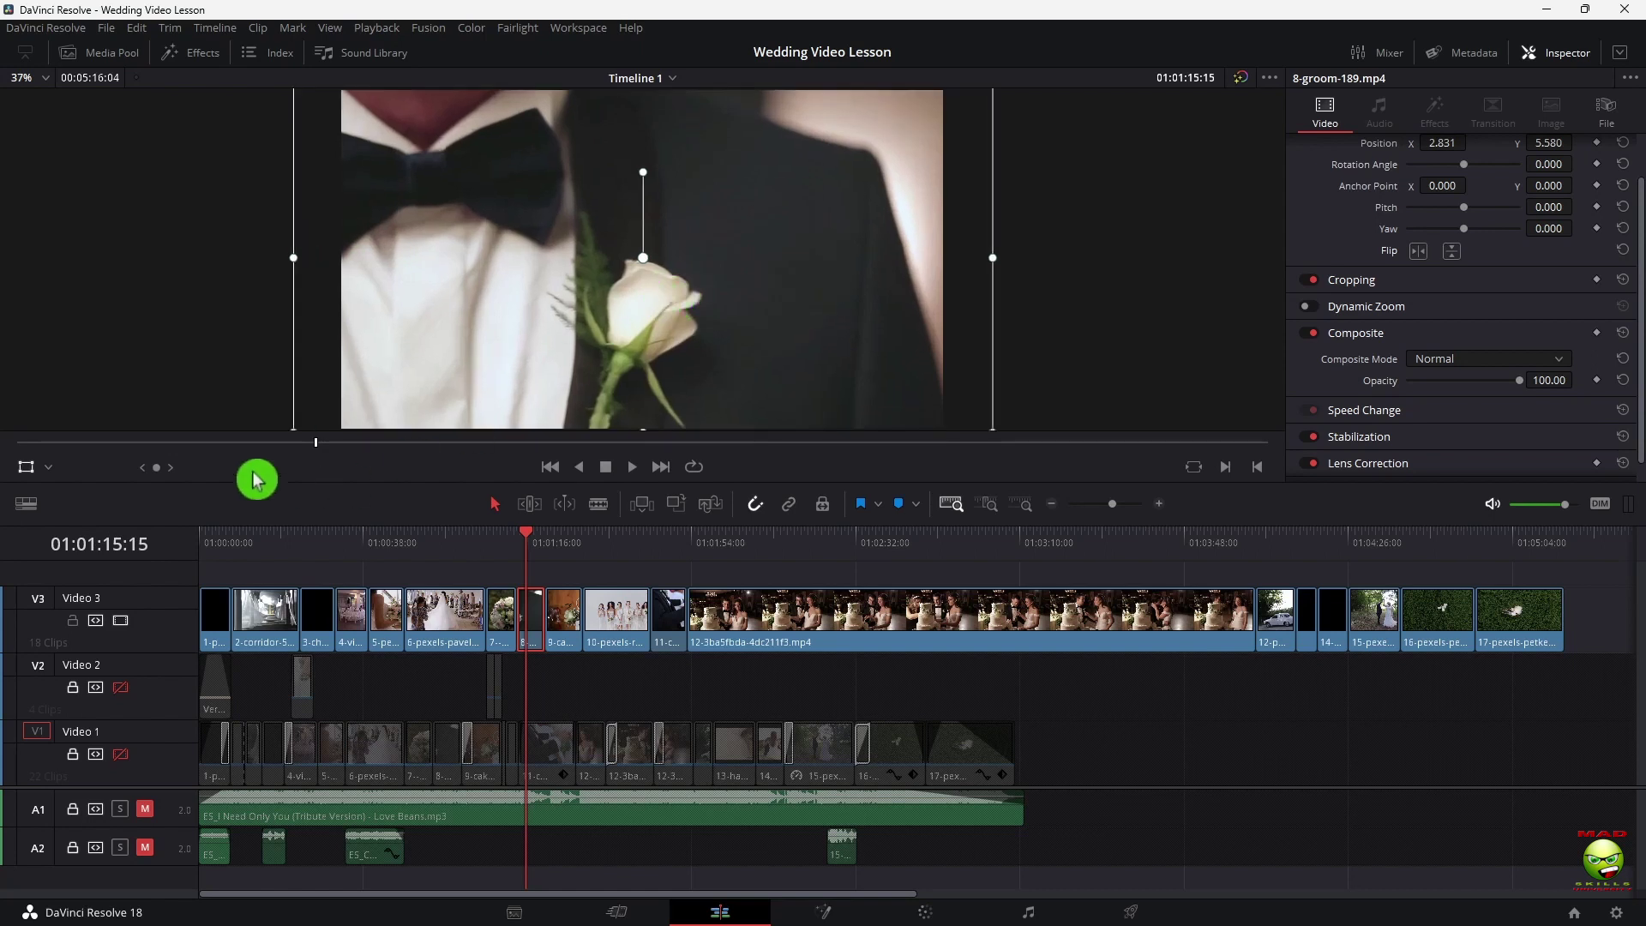
{"action": "left_click", "coordinate": [26, 468]}
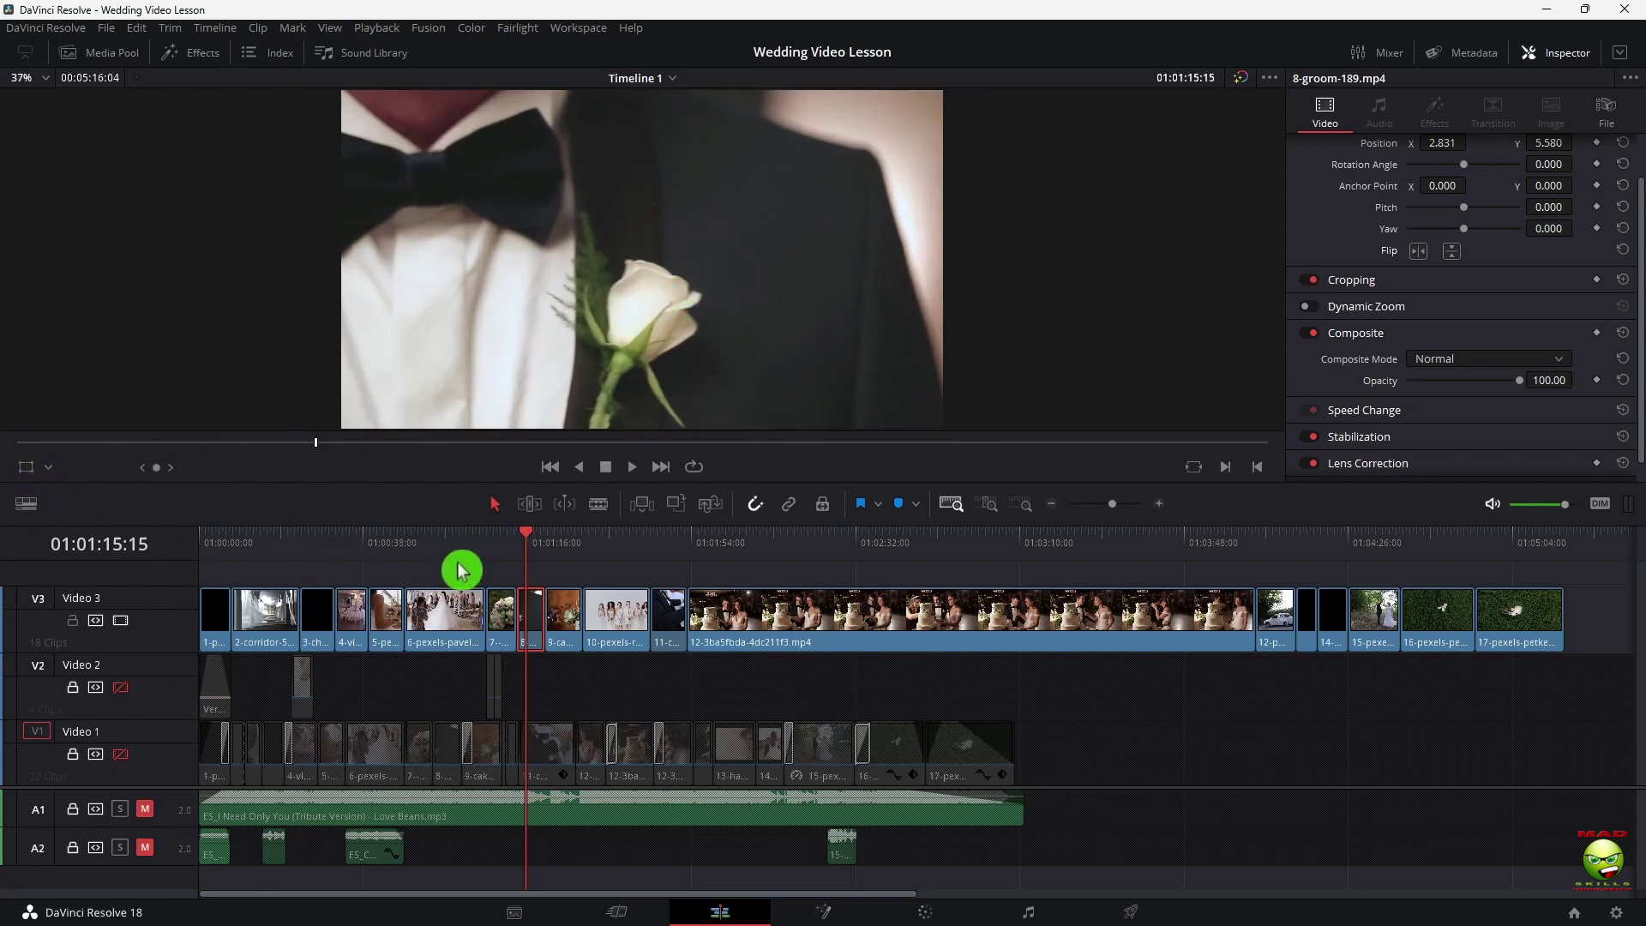
{"action": "left_click", "coordinate": [696, 542]}
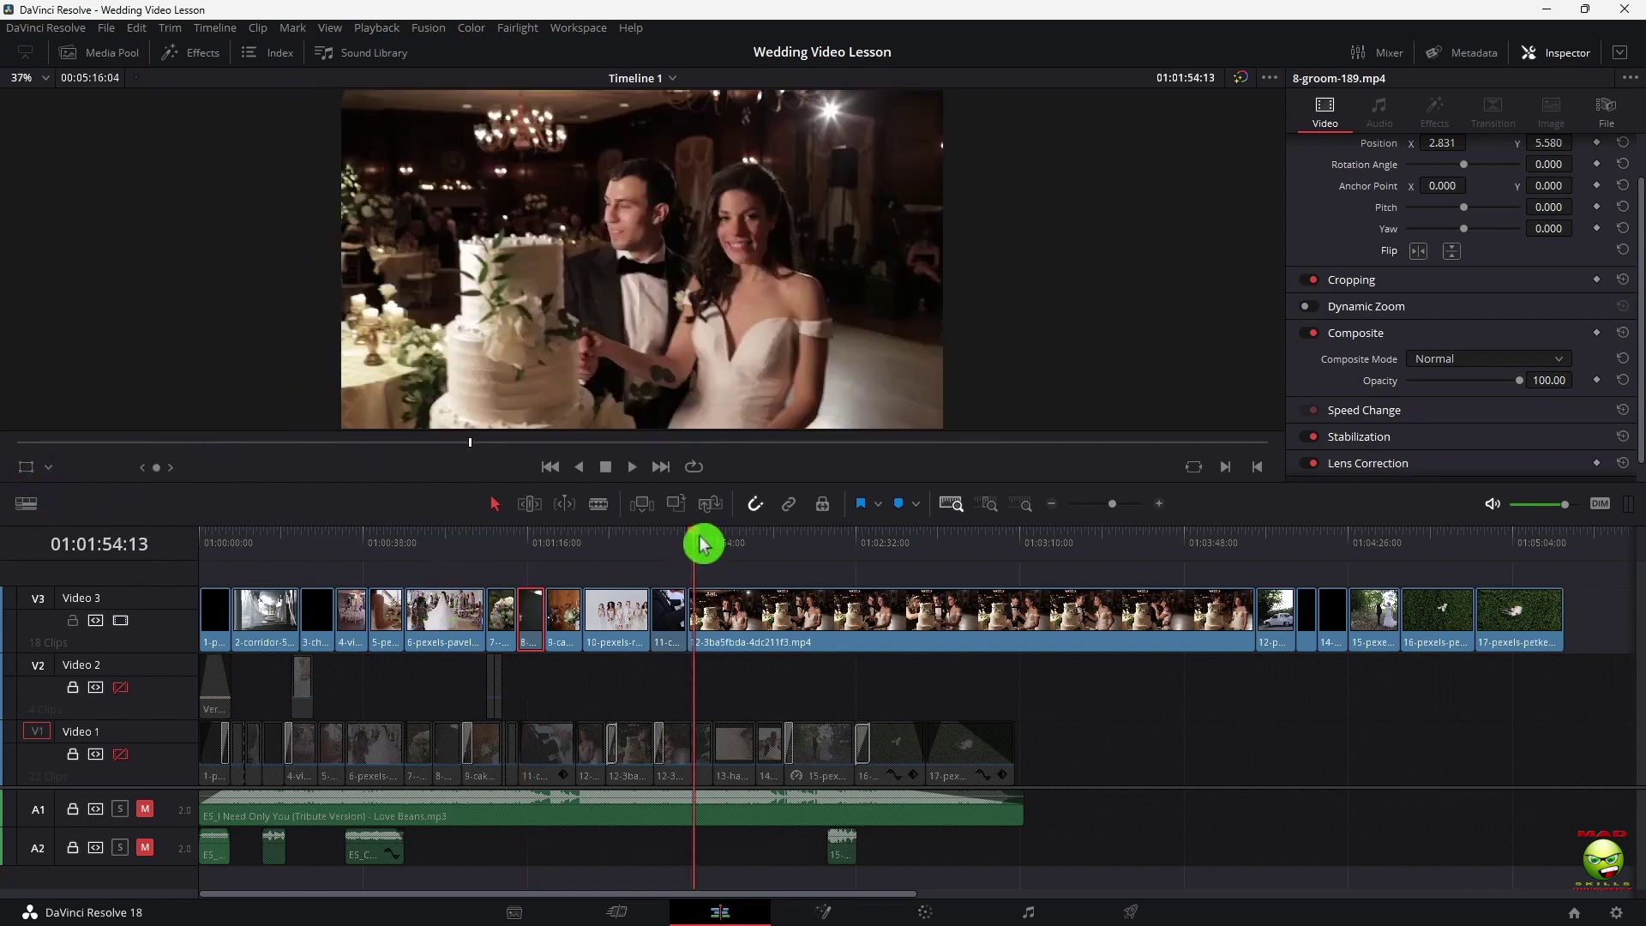
Preview the later timeline, return to the start, and re-enable the Video 1 track
{"action": "left_click_drag", "start_coordinate": [700, 542], "coordinate": [1317, 566]}
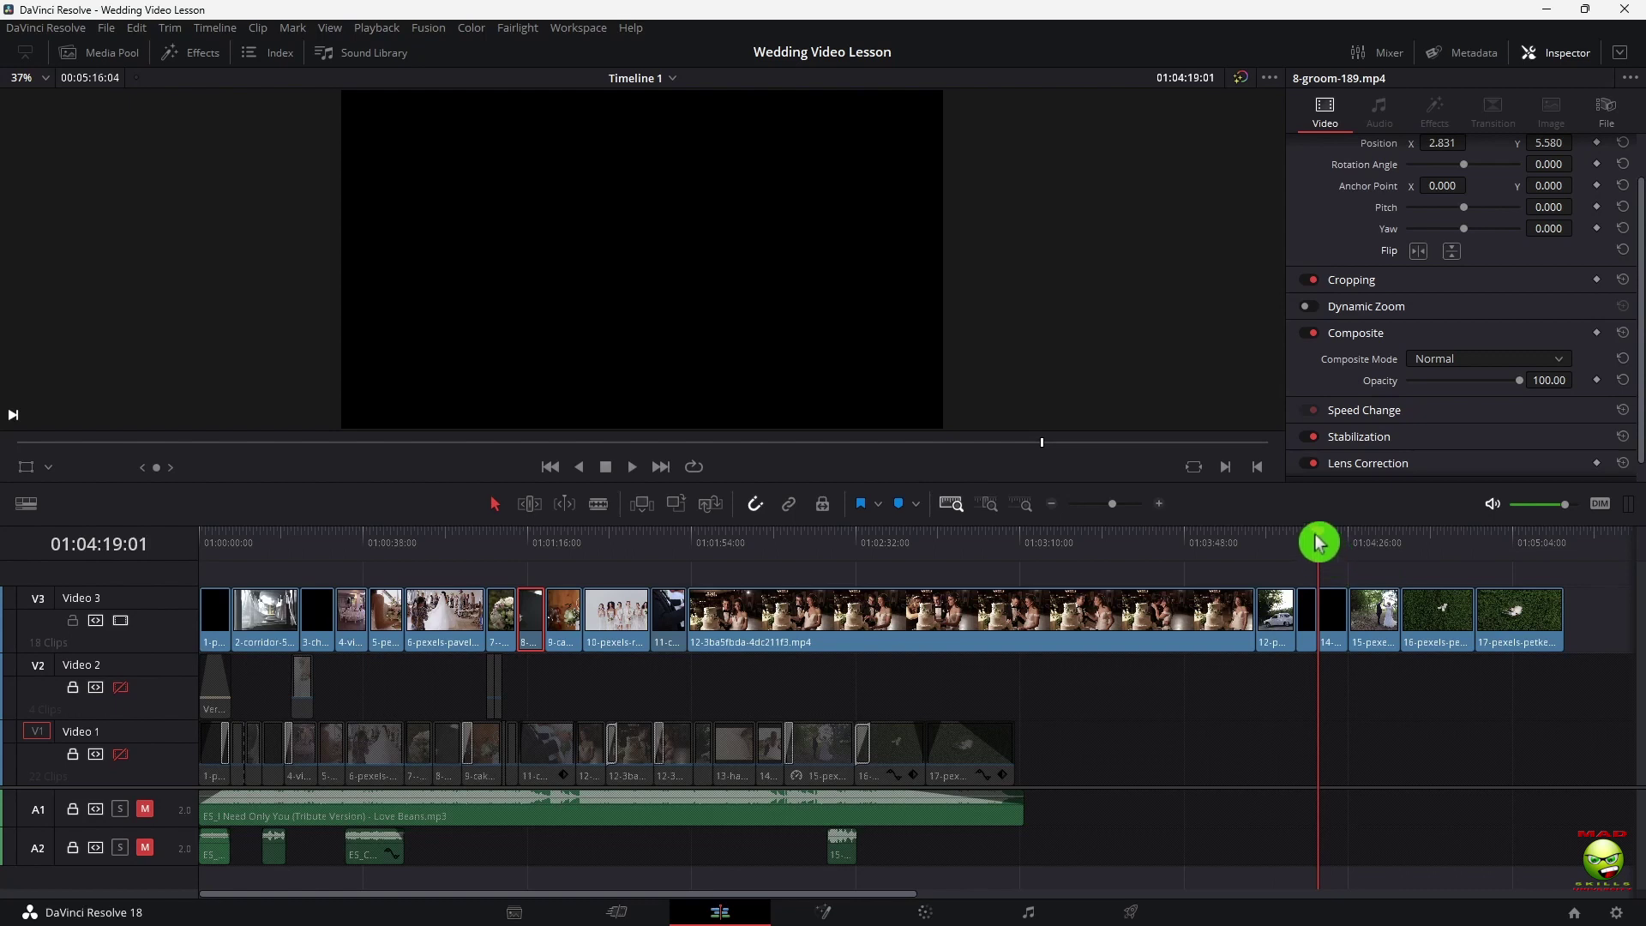
{"action": "left_click_drag", "start_coordinate": [1318, 542], "coordinate": [66, 632]}
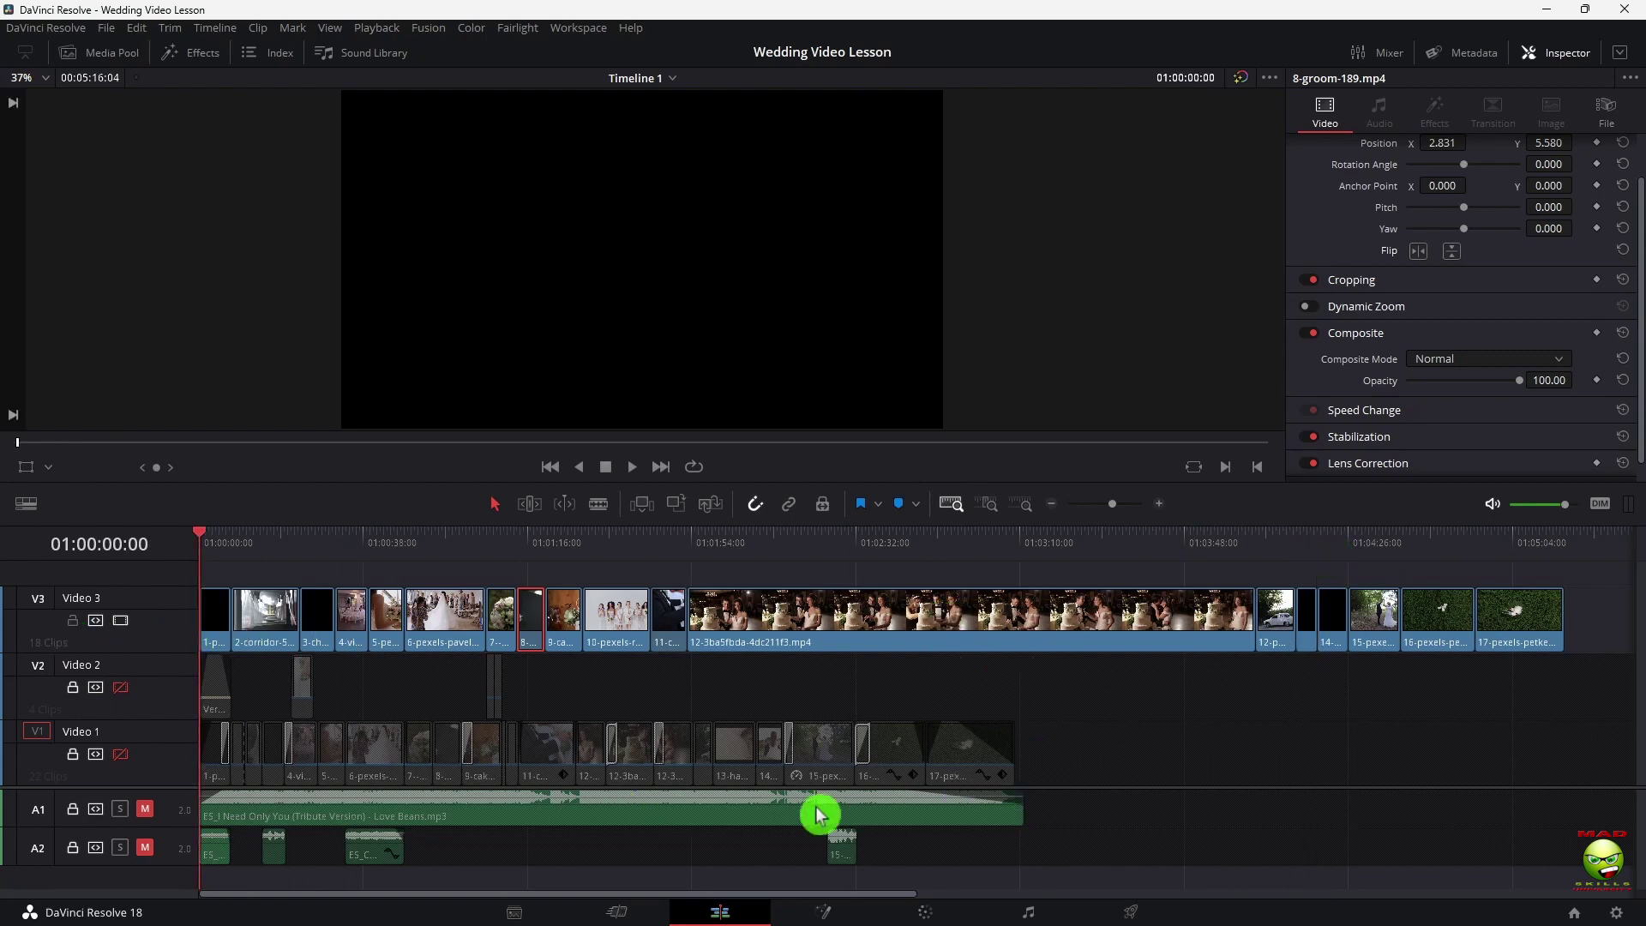
{"action": "left_click", "coordinate": [959, 620]}
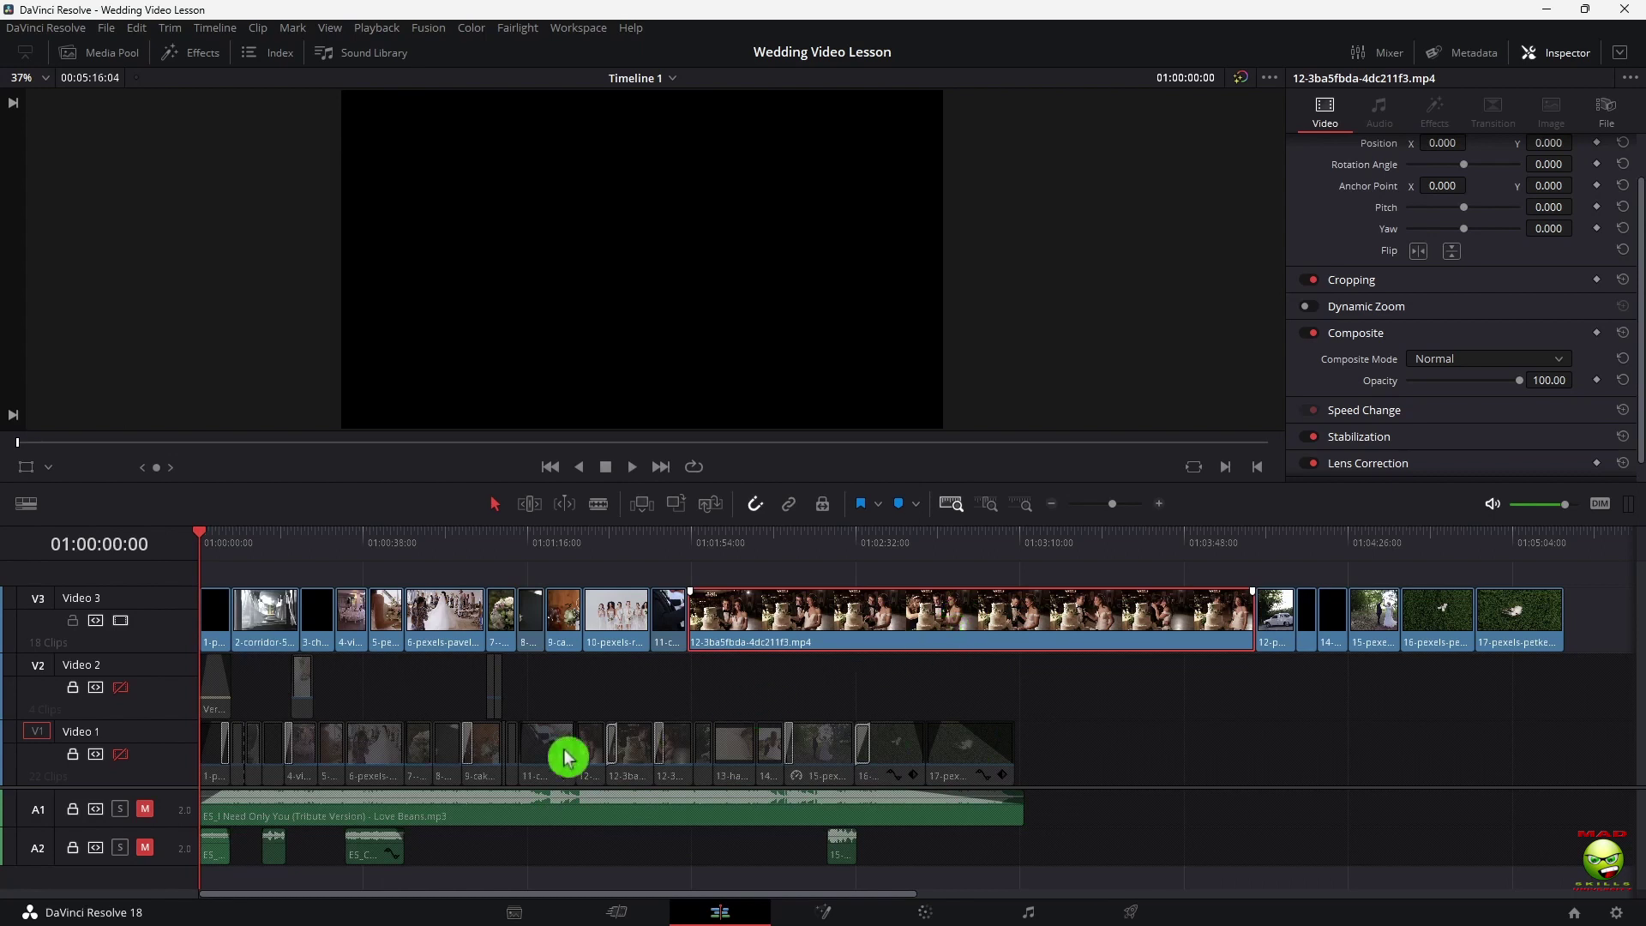
{"action": "left_click", "coordinate": [121, 755]}
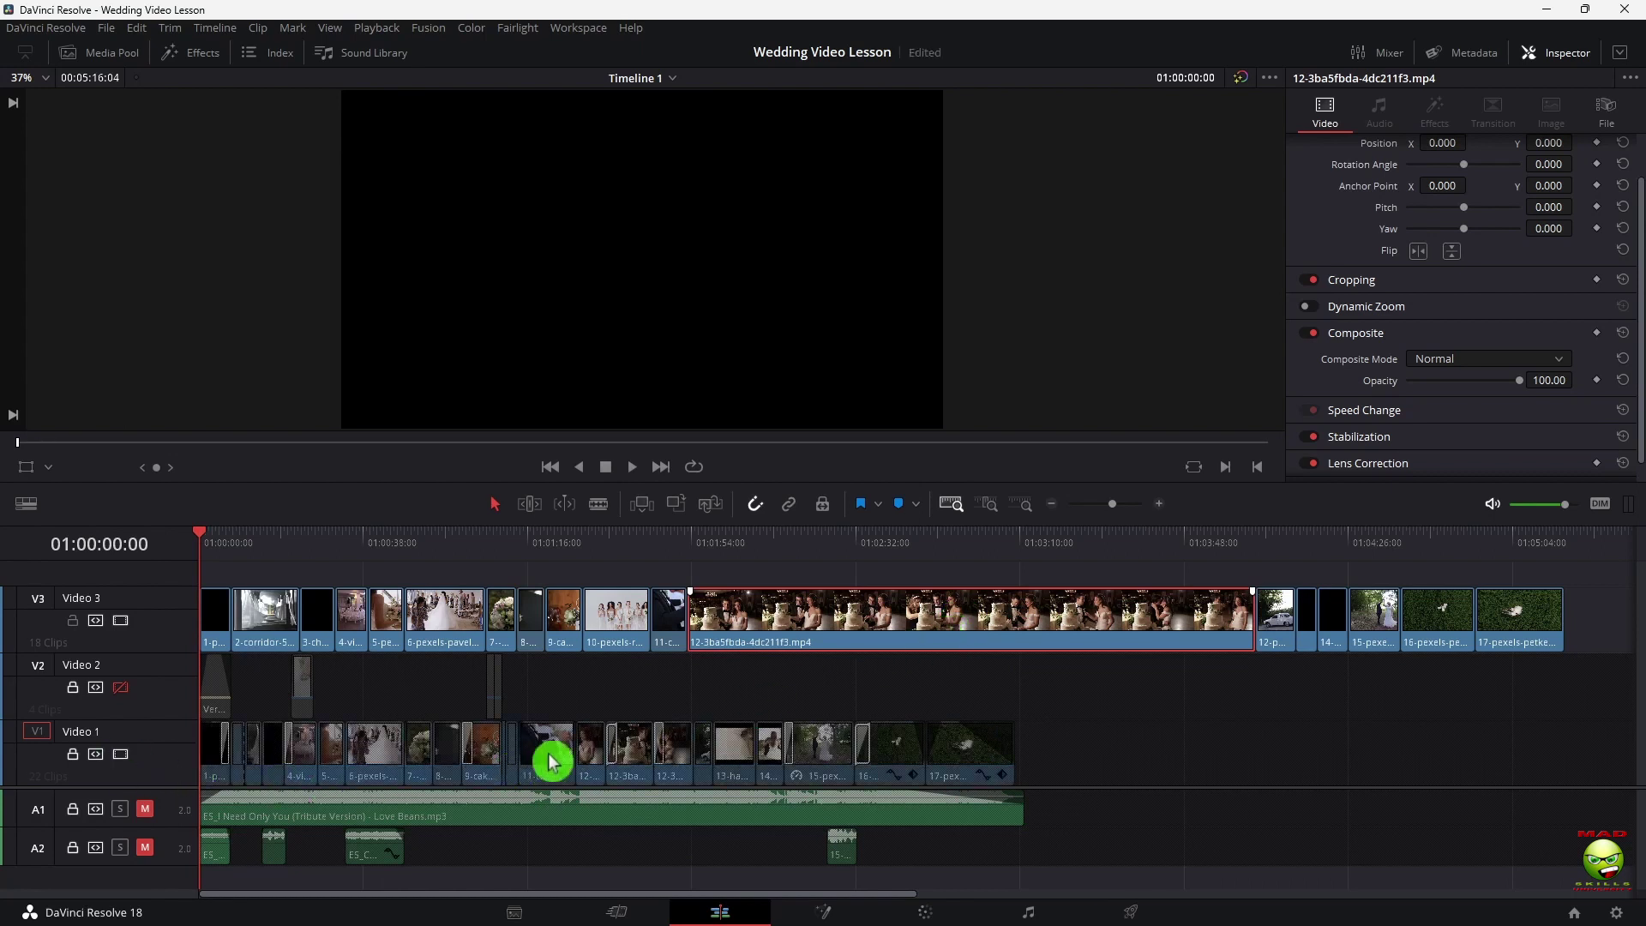
Scrub the cake-cutting clip and view its 2.6-second Cubic Slide Up transition settings
{"action": "left_click", "coordinate": [595, 753]}
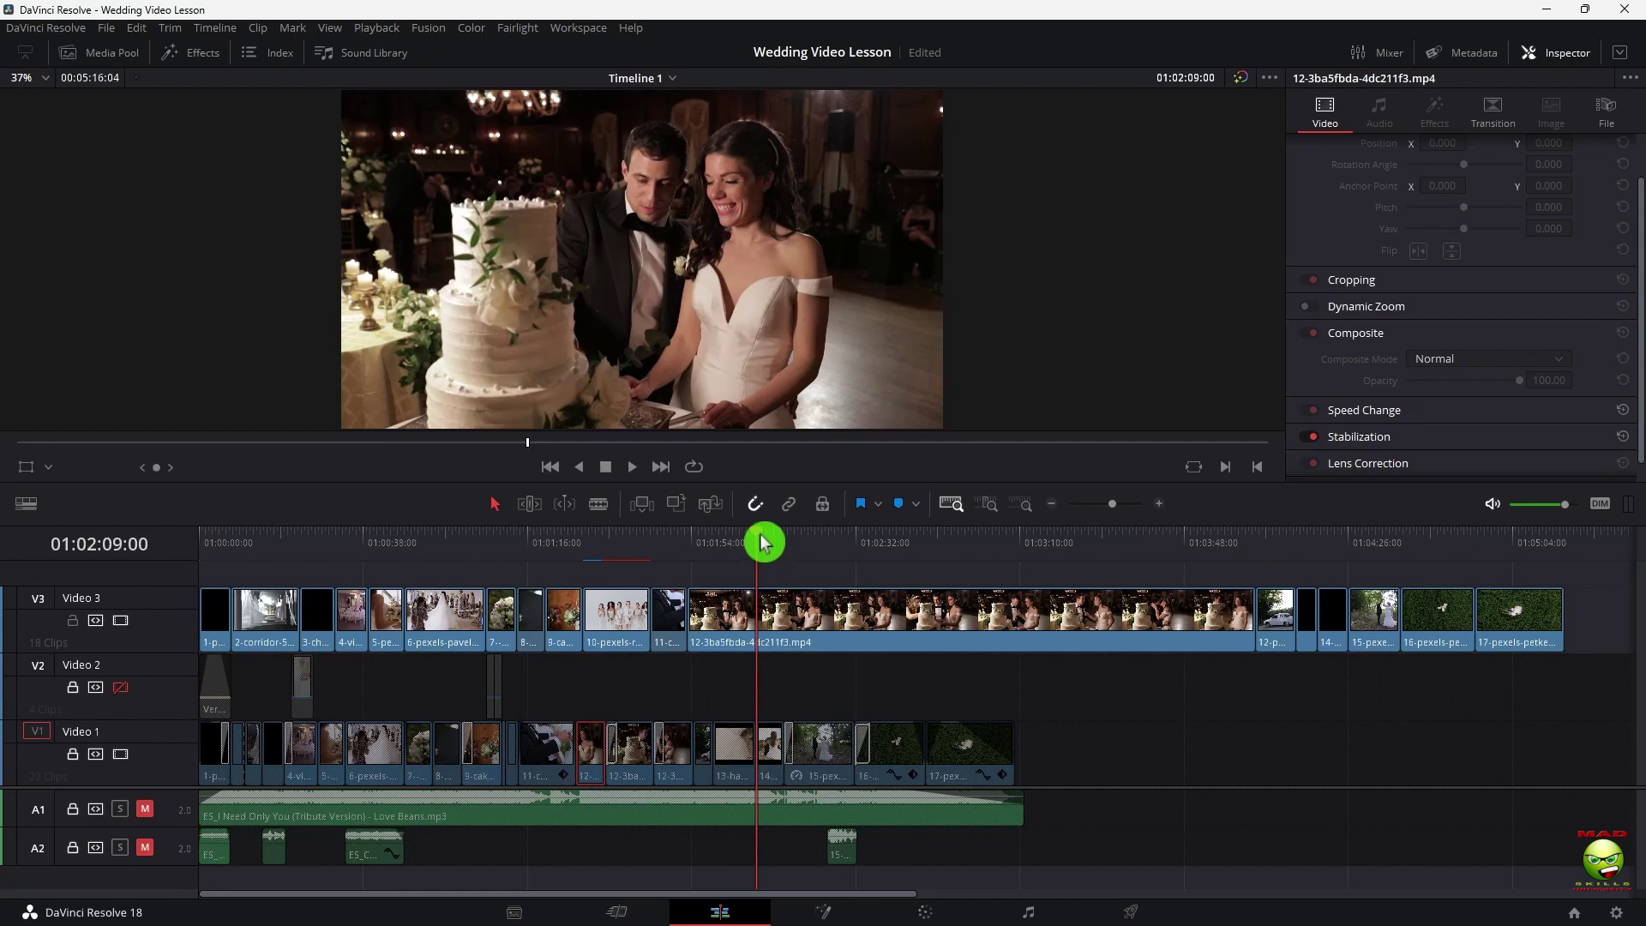
{"action": "left_click_drag", "start_coordinate": [763, 542], "coordinate": [1168, 547]}
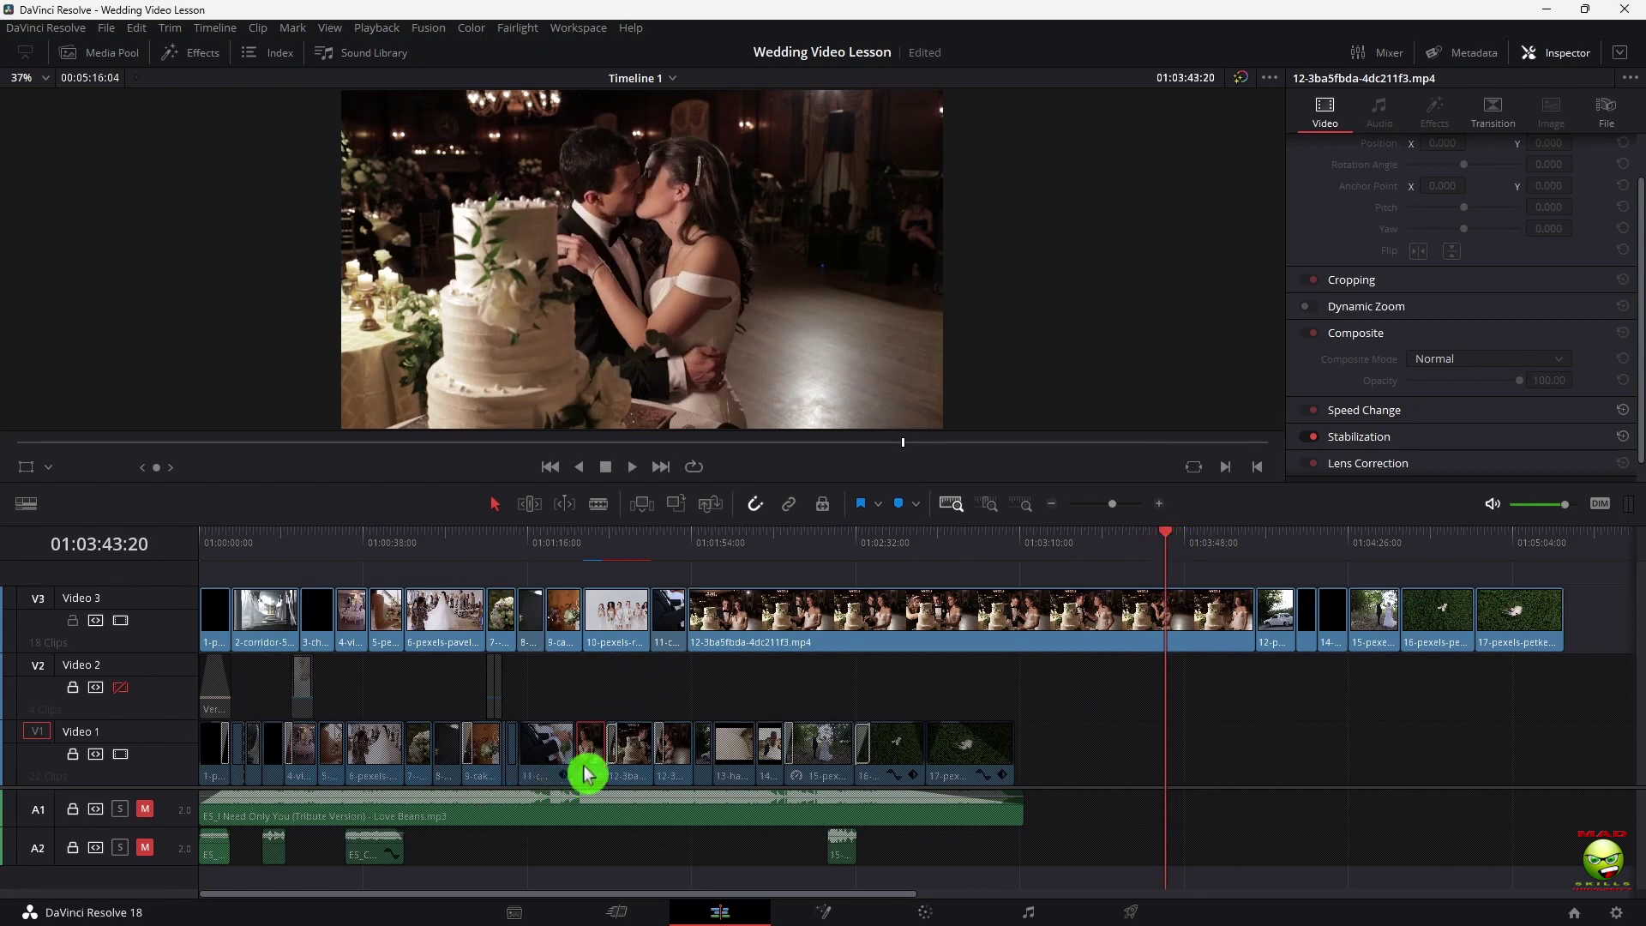
{"action": "left_click", "coordinate": [669, 766]}
{"action": "left_click", "coordinate": [674, 763]}
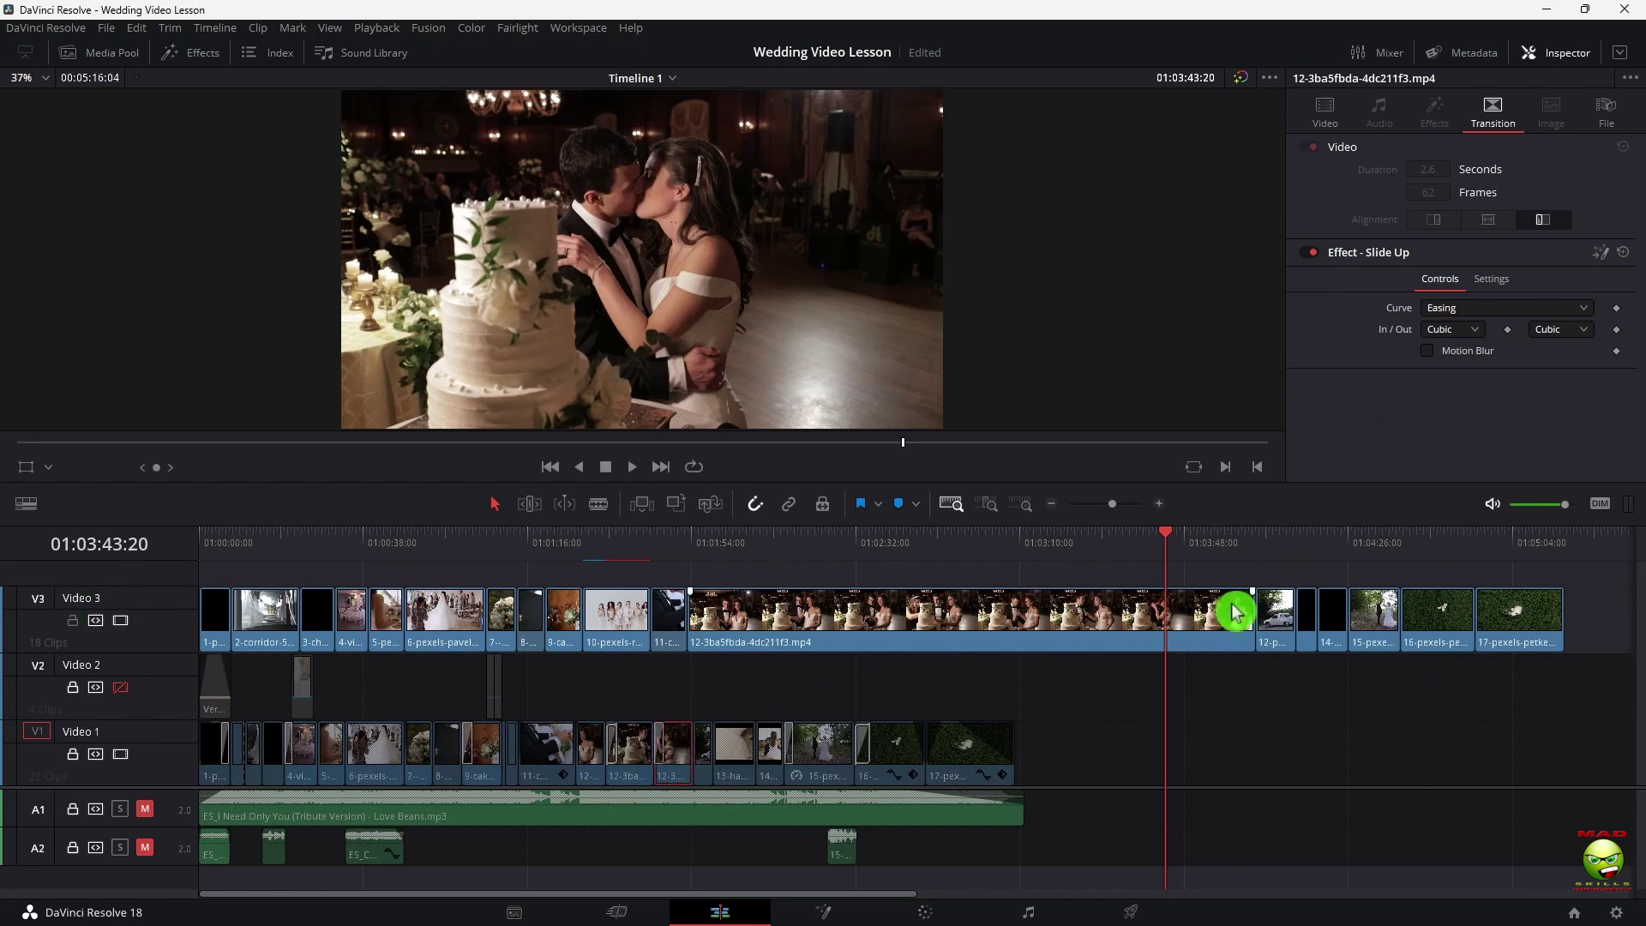
{"action": "left_click_drag", "start_coordinate": [1171, 538], "coordinate": [587, 545]}
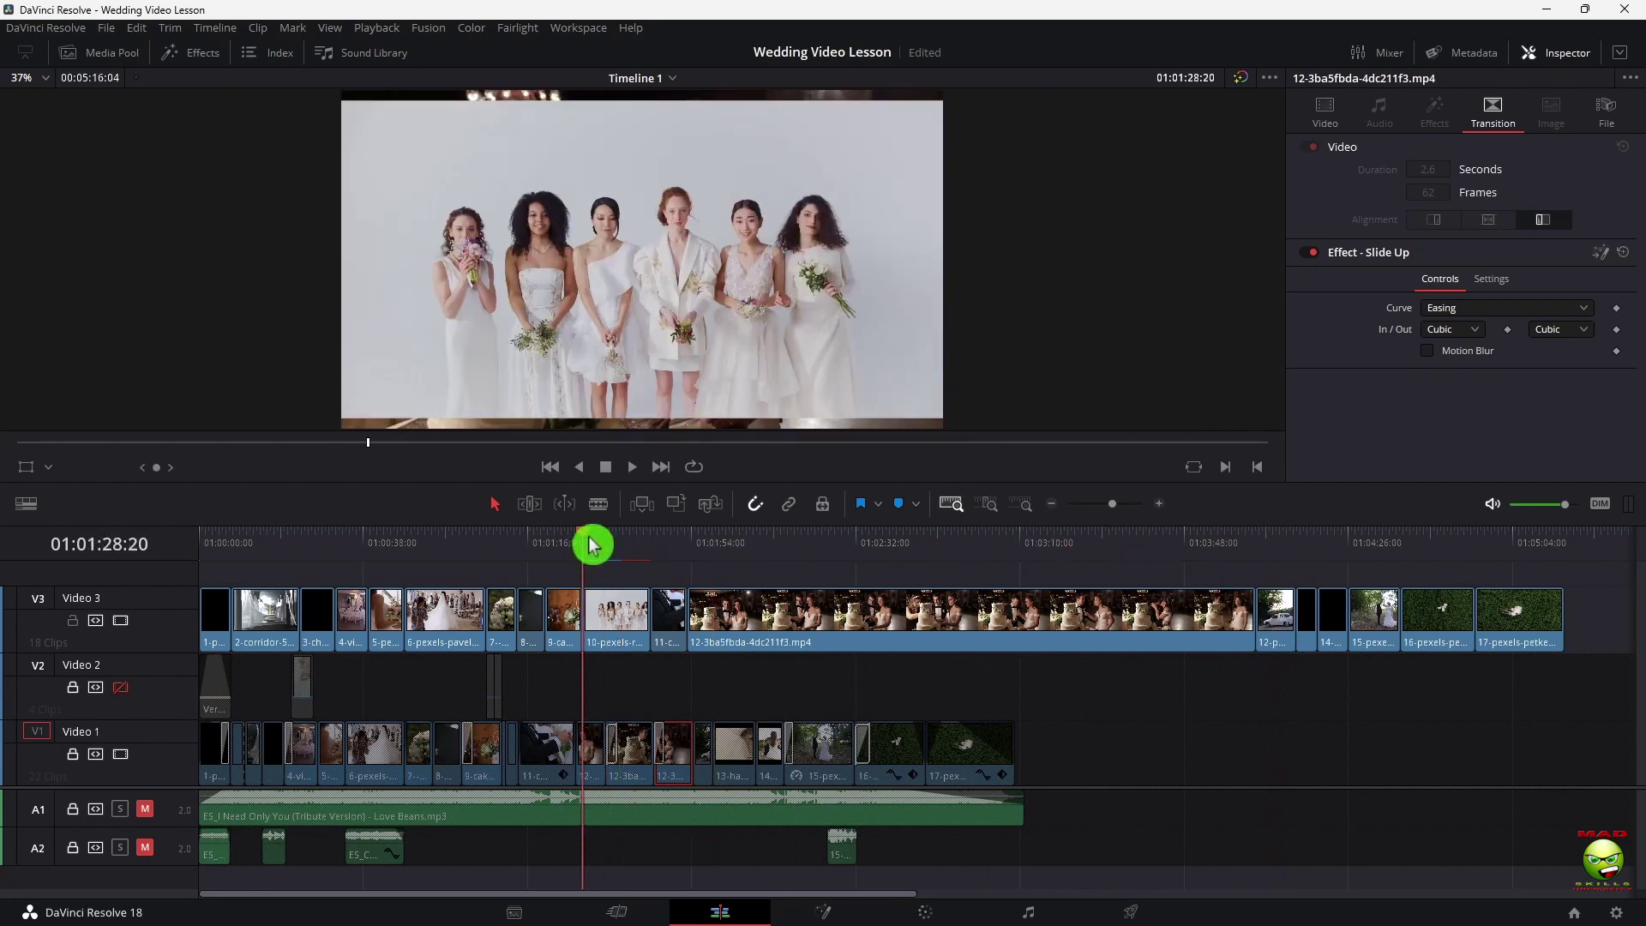
{"action": "key", "text": "space"}
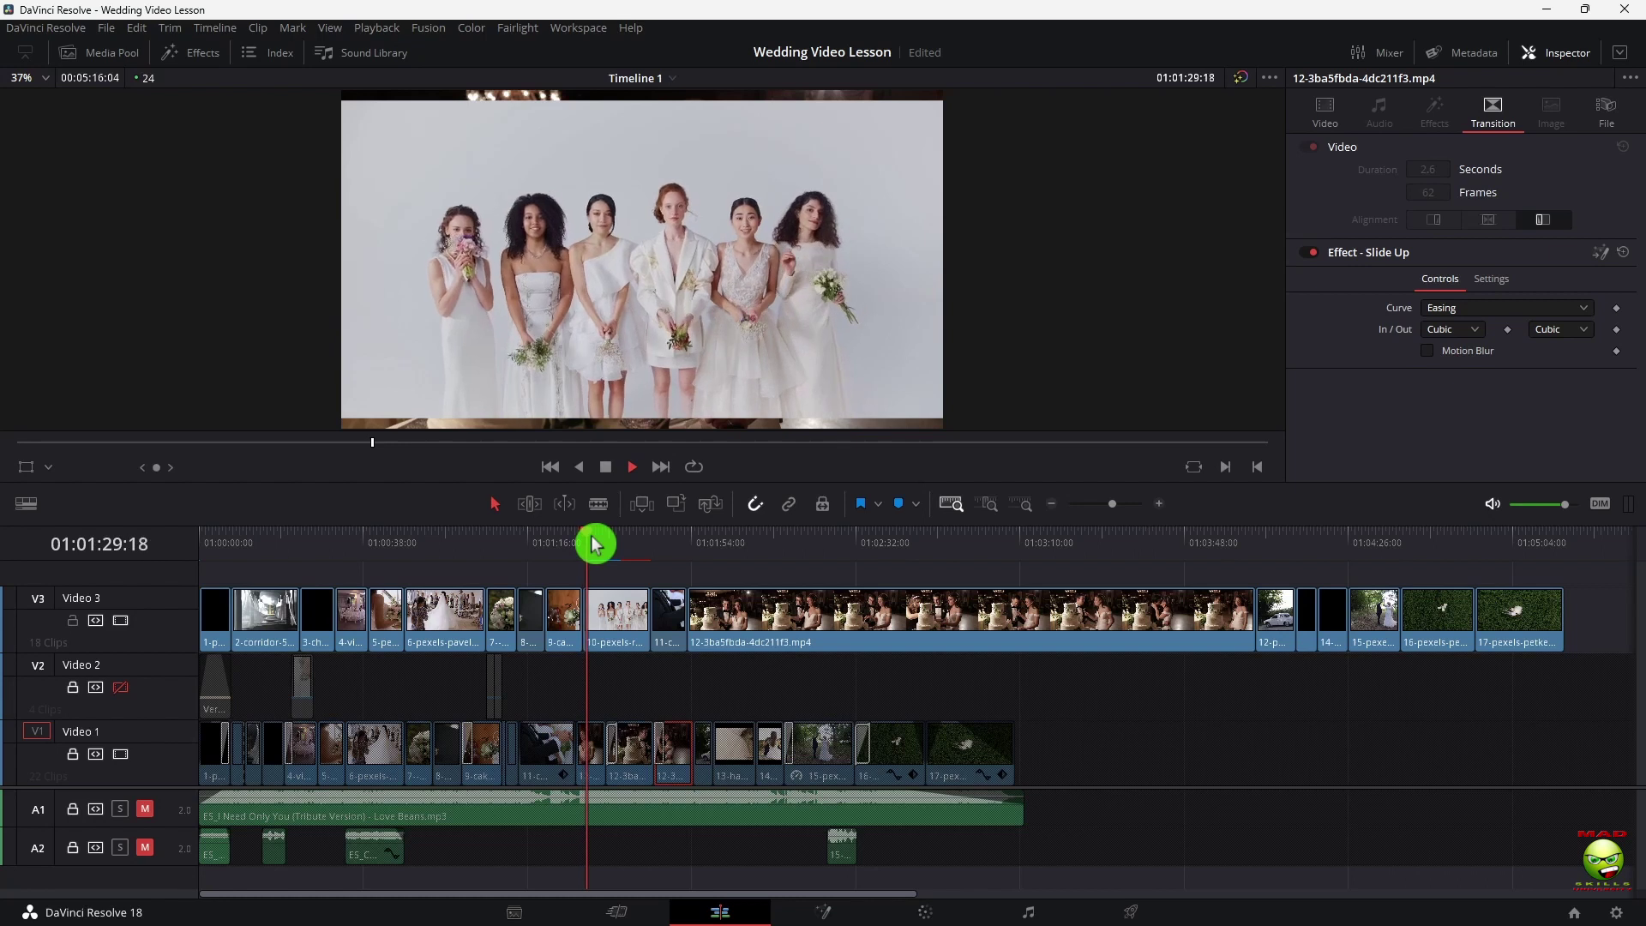
{"action": "key", "text": "space"}
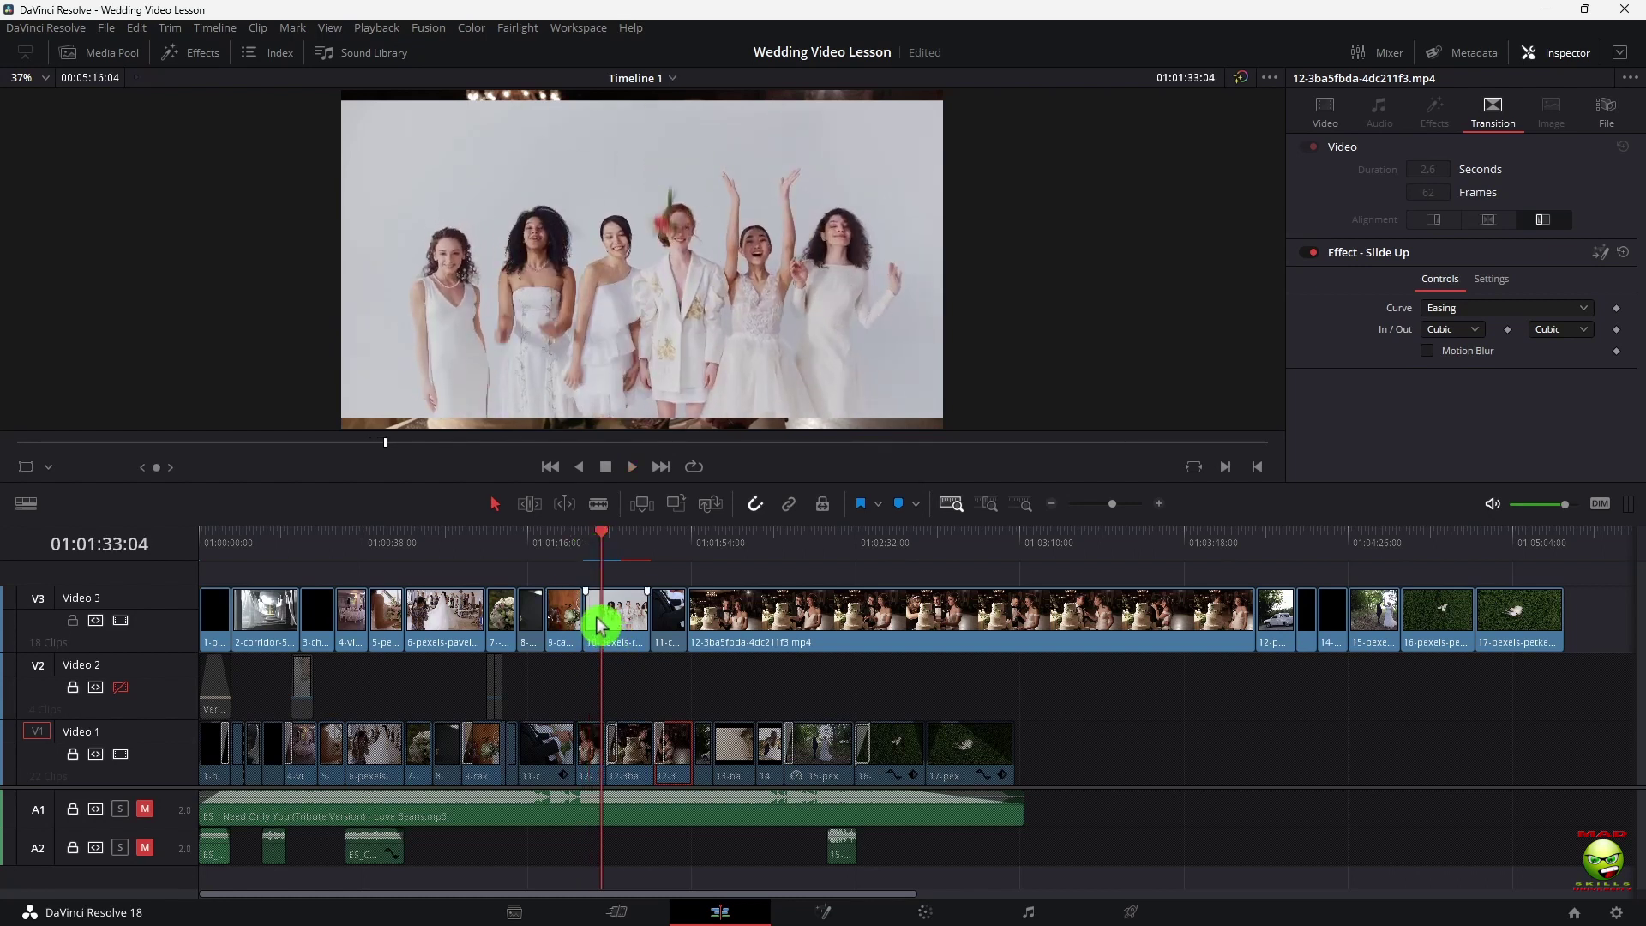
{"action": "left_click_drag", "start_coordinate": [607, 544], "coordinate": [609, 542]}
{"action": "key", "text": "space"}
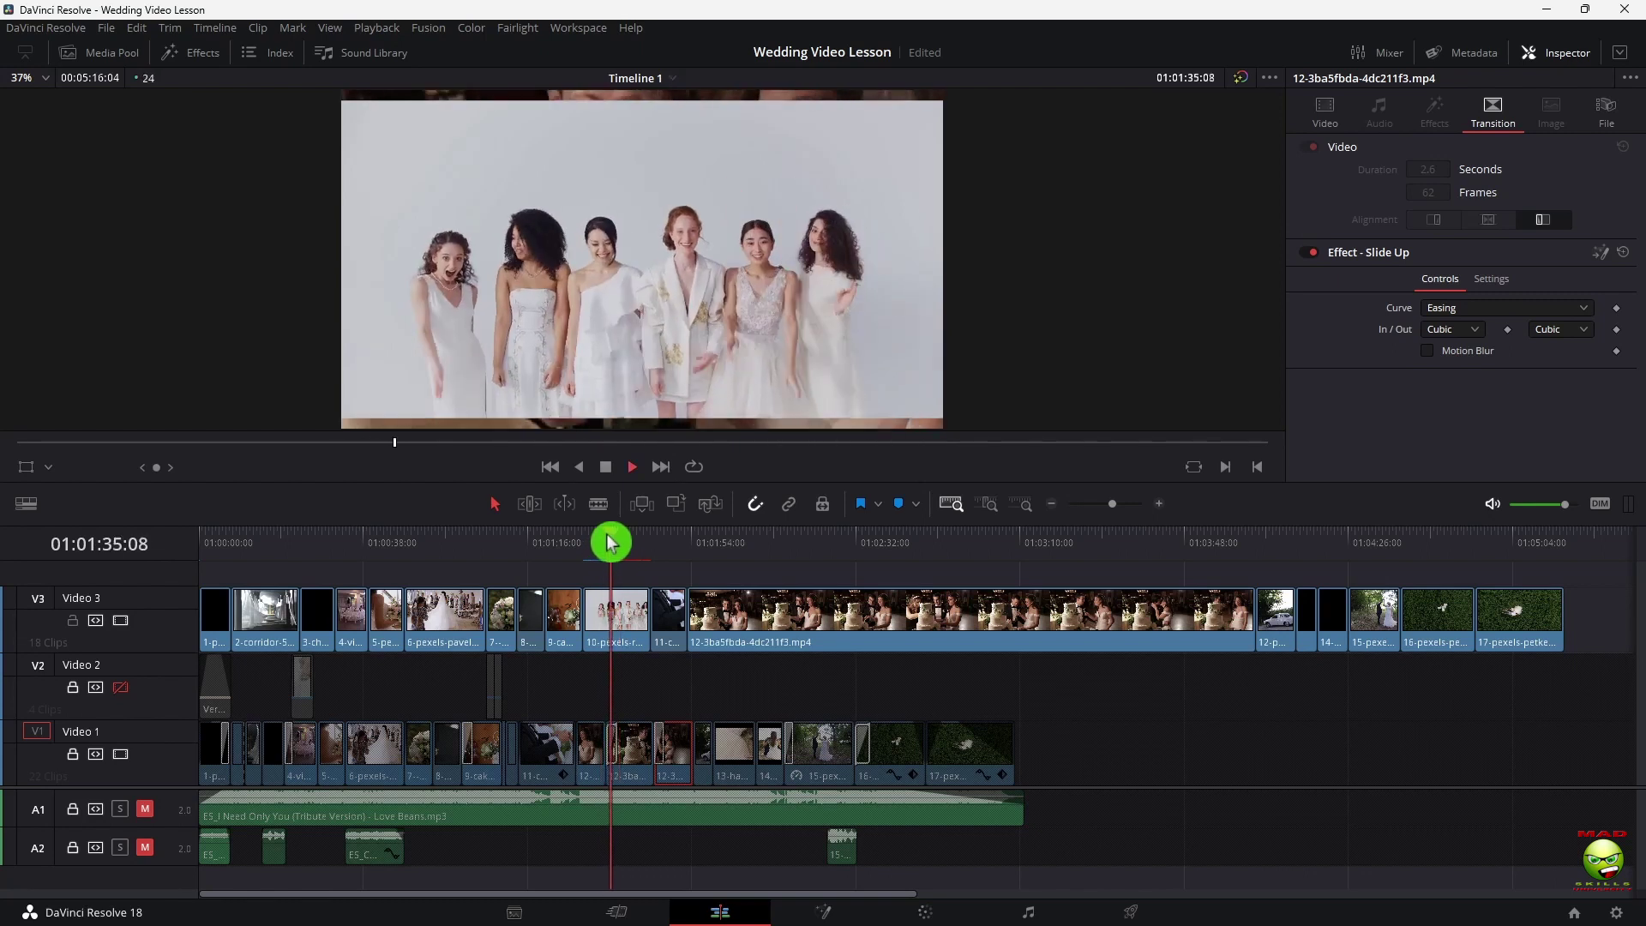
{"action": "key", "text": "space"}
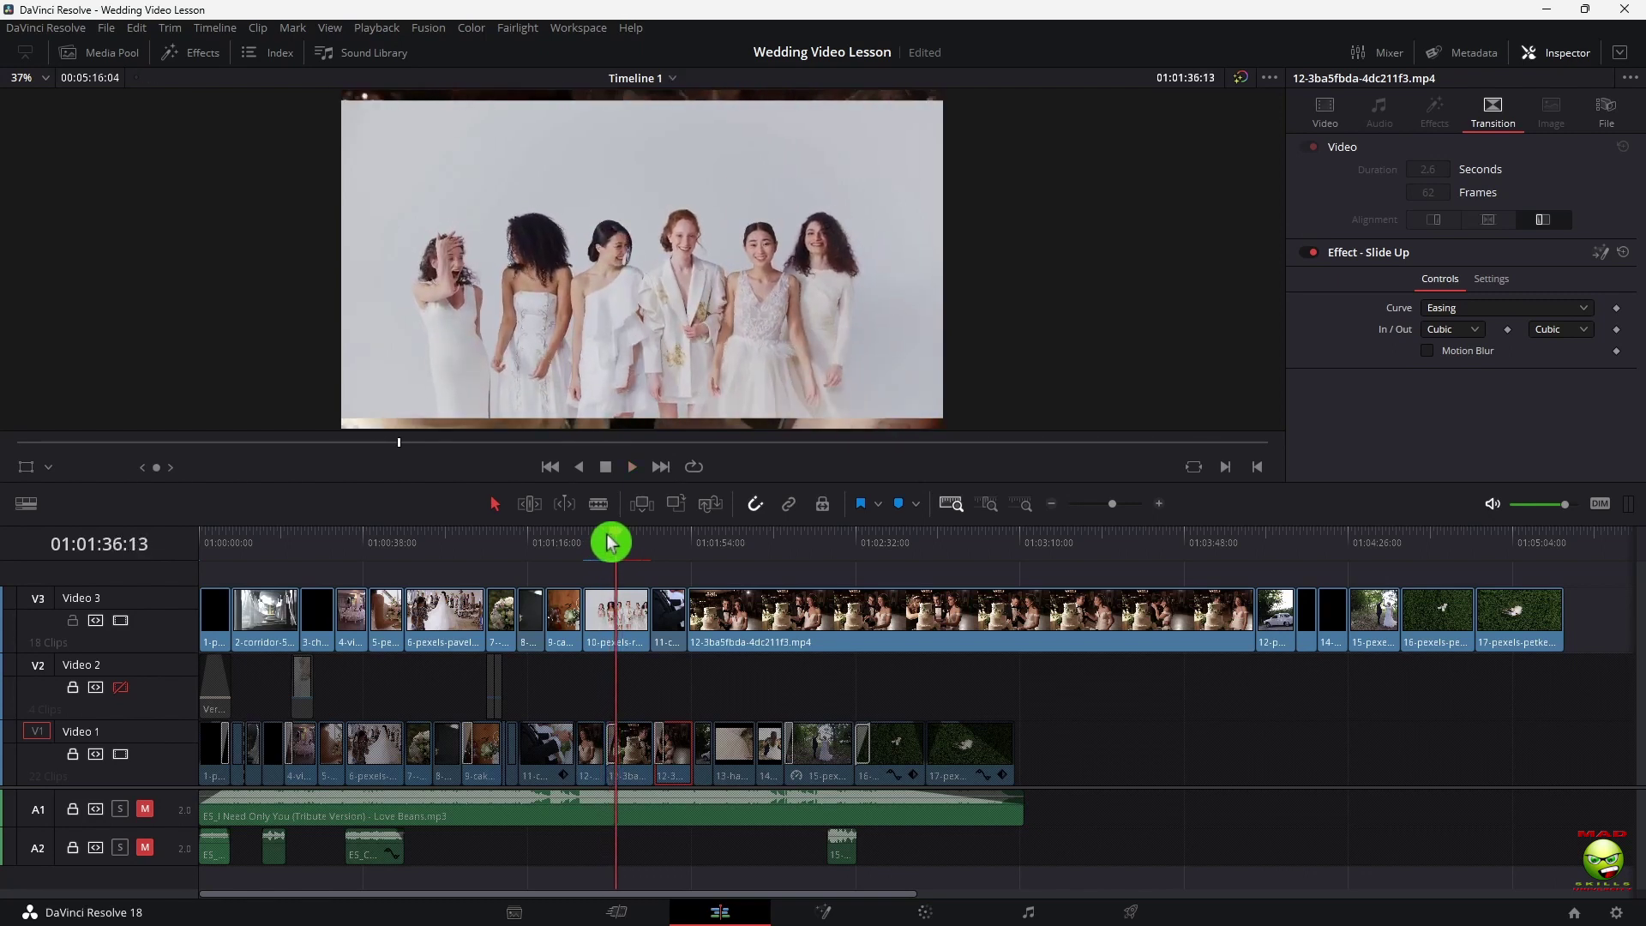
{"action": "key", "text": "space"}
{"action": "key", "text": "space"}
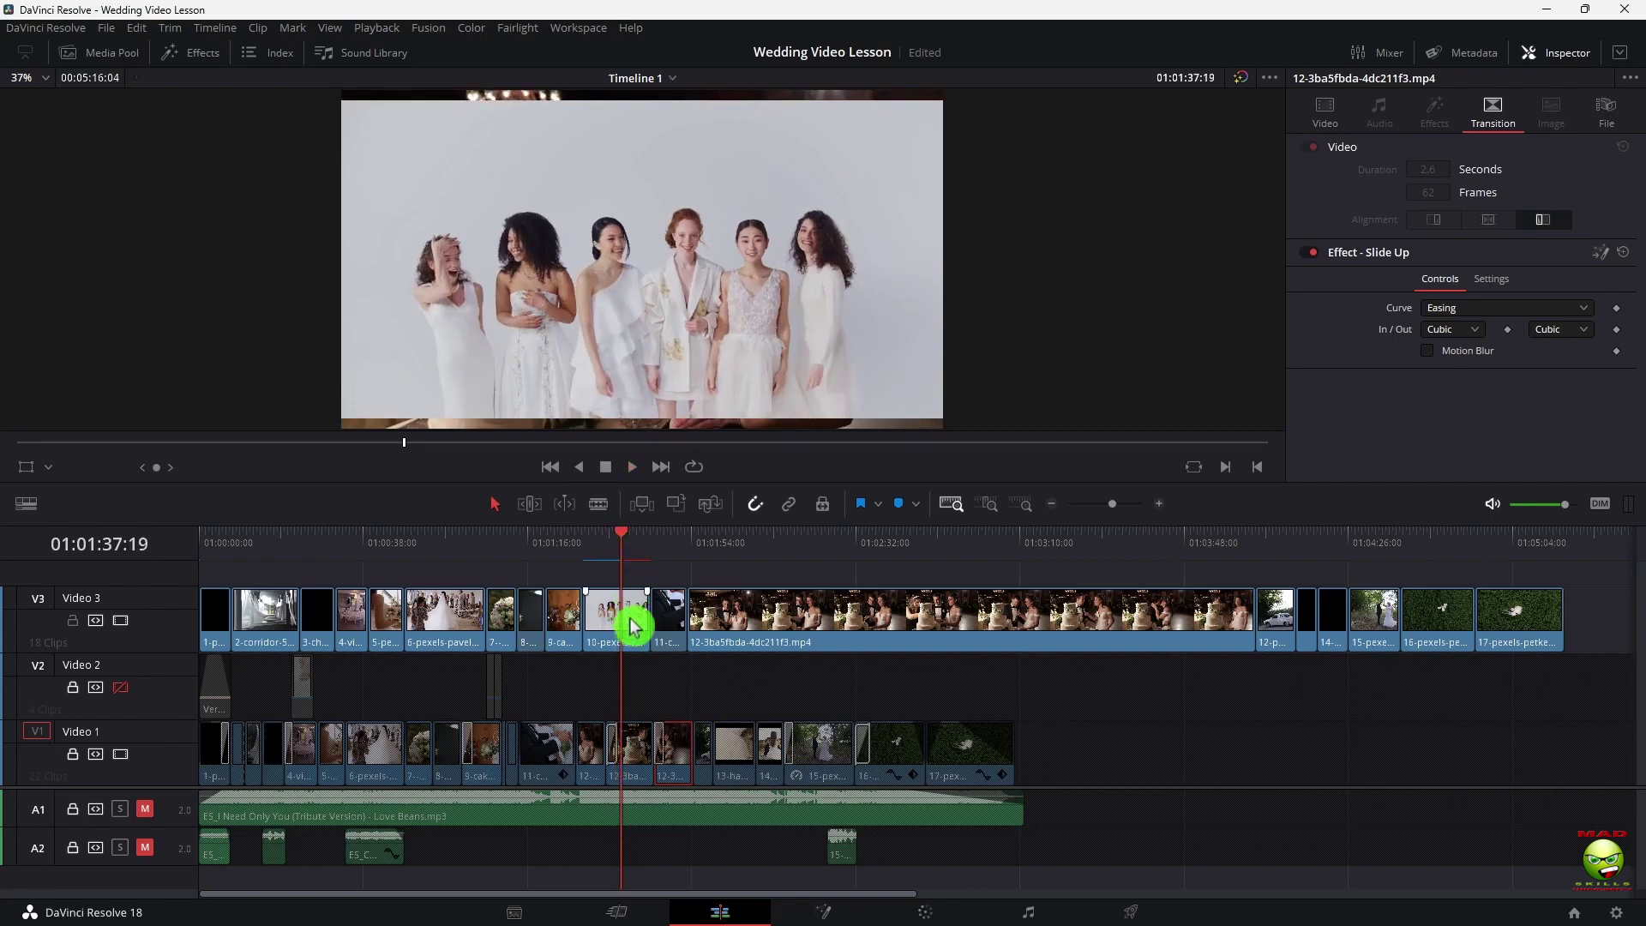
{"action": "left_click", "coordinate": [410, 539]}
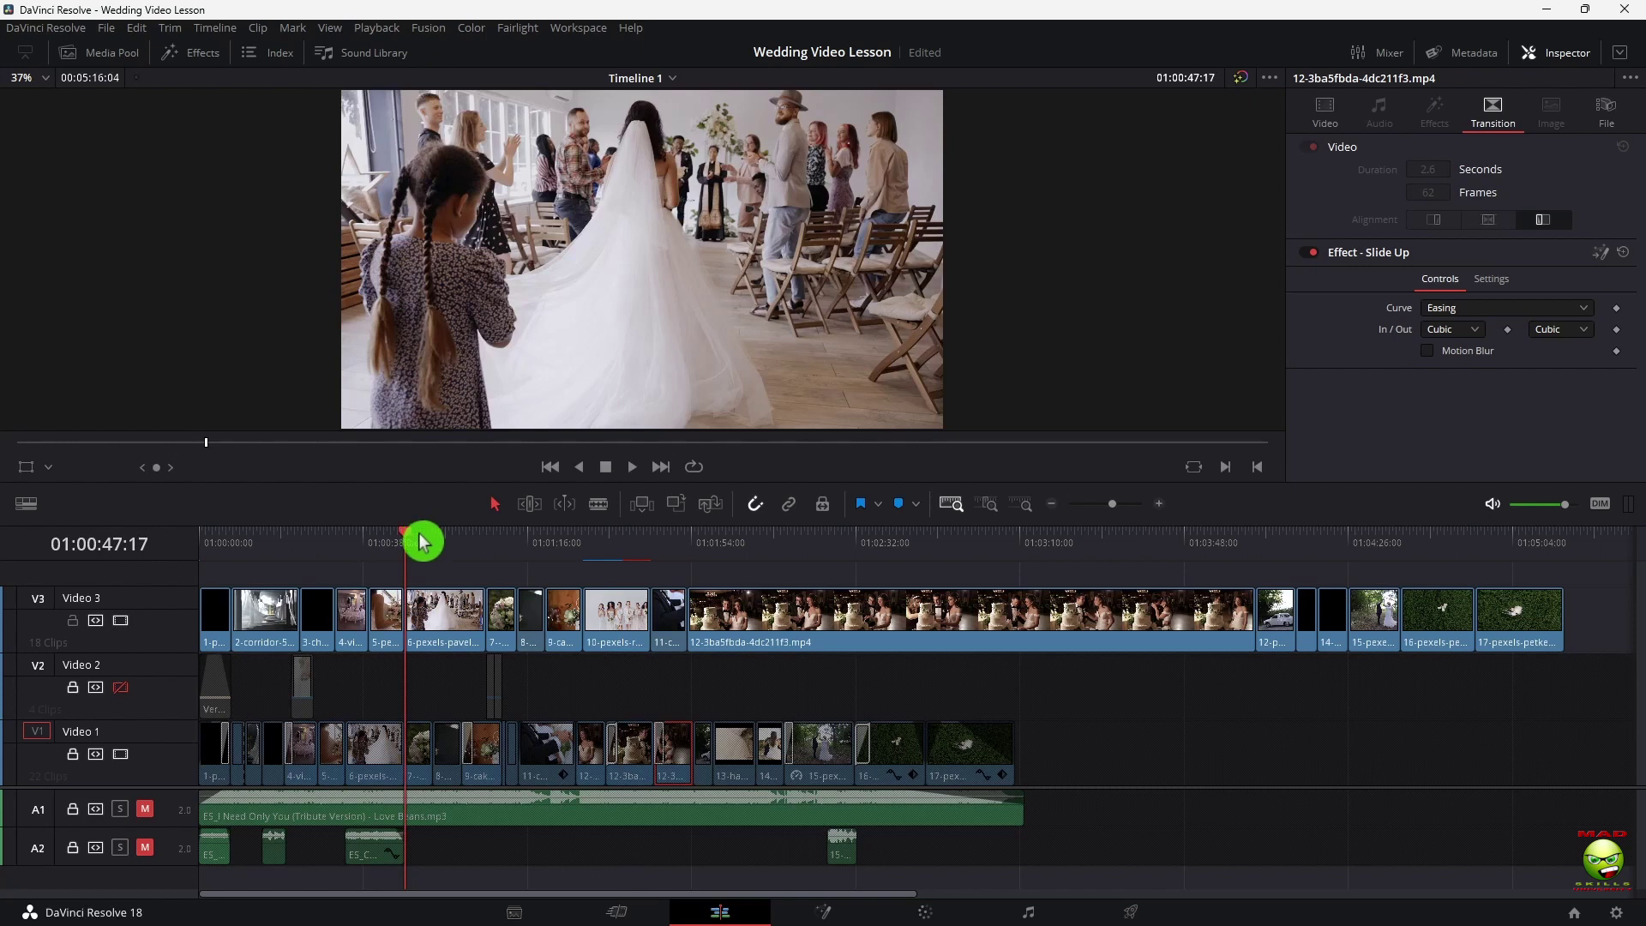
{"action": "key", "text": "space"}
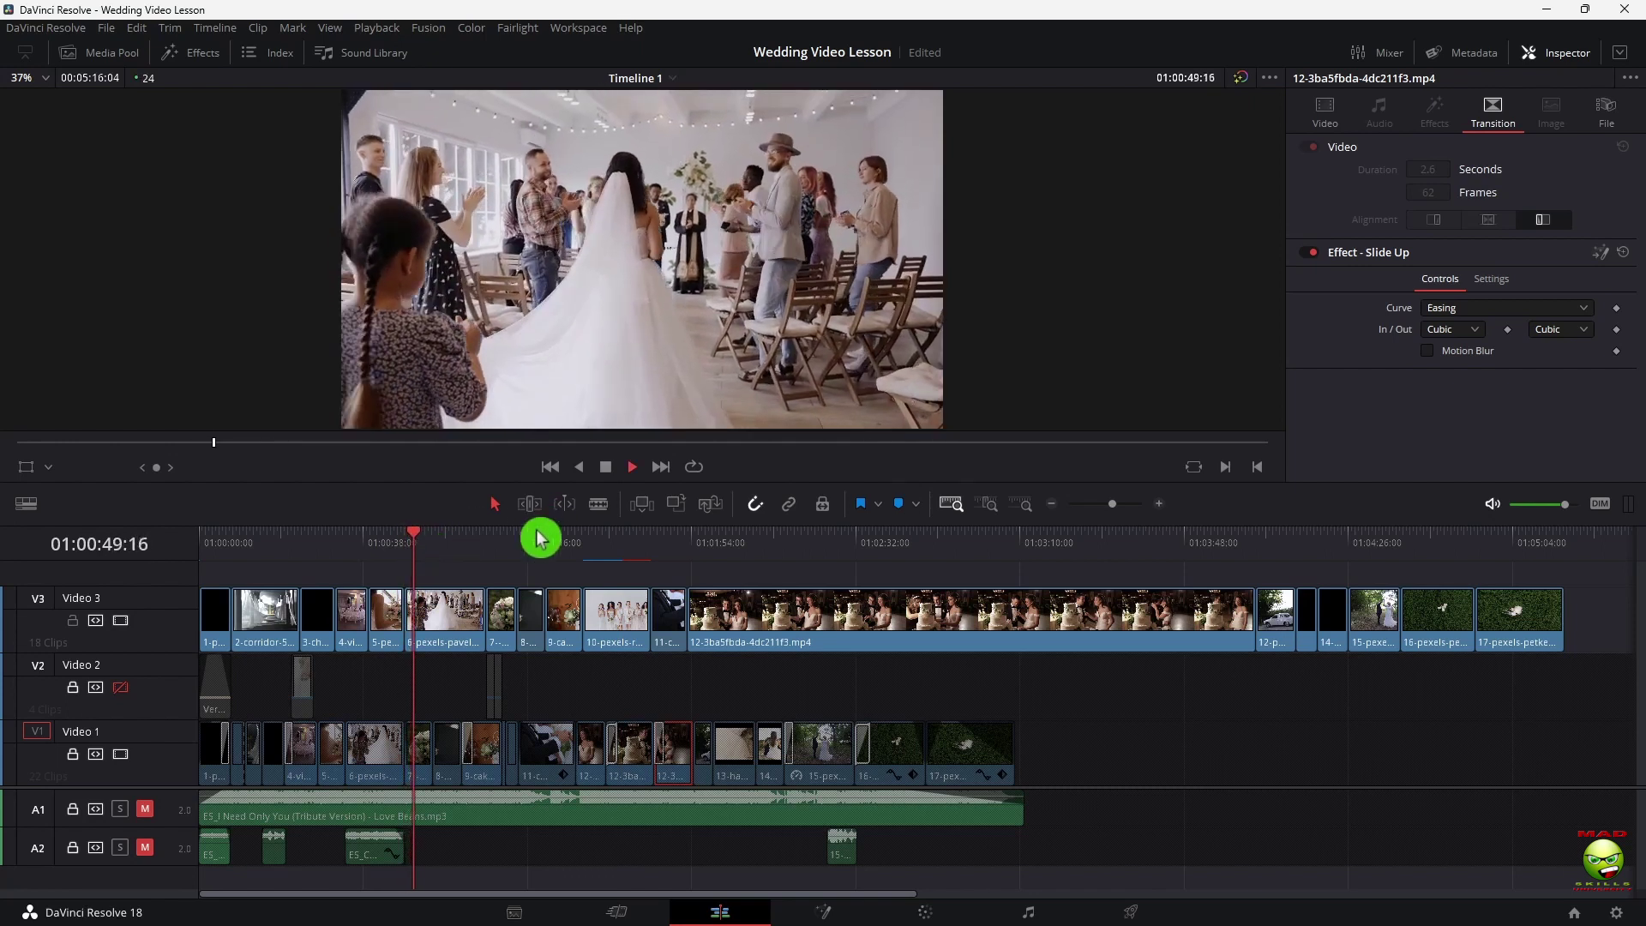
{"action": "left_click", "coordinate": [465, 541]}
{"action": "key", "text": "space"}
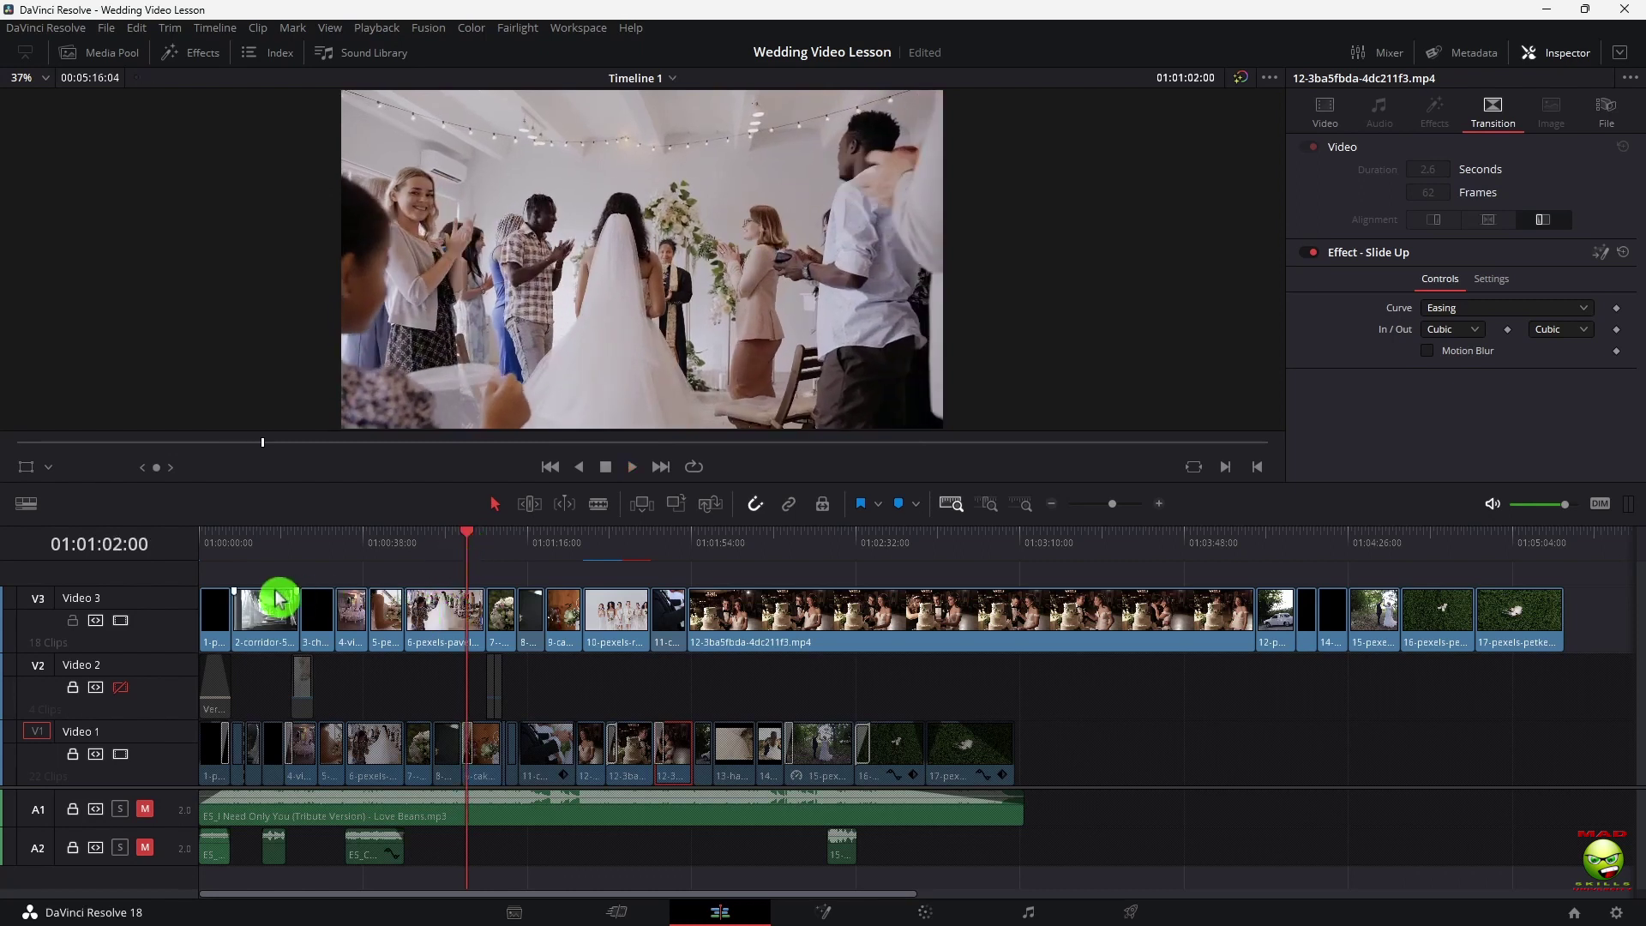
{"action": "left_click", "coordinate": [268, 543]}
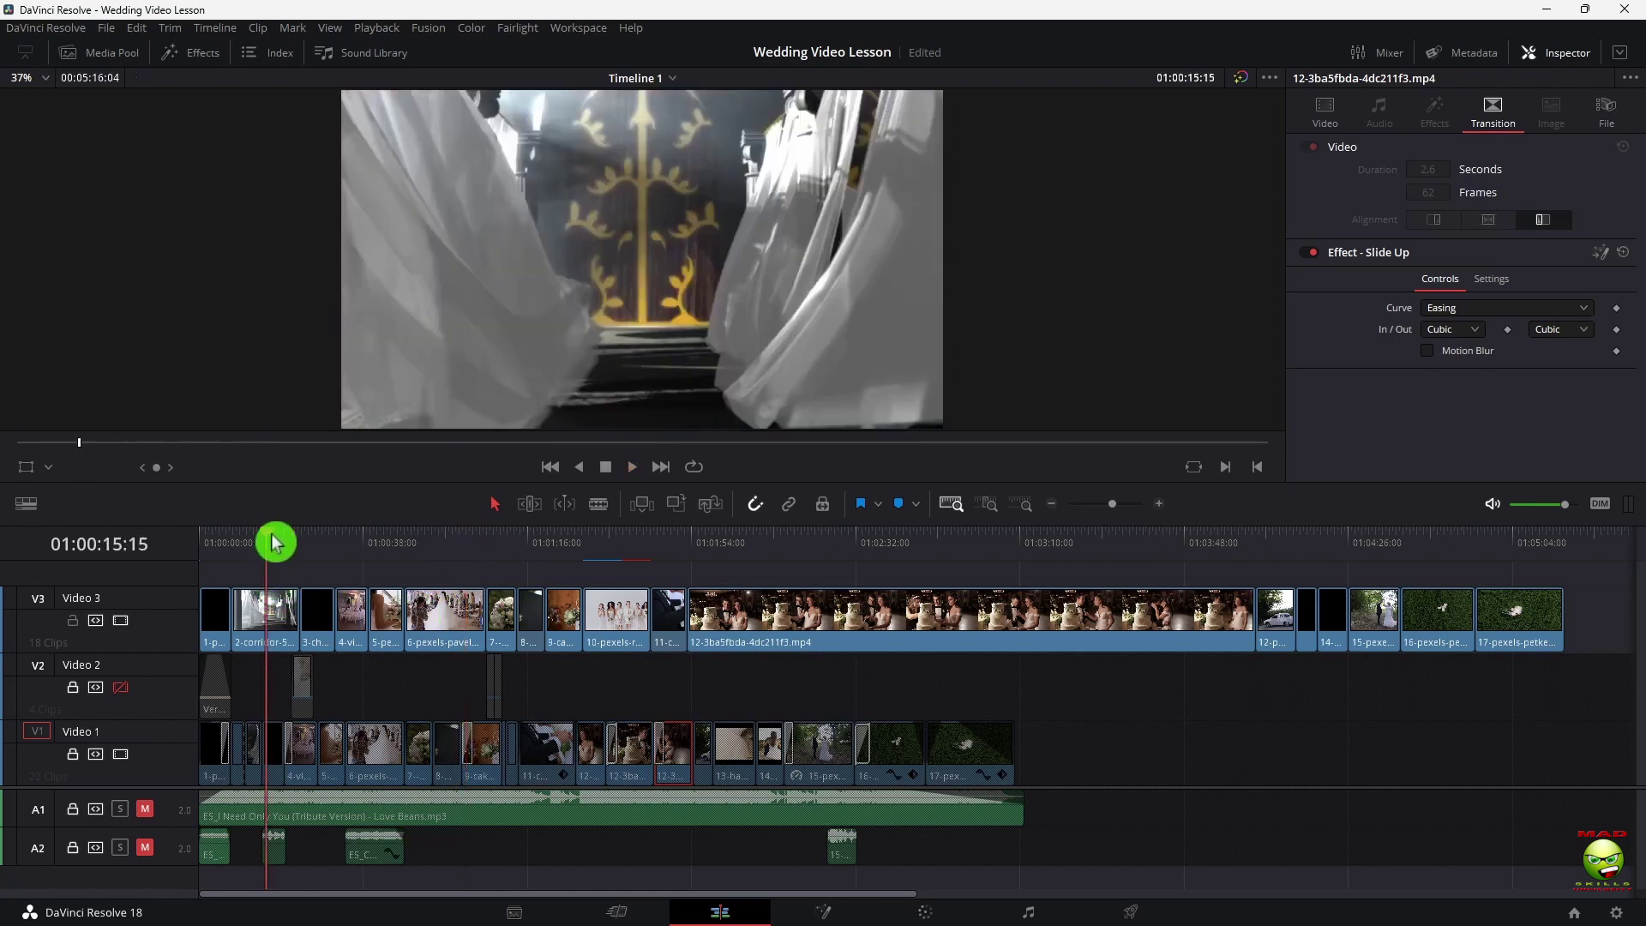
{"action": "left_click_drag", "start_coordinate": [273, 541], "coordinate": [283, 543]}
{"action": "key", "text": "space"}
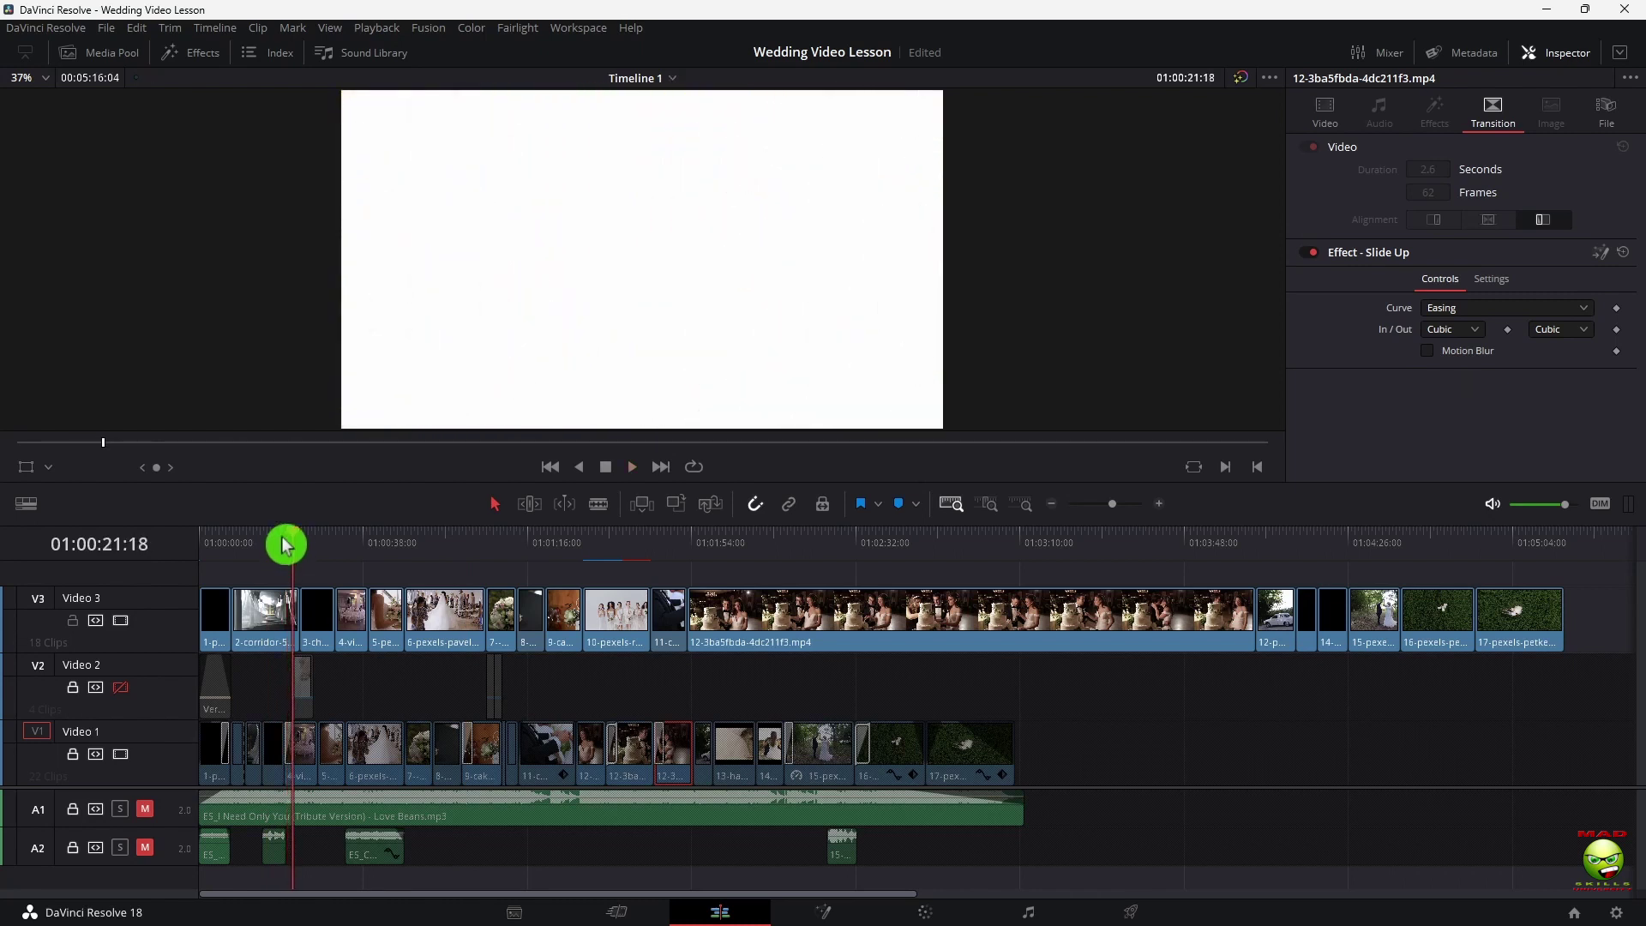
{"action": "left_click_drag", "start_coordinate": [285, 545], "coordinate": [267, 542]}
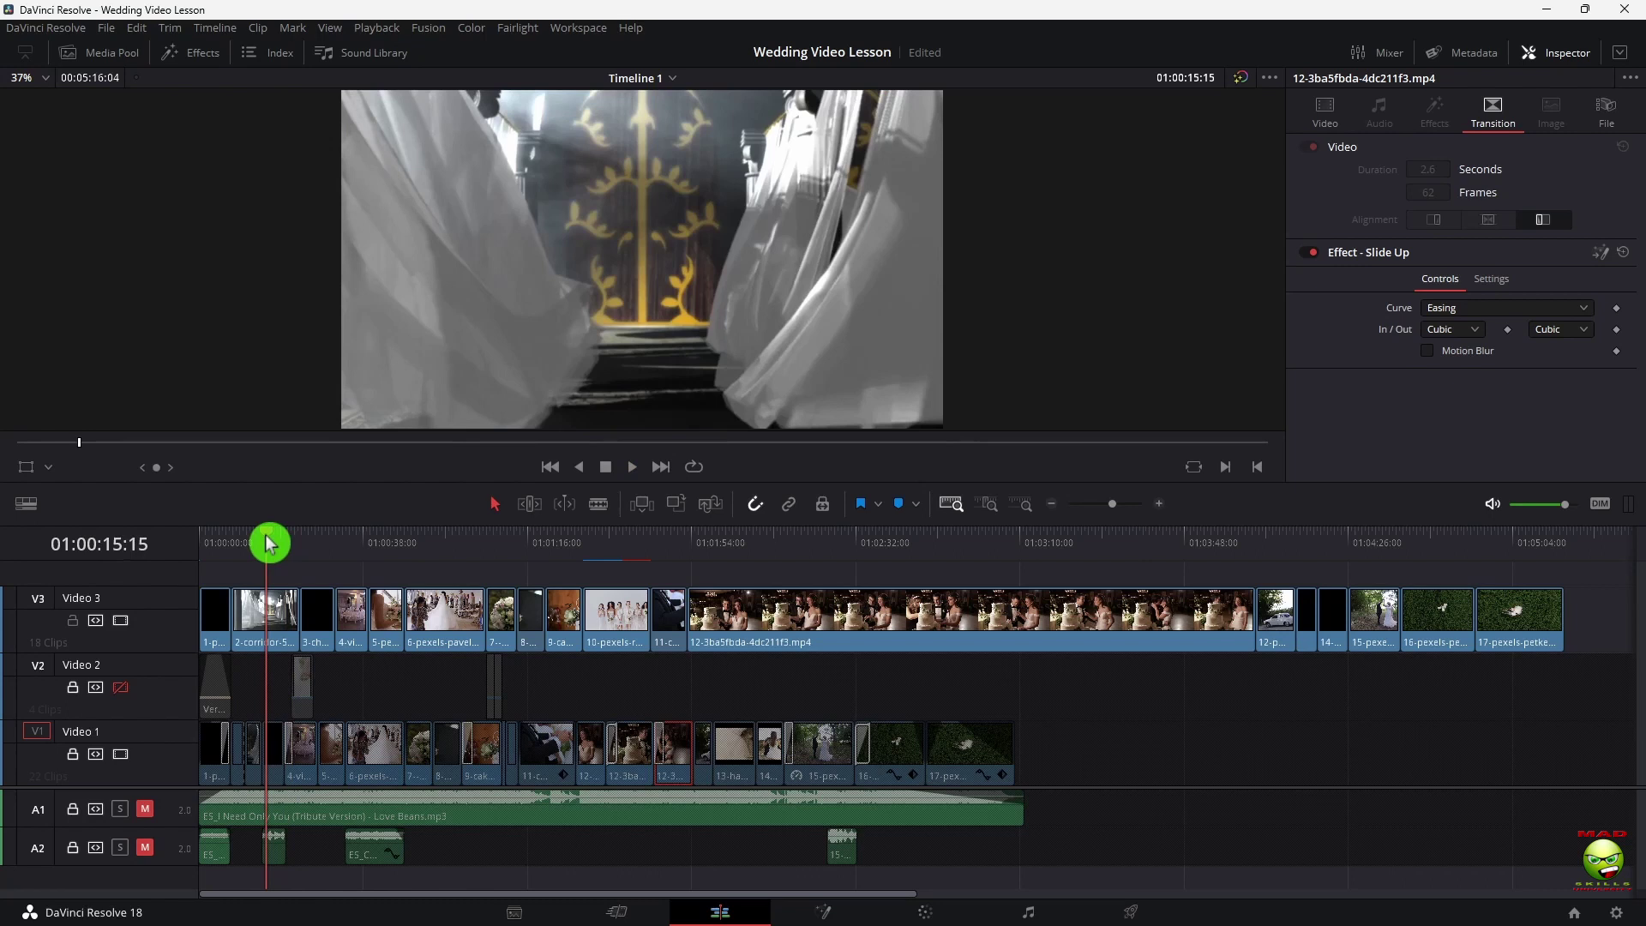
{"action": "key", "text": "space"}
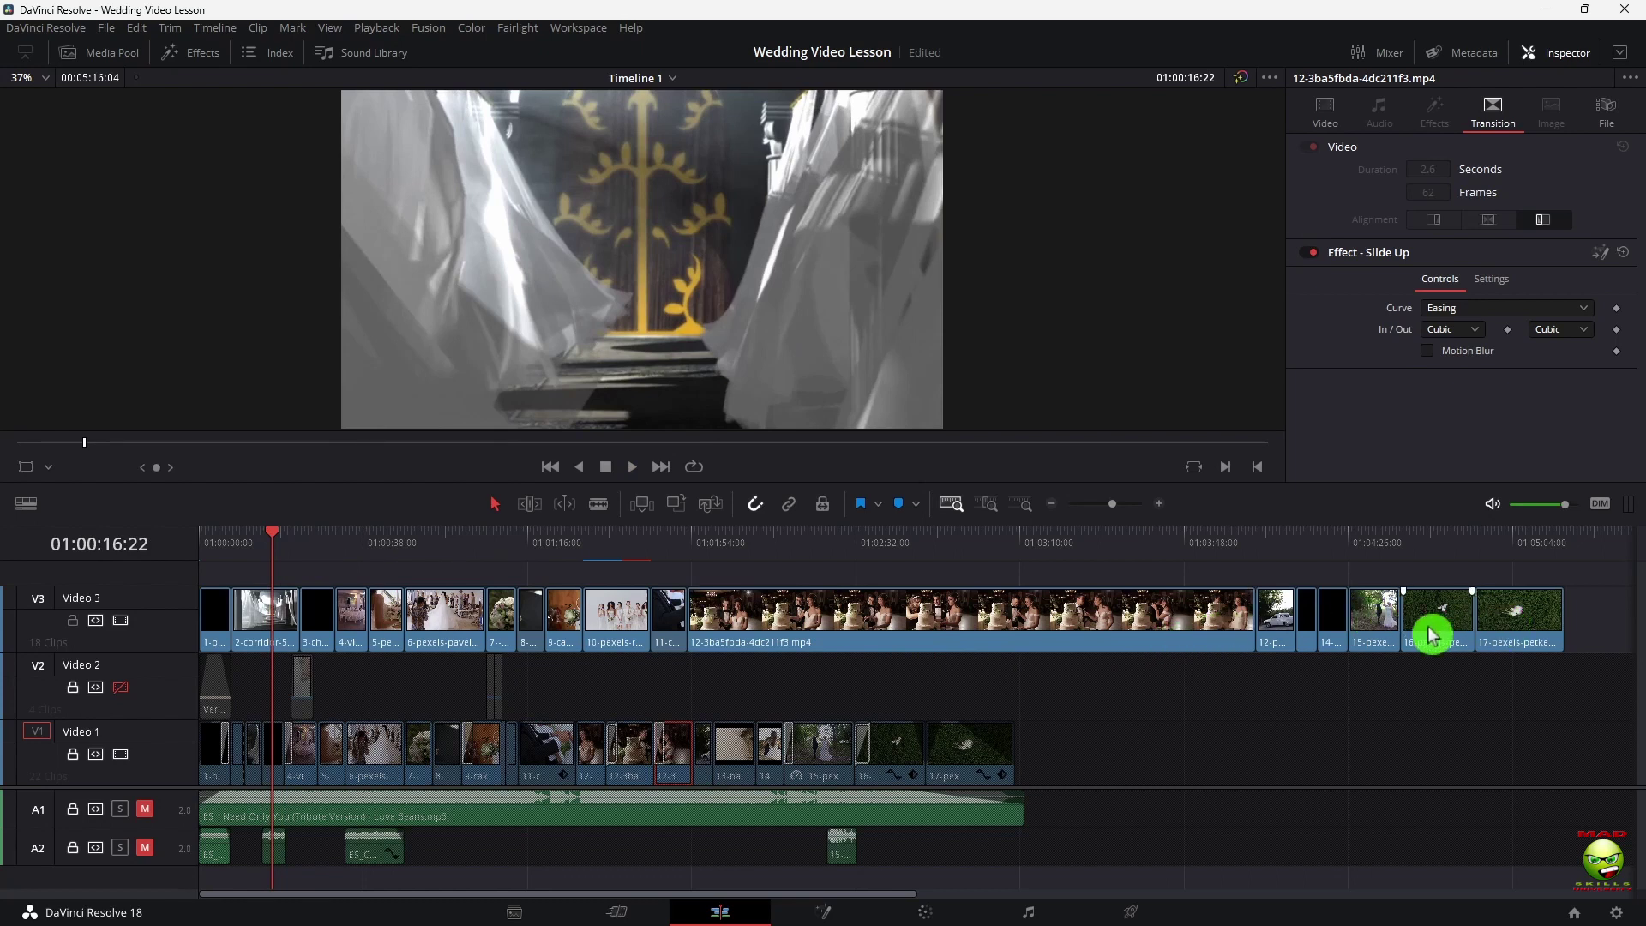
Select the final grass clip on Video 3 and close the Inspector to widen the viewer
{"action": "left_click", "coordinate": [1519, 625]}
{"action": "left_click", "coordinate": [1525, 617]}
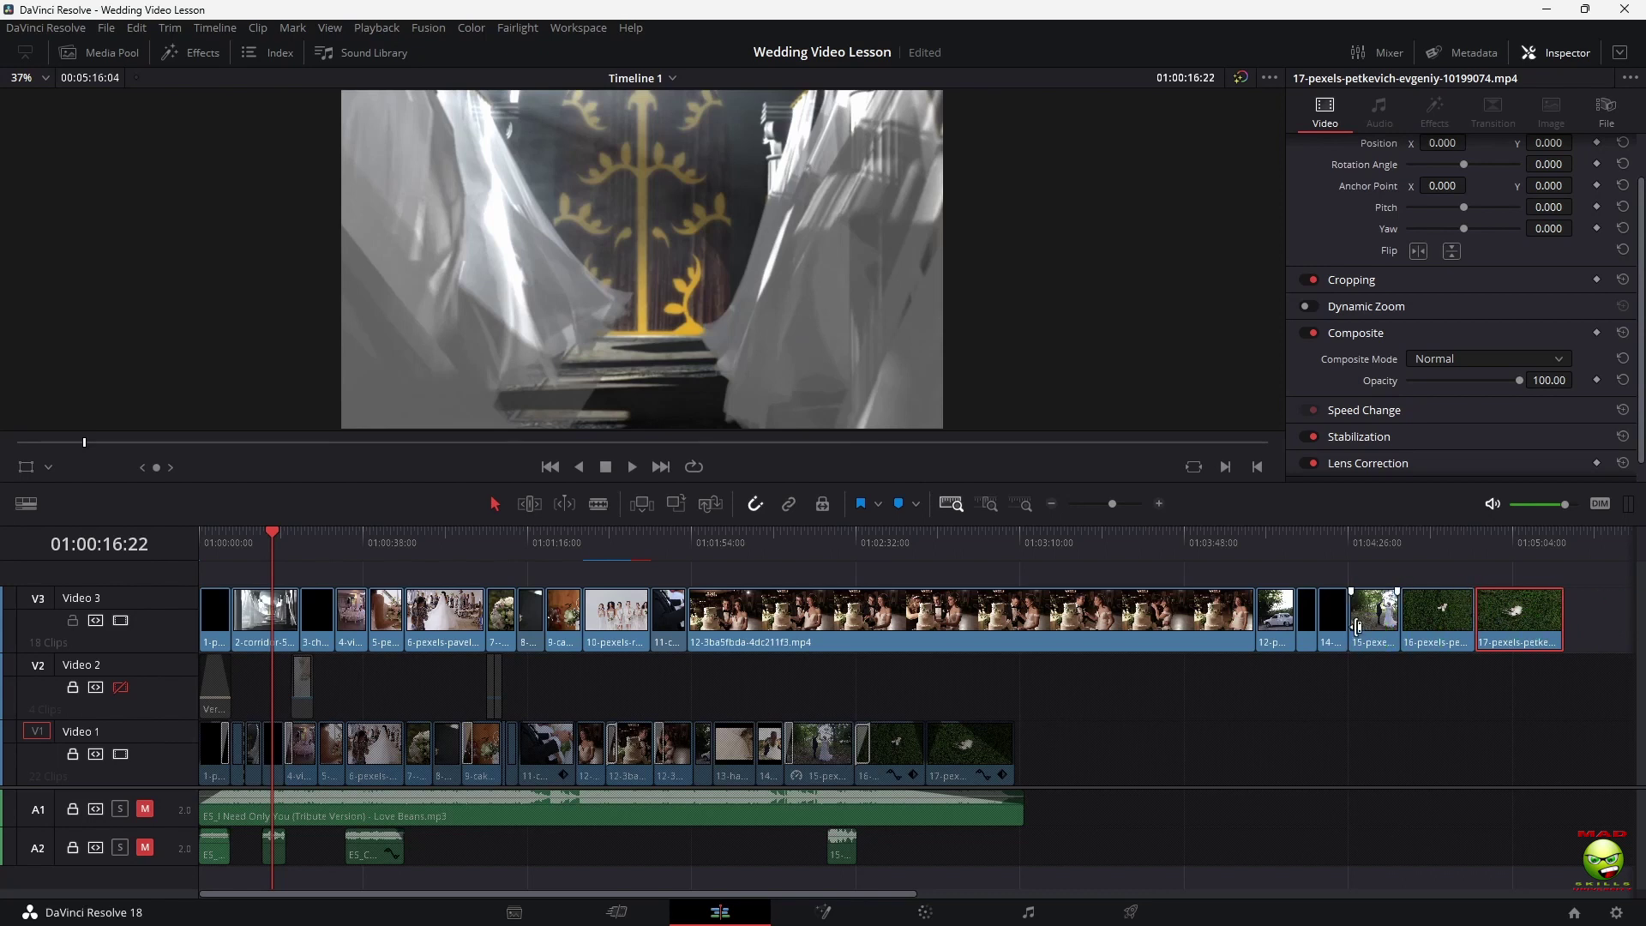
{"action": "left_click", "coordinate": [1558, 58]}
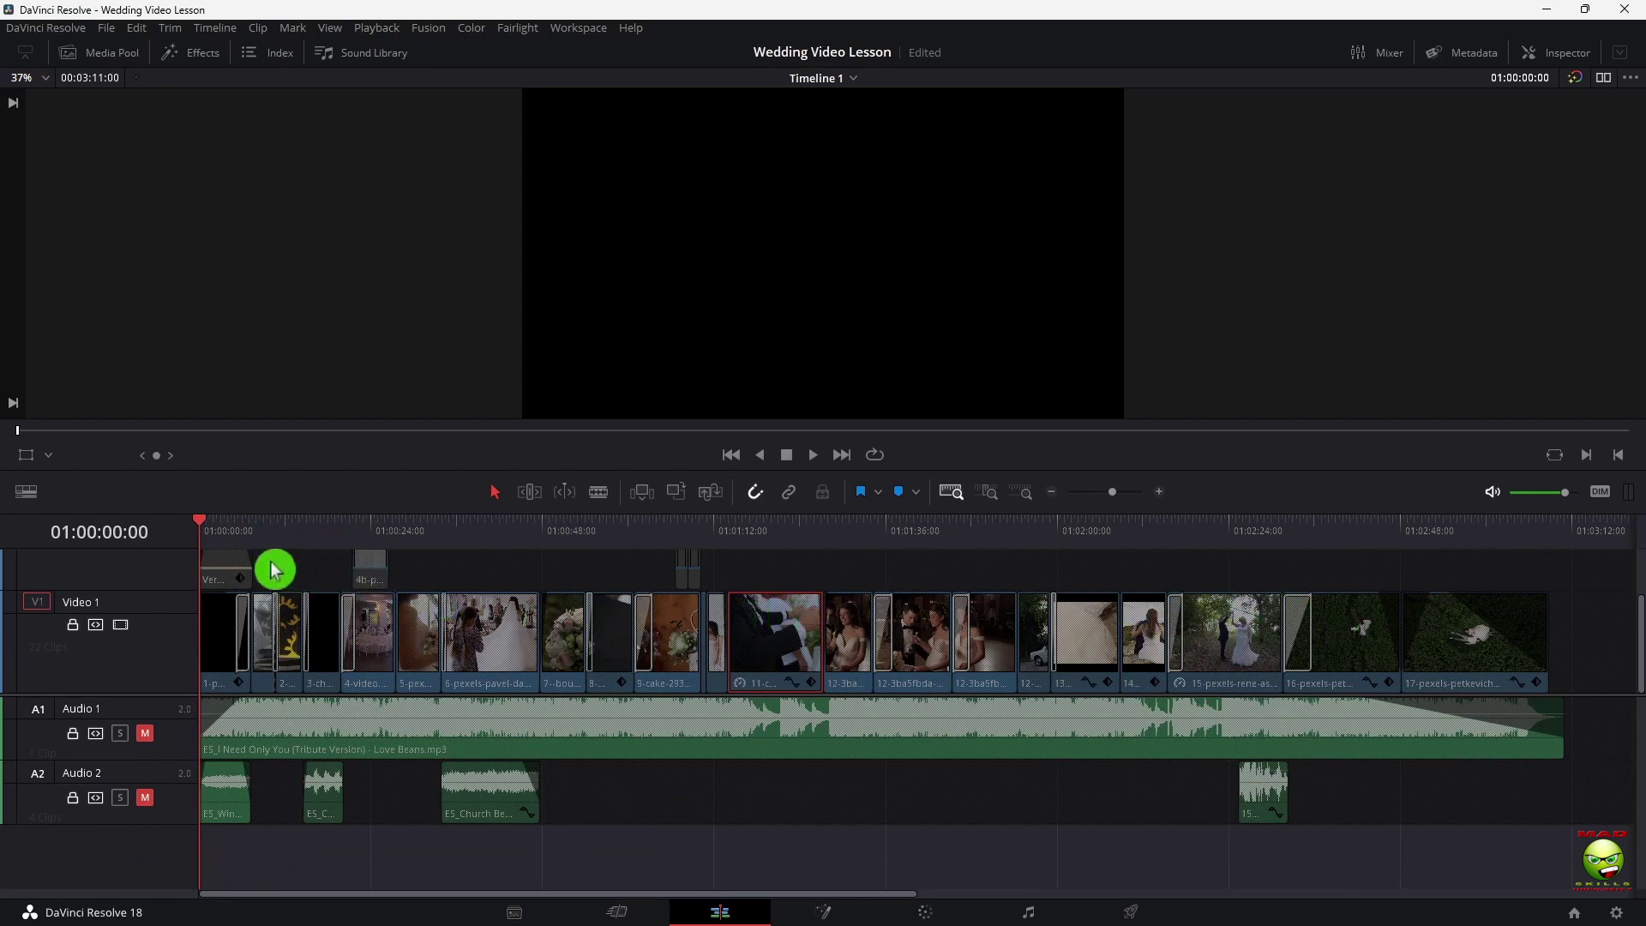
Jump to the sunset frame, reopen the Inspector, and scrub through the opening title section
{"action": "left_click", "coordinate": [235, 528]}
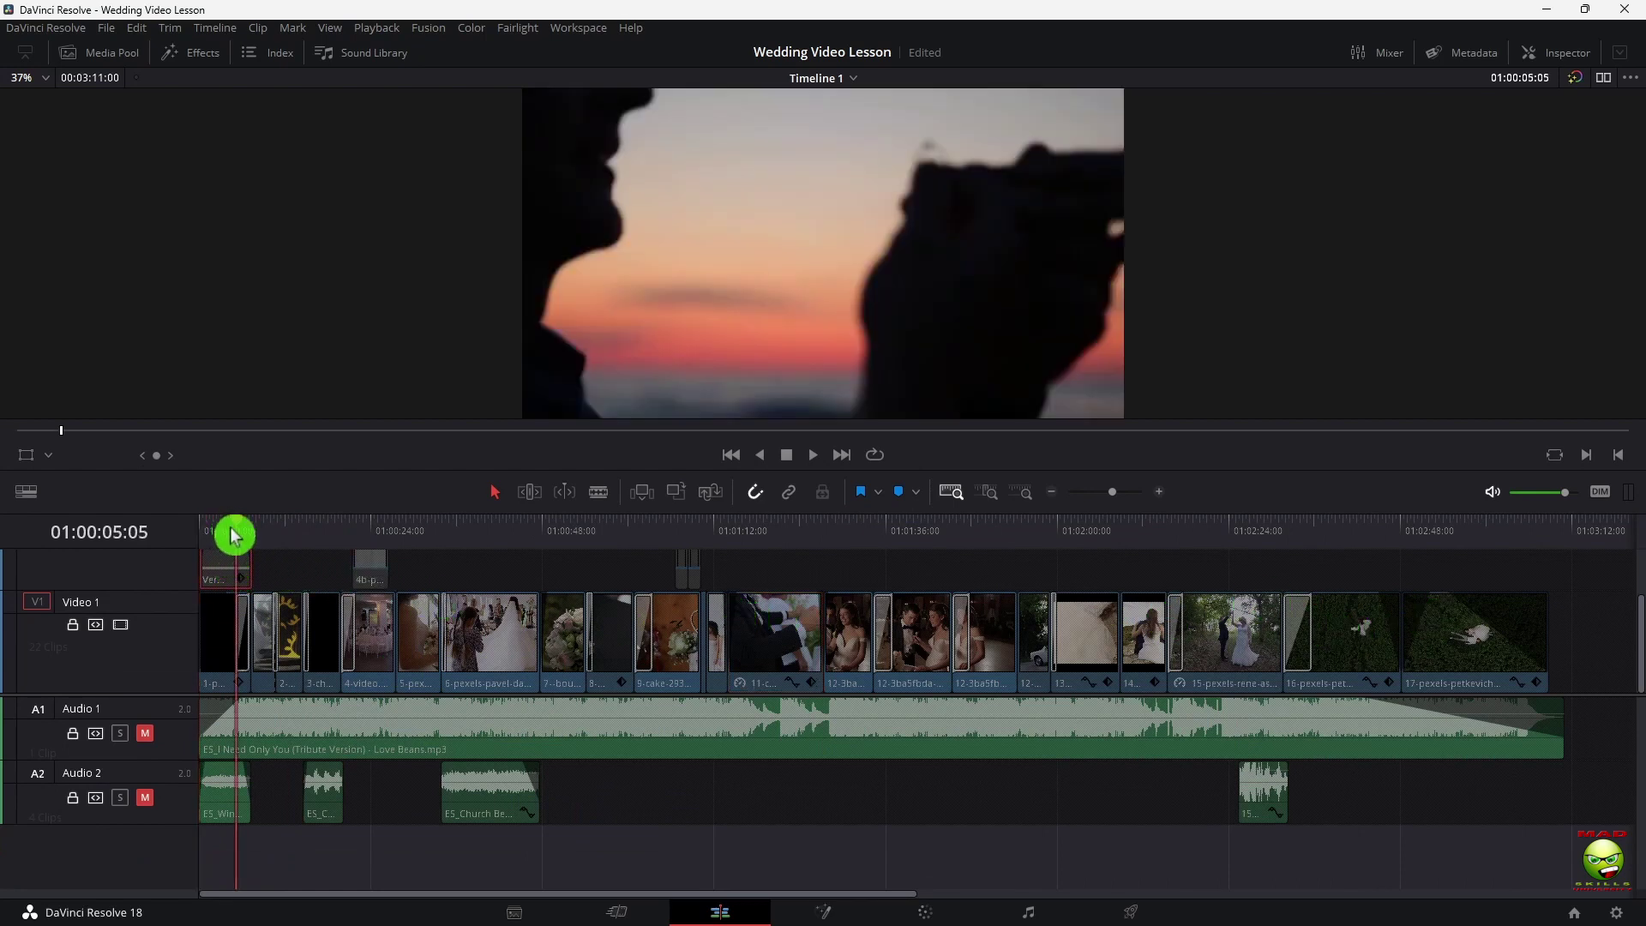
{"action": "left_click", "coordinate": [1562, 56]}
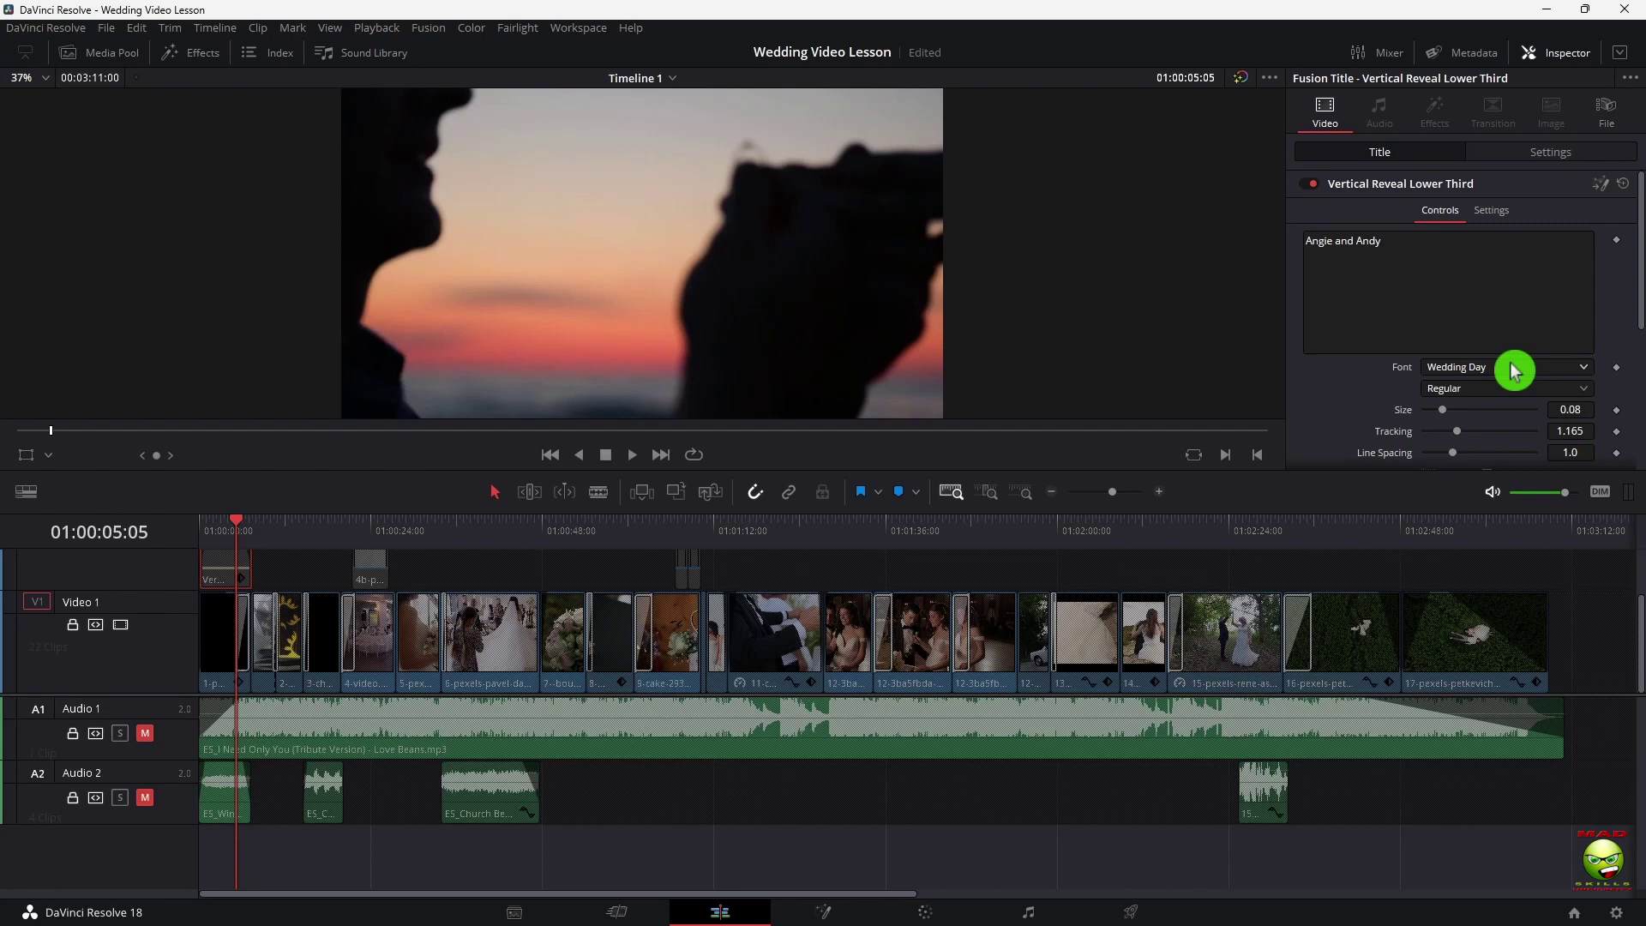
{"action": "mouse_move", "coordinate": [235, 526]}
{"action": "left_mouse_down"}
{"action": "mouse_move", "coordinate": [210, 527]}
{"action": "mouse_move", "coordinate": [228, 526]}
{"action": "left_mouse_up"}
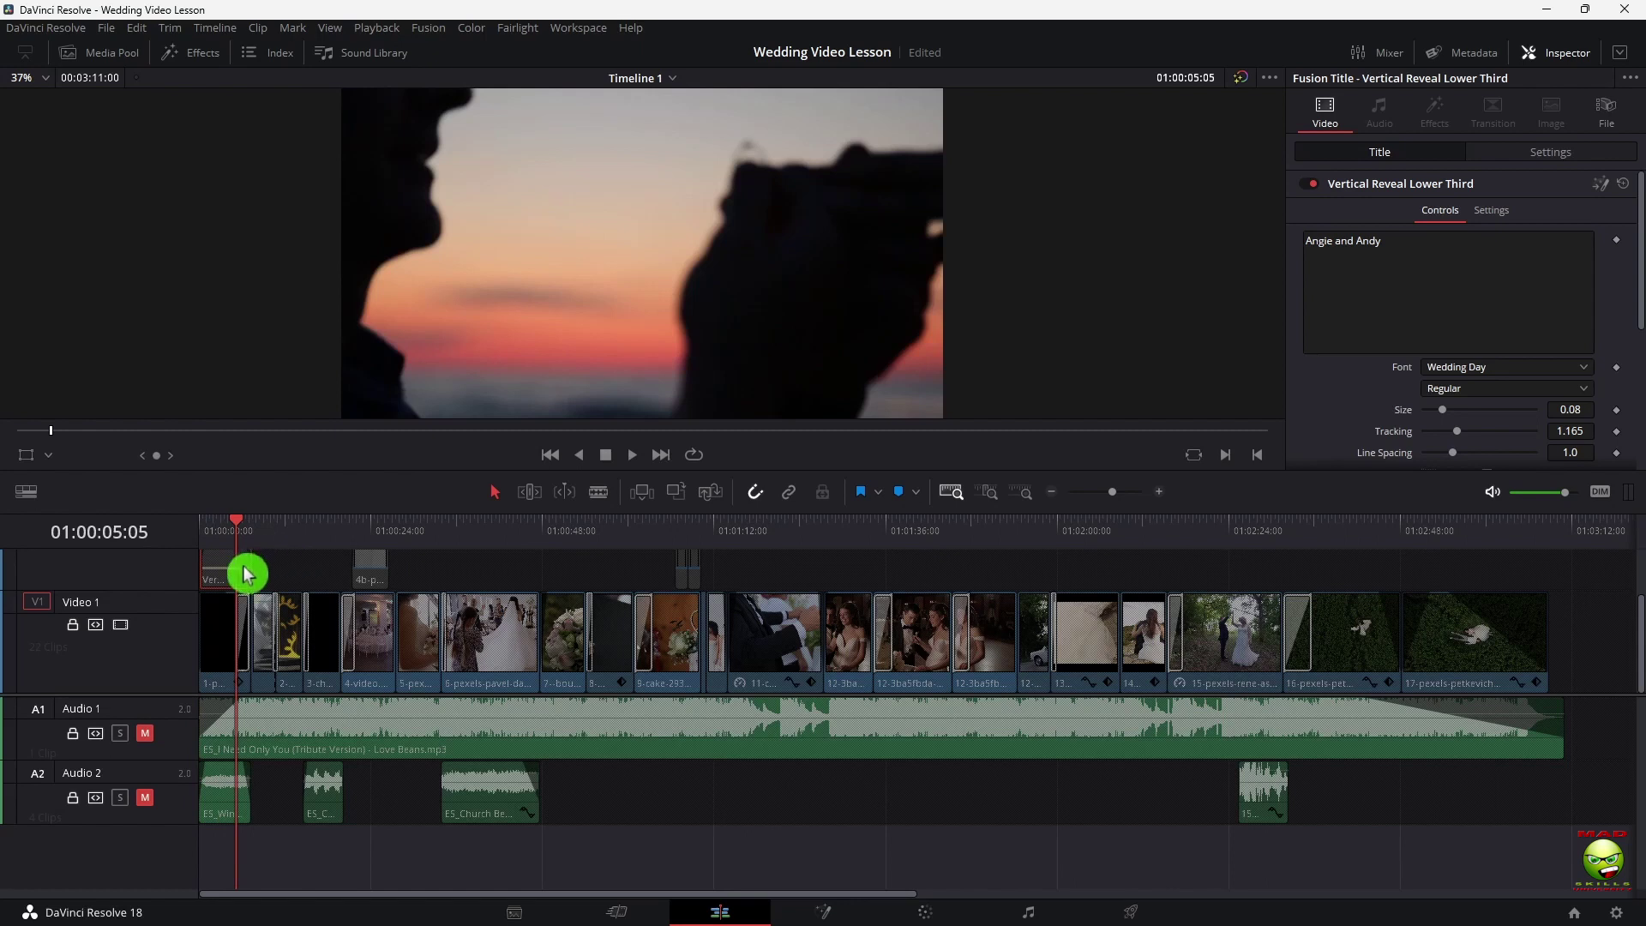
{"action": "left_click_drag", "start_coordinate": [244, 526], "coordinate": [363, 529]}
Check the 9bproduction overlay and 9-cake-29338.mp4 clip, then re-enable the Video 2 track
{"action": "scroll", "coordinate": [696, 679], "scroll_direction": "up", "scroll_amount": 1}
{"action": "scroll", "coordinate": [696, 678], "scroll_direction": "up", "scroll_amount": 1}
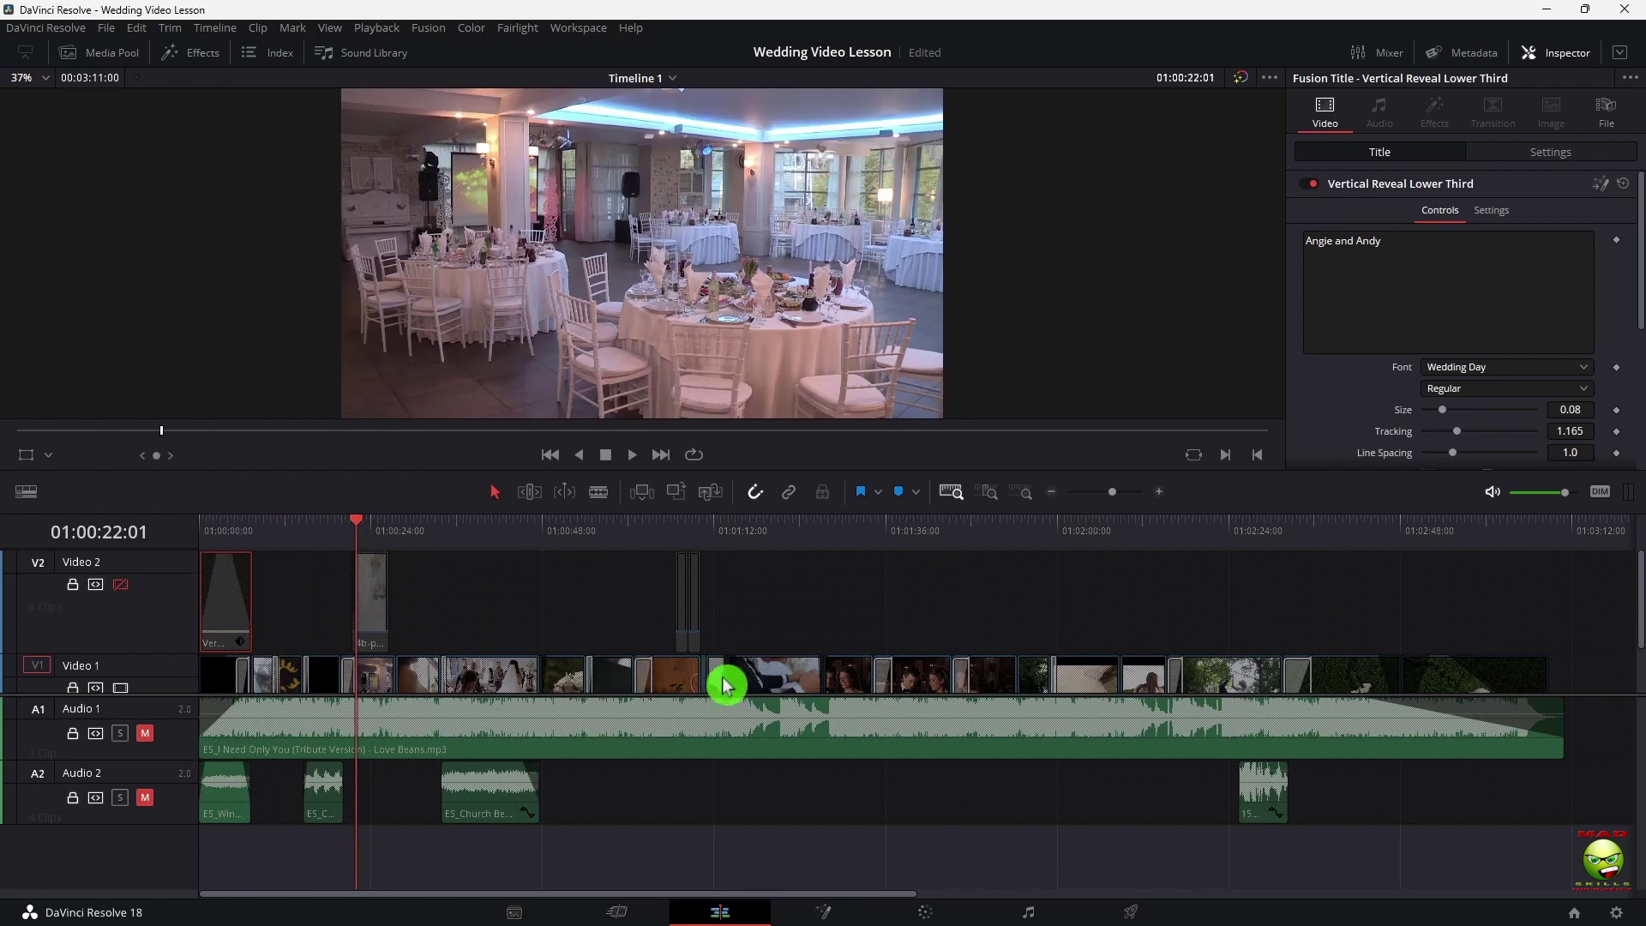
{"action": "left_click", "coordinate": [378, 632]}
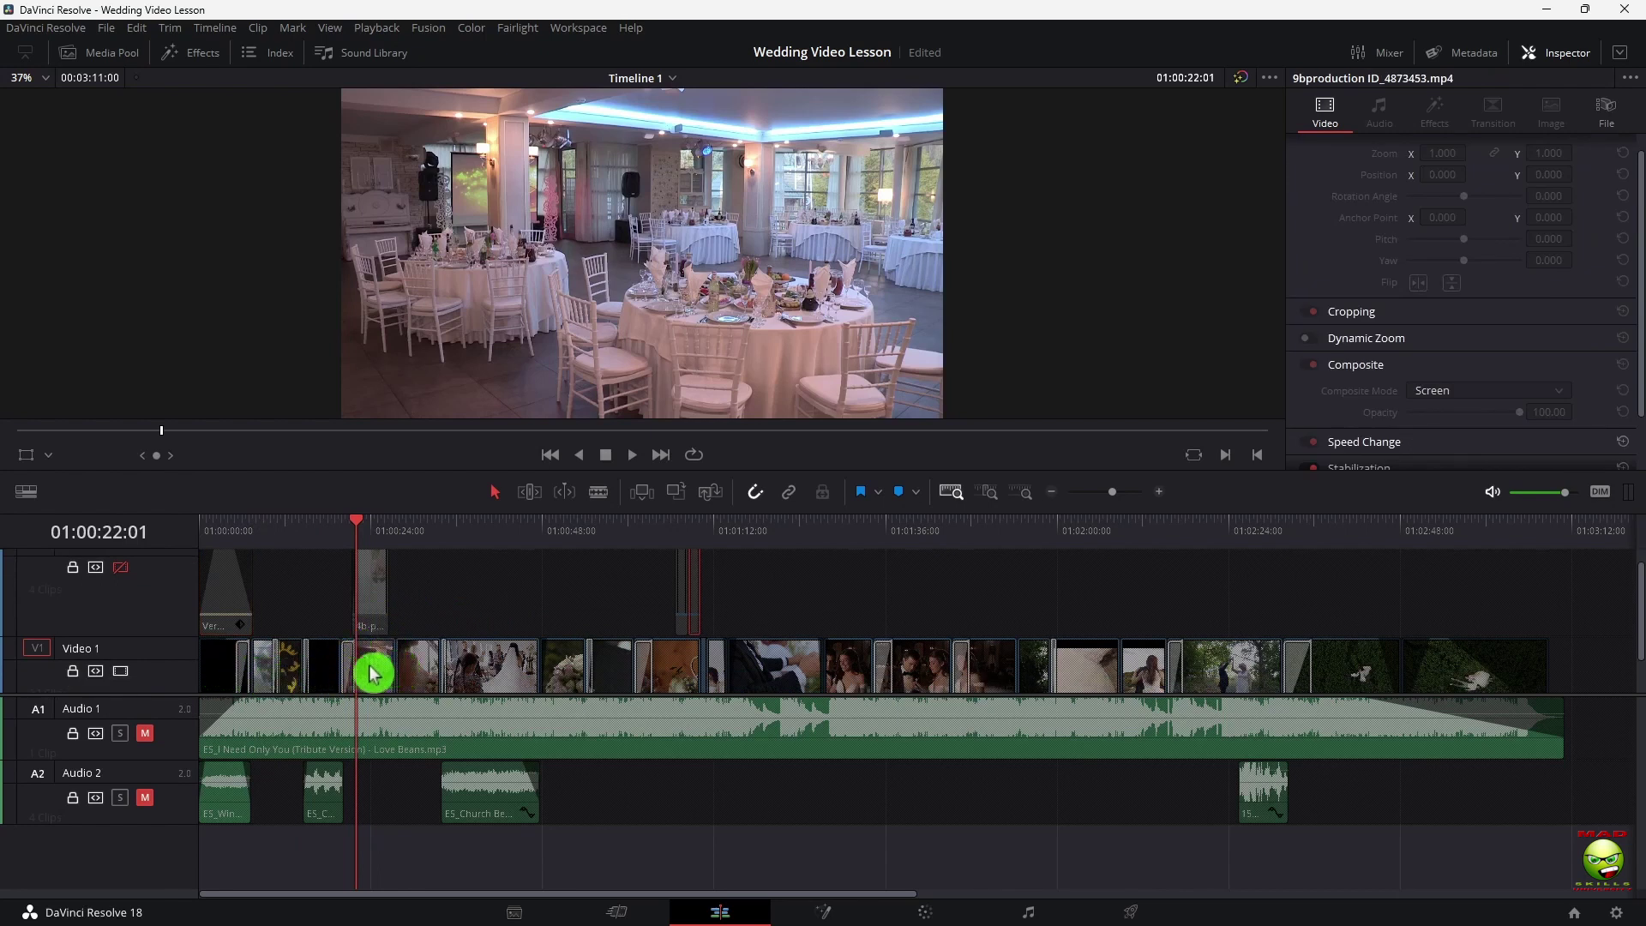
{"action": "left_click", "coordinate": [388, 524]}
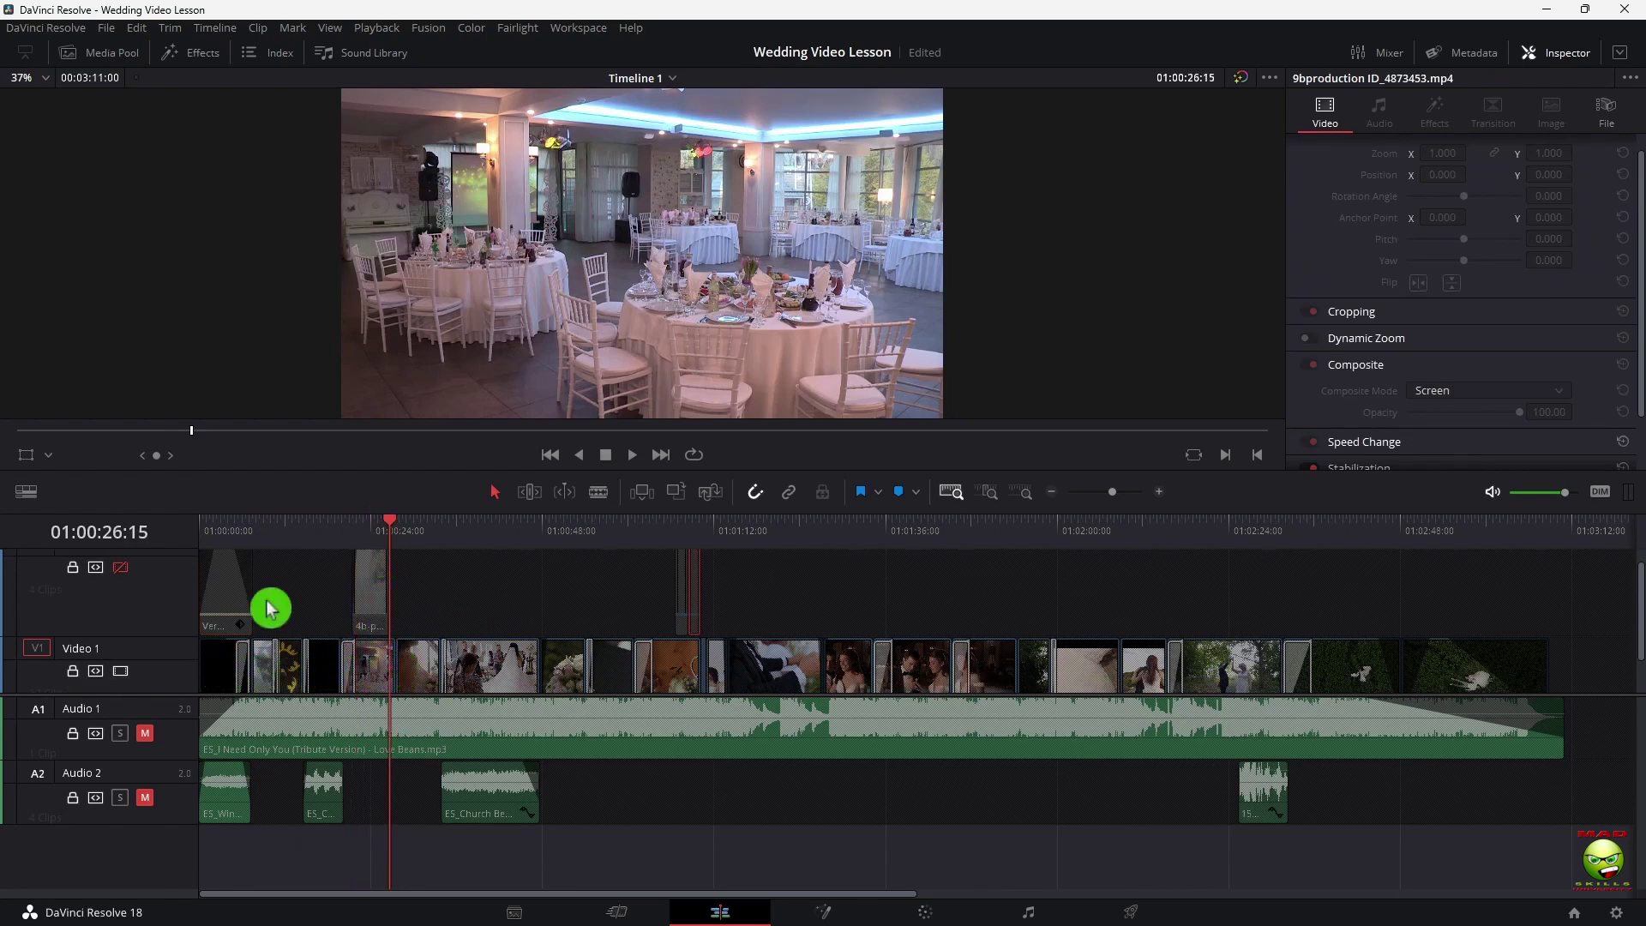
{"action": "left_click", "coordinate": [670, 675]}
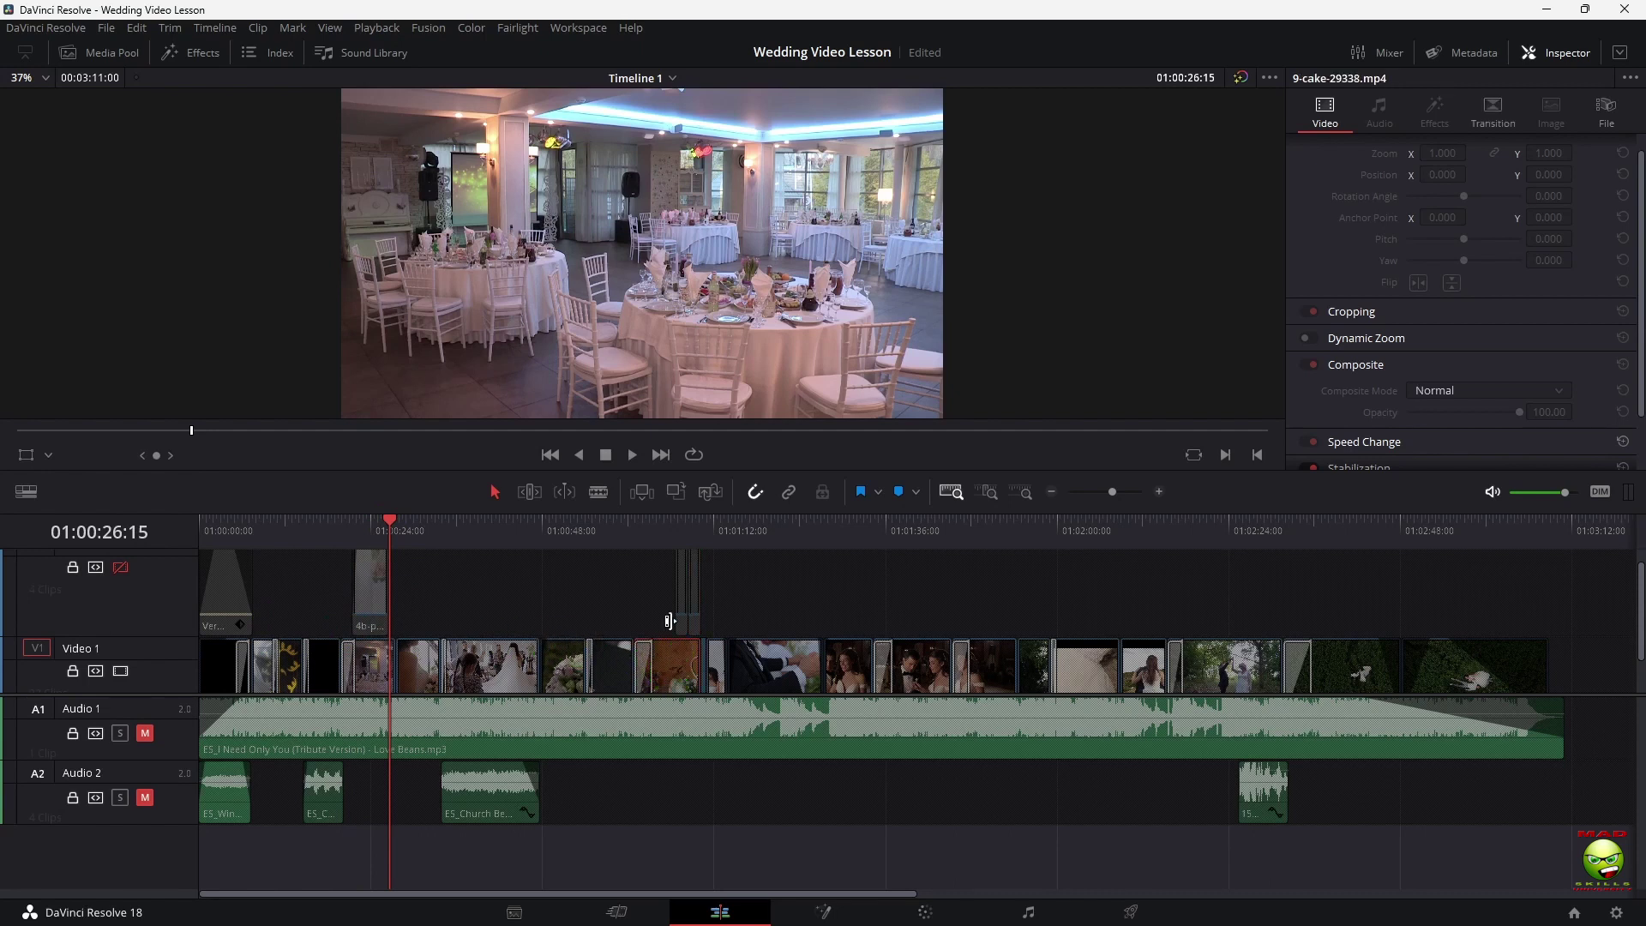
{"action": "left_click", "coordinate": [690, 527]}
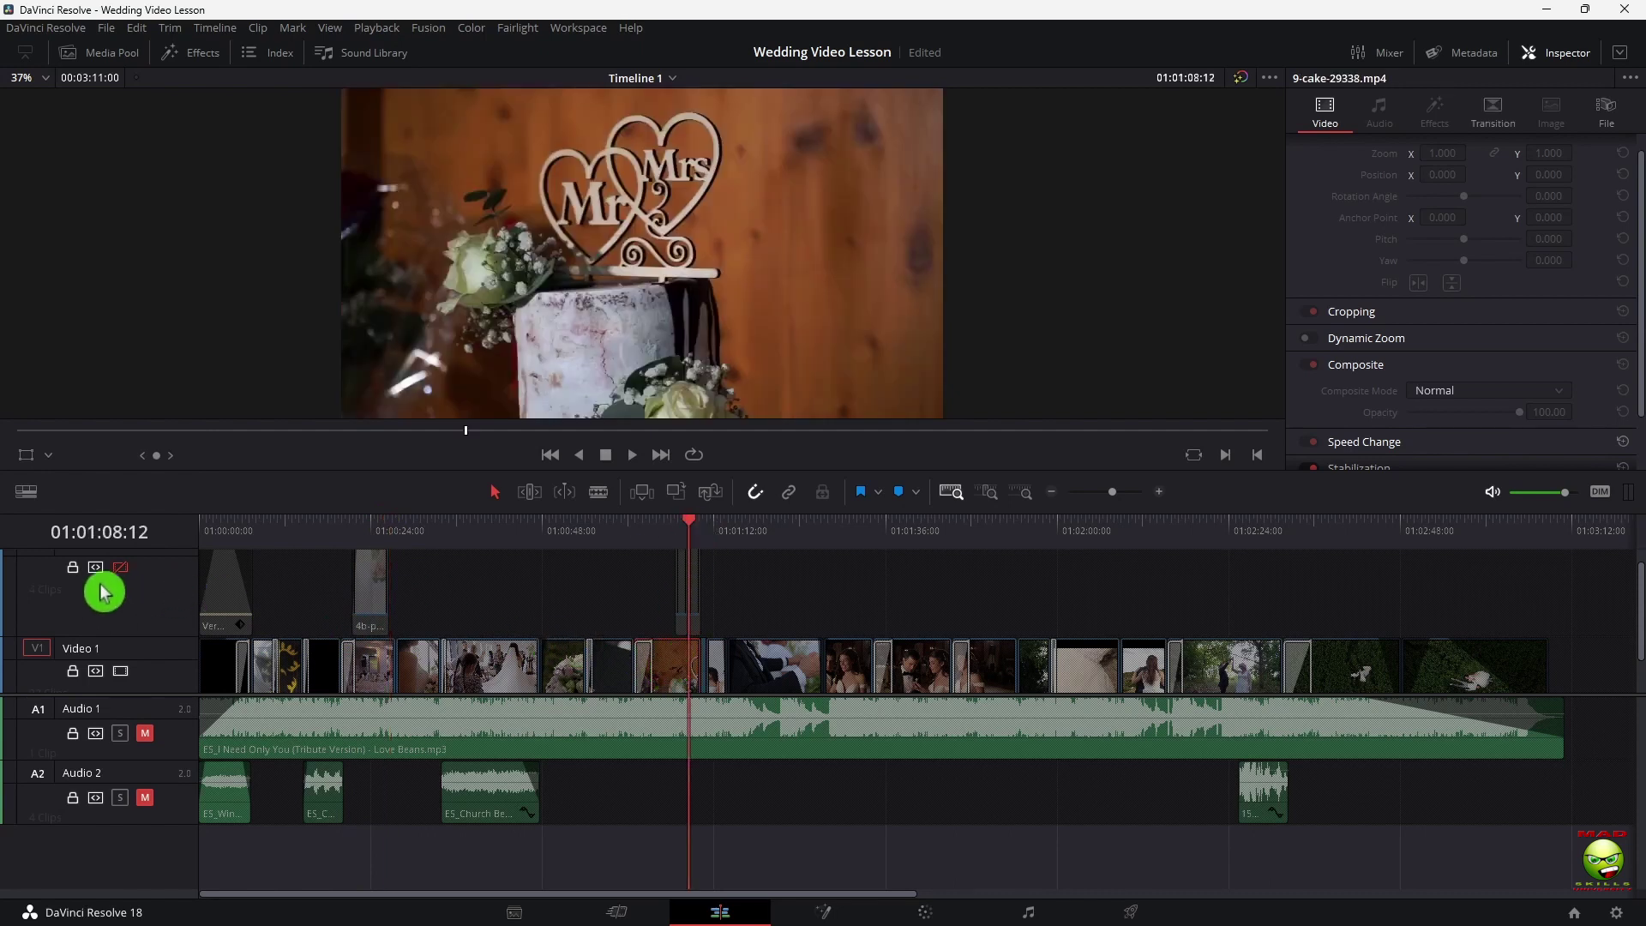
{"action": "left_click", "coordinate": [120, 567]}
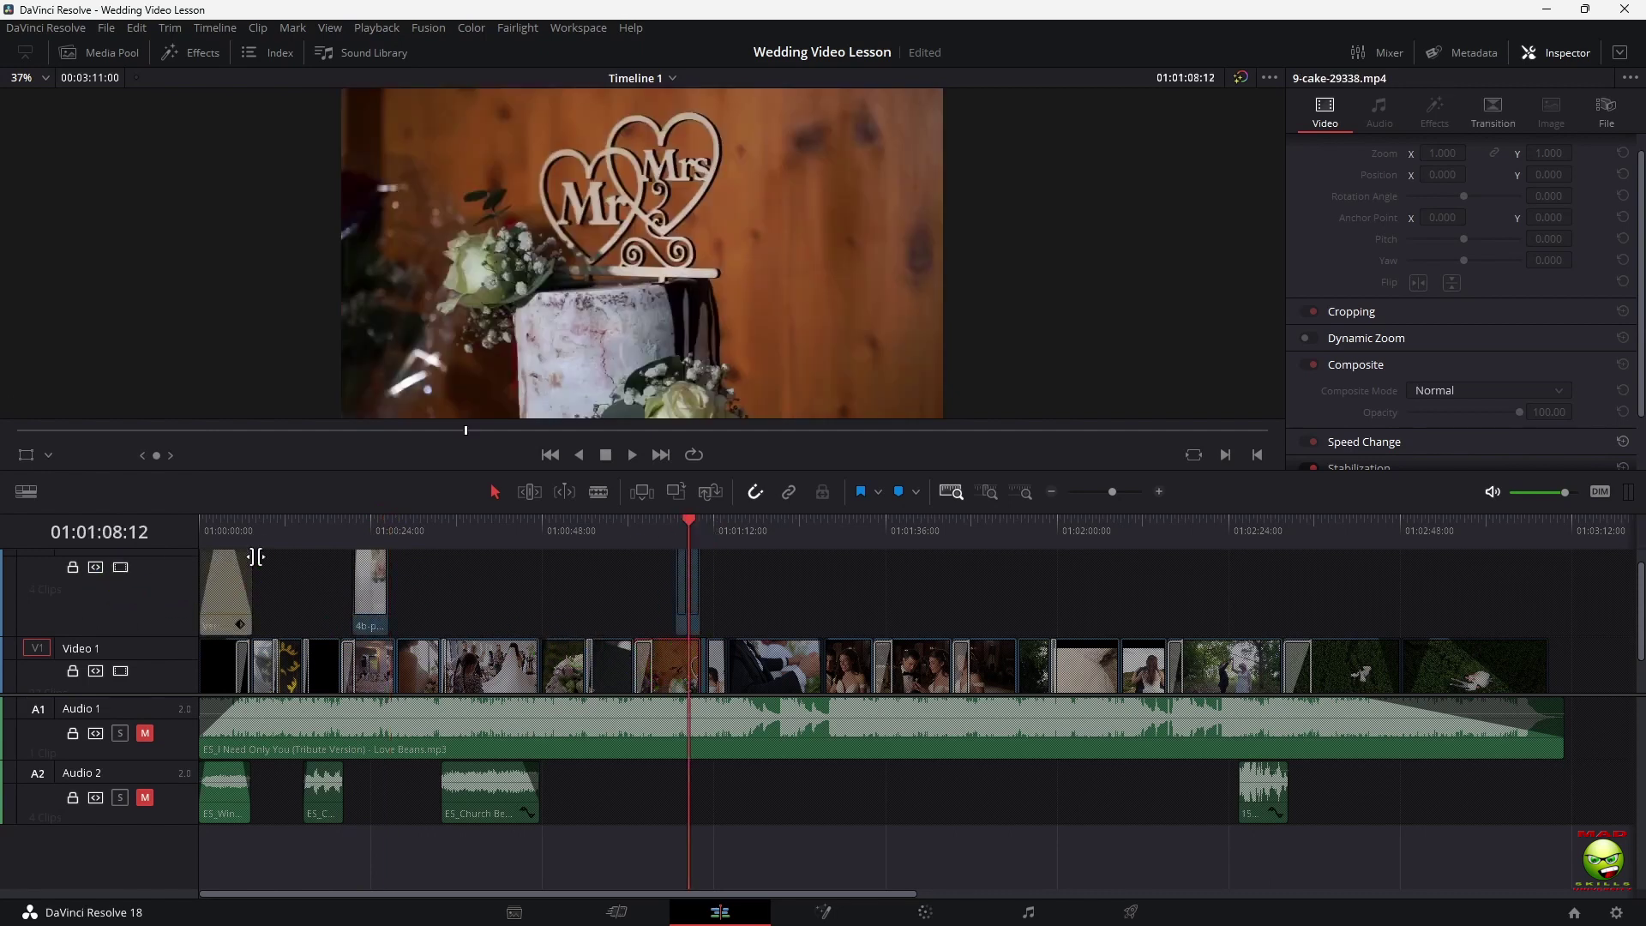
Select the 4b-pexels-yan-krukov overlay and the overlay above the cake topper shot
{"action": "left_click", "coordinate": [369, 528]}
{"action": "left_click", "coordinate": [372, 595]}
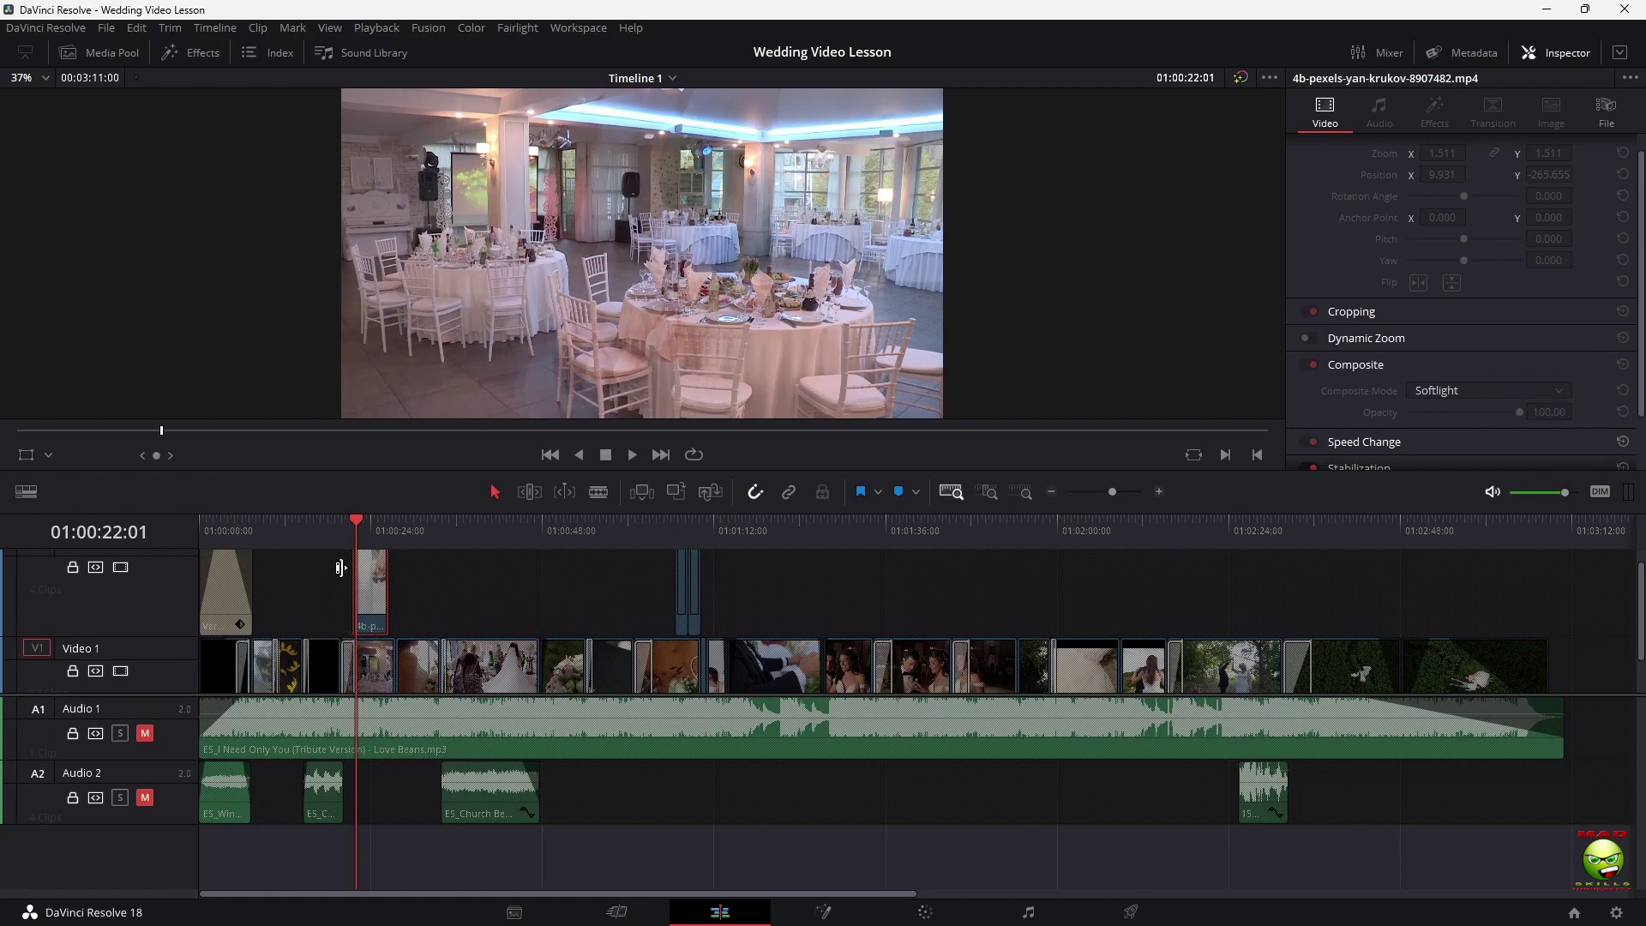
{"action": "left_click", "coordinate": [686, 523]}
{"action": "left_click", "coordinate": [685, 596]}
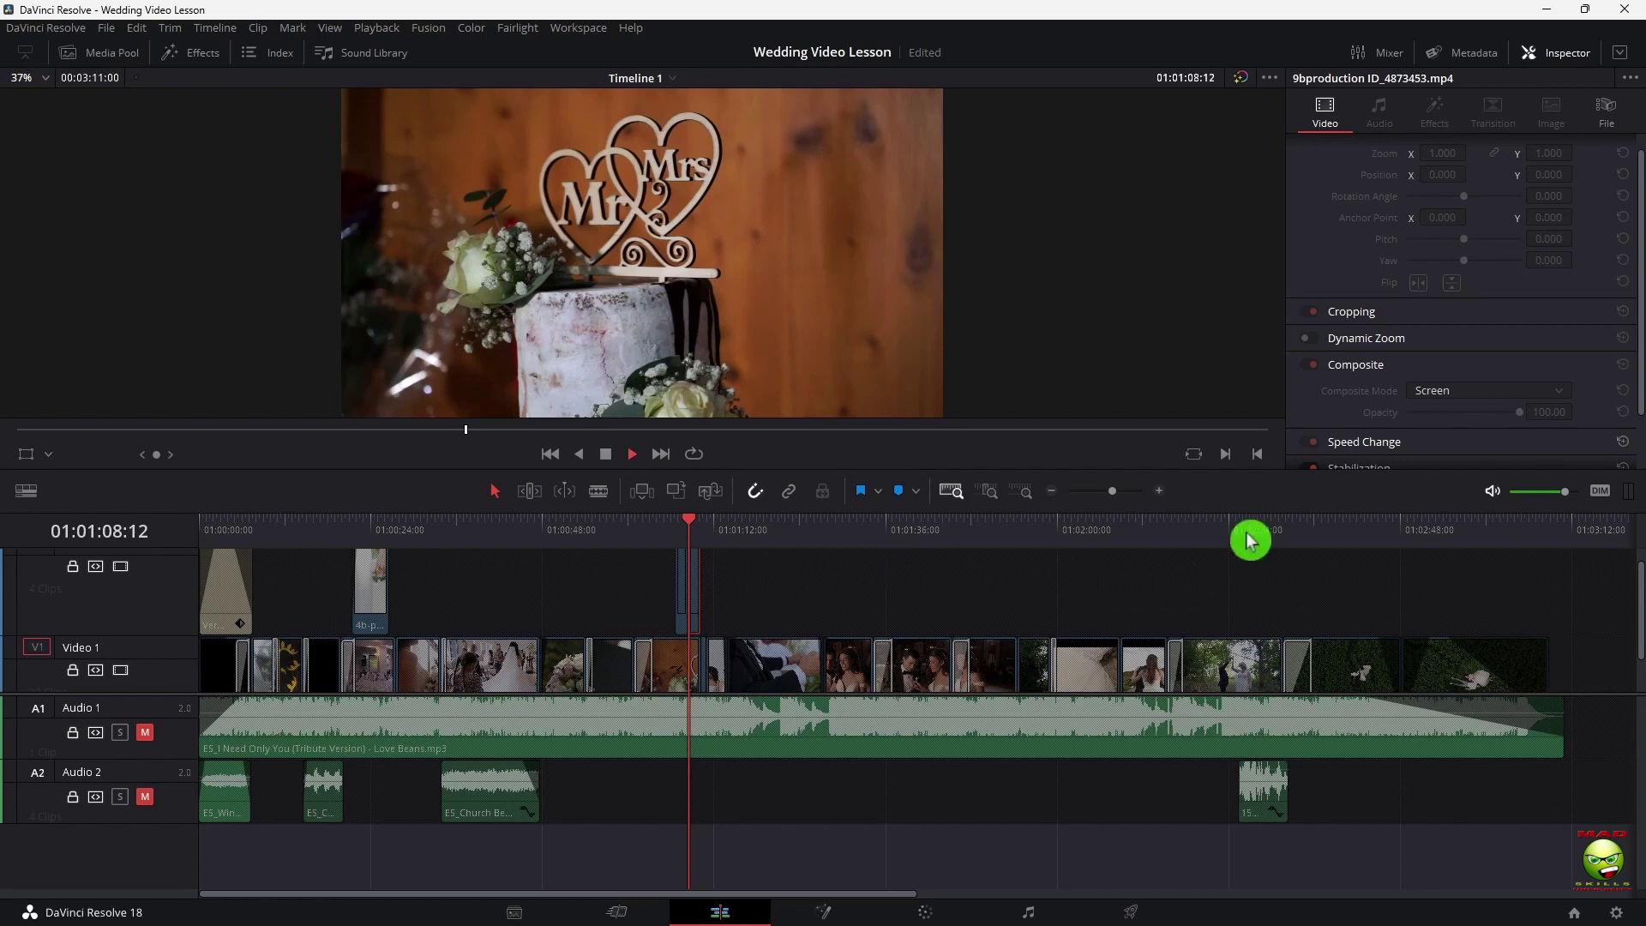
Play the timeline, return to the start, and select the lower-third title clip
{"action": "key", "text": "space"}
{"action": "key", "text": "space"}
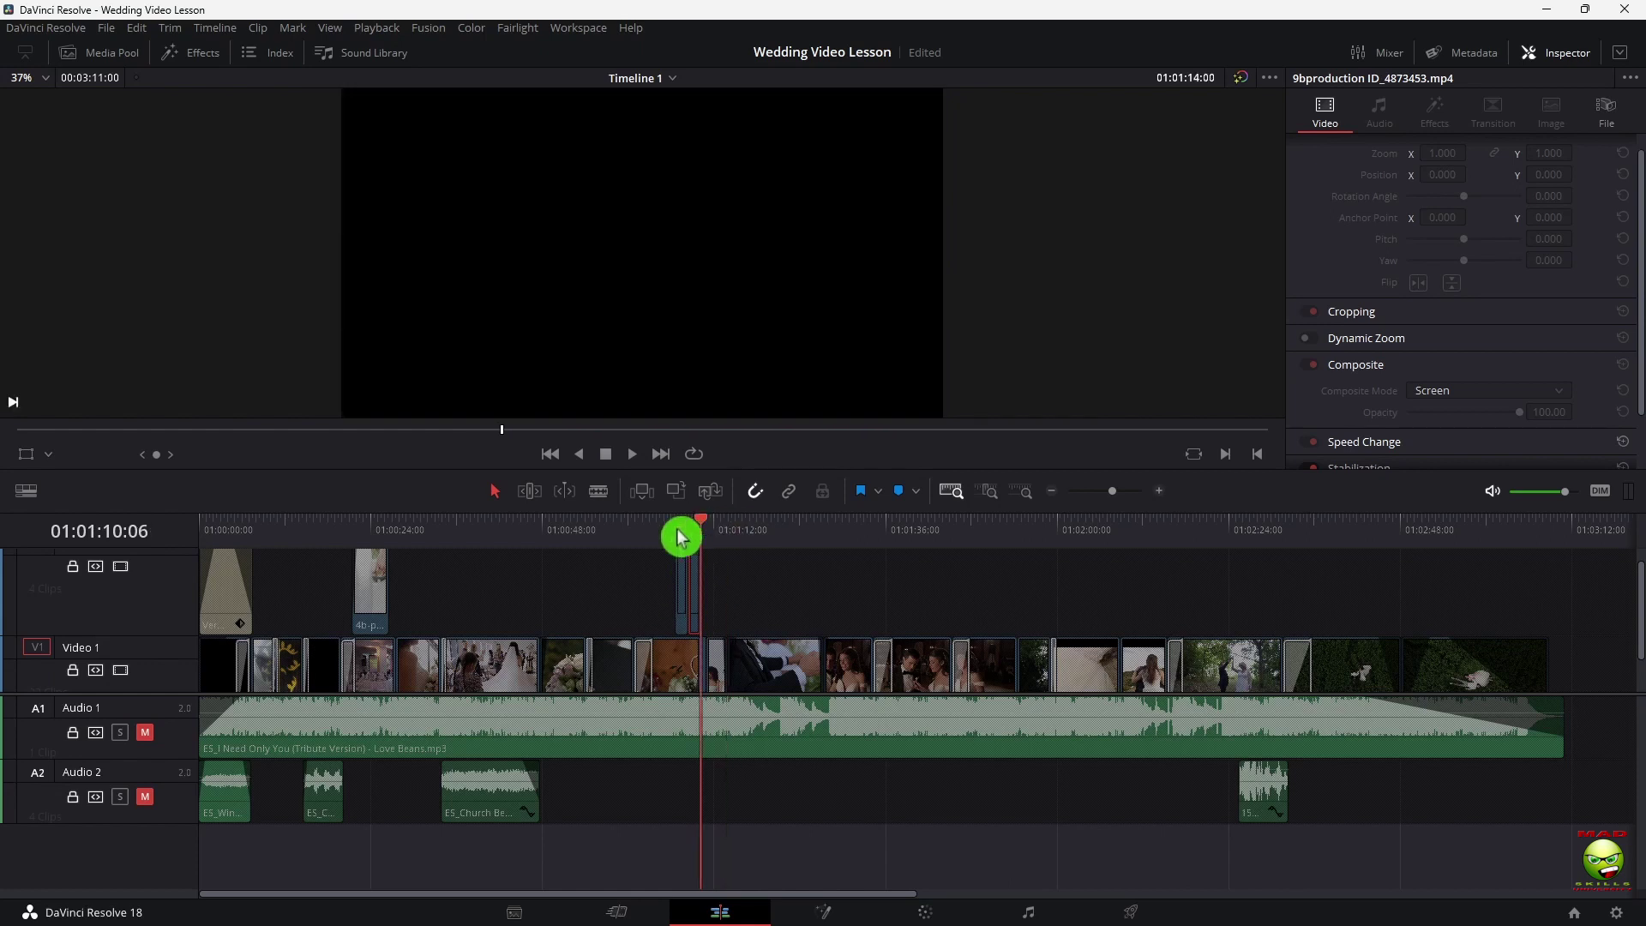
{"action": "left_click_drag", "start_coordinate": [679, 537], "coordinate": [144, 558]}
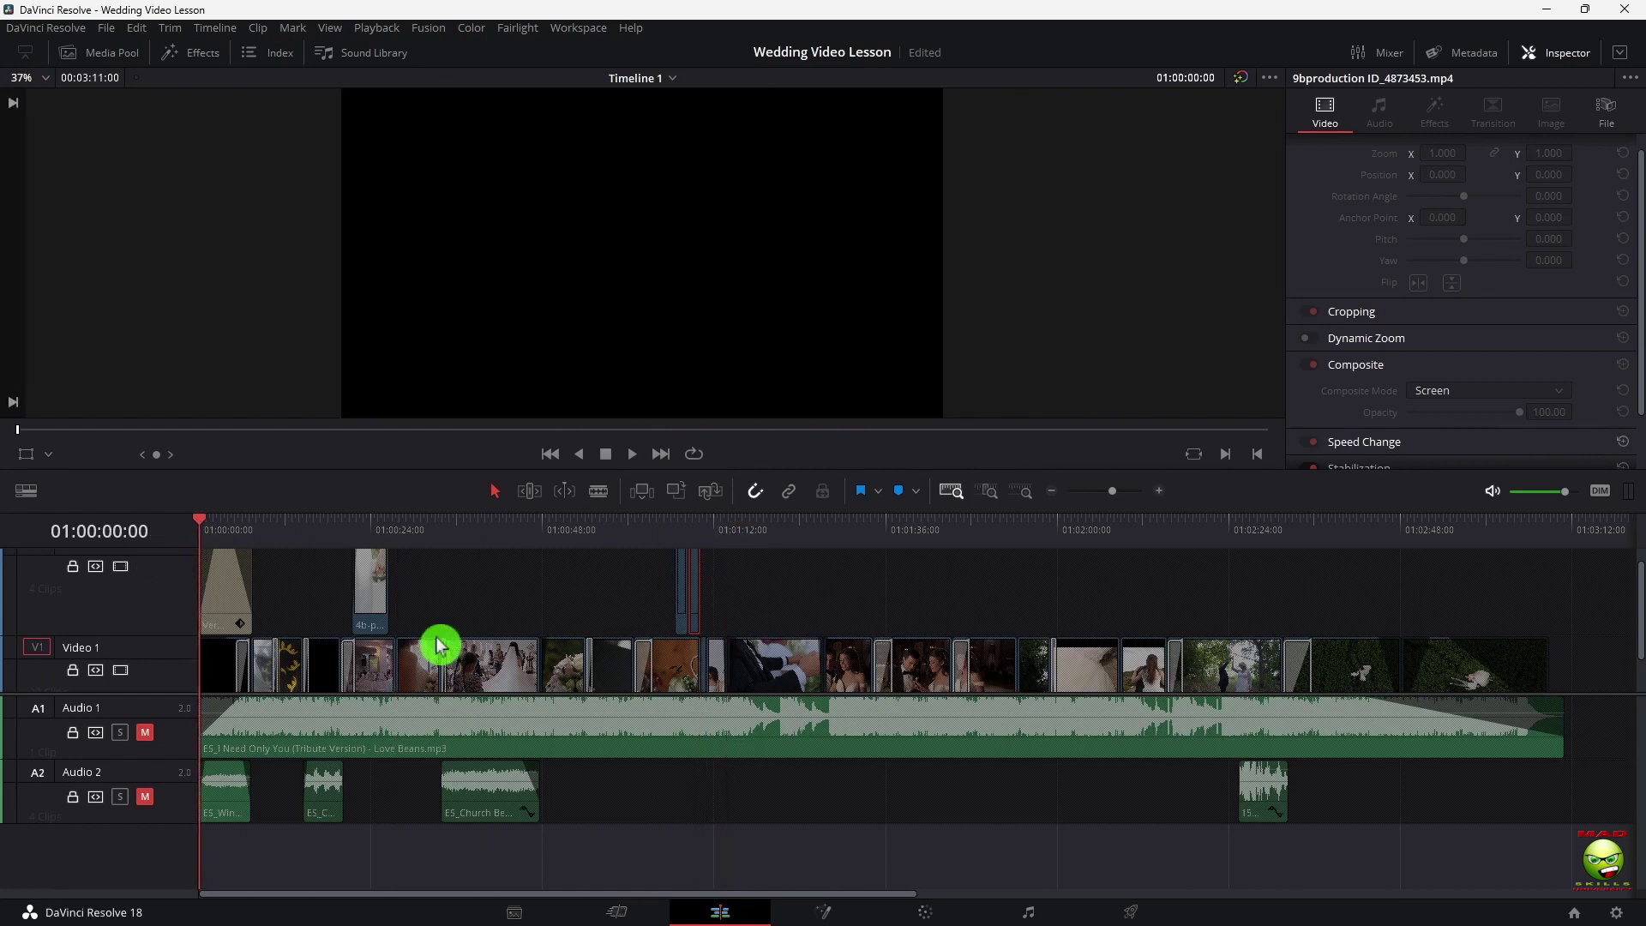
{"action": "left_click", "coordinate": [248, 598]}
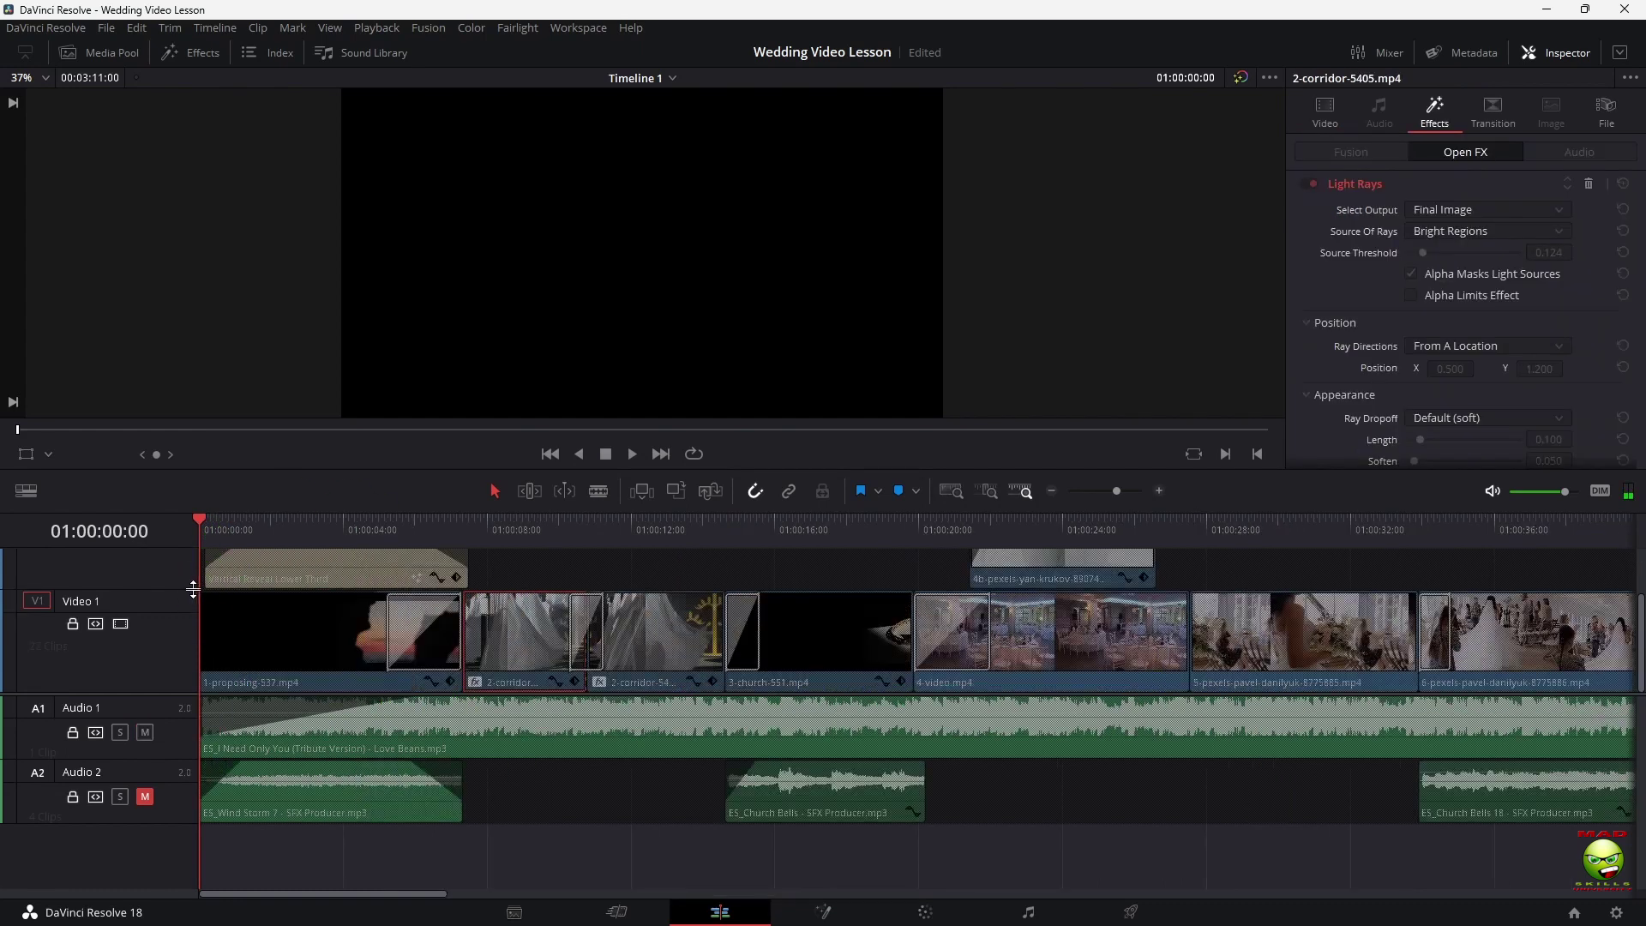
Select the 1-proposing clip and play back its Brightness Flash transition
{"action": "left_click_drag", "start_coordinate": [204, 597], "coordinate": [234, 597]}
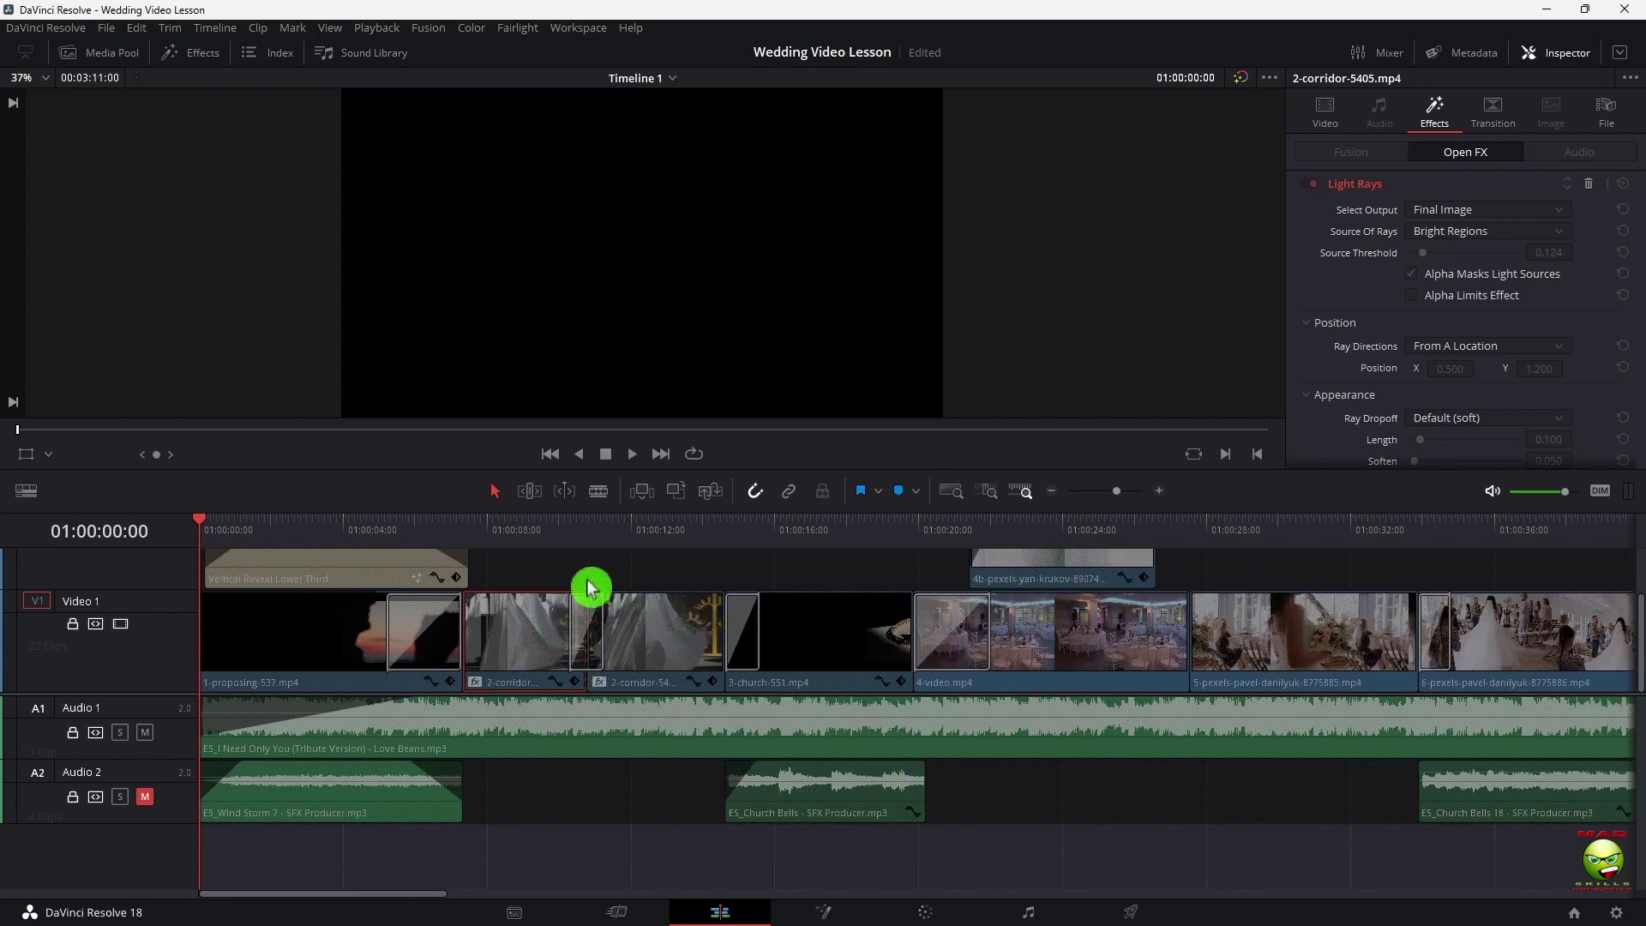
{"action": "left_click", "coordinate": [312, 636]}
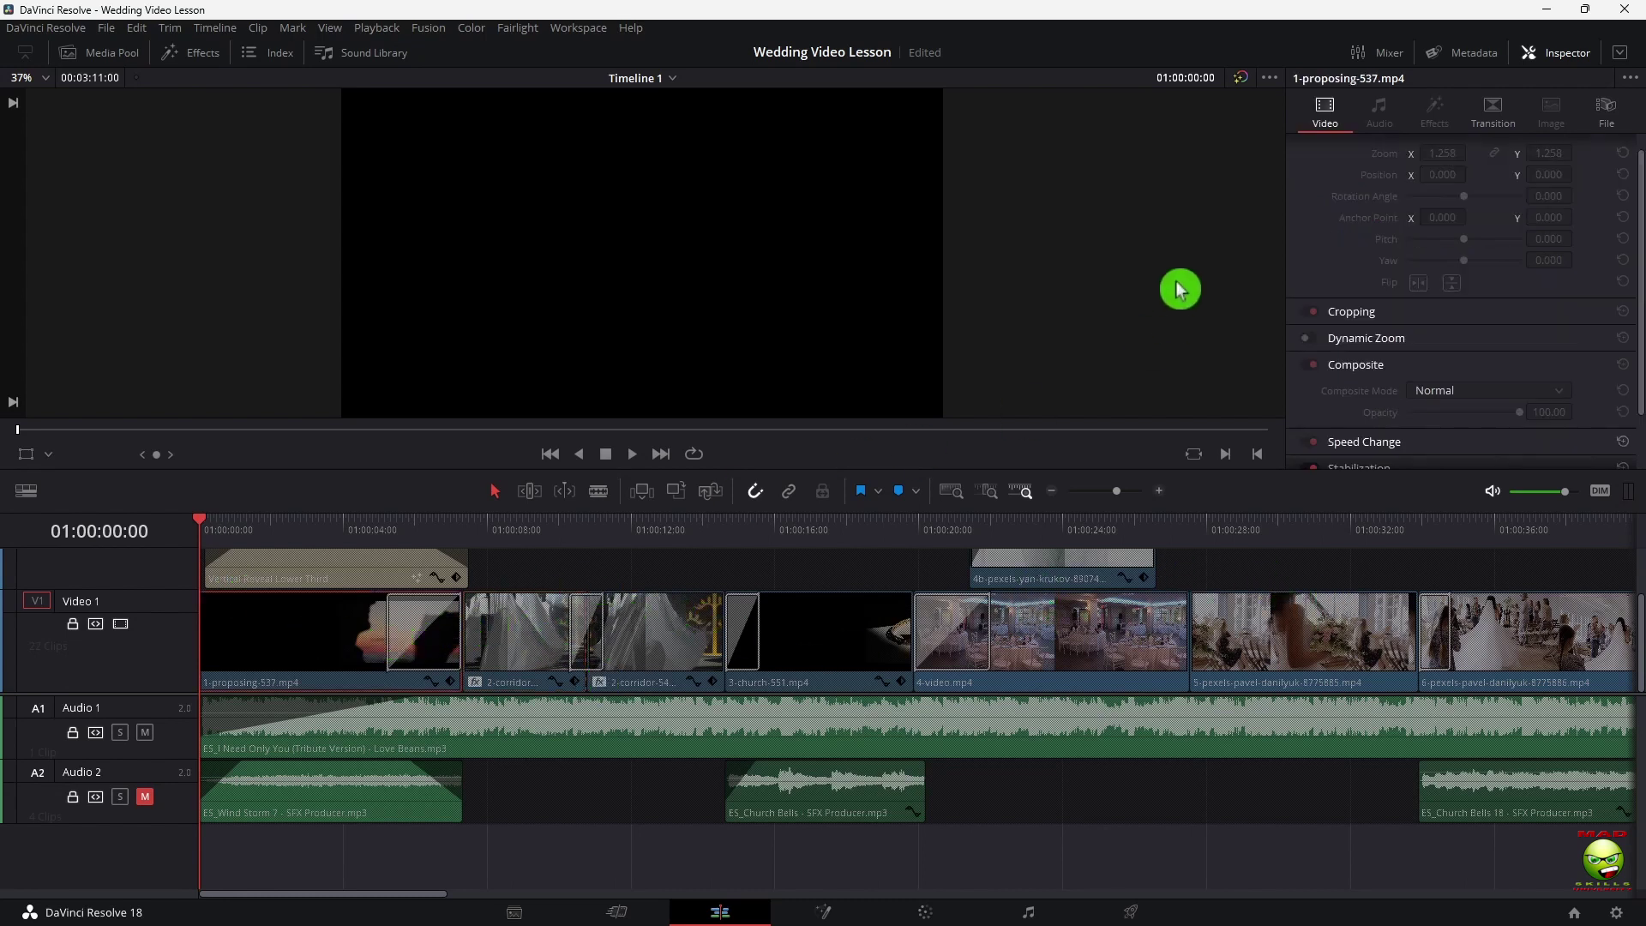
{"action": "left_click", "coordinate": [1502, 137]}
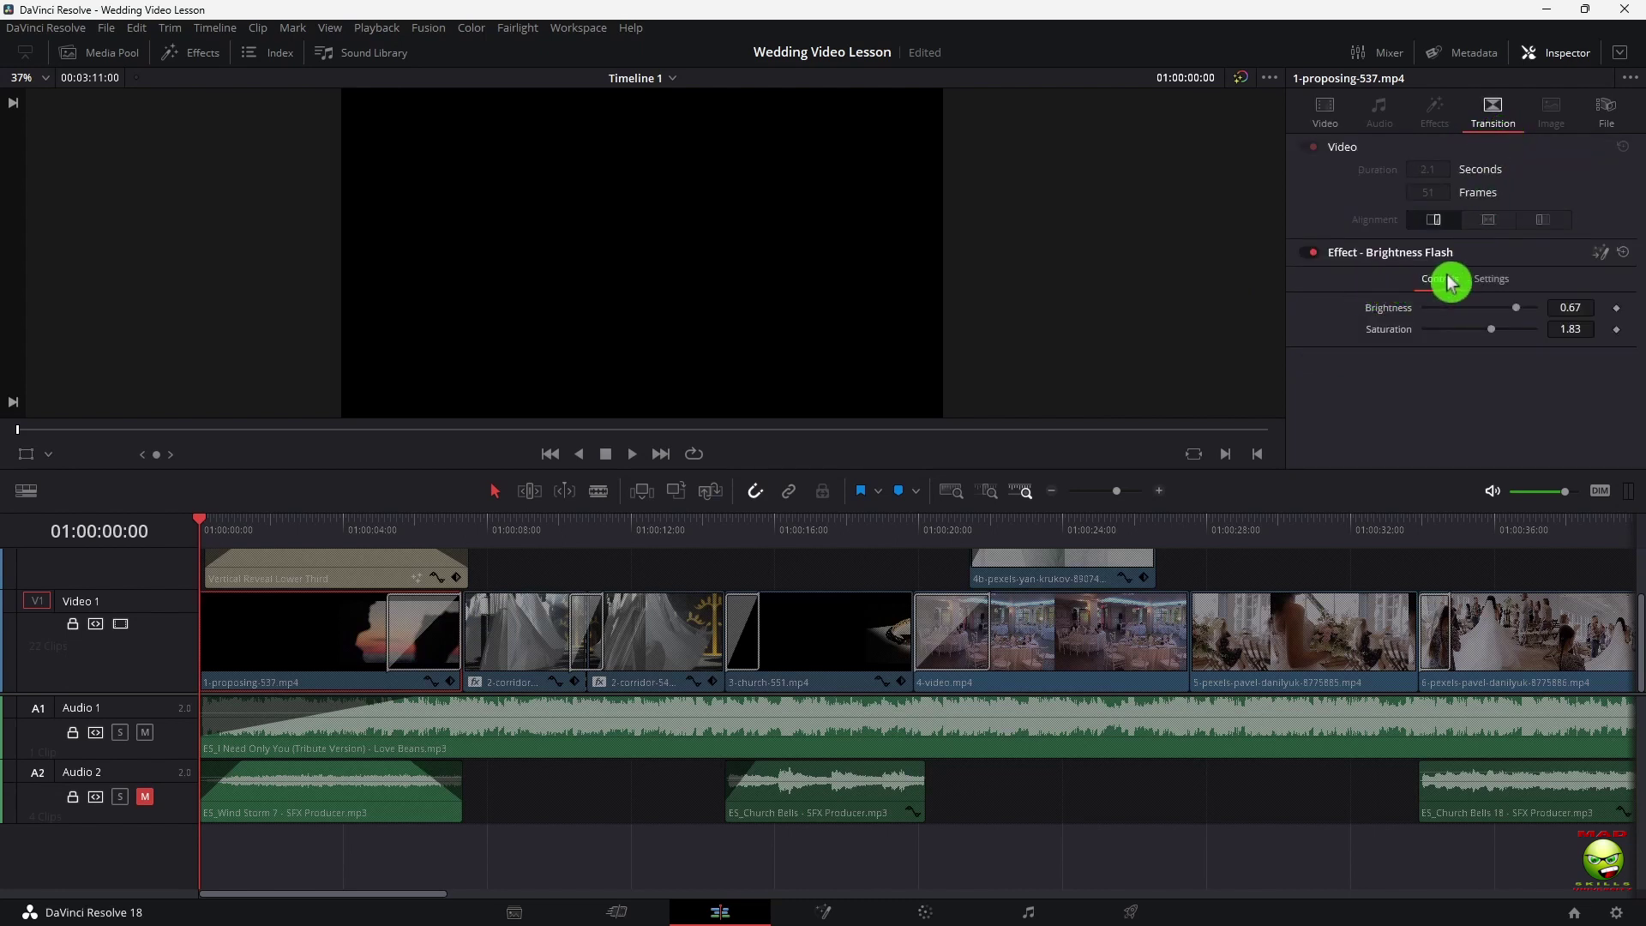
{"action": "left_click", "coordinate": [438, 642]}
{"action": "key", "text": "space"}
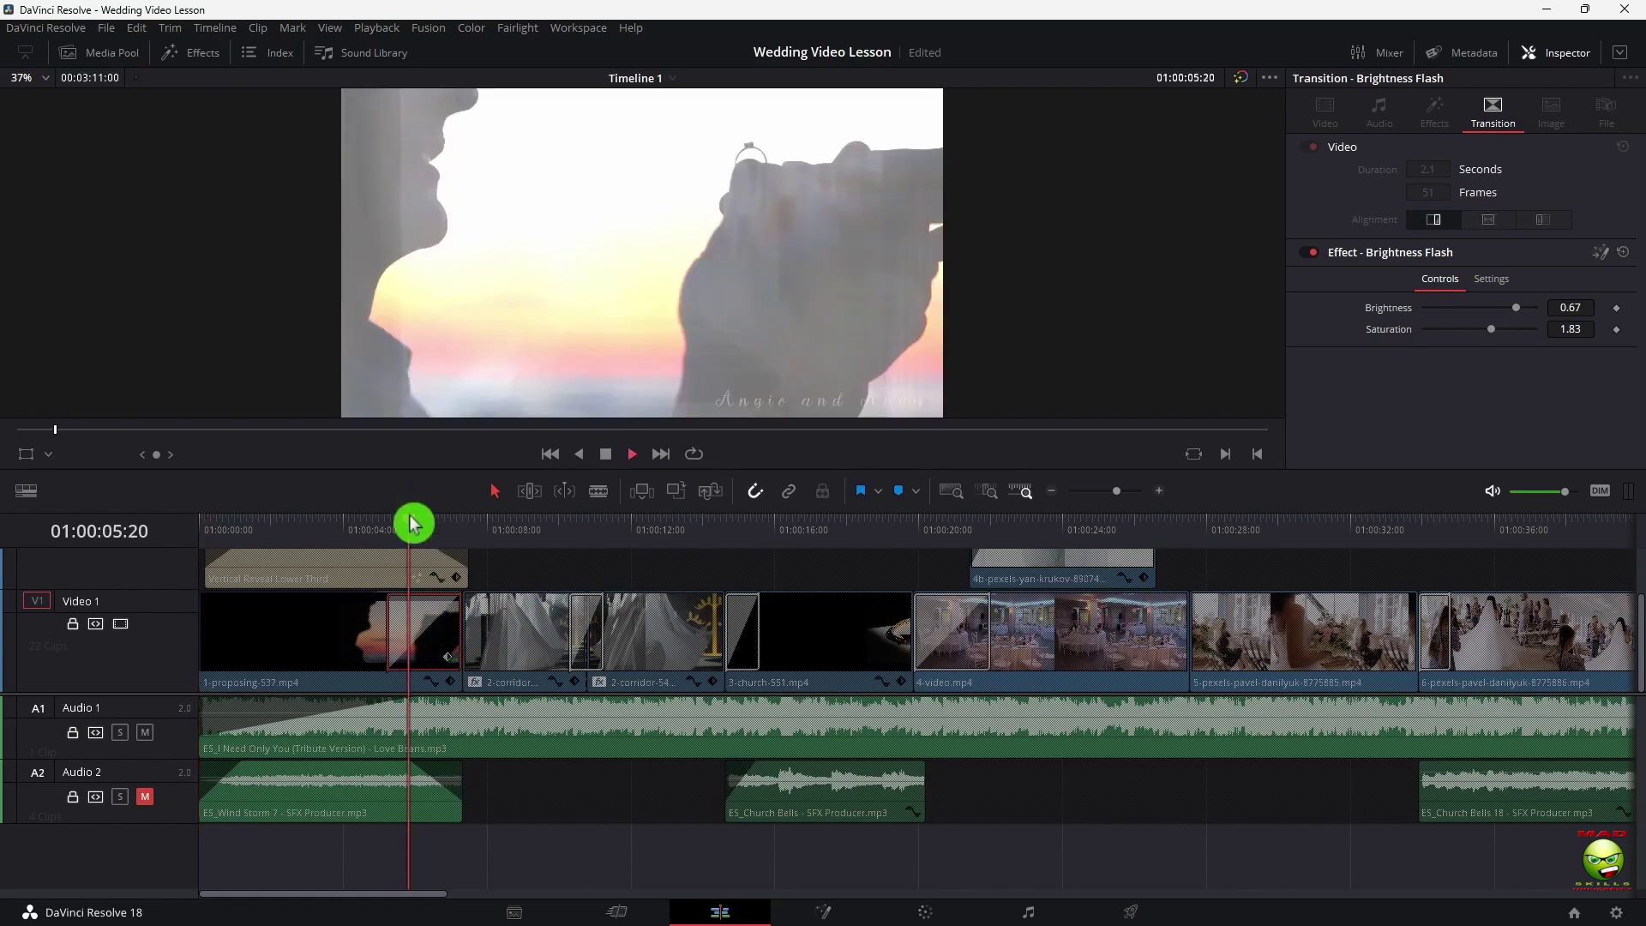
Review the corridor clips' Light Rays effects and the Cross Dissolve between them
{"action": "left_click", "coordinate": [495, 623]}
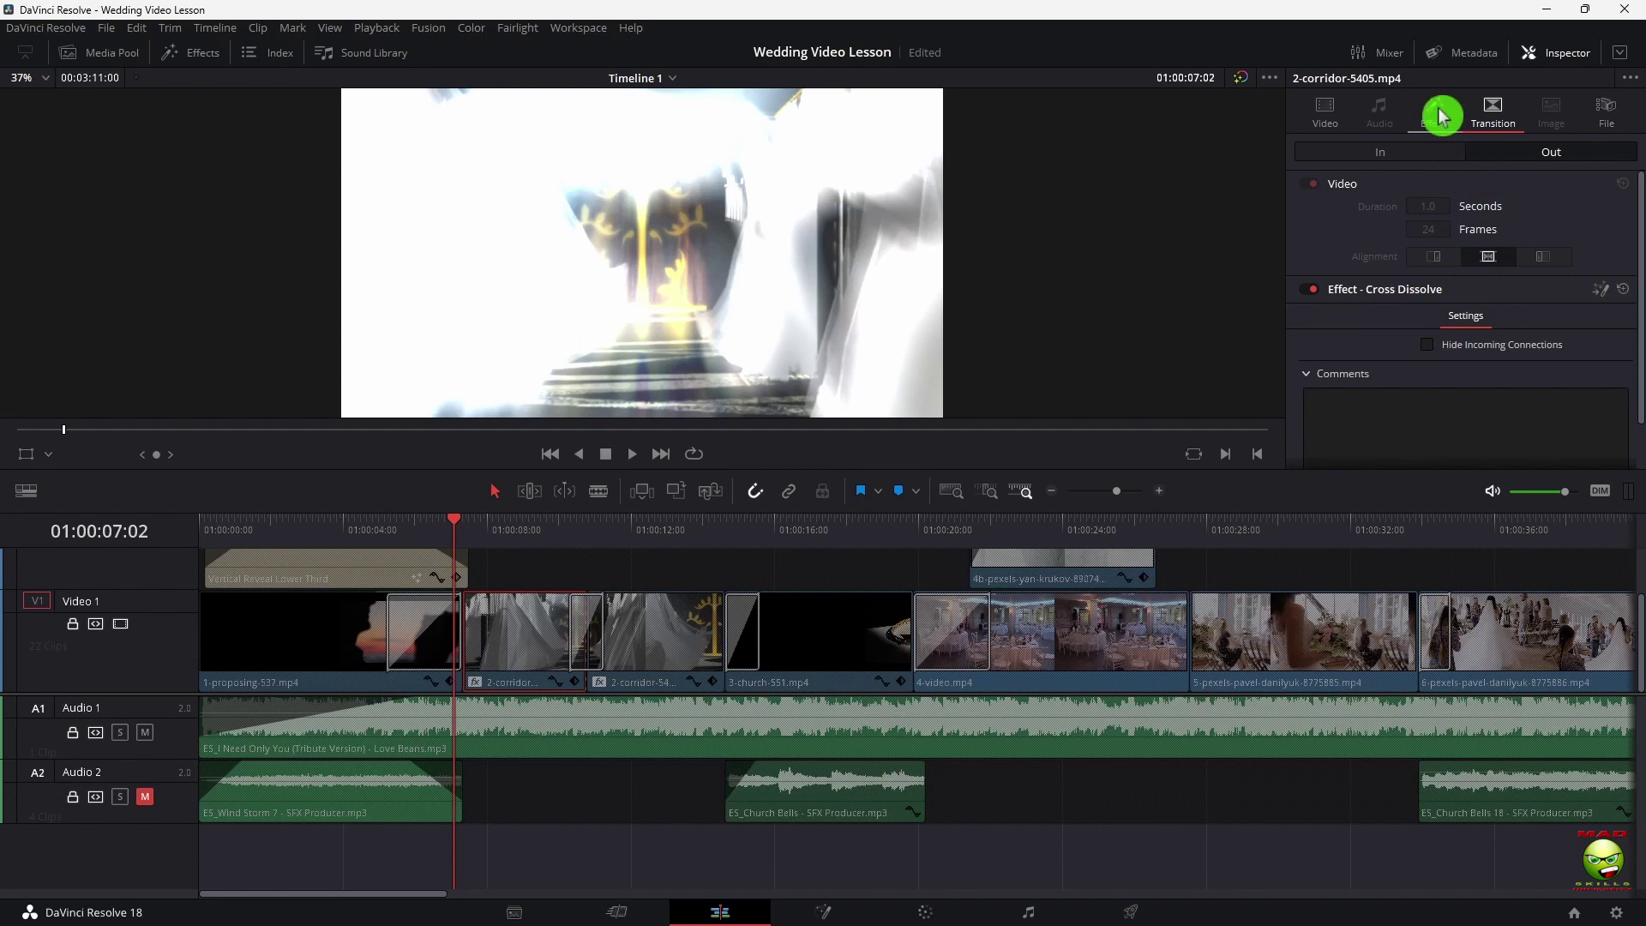
{"action": "left_click", "coordinate": [1436, 112]}
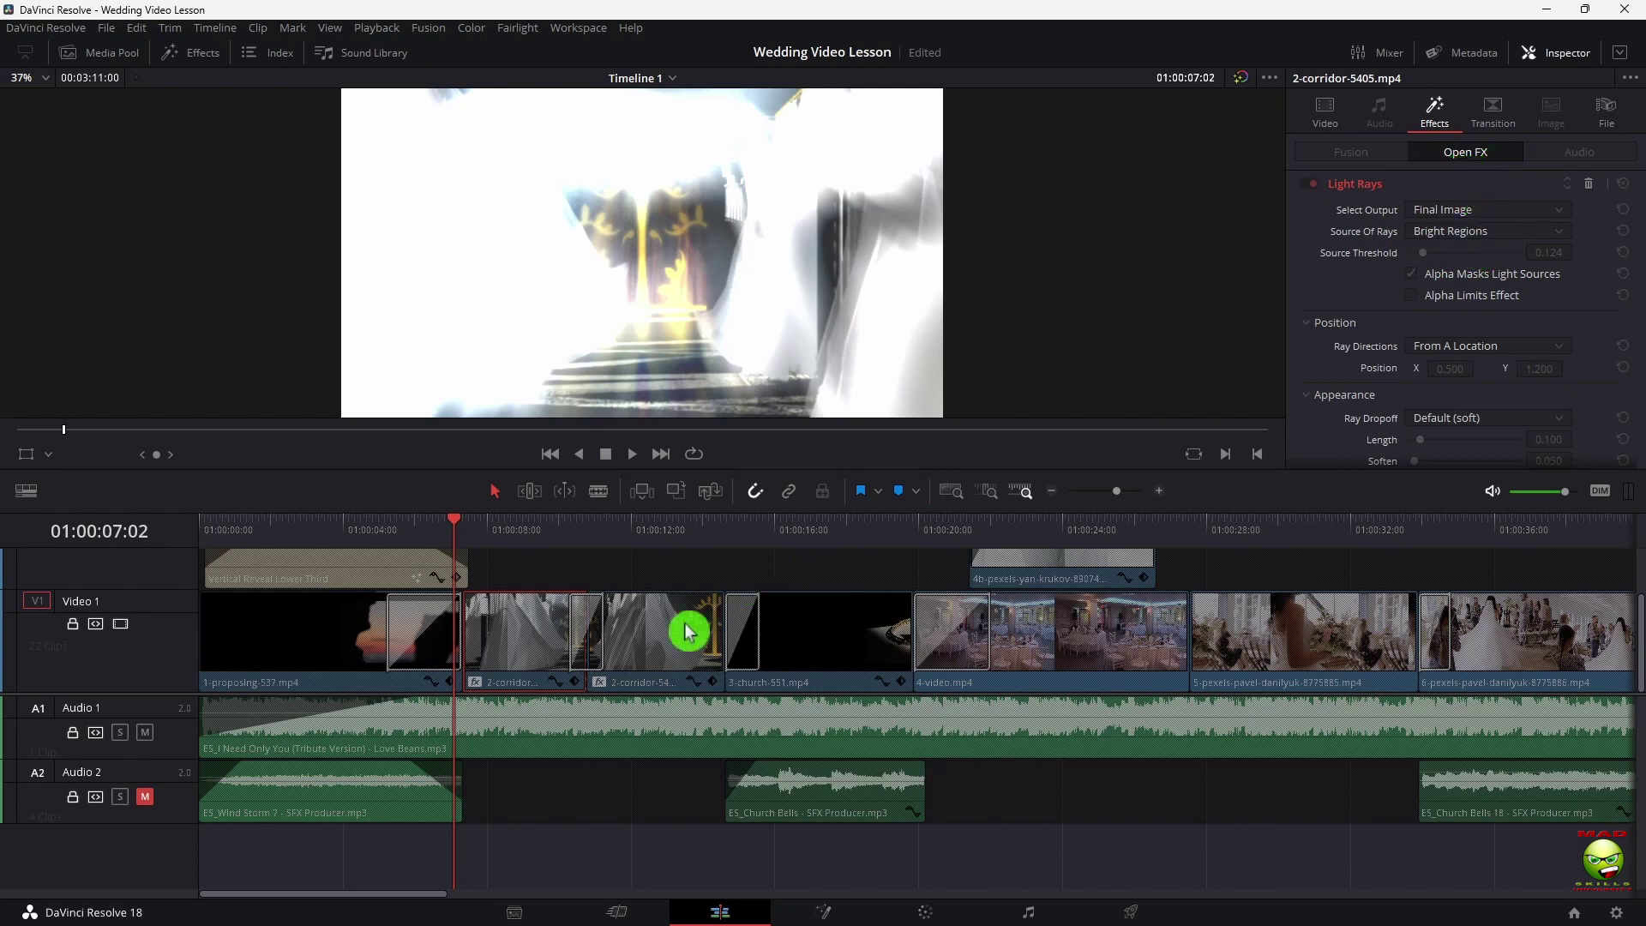
{"action": "left_click", "coordinate": [589, 631]}
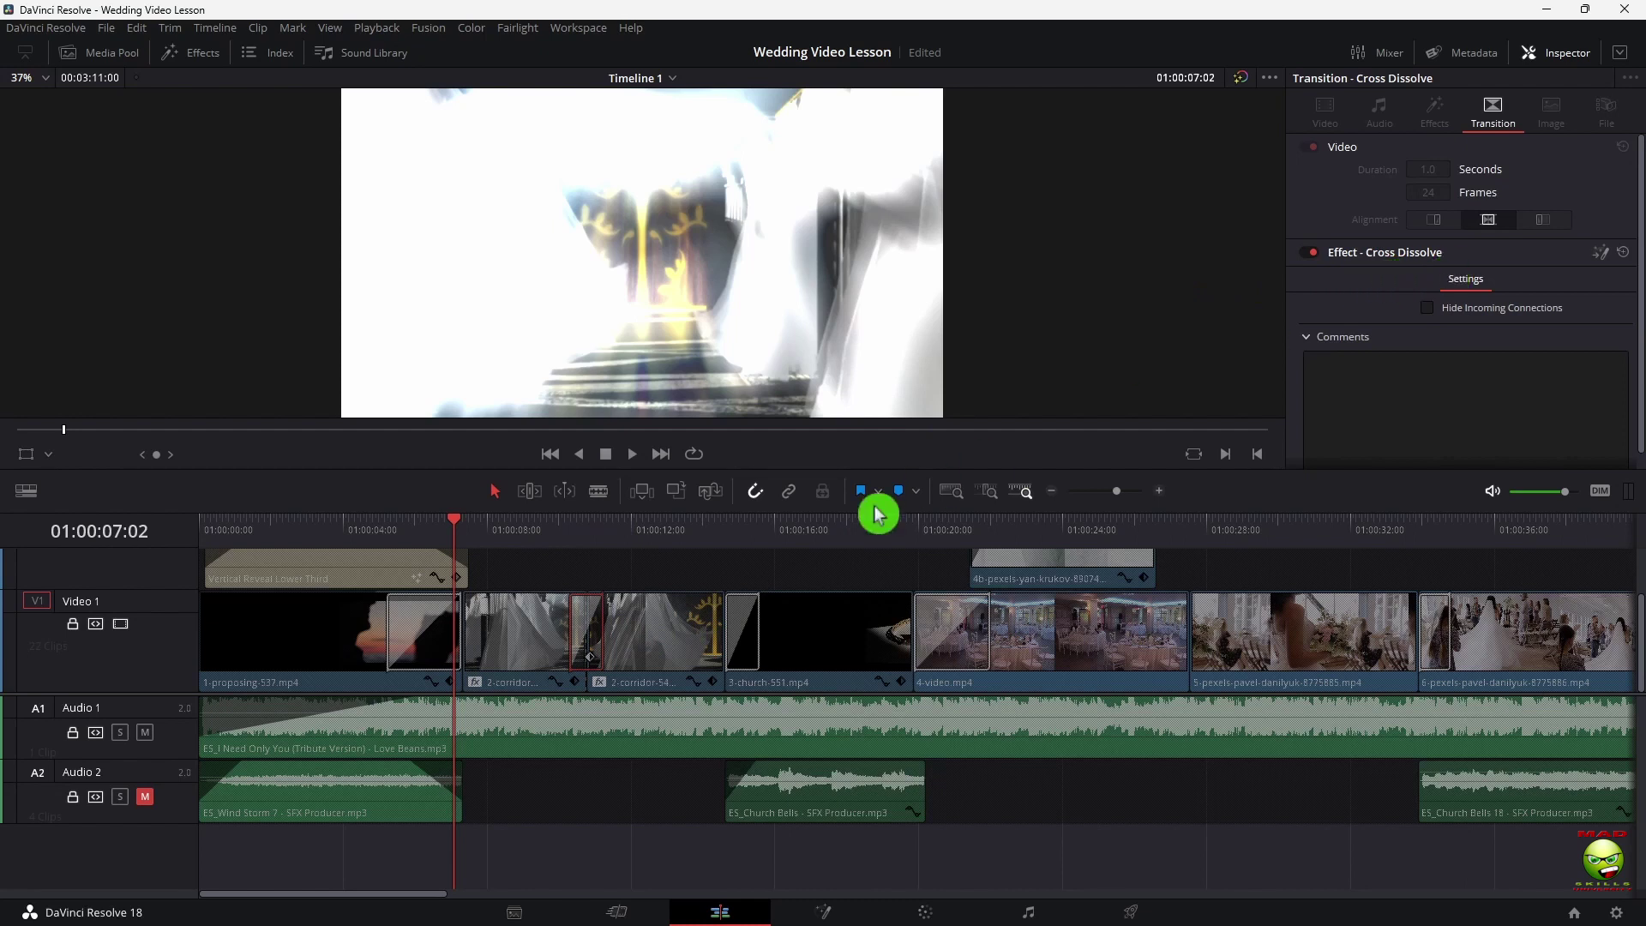
{"action": "left_click", "coordinate": [675, 619]}
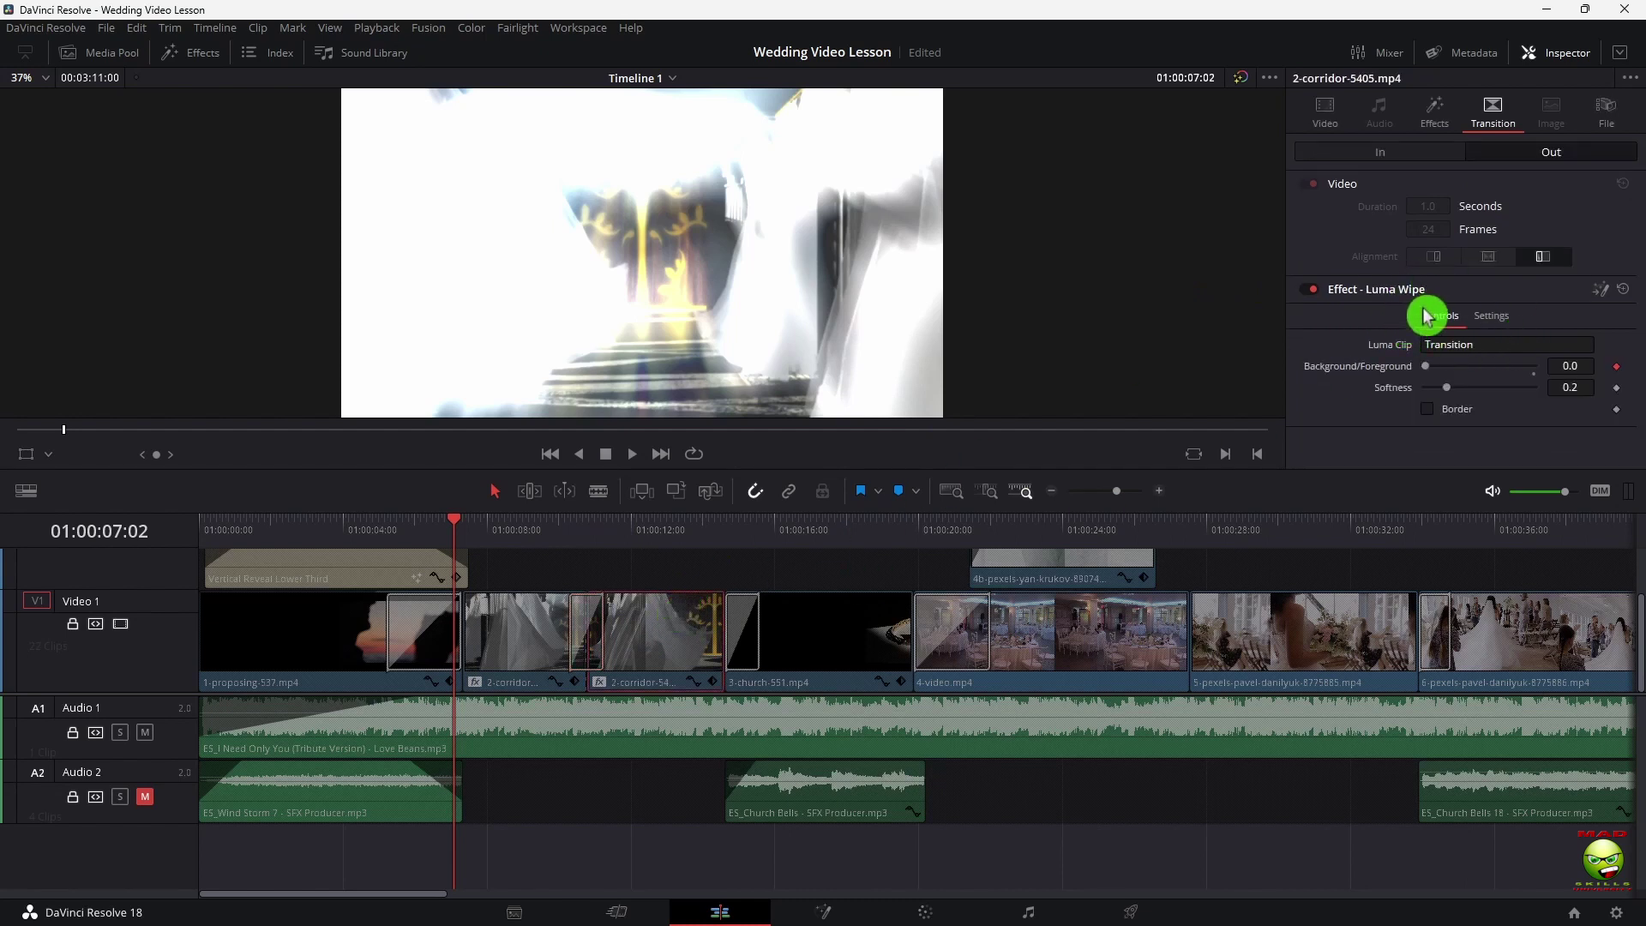
{"action": "left_click", "coordinate": [1434, 113]}
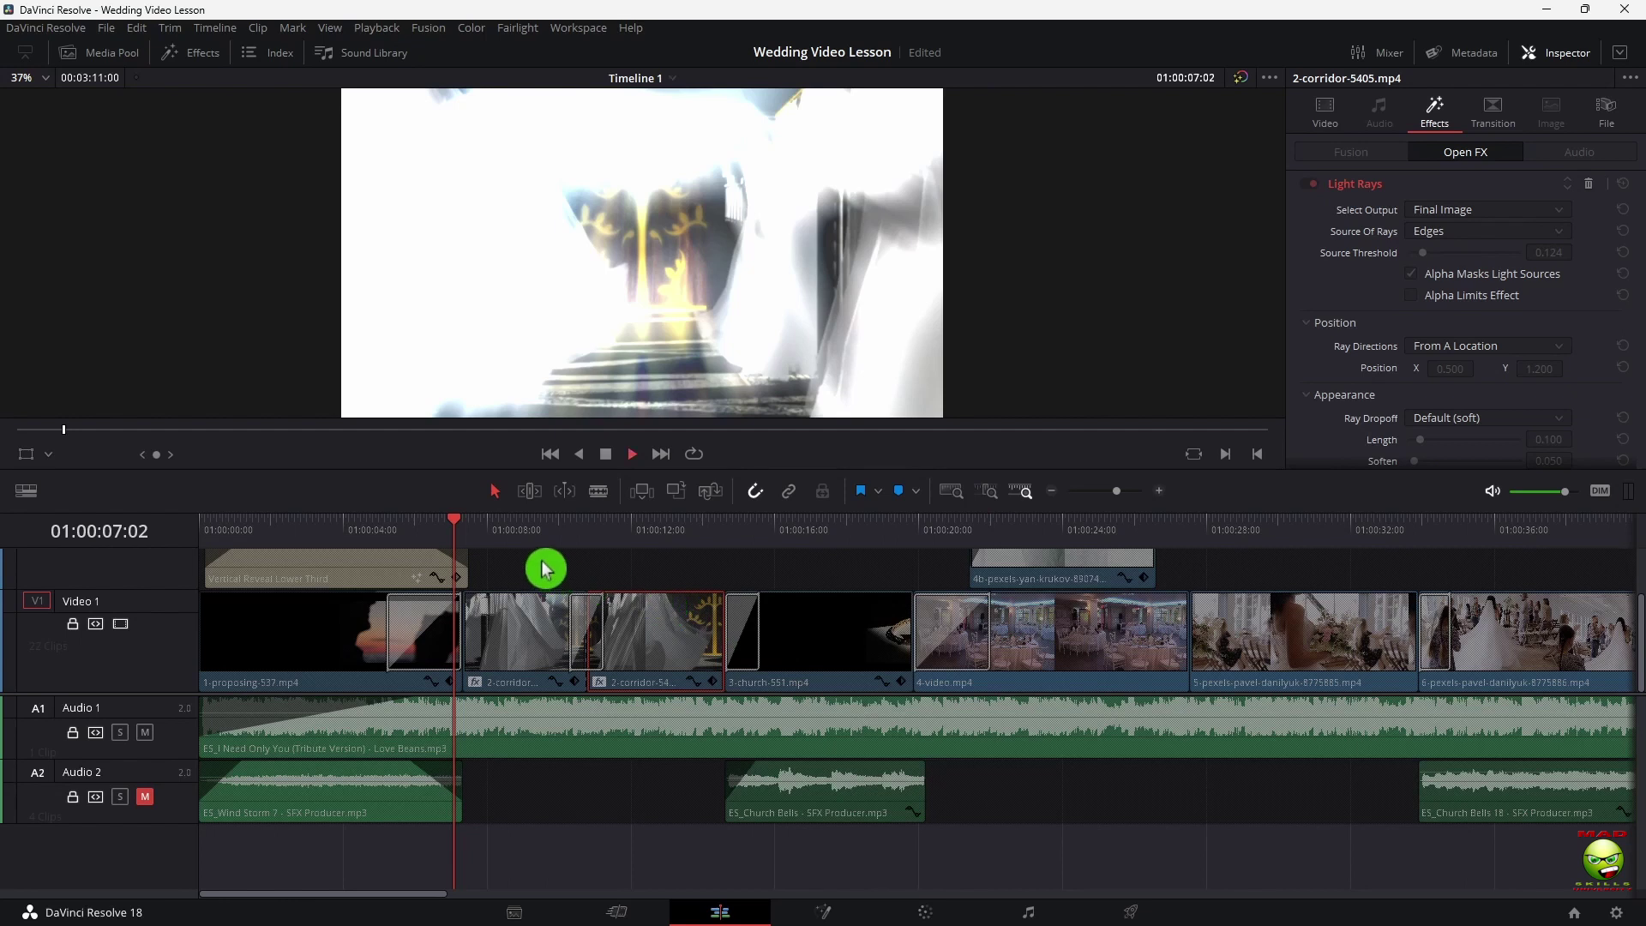
Play the corridor section, stopping at 01:00:13:18, and view the second corridor clip's Luma Wipe
{"action": "key", "text": "space"}
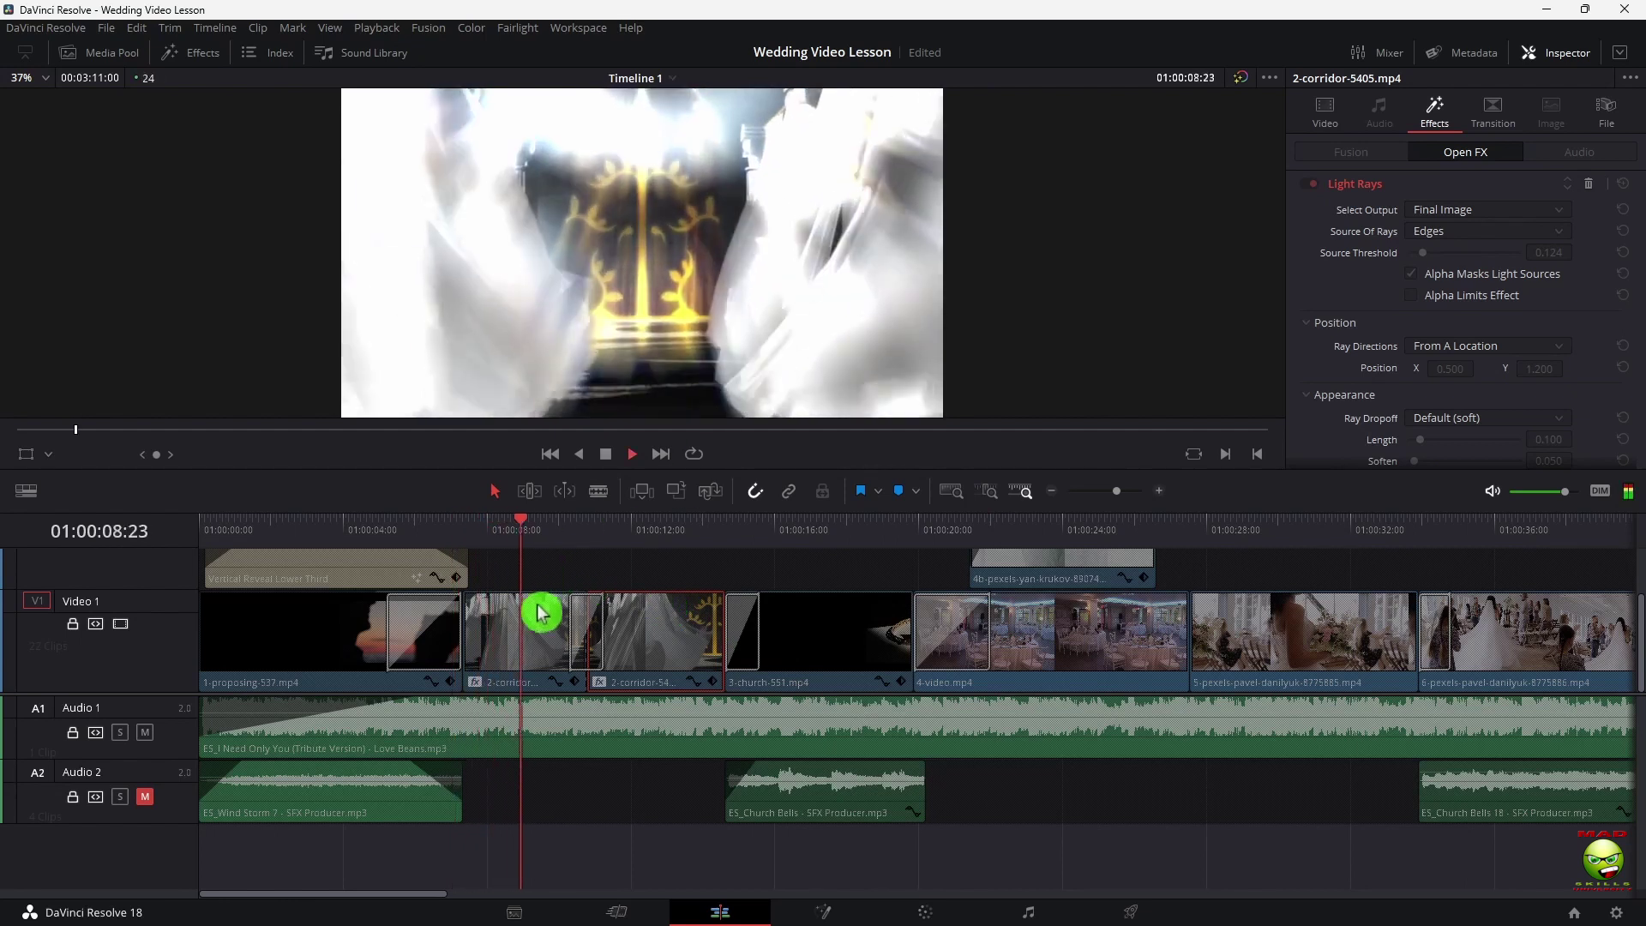
{"action": "key", "text": "space"}
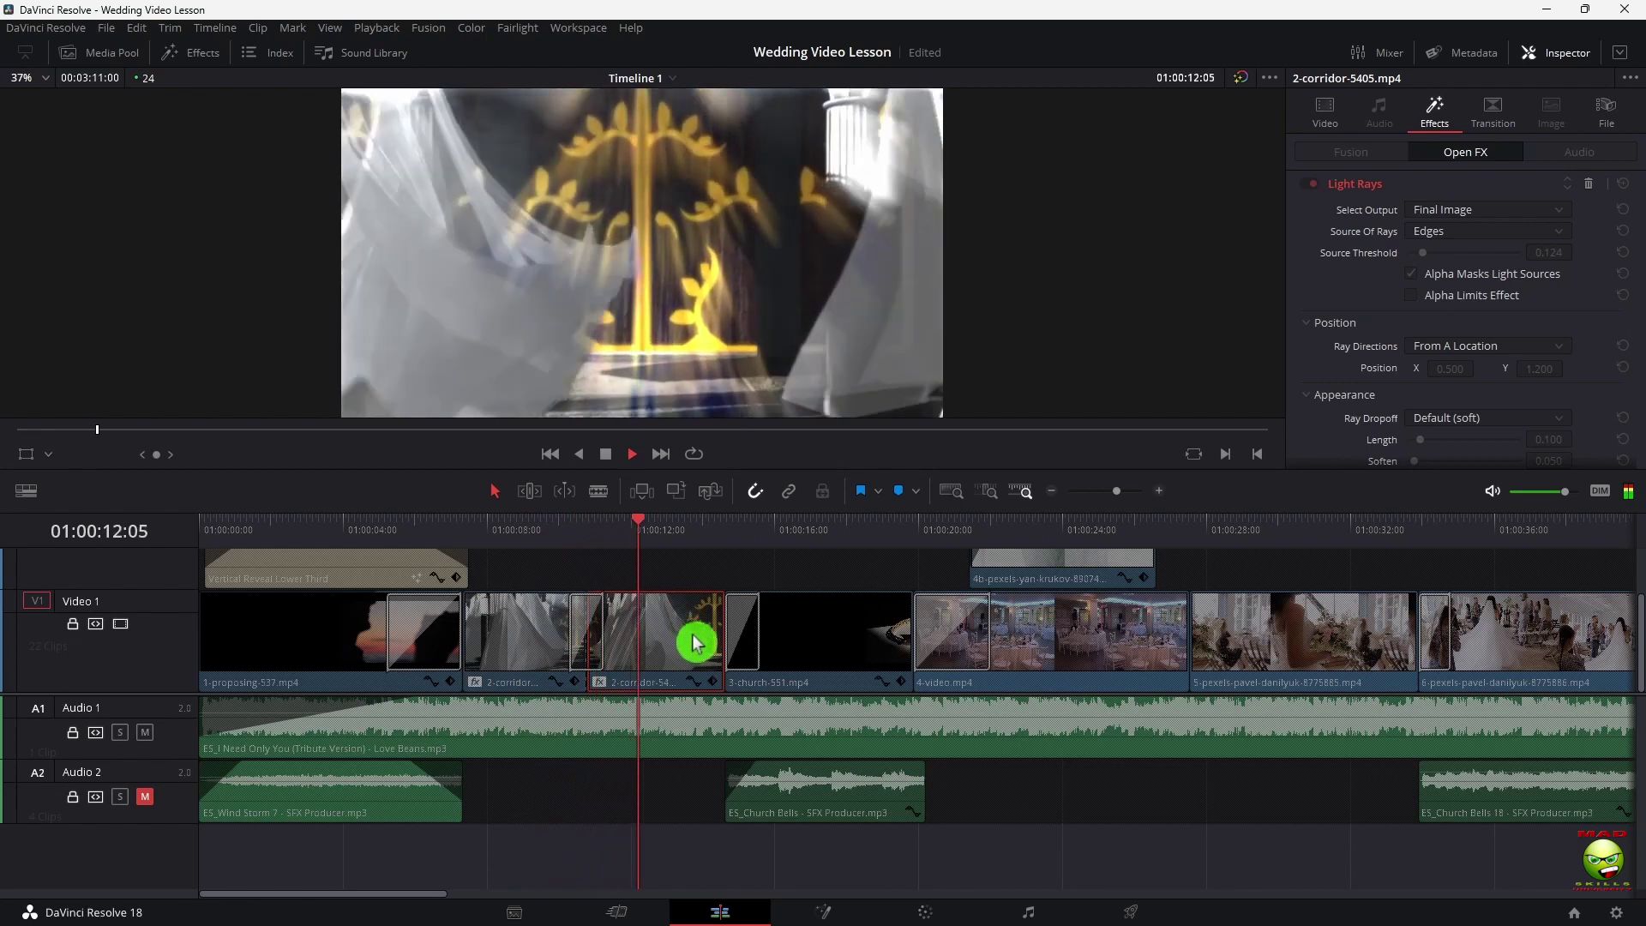
{"action": "key", "text": "space"}
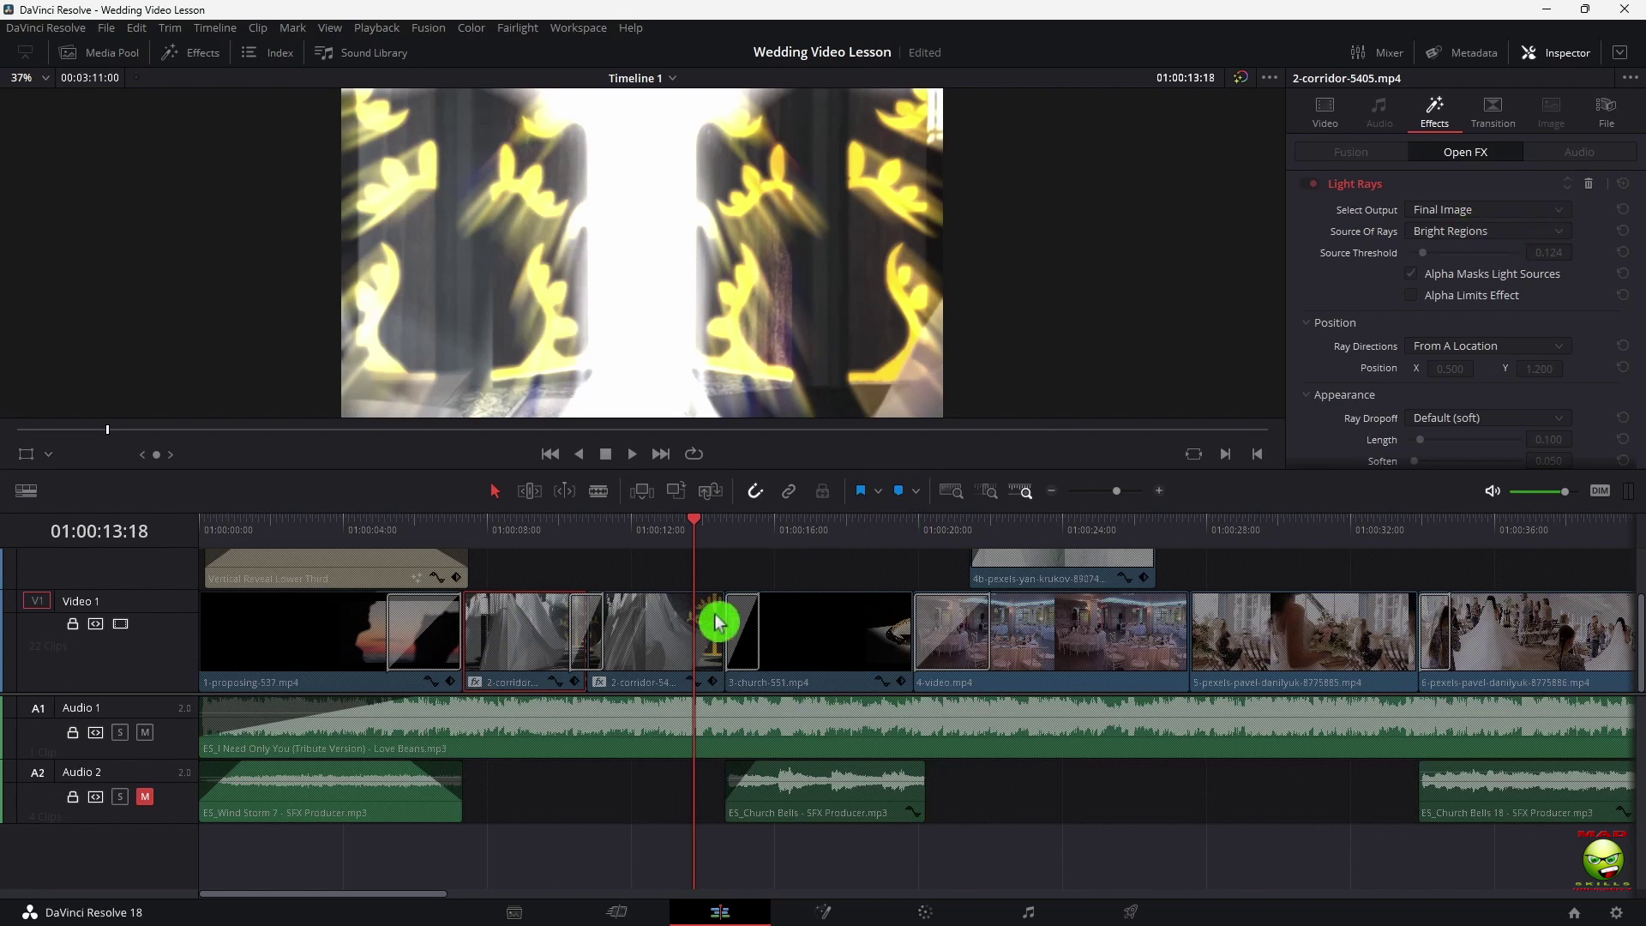
{"action": "left_click", "coordinate": [677, 632]}
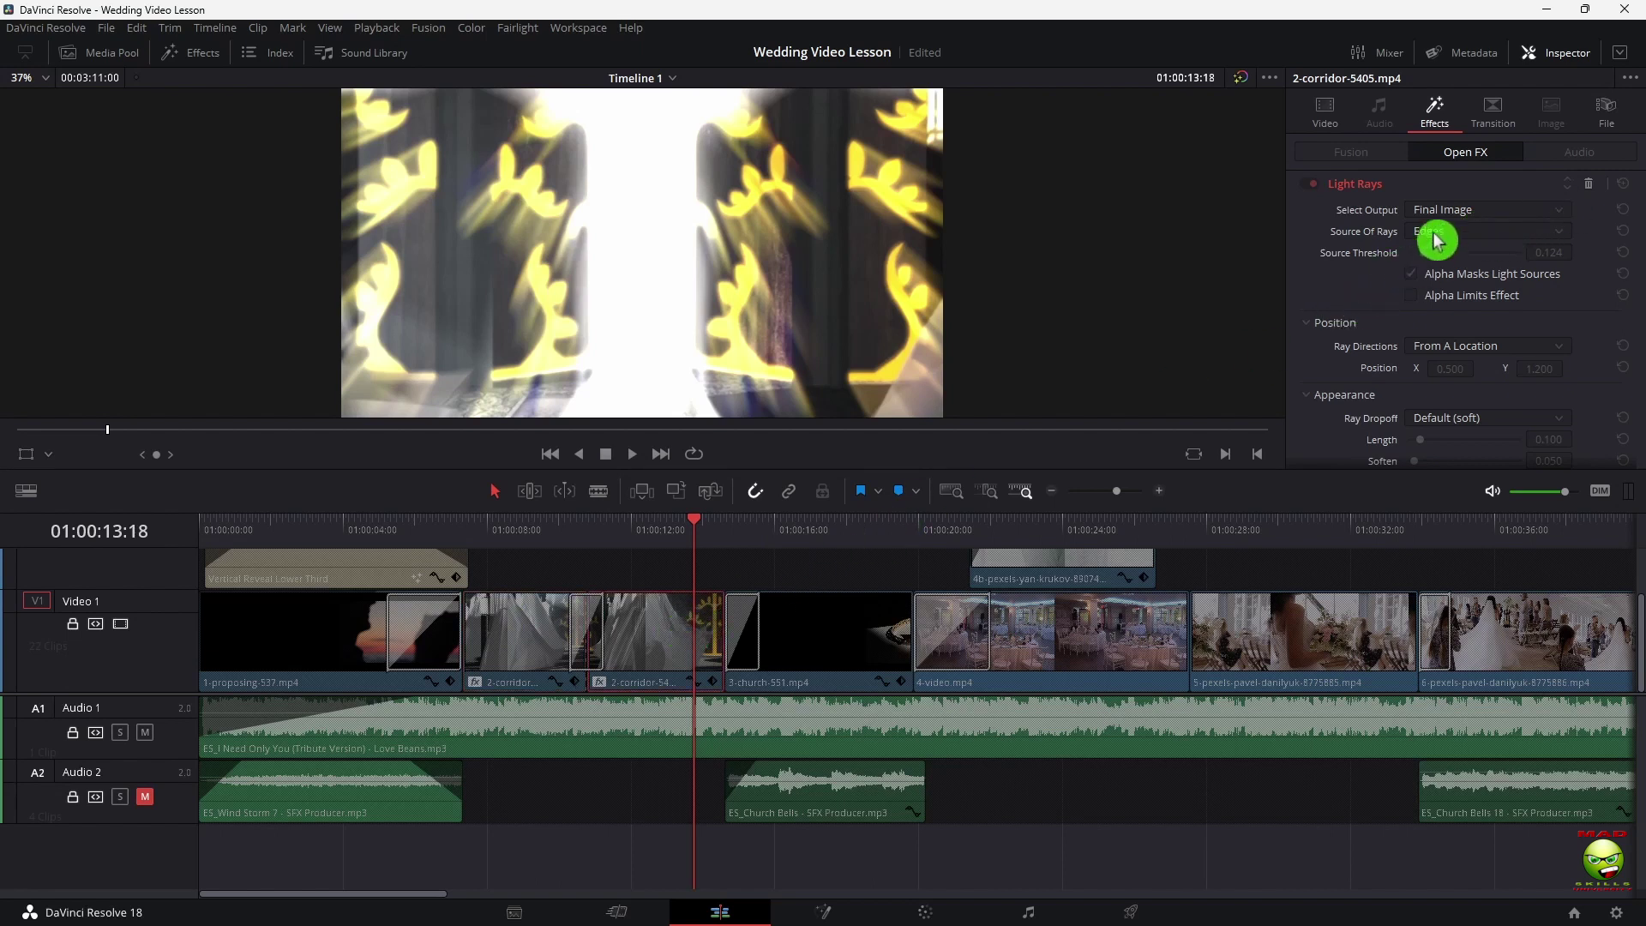
{"action": "left_click", "coordinate": [1493, 109]}
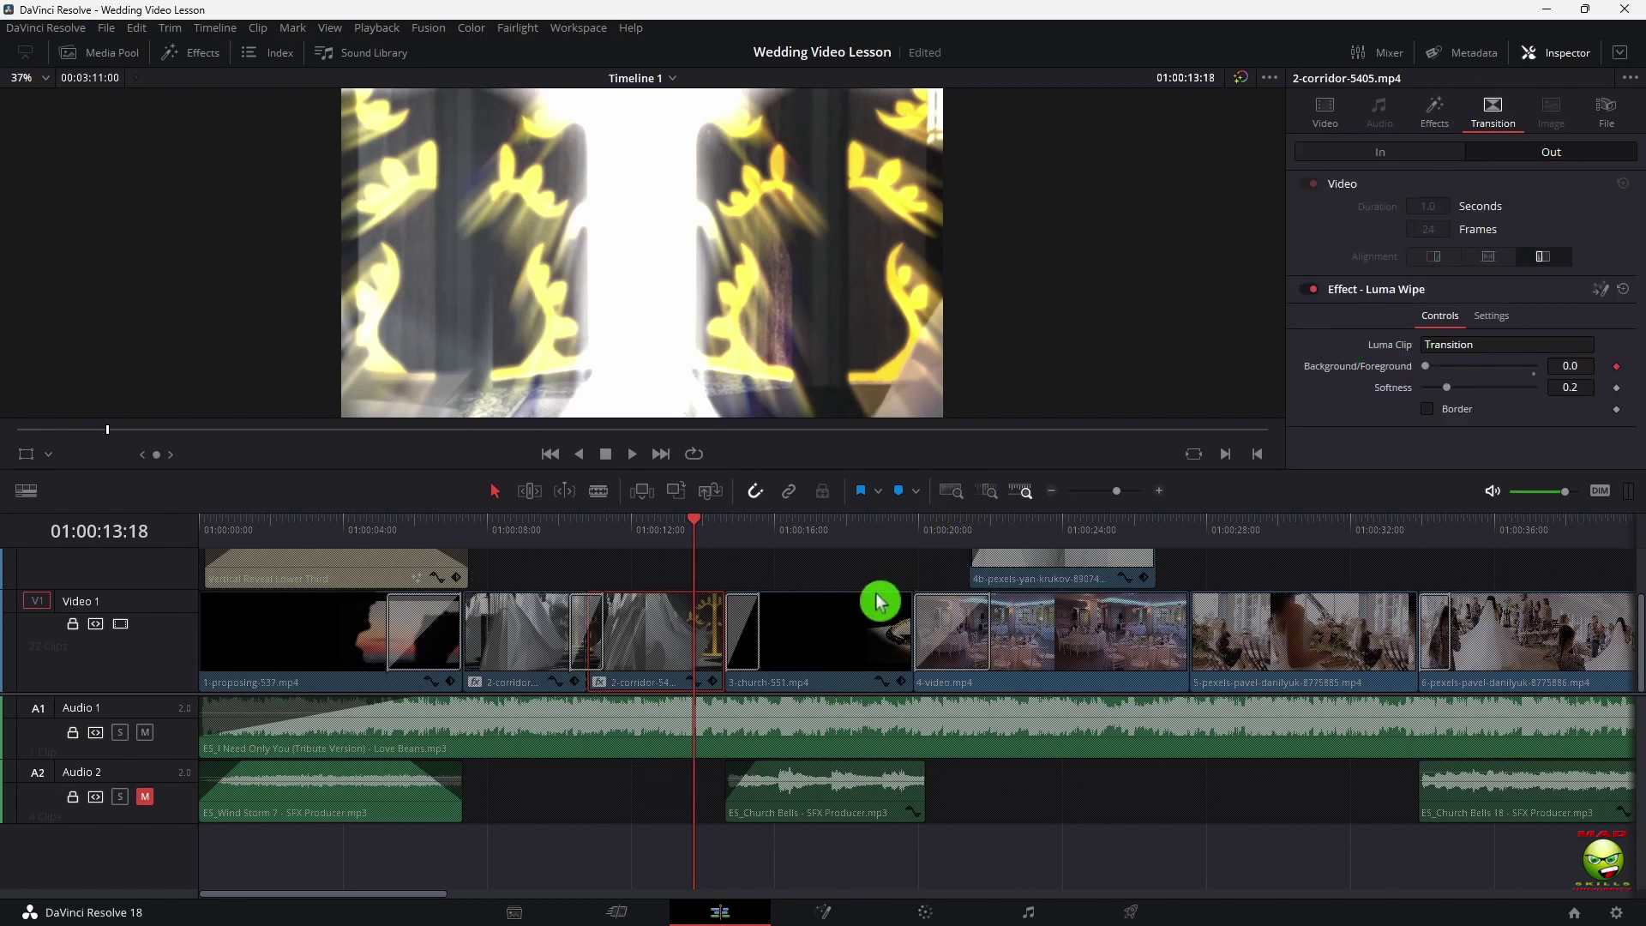
Inspect the Drop Warp before 4-video.mp4 and the 5-pexels clip, playing around 01:00:20
{"action": "left_click", "coordinate": [847, 652]}
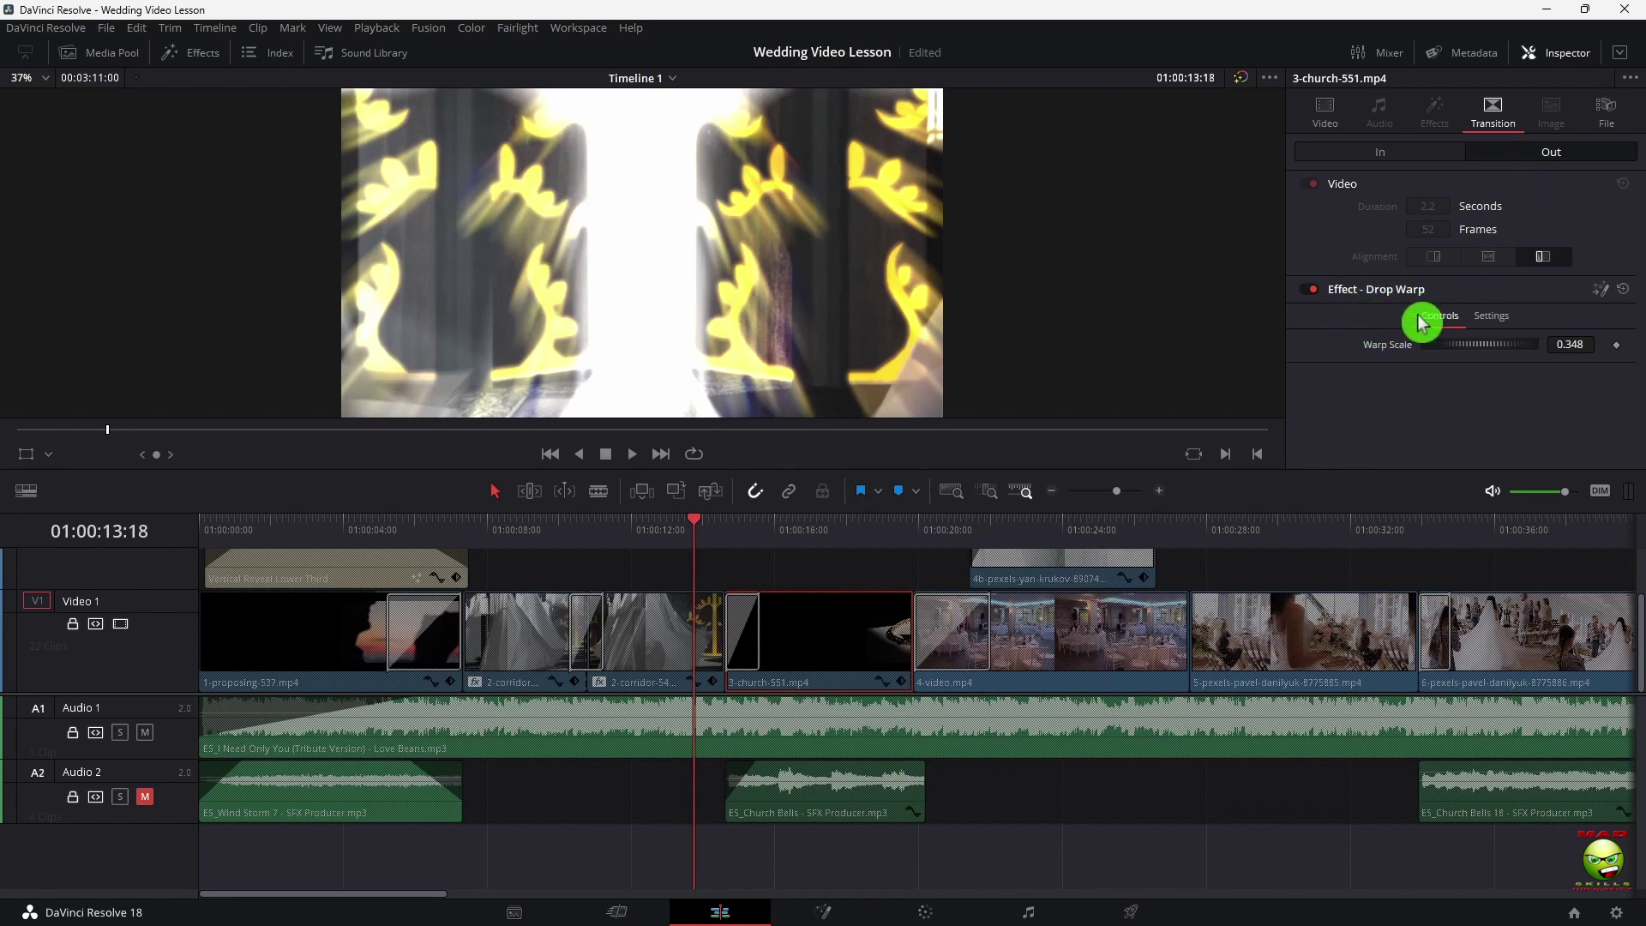
{"action": "left_click", "coordinate": [971, 621]}
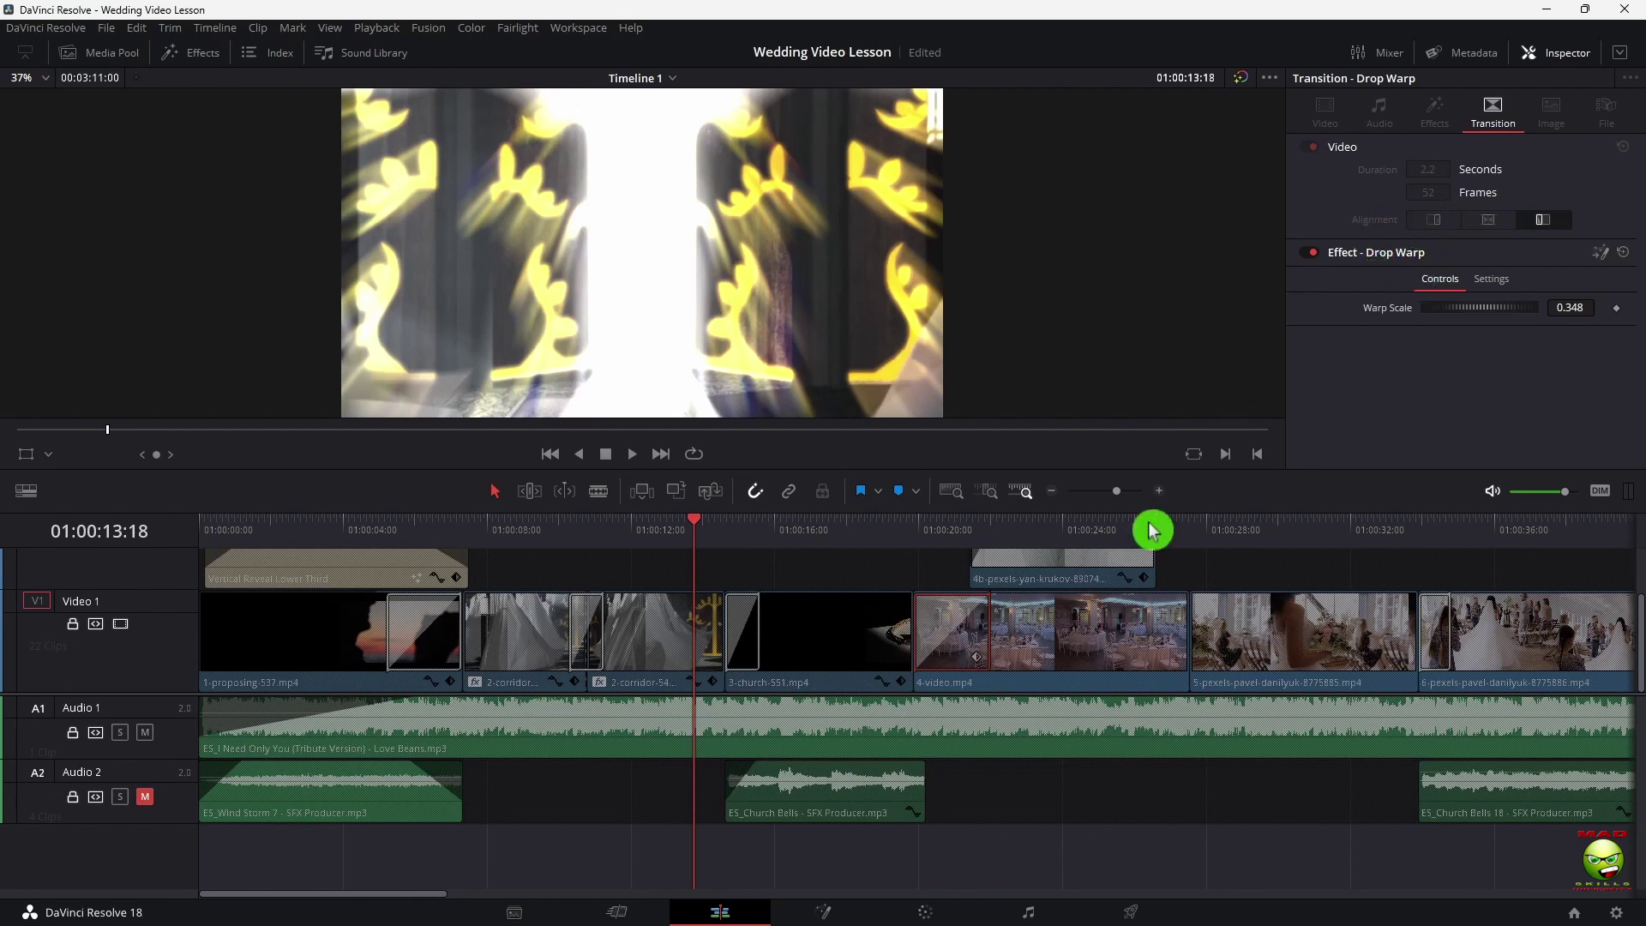
{"action": "left_click", "coordinate": [1114, 671]}
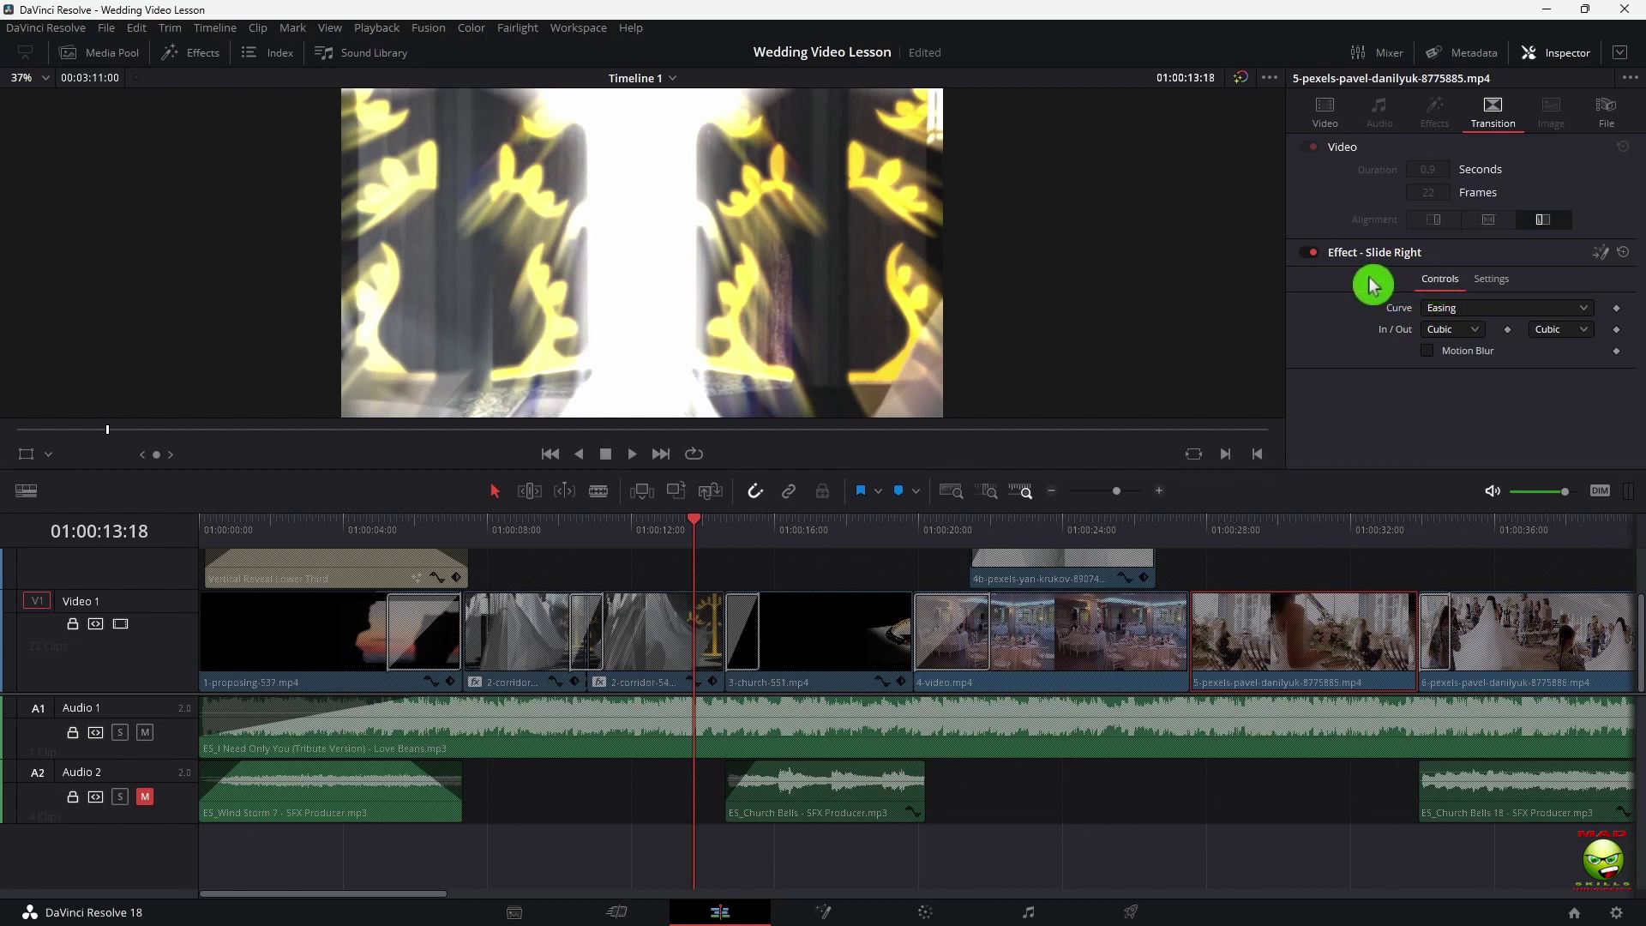
{"action": "left_click", "coordinate": [953, 532]}
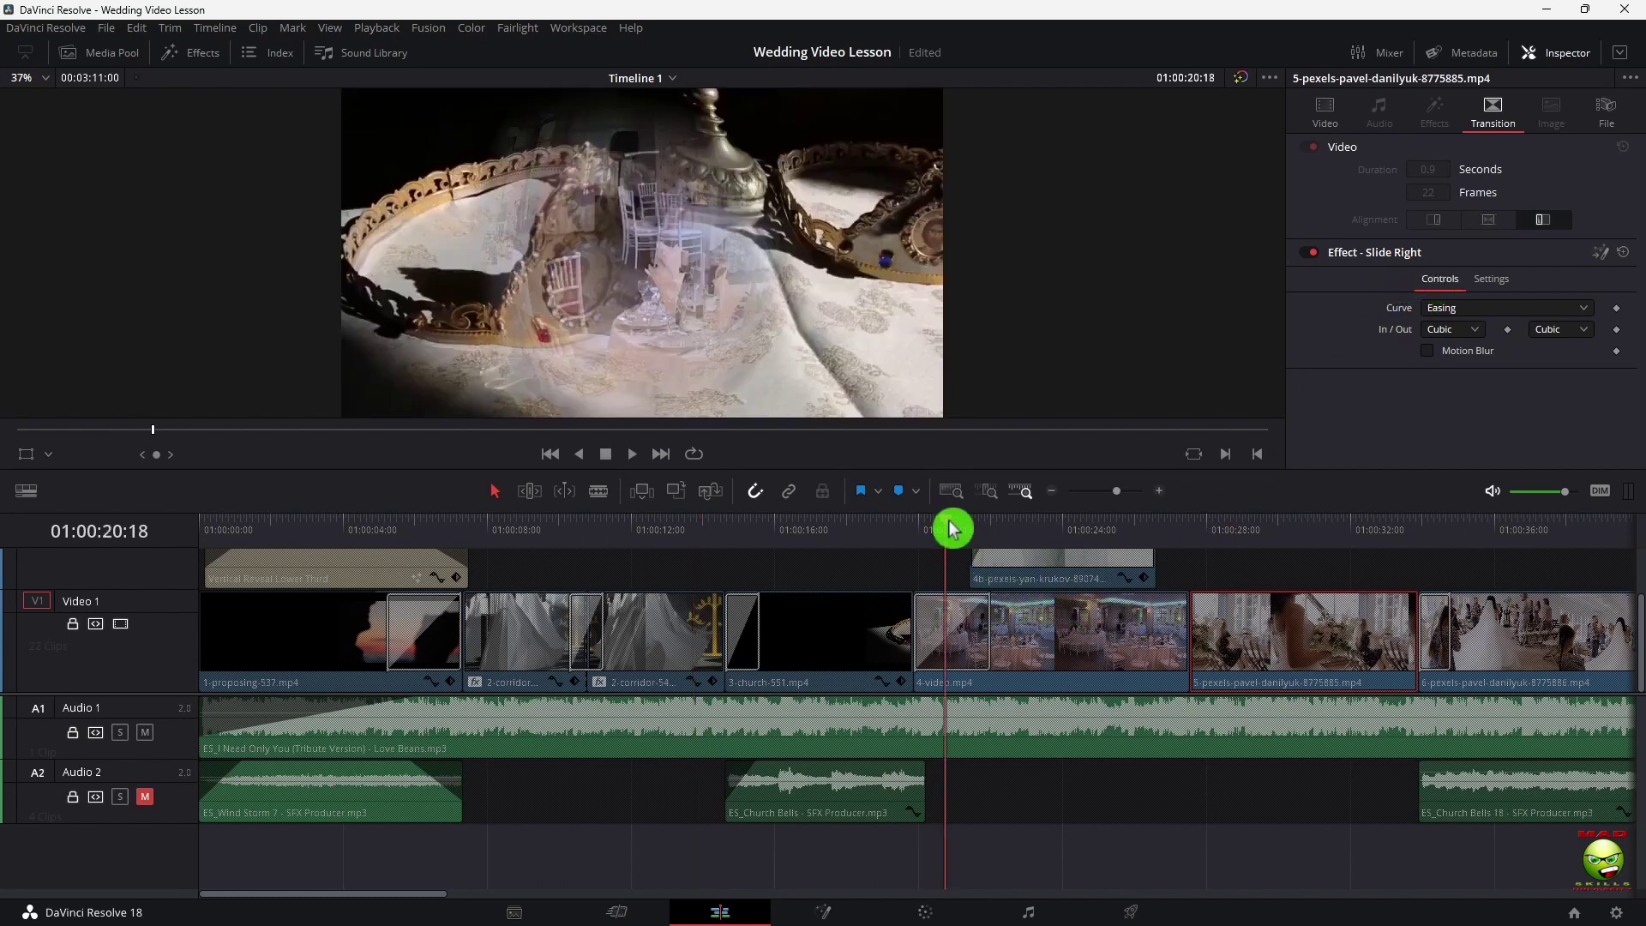
{"action": "key", "text": "space"}
{"action": "key", "text": "space"}
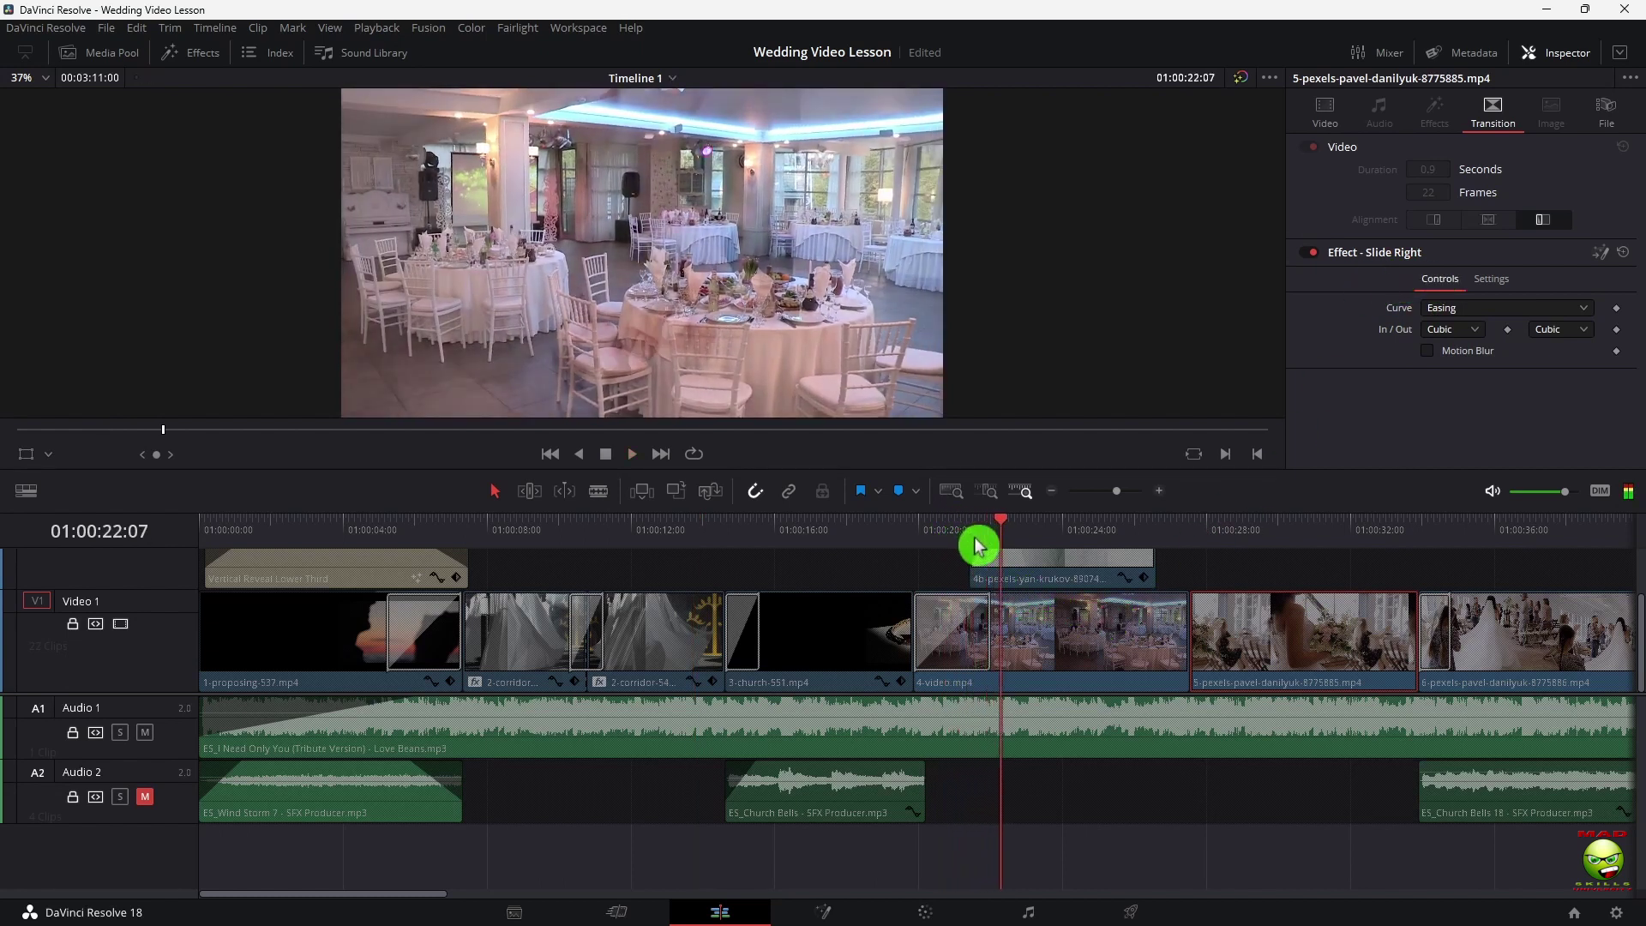
{"action": "left_click", "coordinate": [911, 531]}
{"action": "key", "text": "space"}
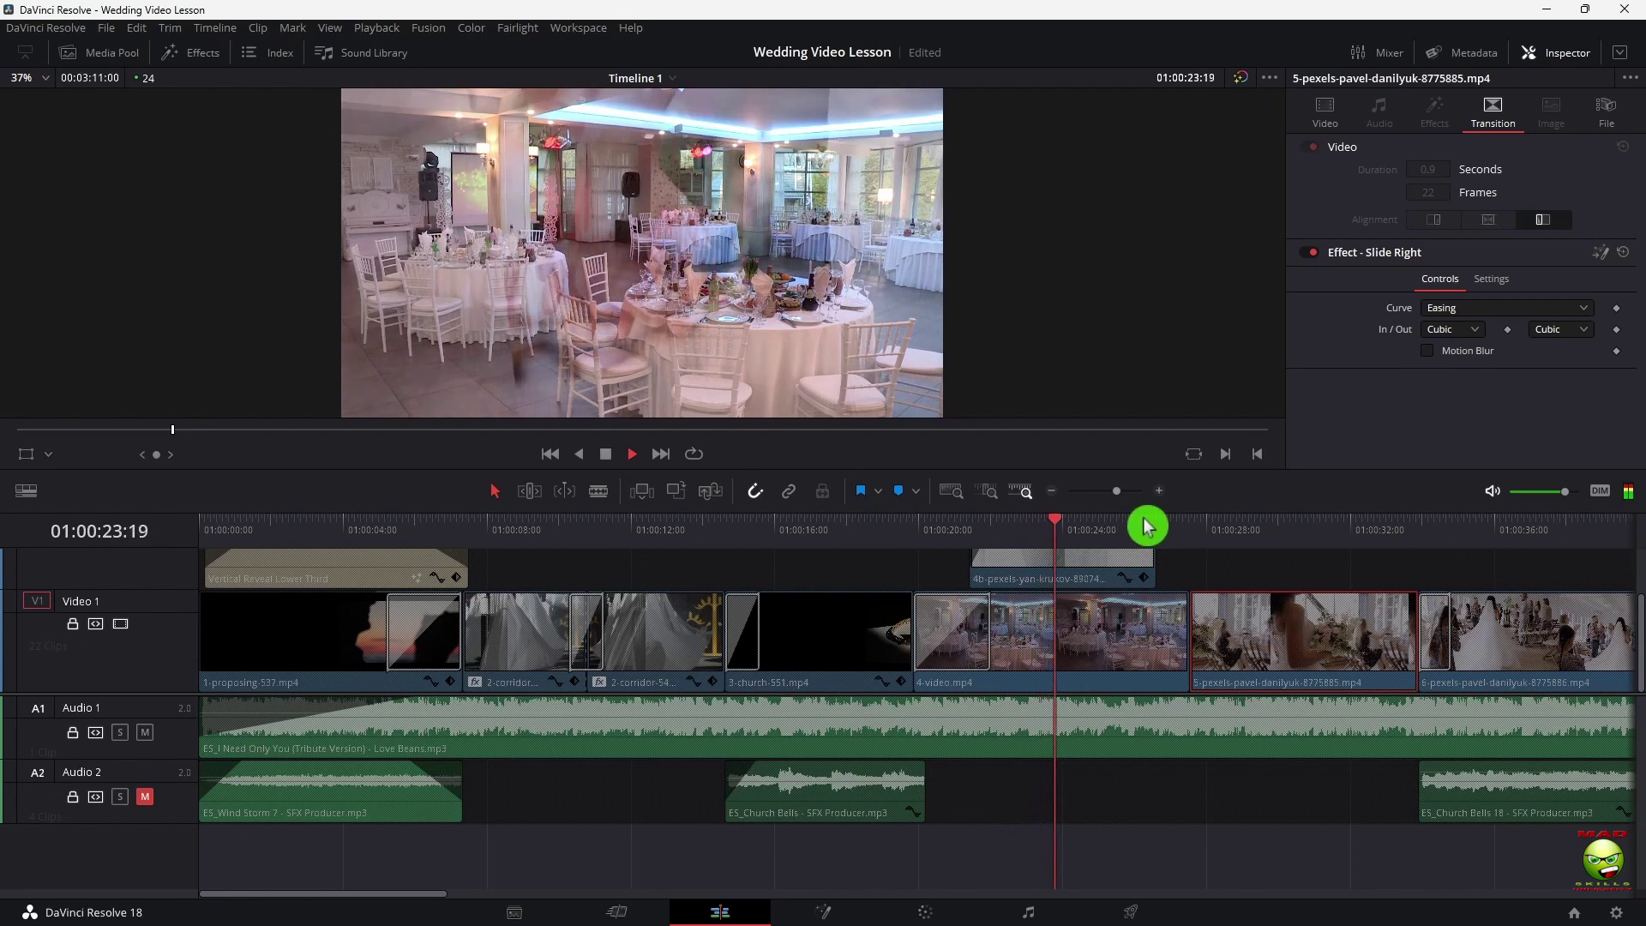
Replay from 01:00:27:13 and open clip 6's Slide Right transition (22 frames, Cubic)
{"action": "left_click", "coordinate": [1190, 526]}
{"action": "left_click", "coordinate": [1077, 528]}
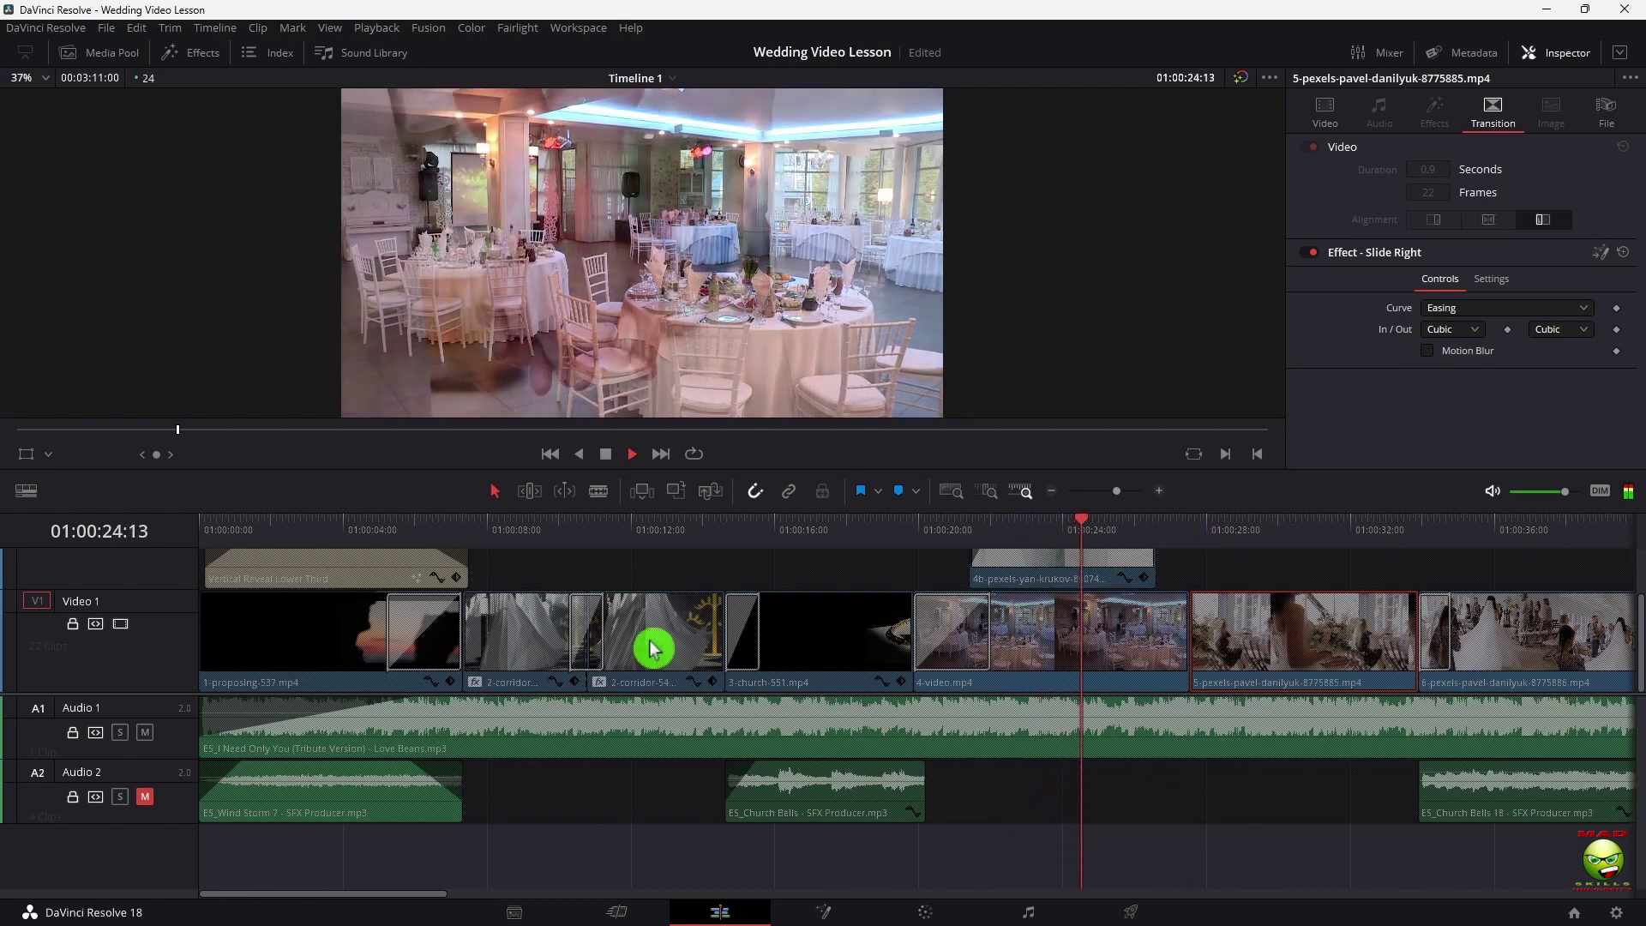
{"action": "key", "text": "space"}
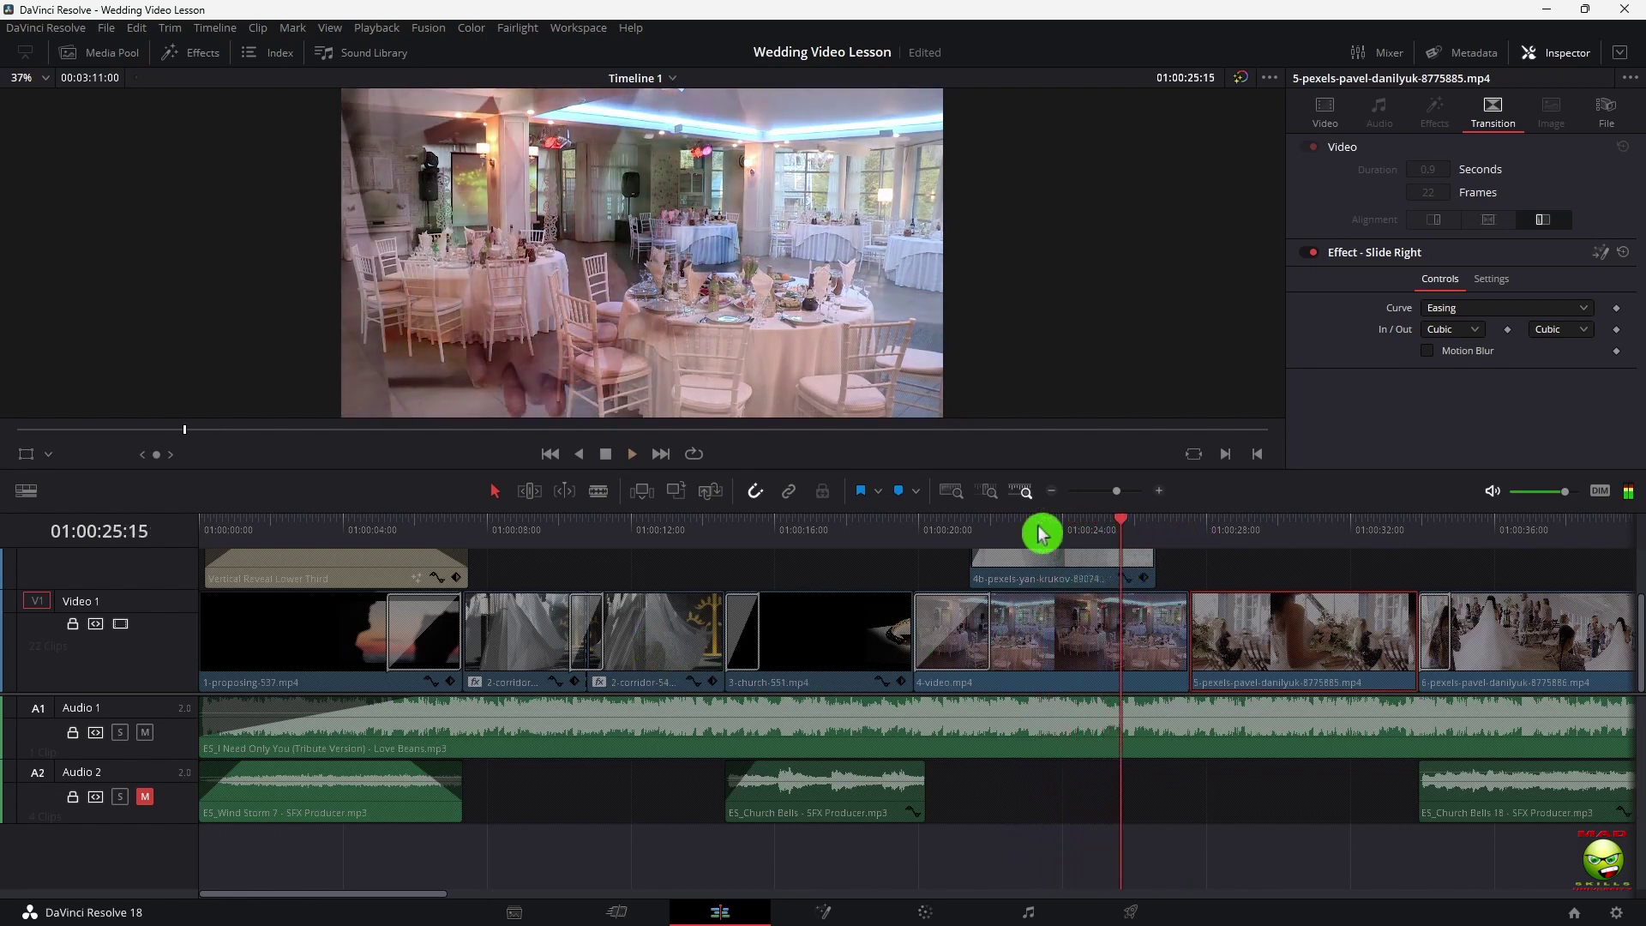
{"action": "left_click", "coordinate": [962, 624]}
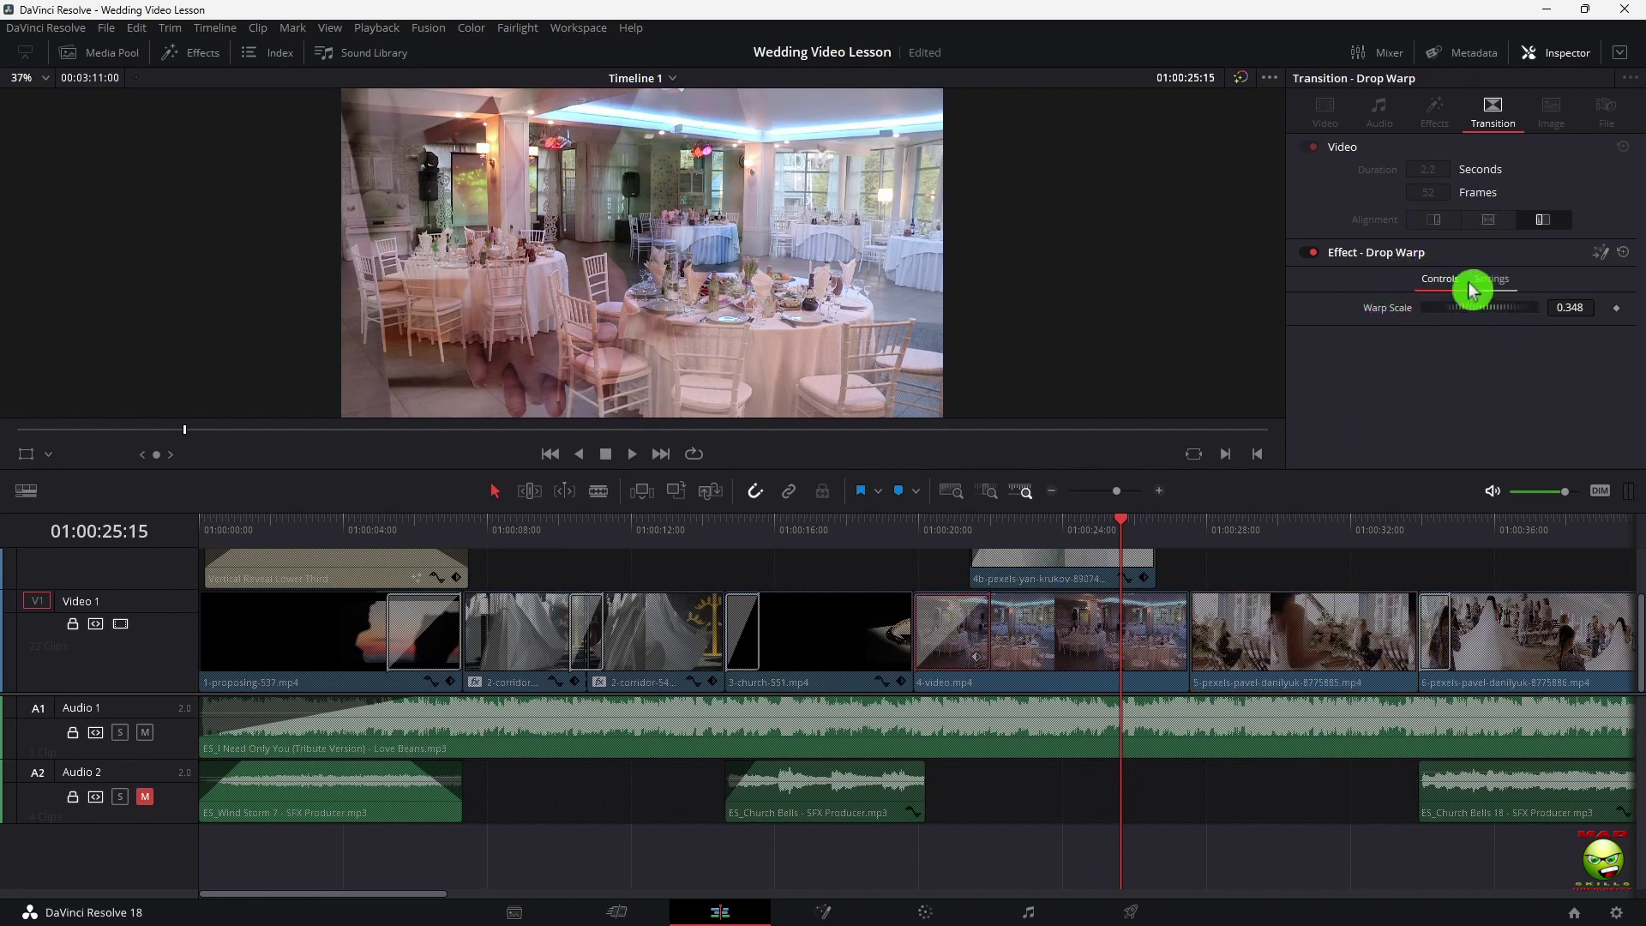
{"action": "left_click", "coordinate": [1190, 524]}
{"action": "left_click_drag", "start_coordinate": [1204, 531], "coordinate": [1228, 534]}
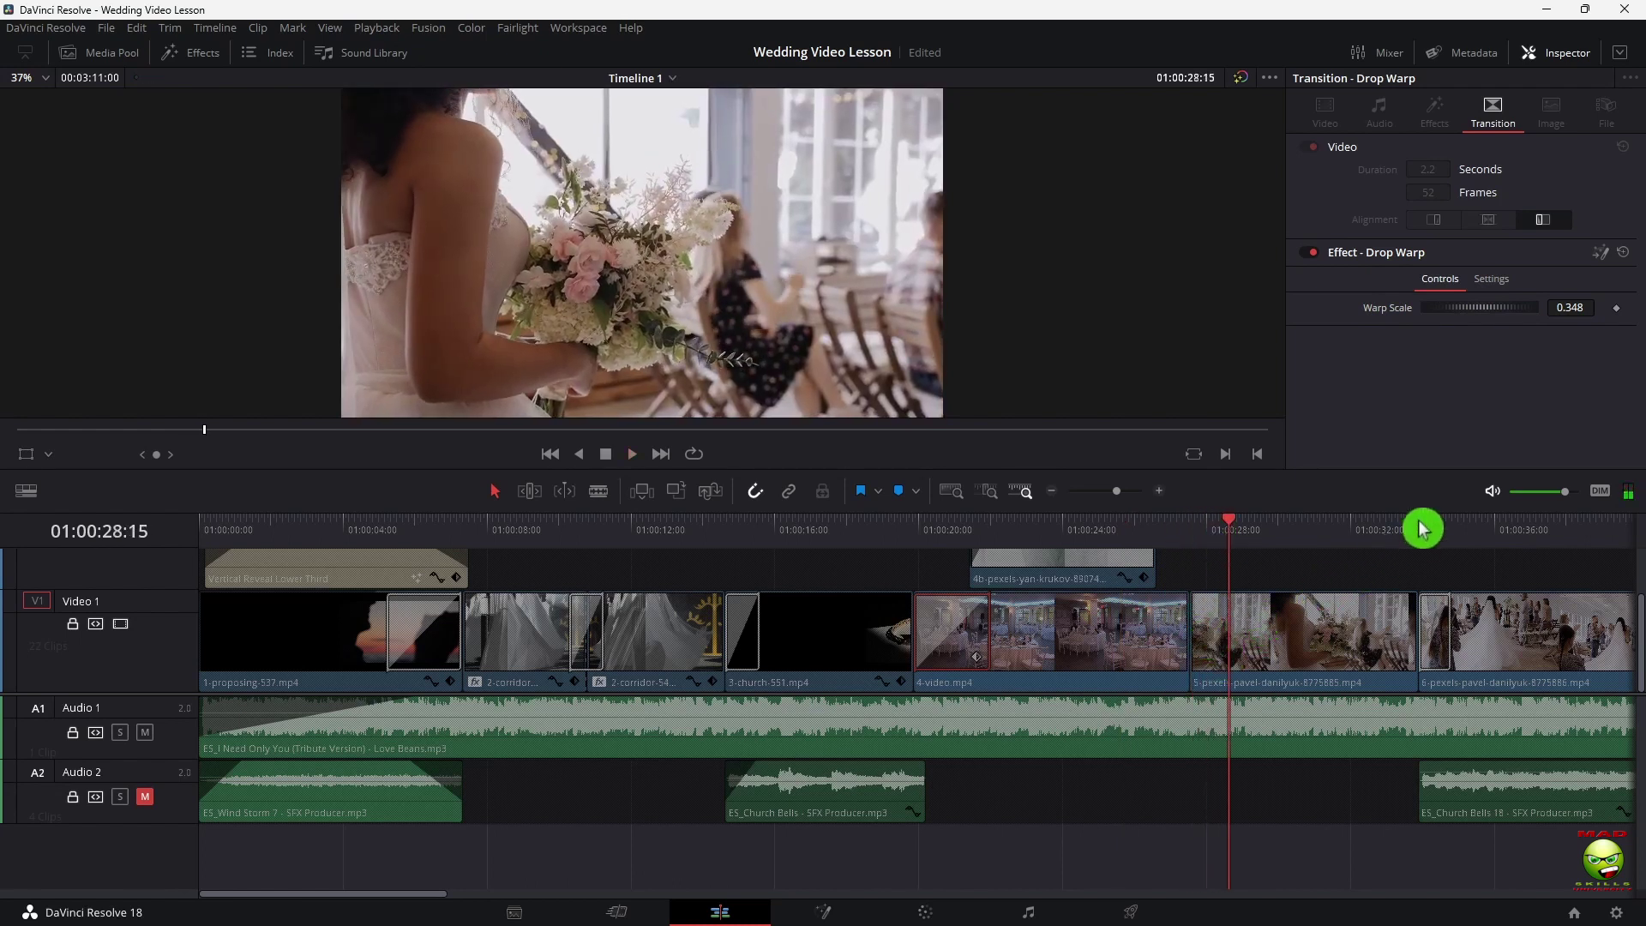
{"action": "key", "text": "space"}
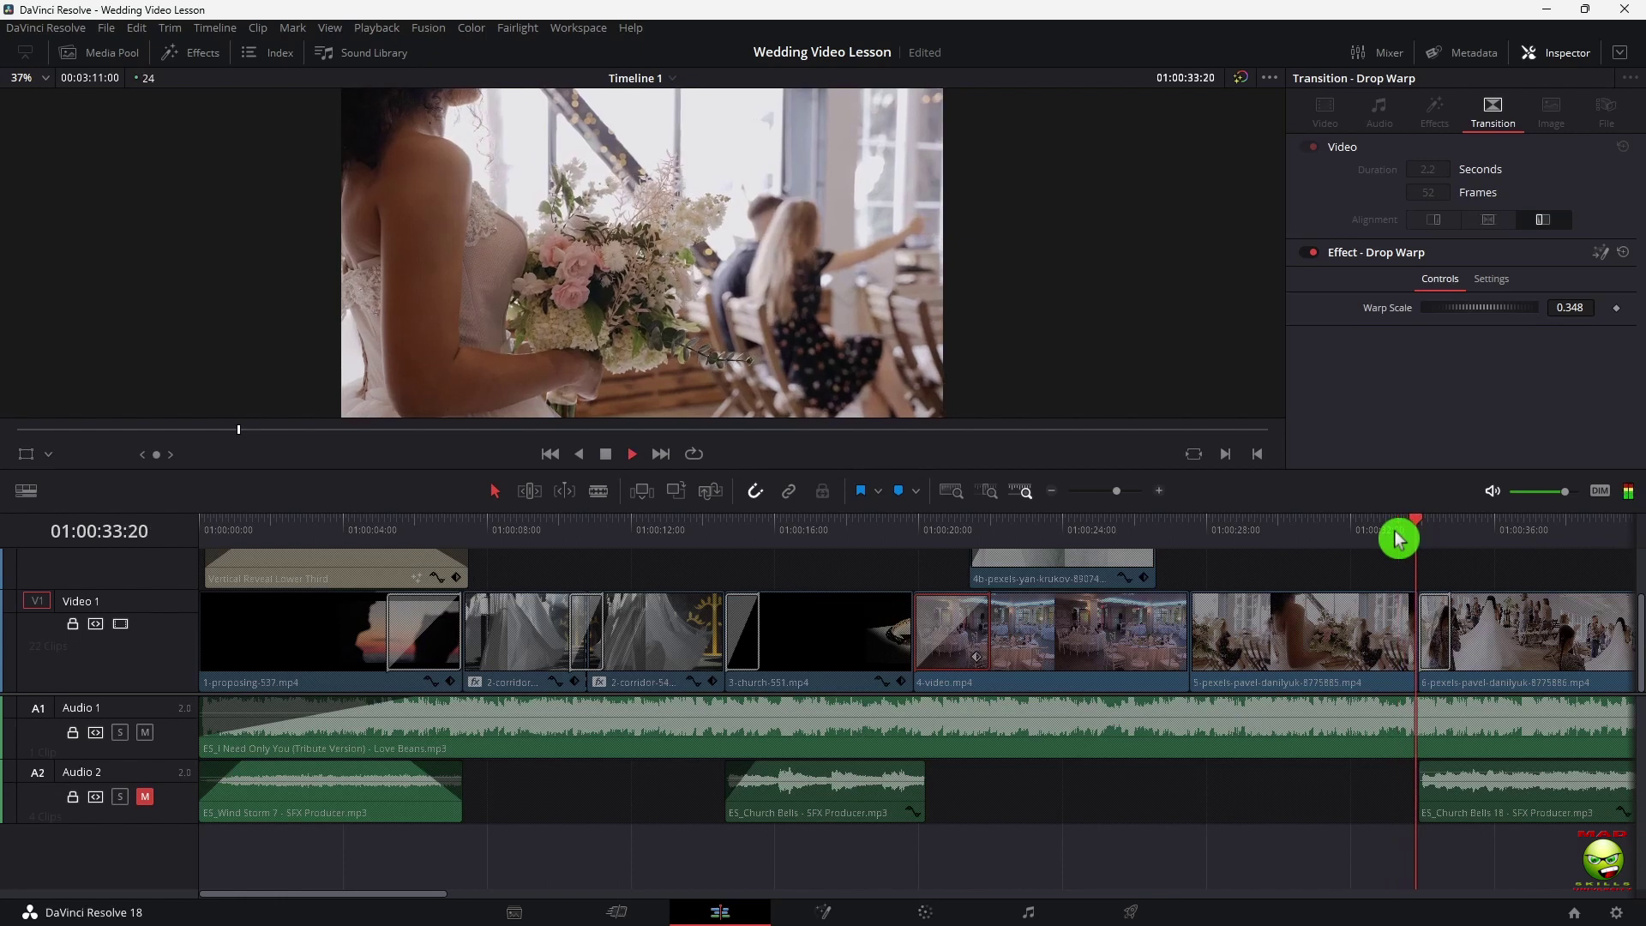
{"action": "key", "text": "space"}
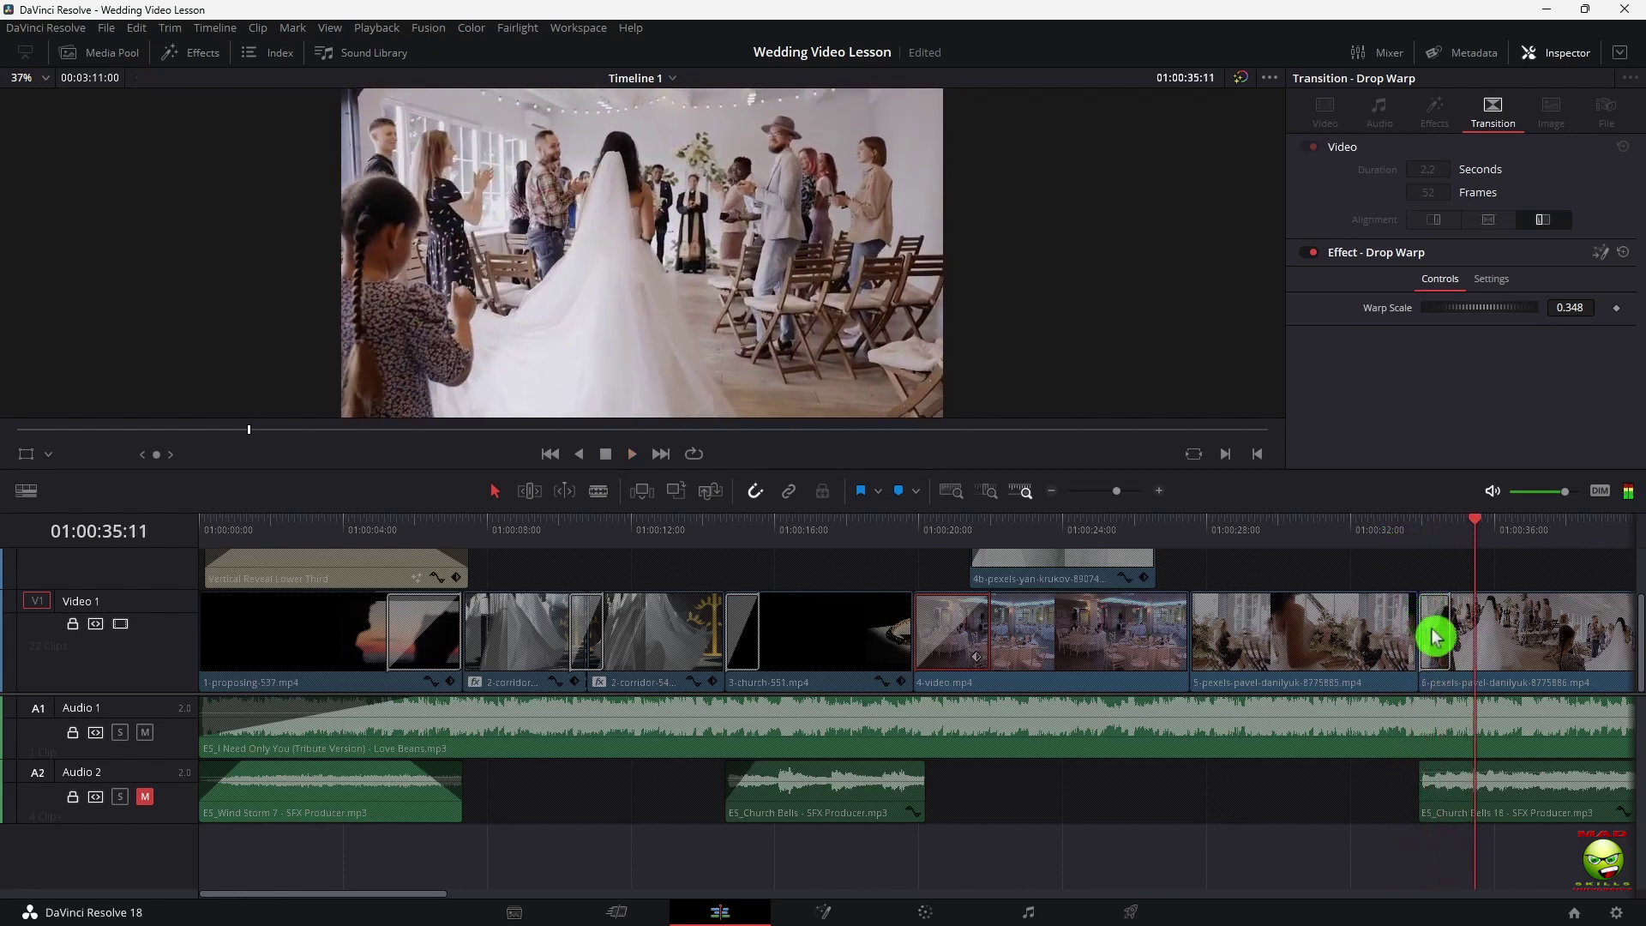
{"action": "left_click", "coordinate": [1437, 639]}
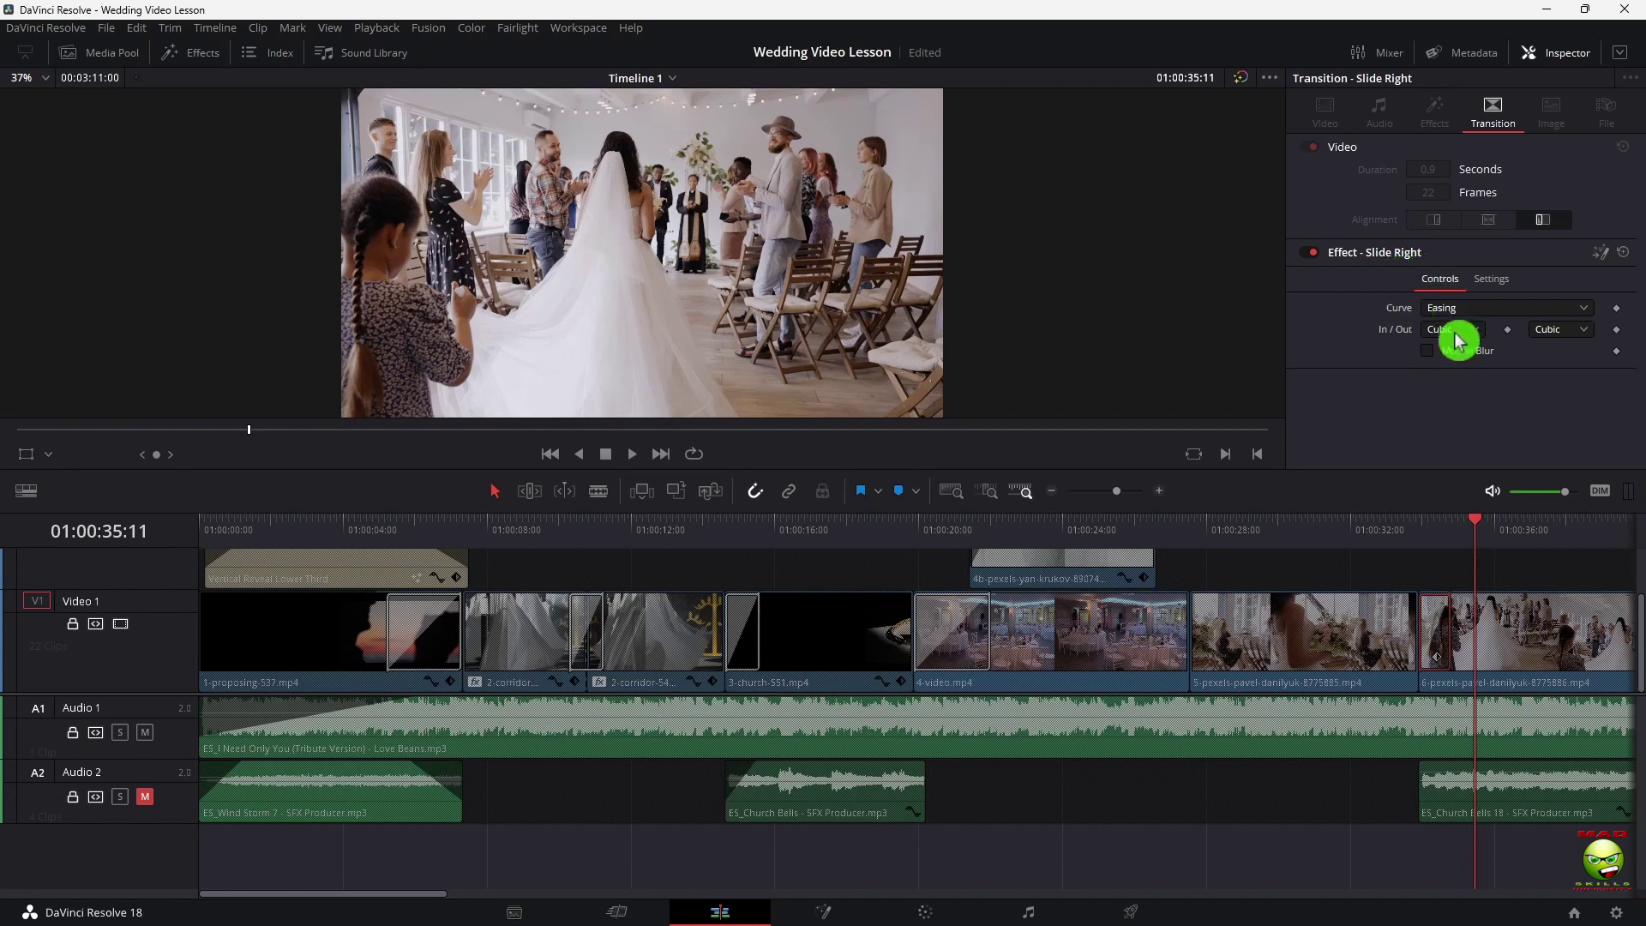
Inspect the Foreground Wipe and Cross Dissolve transitions on V1 and play through them
{"action": "scroll", "coordinate": [1488, 714], "scroll_direction": "down", "scroll_amount": 2}
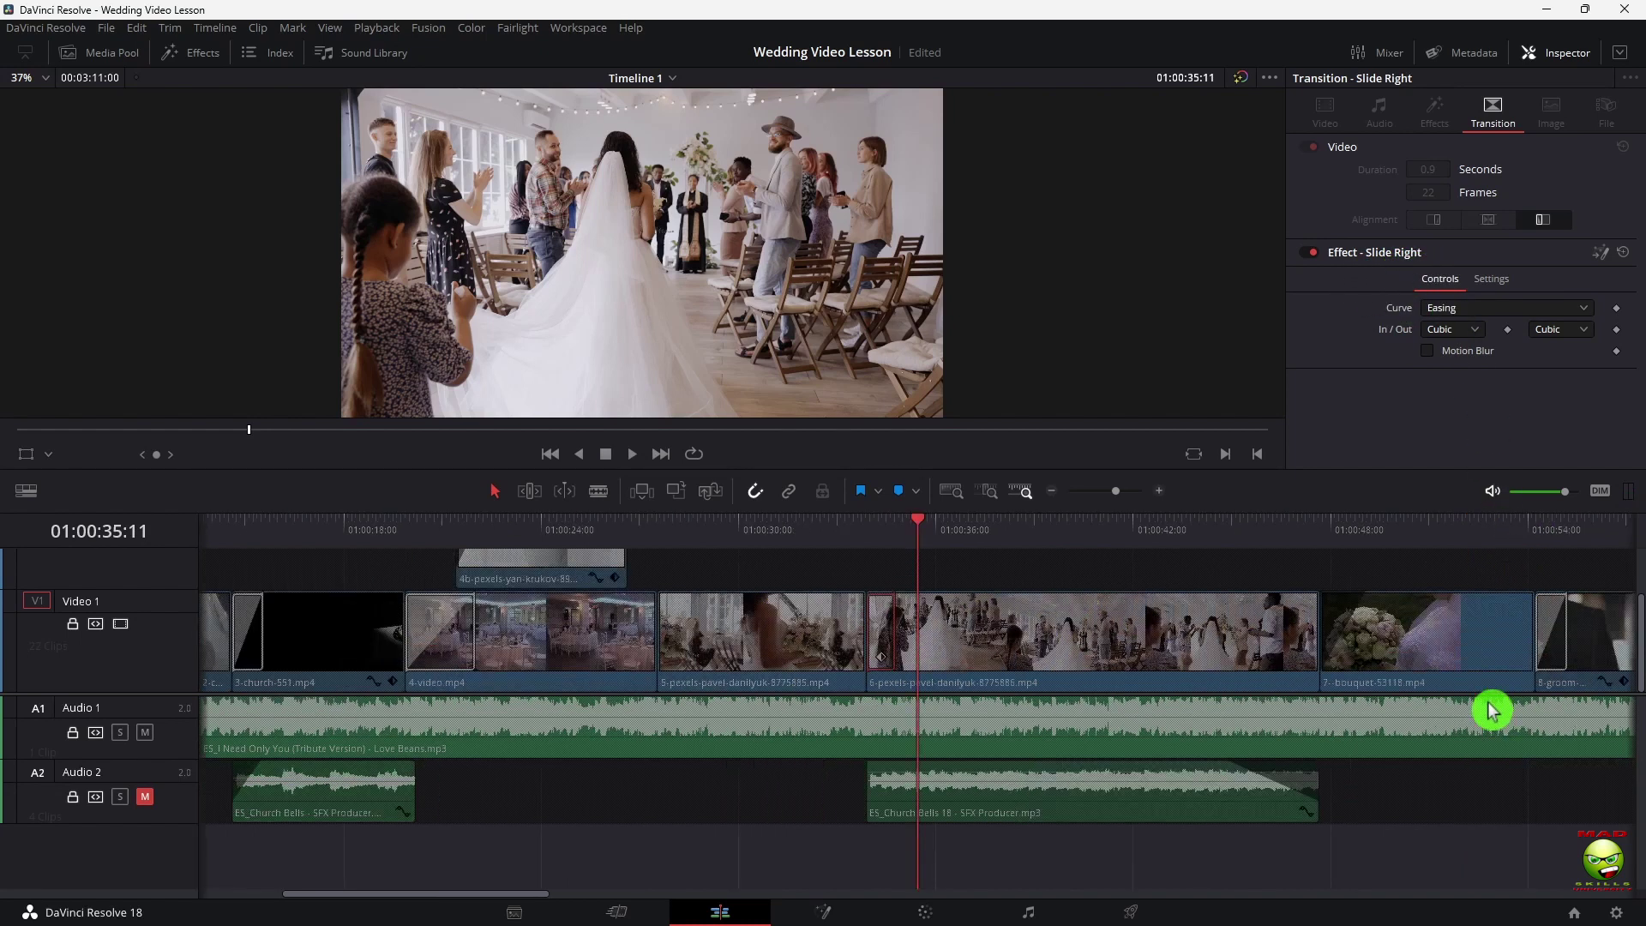
{"action": "scroll", "coordinate": [1467, 699], "scroll_direction": "down", "scroll_amount": 2}
{"action": "left_click_drag", "start_coordinate": [746, 526], "coordinate": [769, 691]}
{"action": "left_click", "coordinate": [761, 670]}
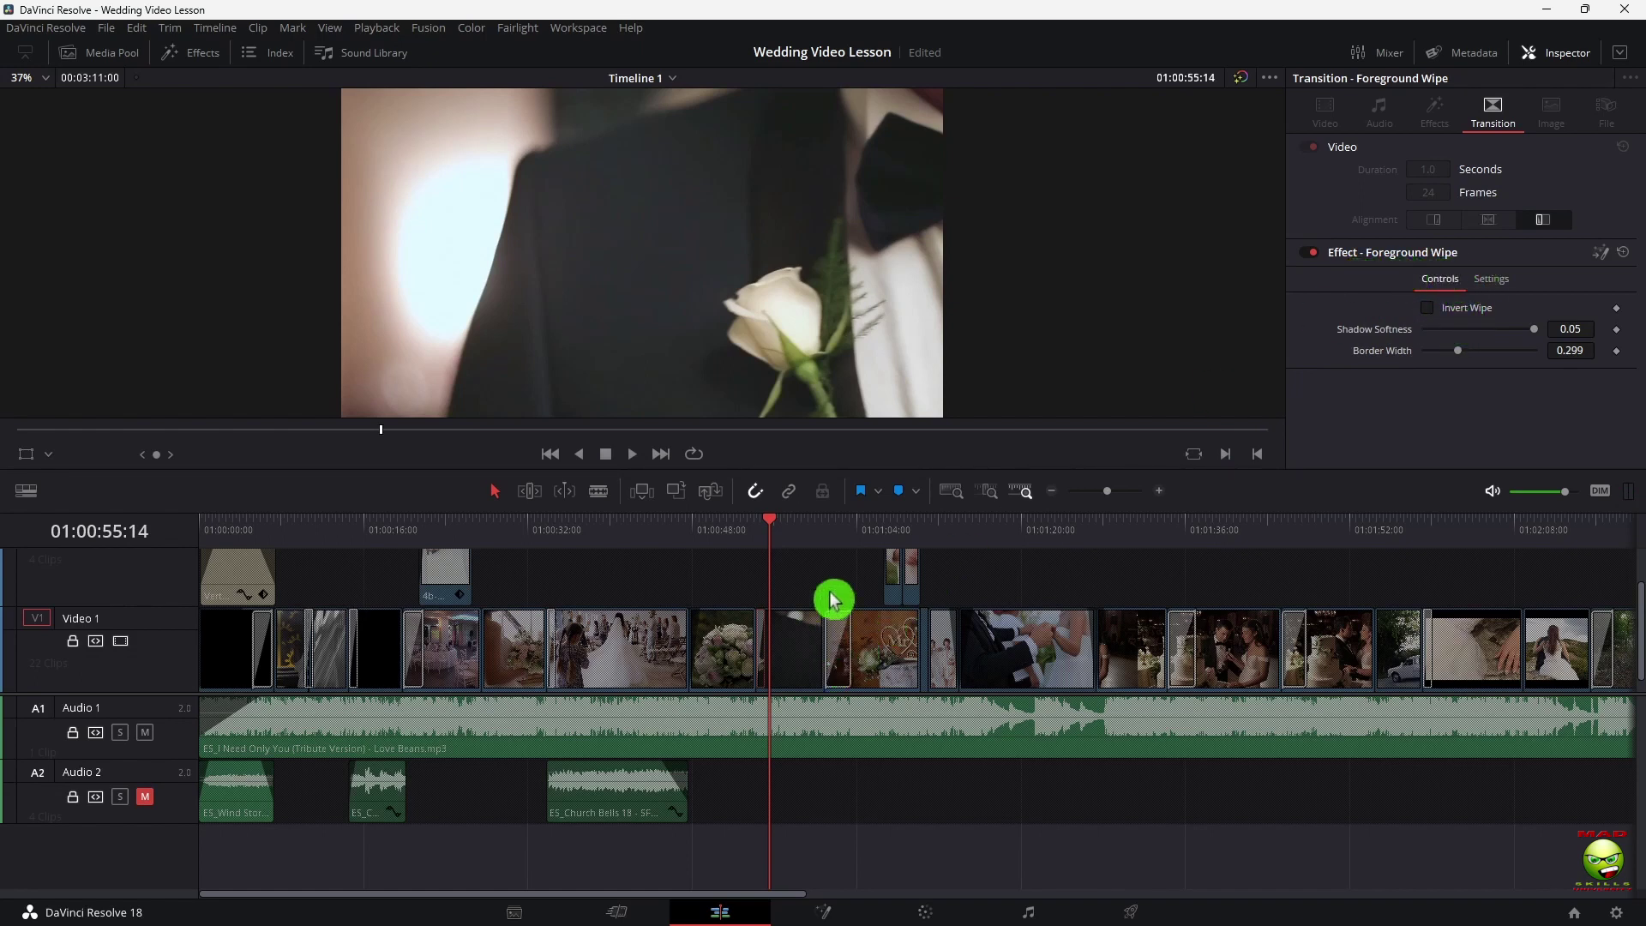
{"action": "left_click", "coordinate": [826, 523]}
{"action": "key", "text": "space"}
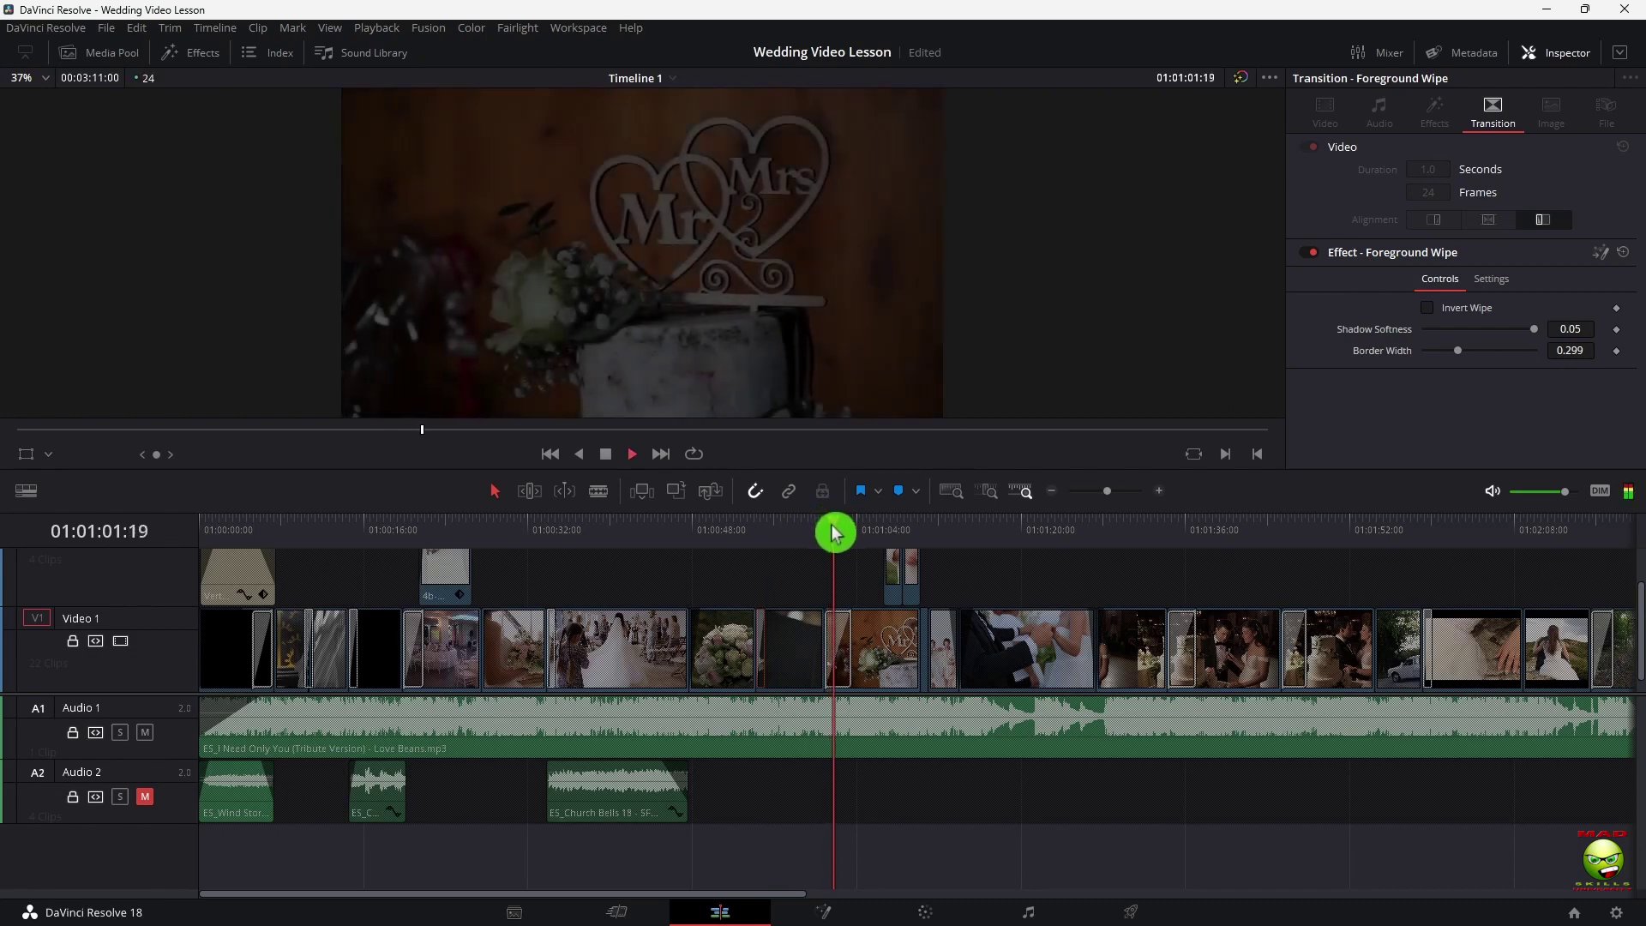
{"action": "key", "text": "space"}
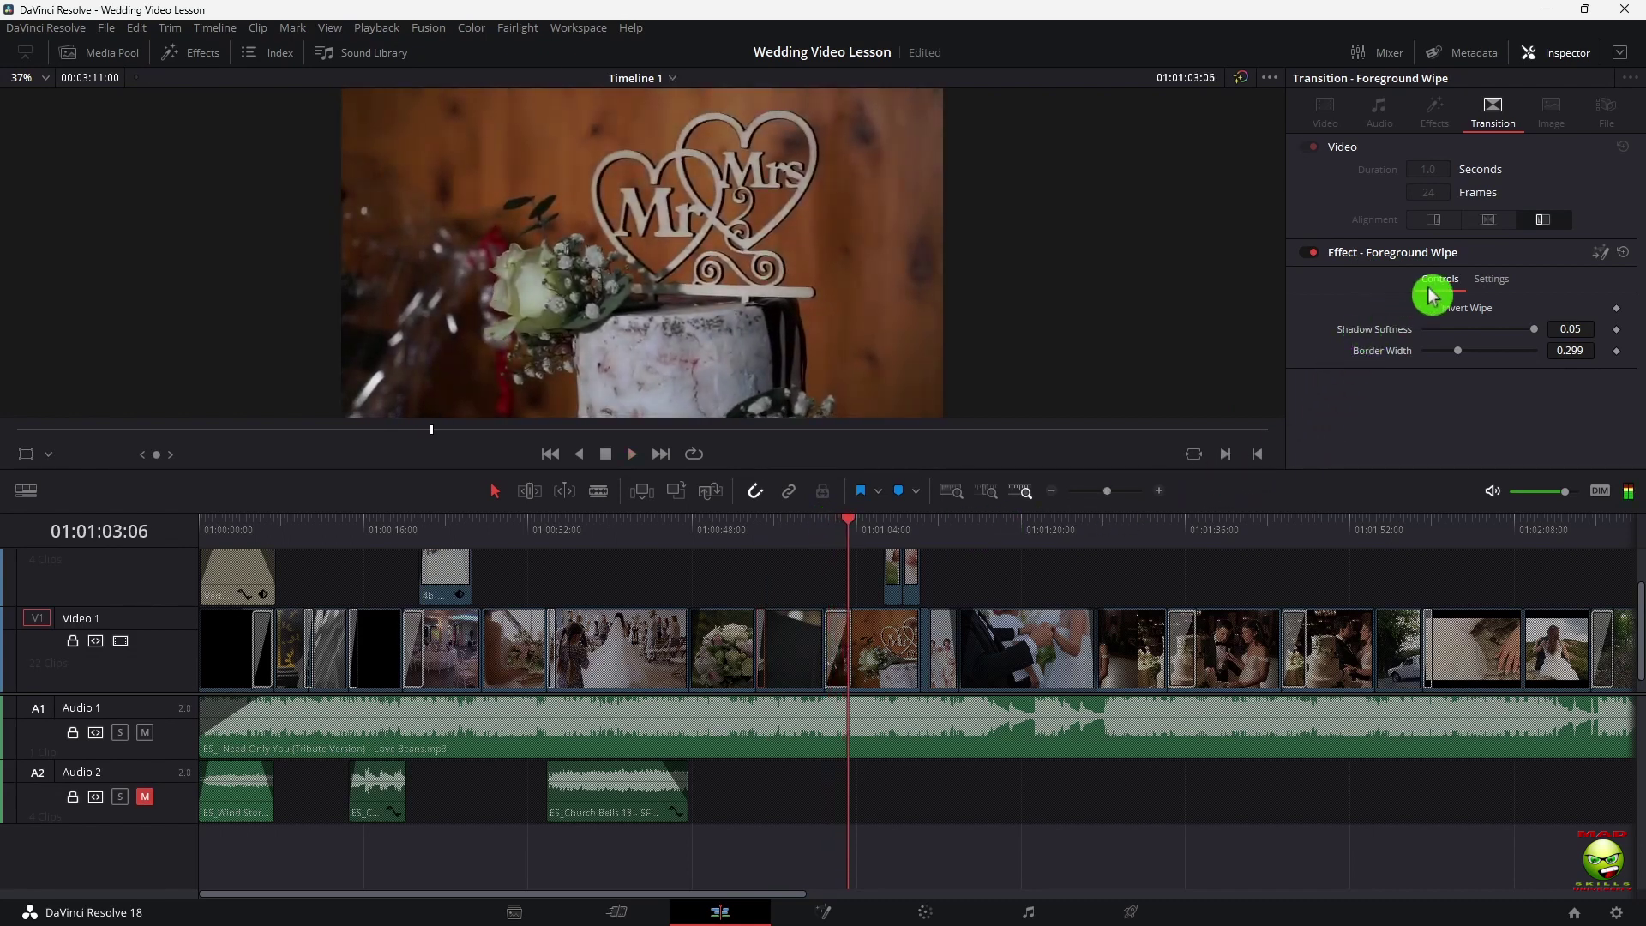
{"action": "left_click", "coordinate": [835, 657]}
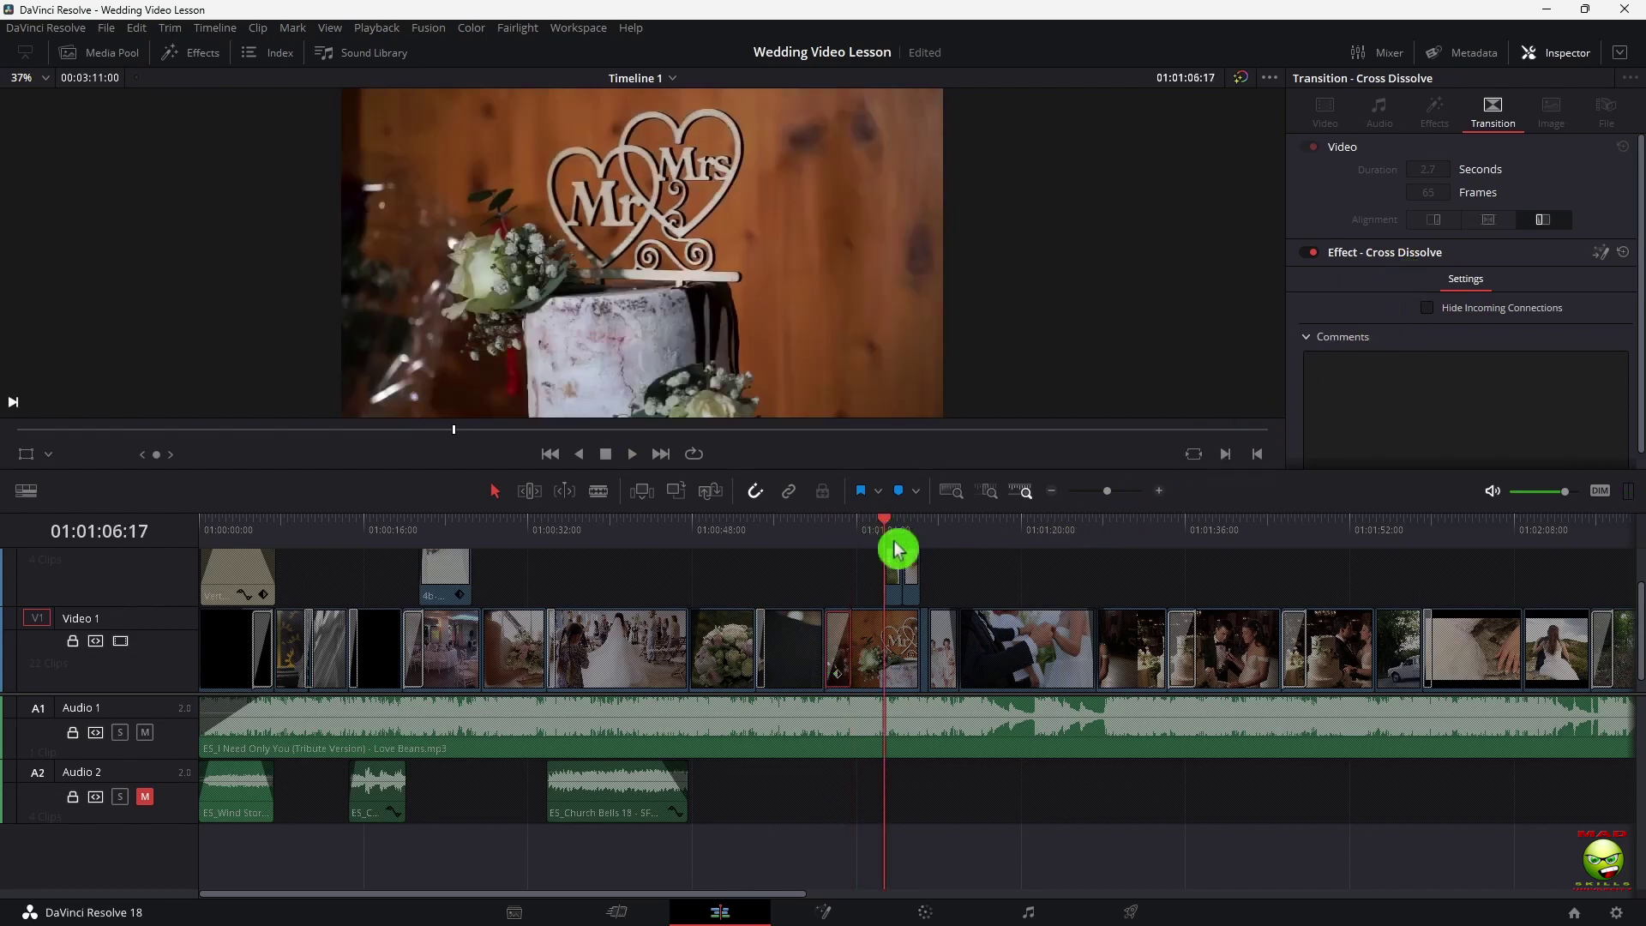
{"action": "key", "text": "space"}
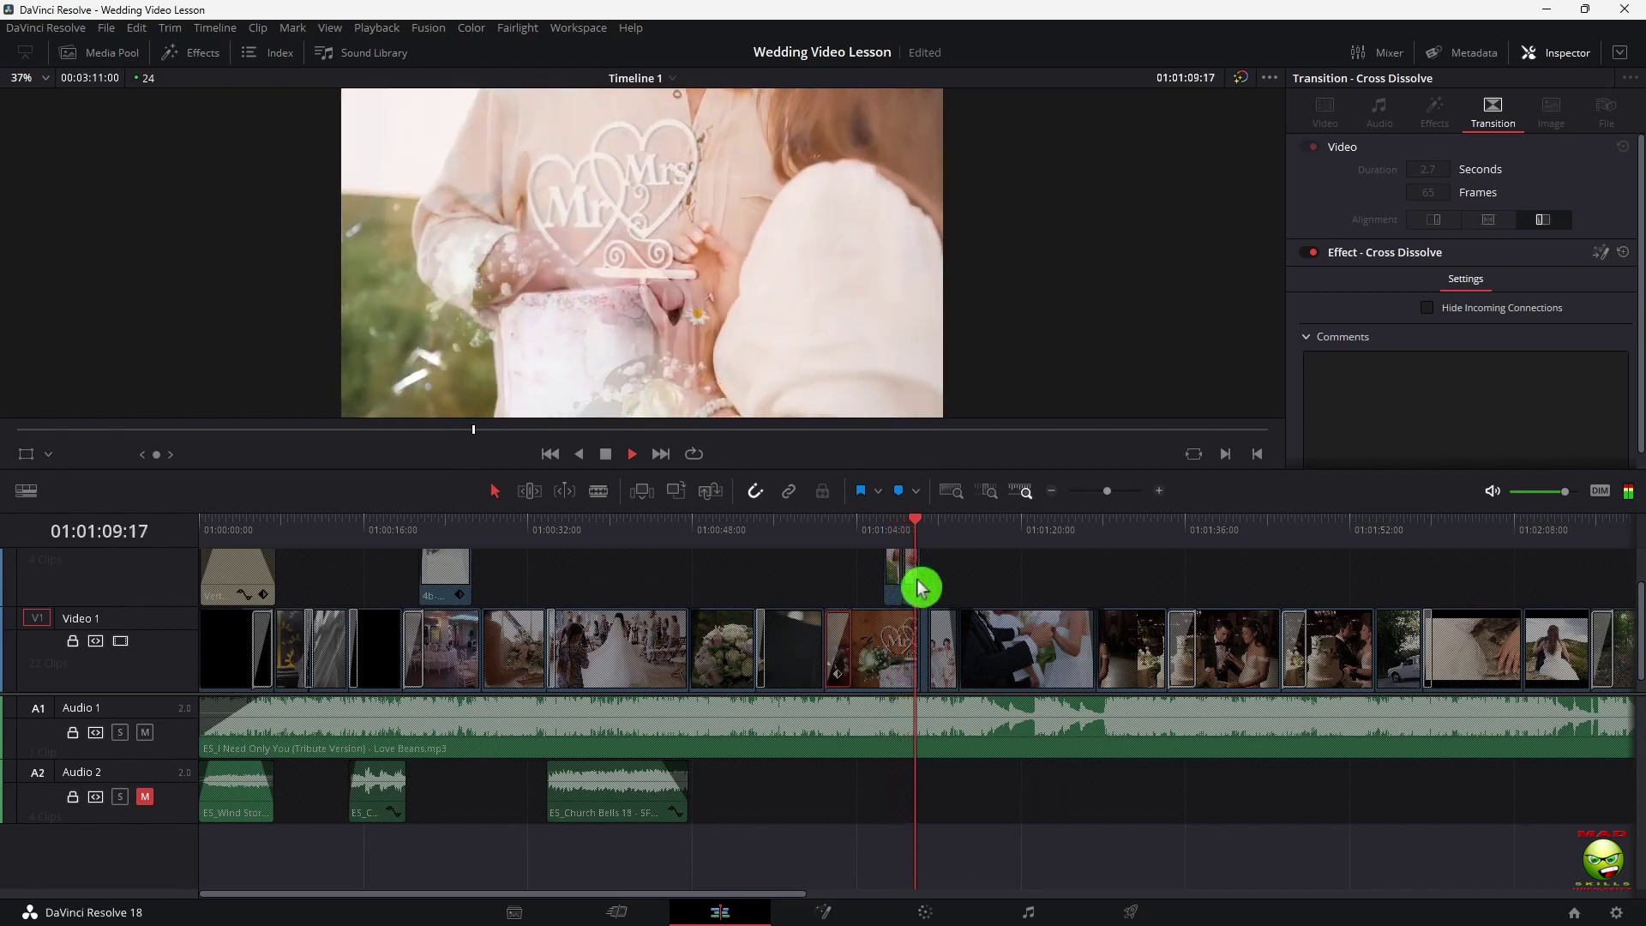
{"action": "key", "text": "space"}
Select the overlay above the cake and play from 01:01:08:12, 01:01:25:13 and 01:01:14:00
{"action": "left_click", "coordinate": [904, 555]}
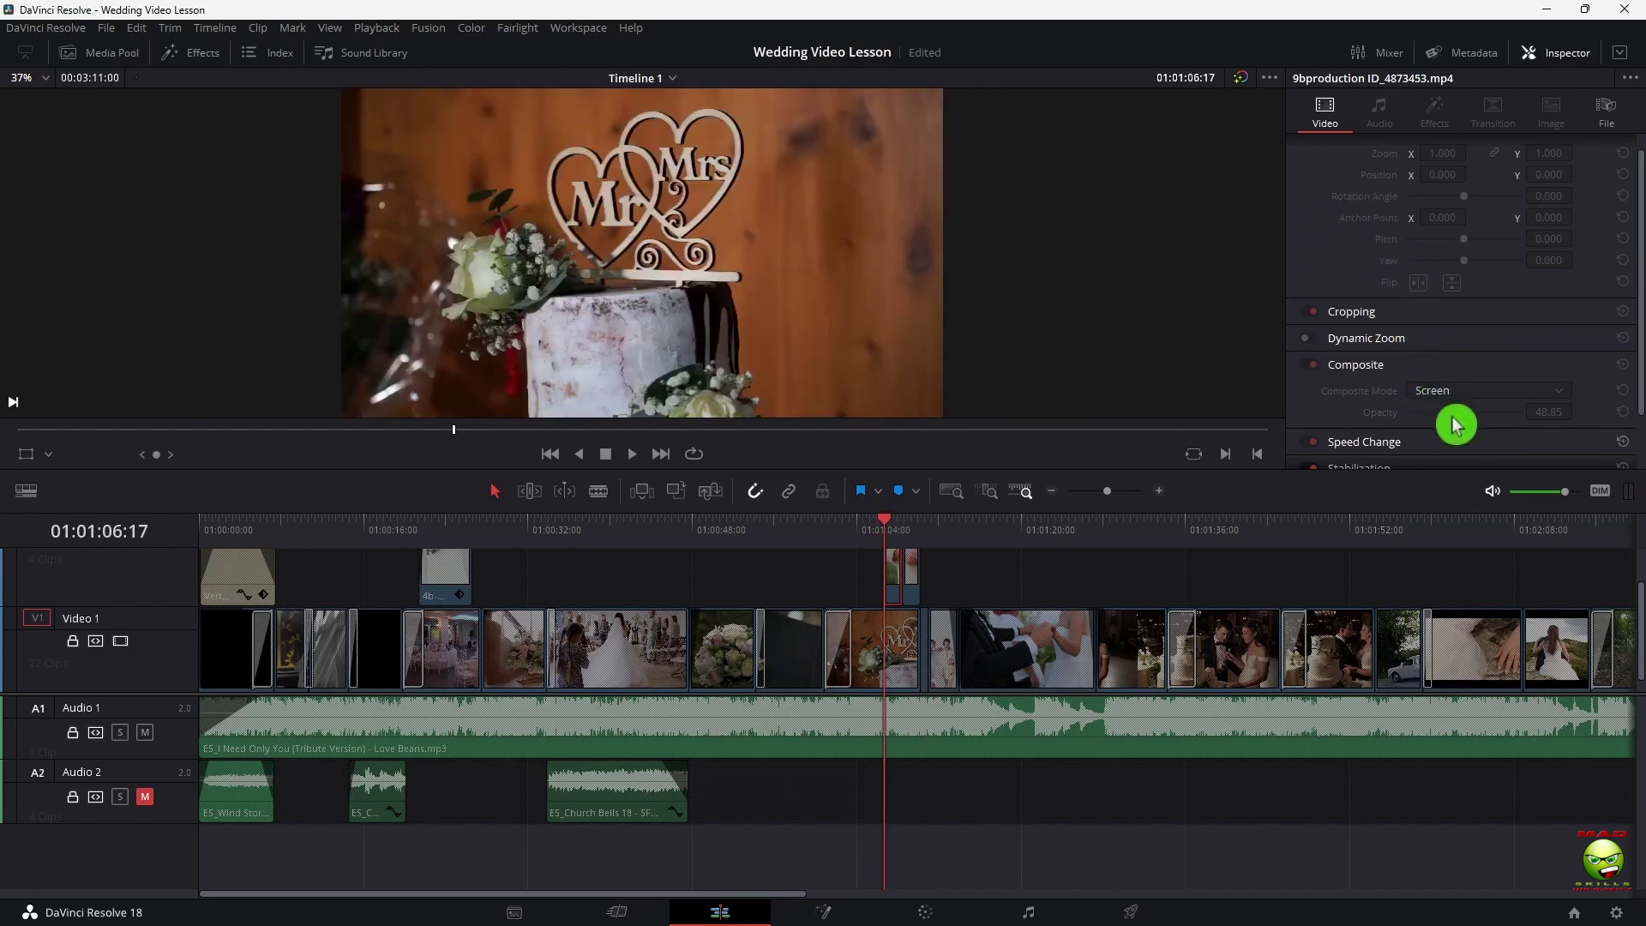
{"action": "left_click", "coordinate": [912, 522]}
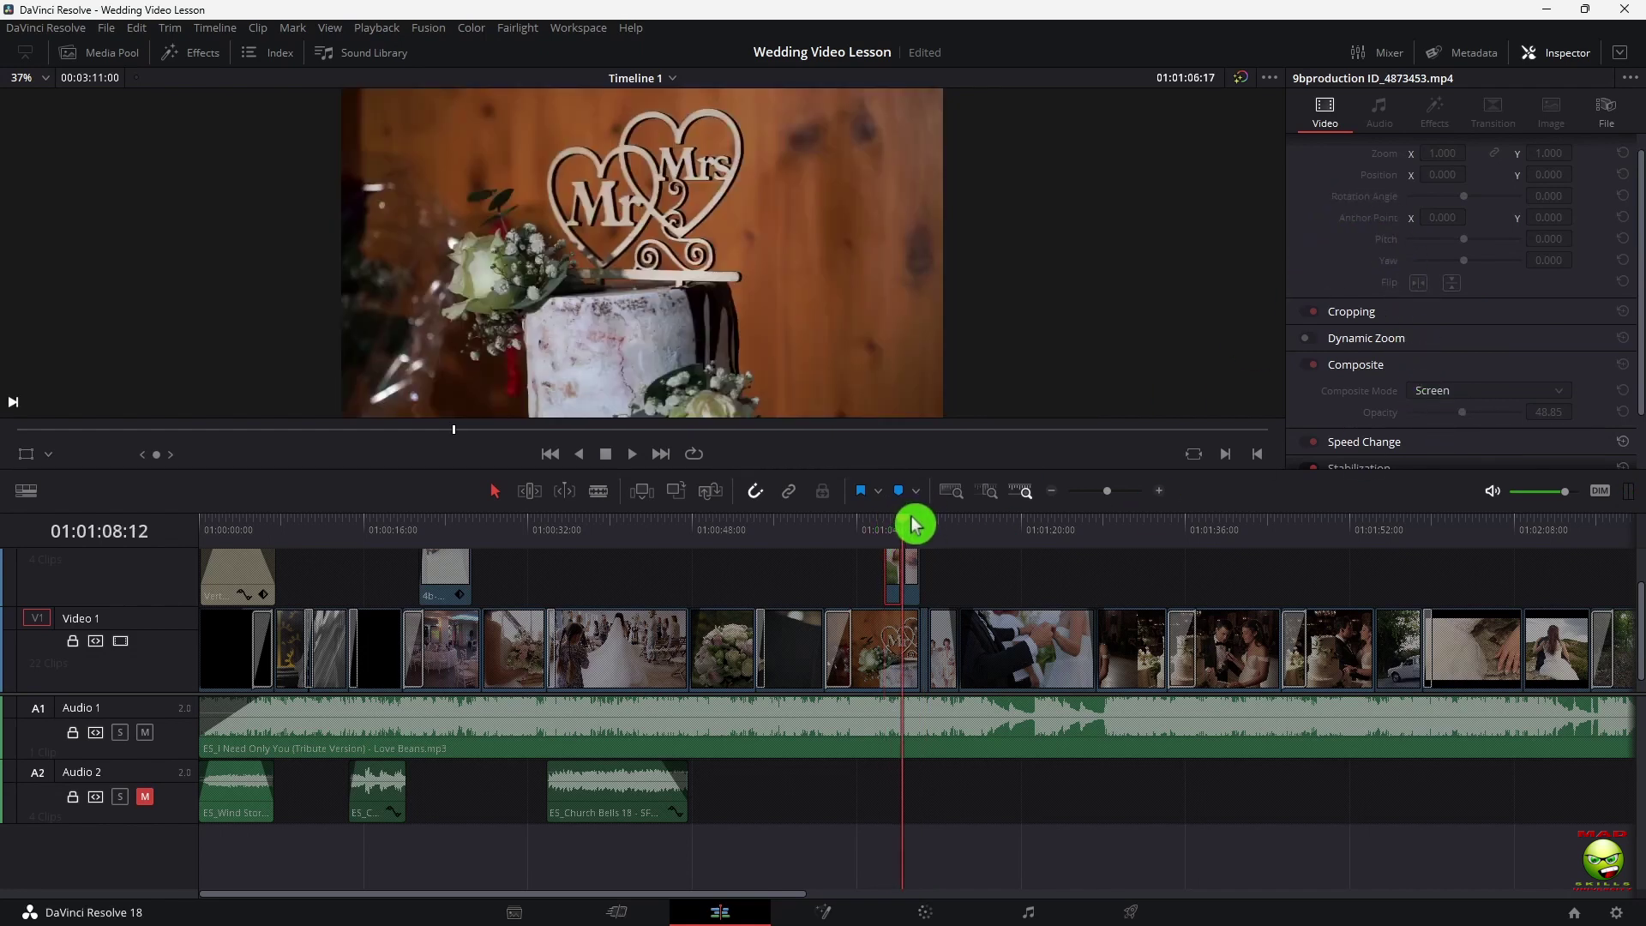
{"action": "key", "text": "space"}
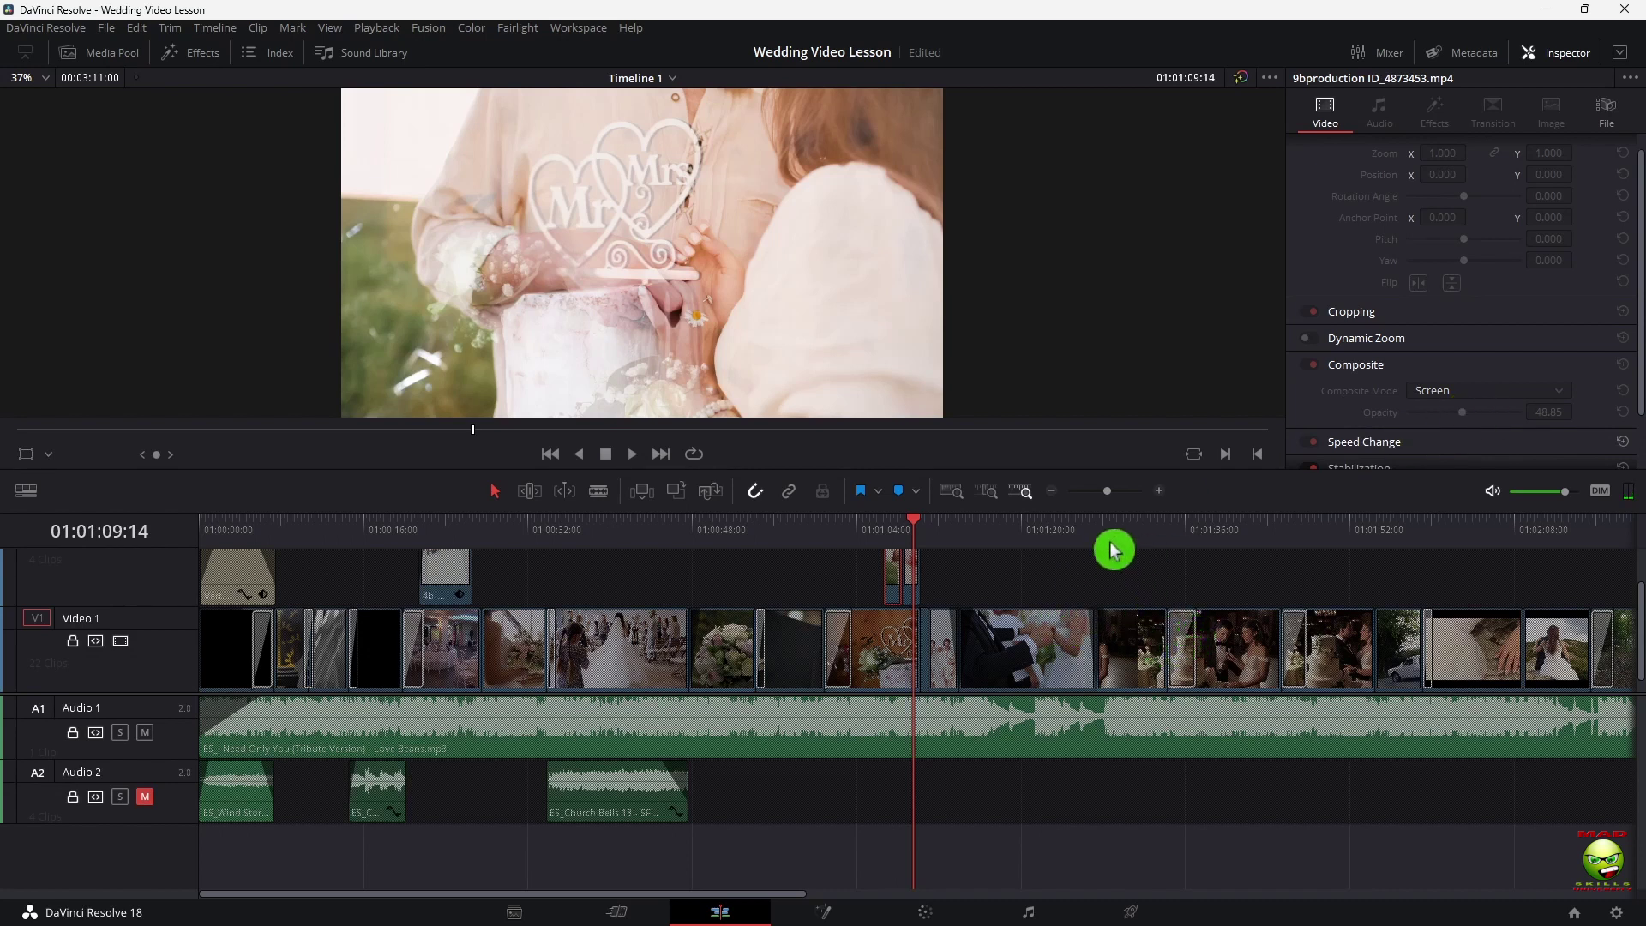
{"action": "left_click", "coordinate": [1079, 535]}
{"action": "key", "text": "space"}
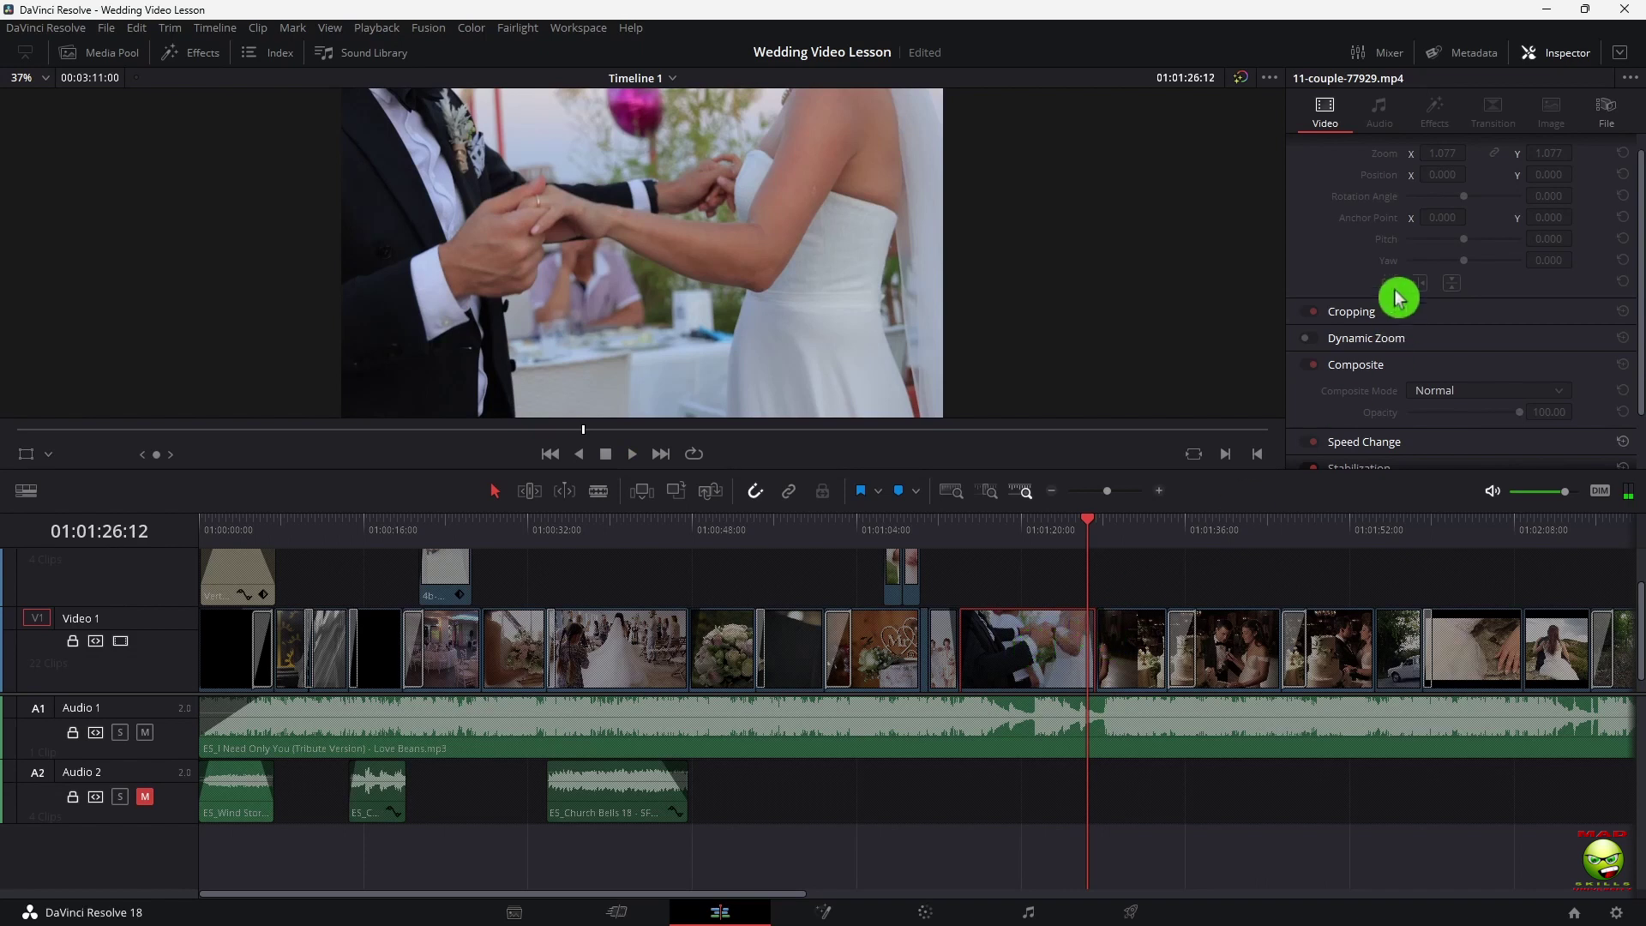
{"action": "scroll", "coordinate": [1400, 162], "scroll_direction": "up", "scroll_amount": 1}
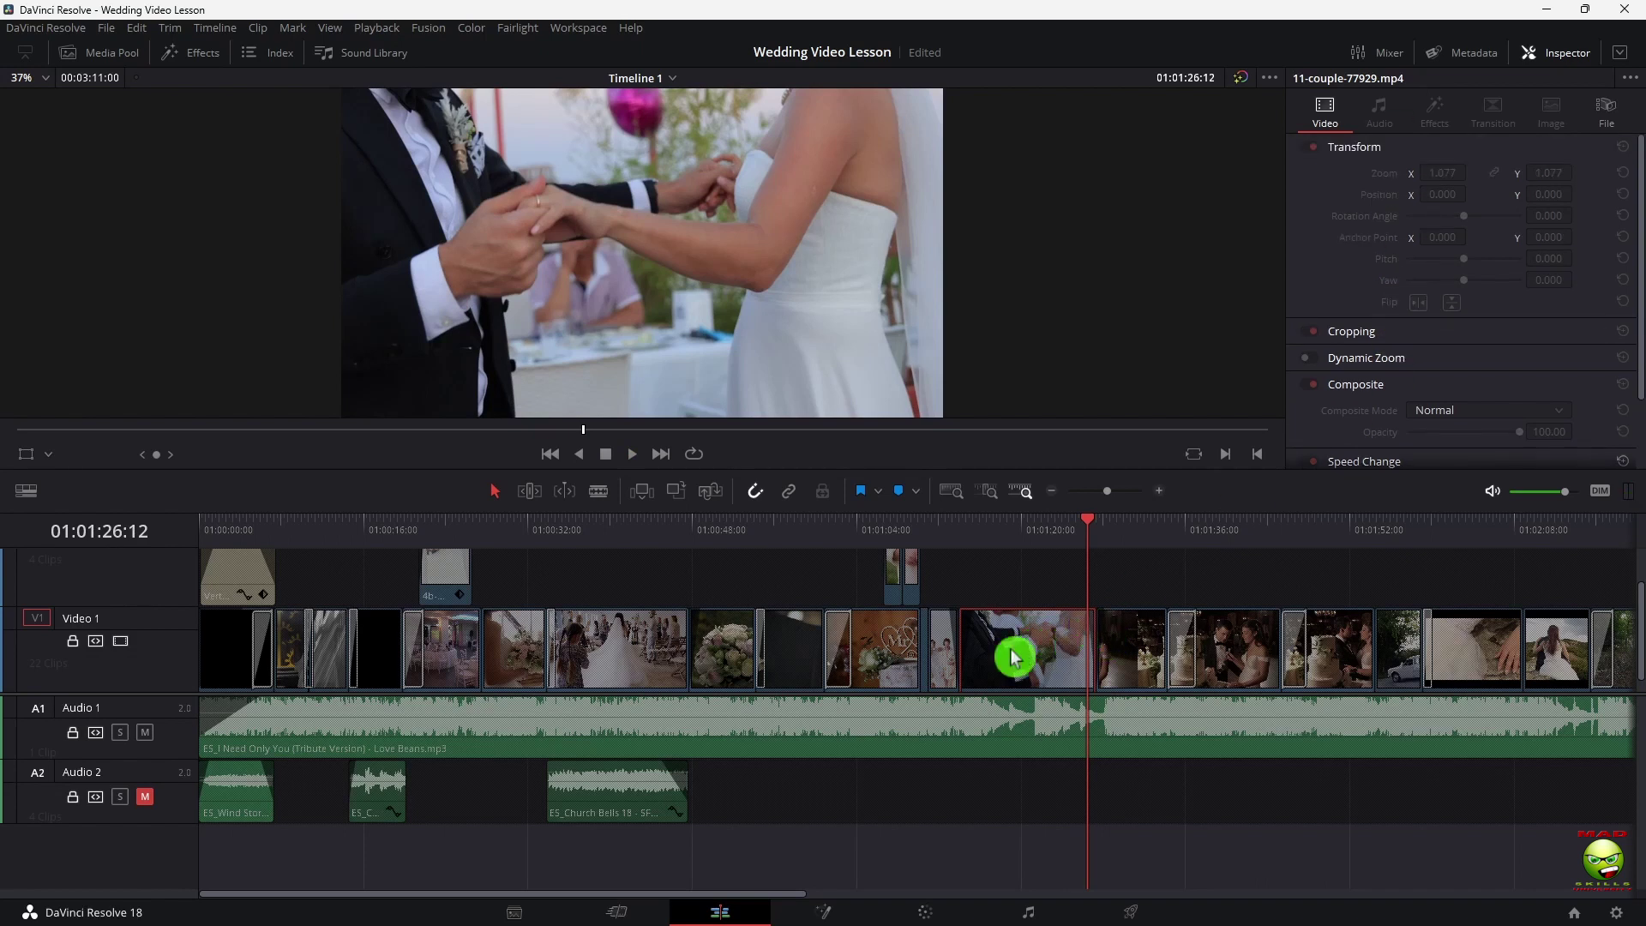
{"action": "left_click", "coordinate": [960, 525]}
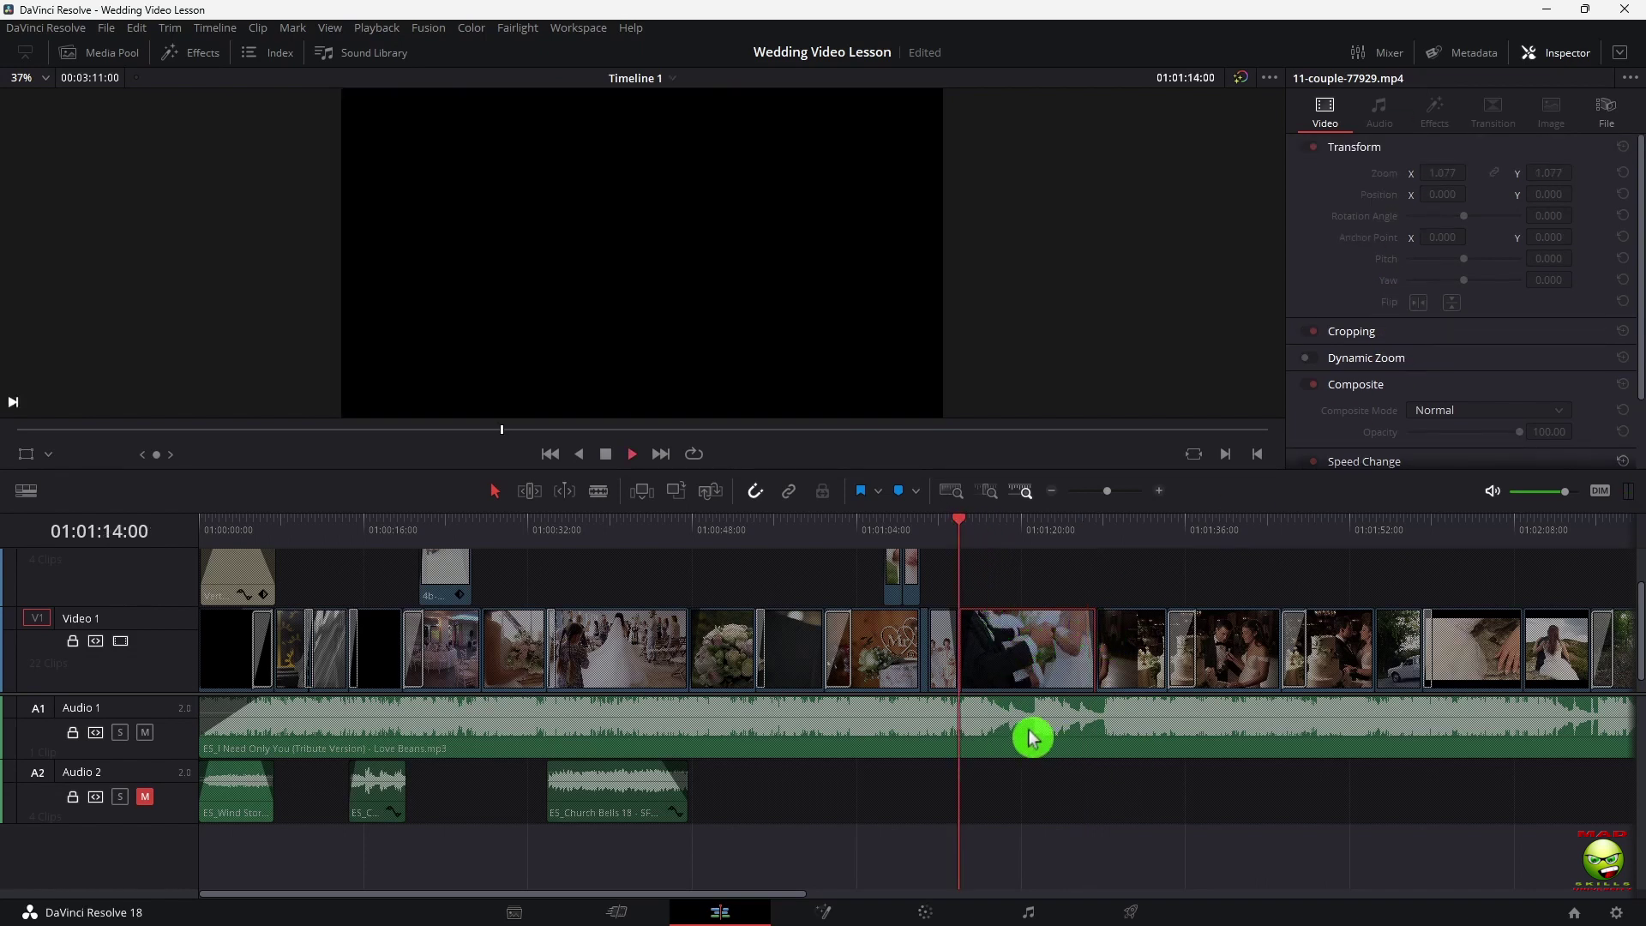
{"action": "key", "text": "space"}
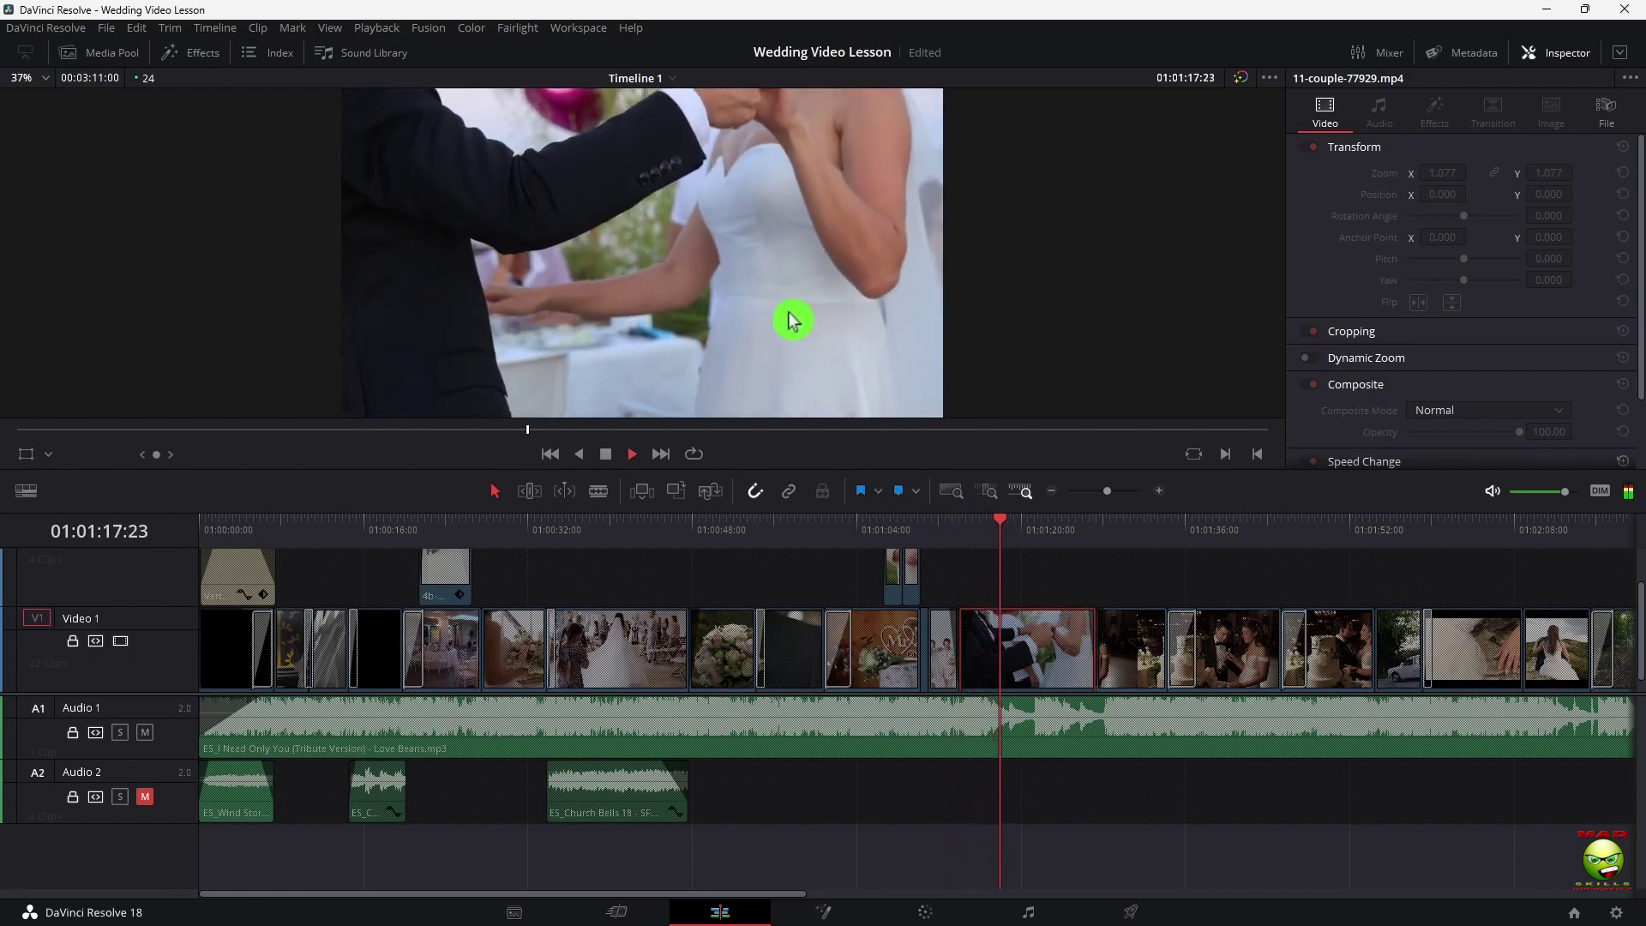
{"action": "right_click", "coordinate": [1021, 669]}
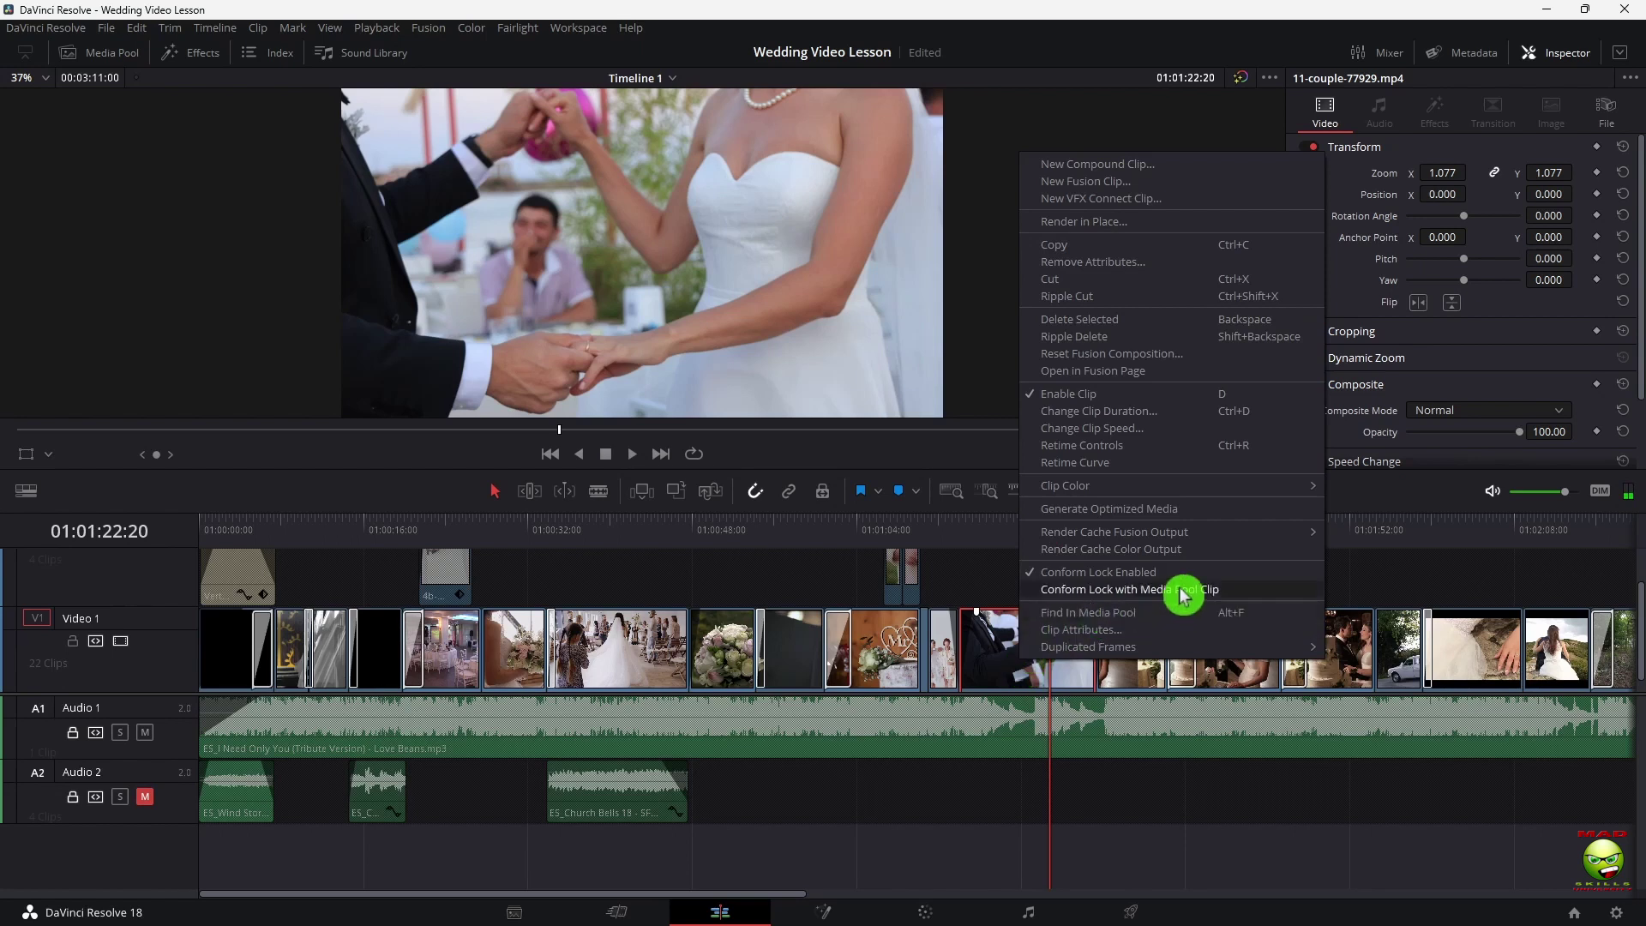
{"action": "left_click", "coordinate": [1226, 428]}
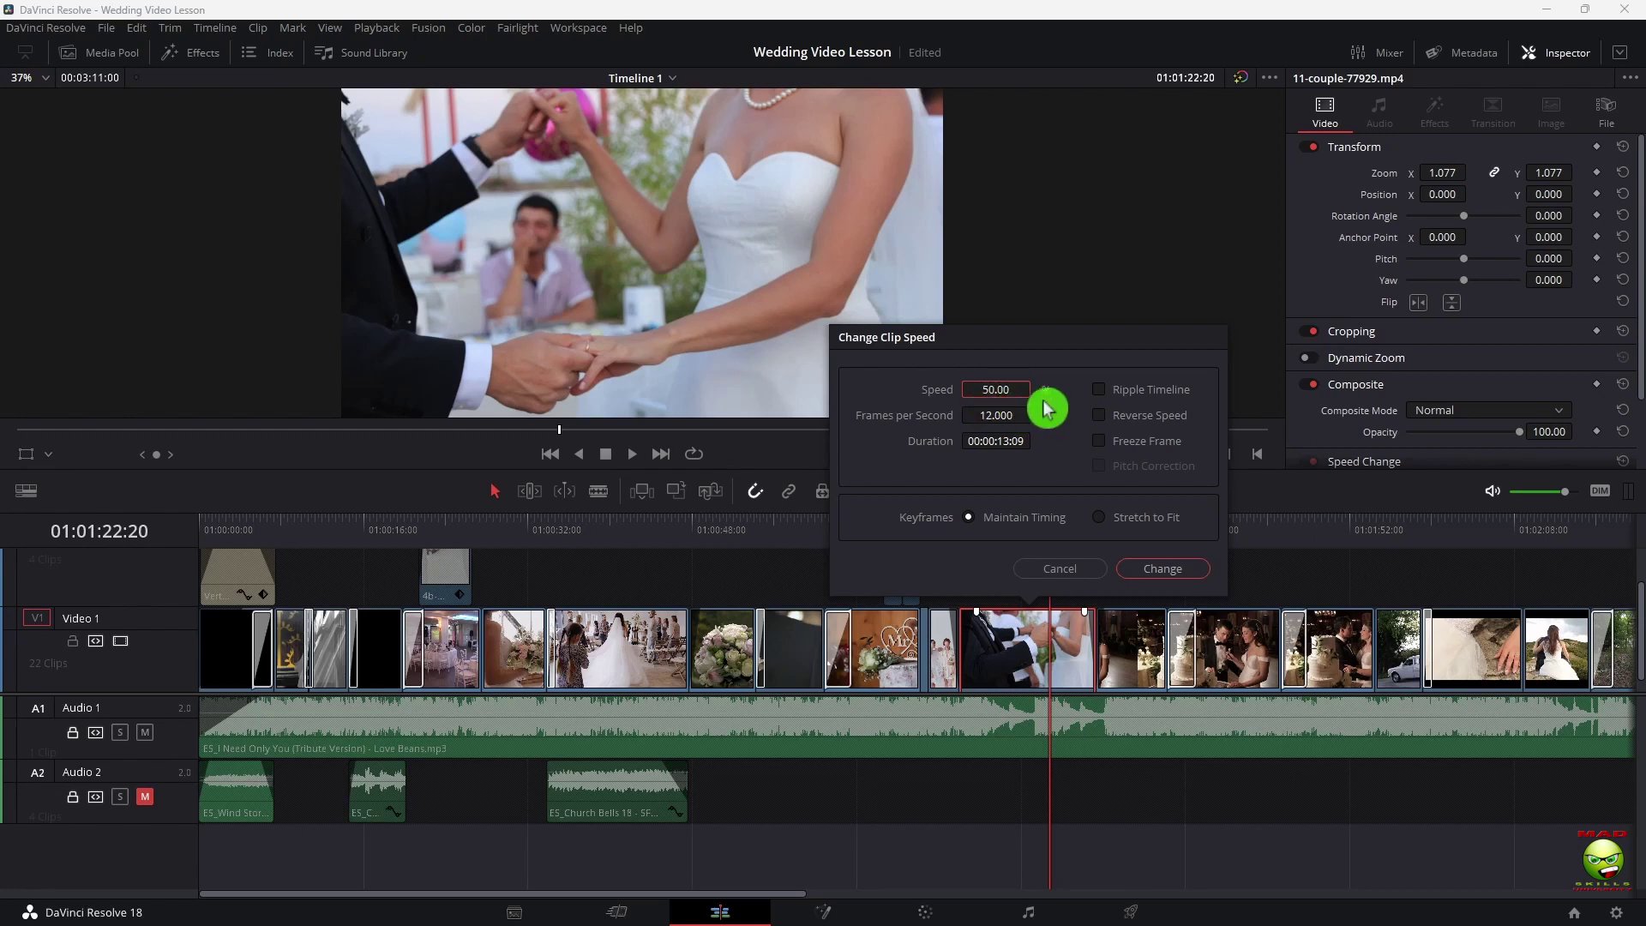
{"action": "left_click", "coordinate": [1069, 571]}
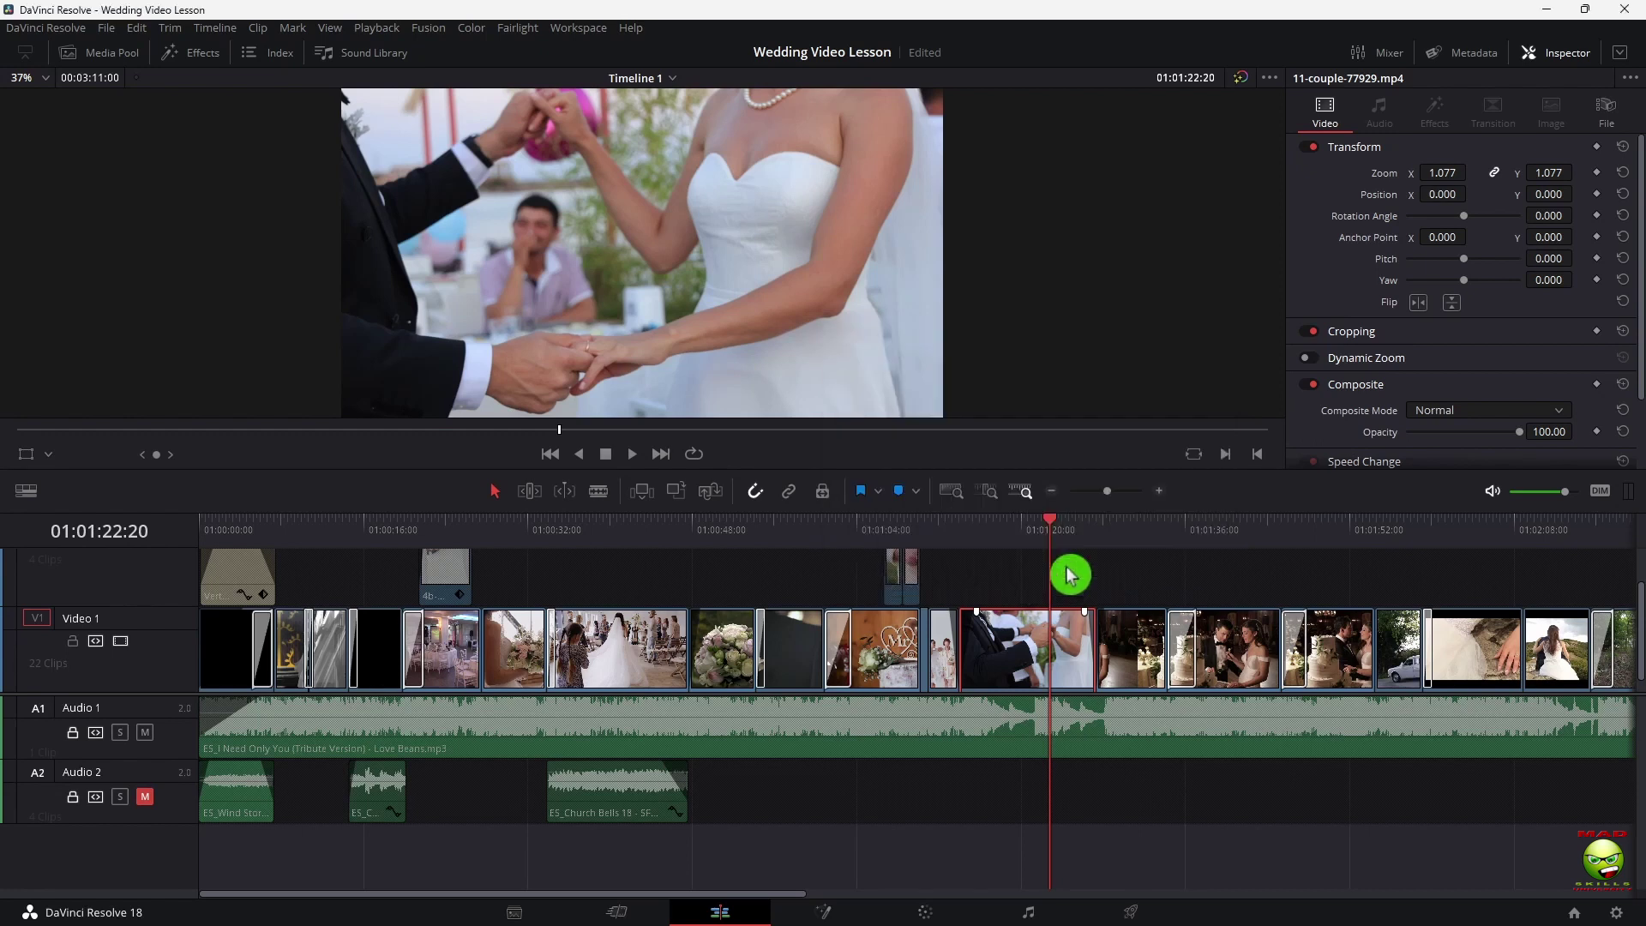
{"action": "left_click", "coordinate": [975, 537]}
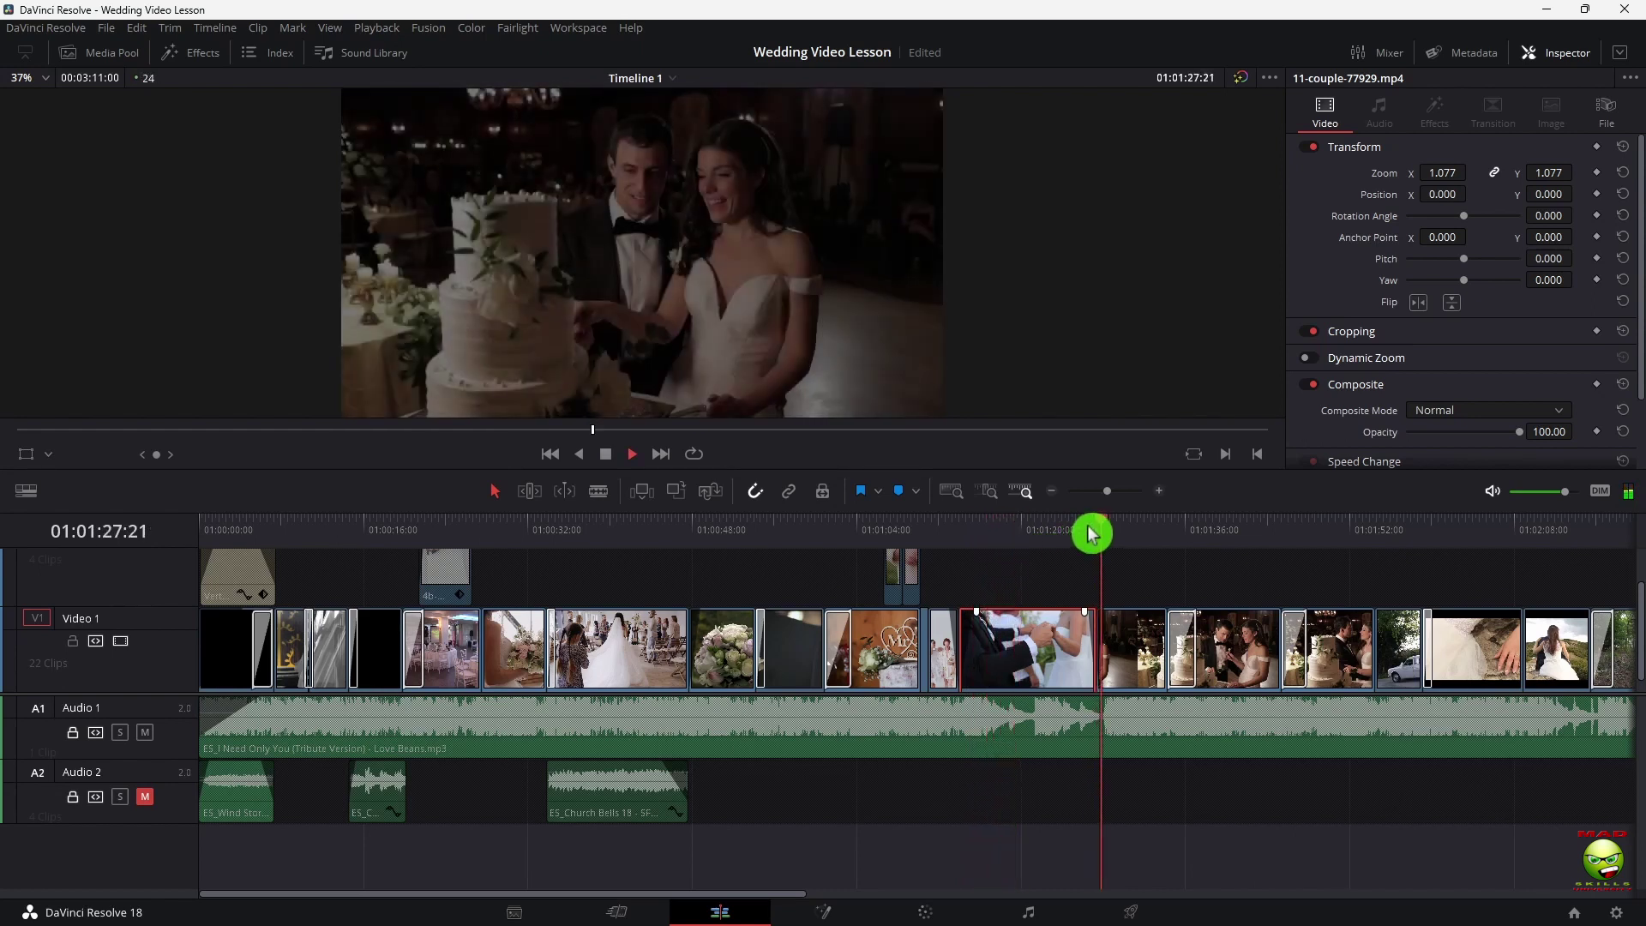
Scrub to 01:01:34:08 and play through the cake-cutting clip
{"action": "left_click_drag", "start_coordinate": [1098, 543], "coordinate": [1169, 536]}
{"action": "key", "text": "space"}
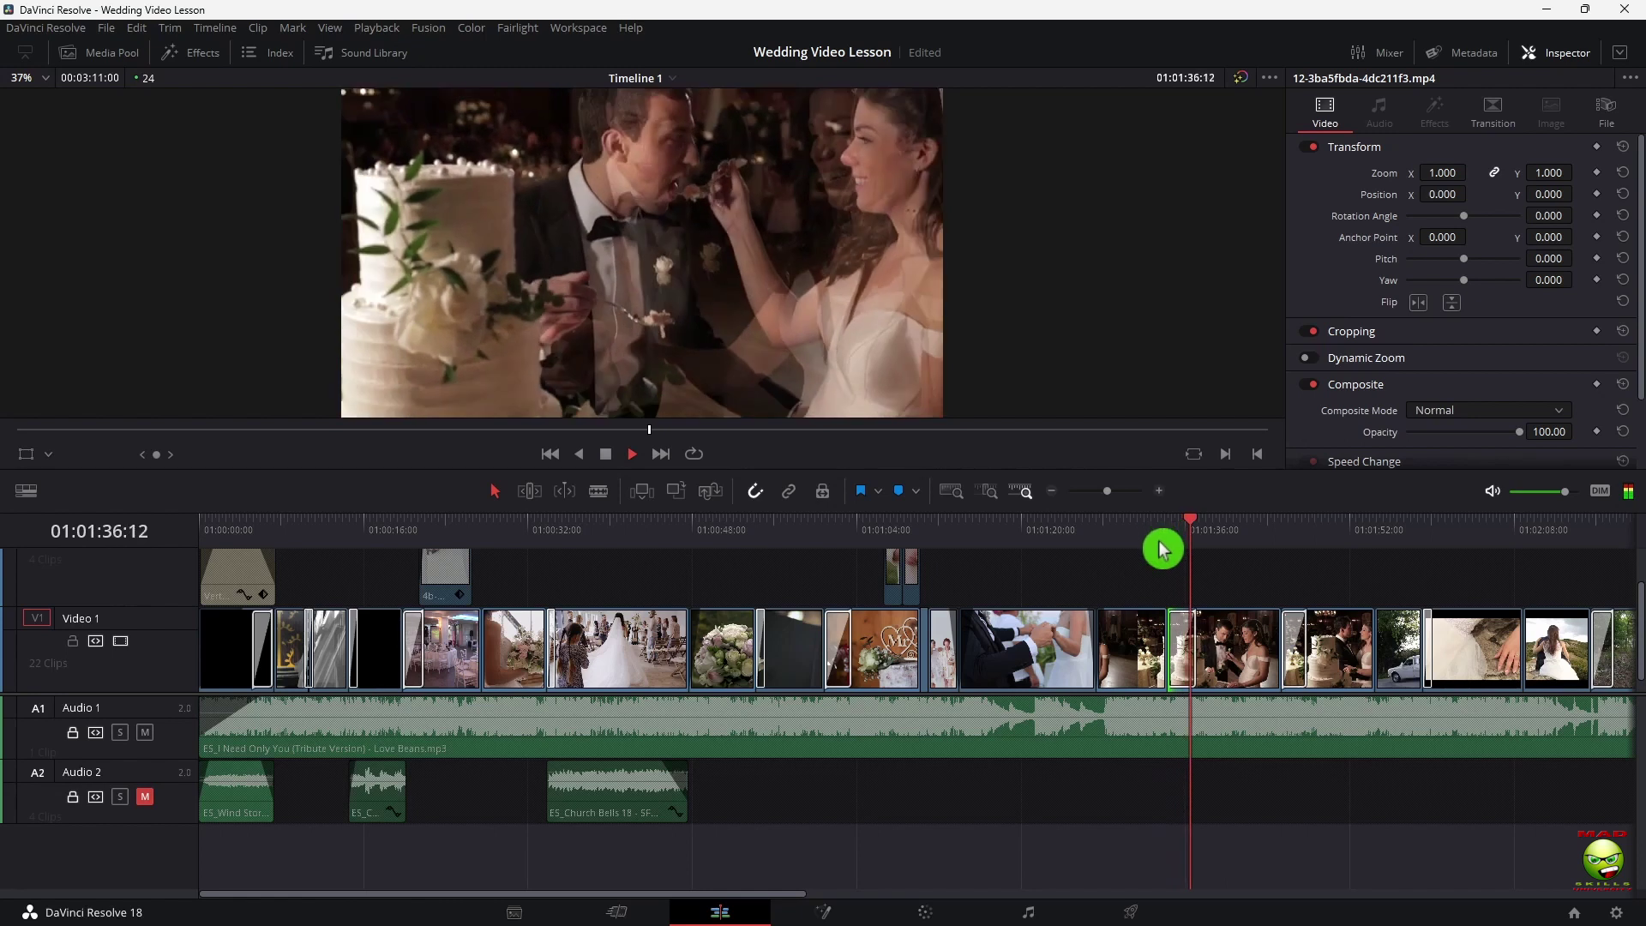
{"action": "key", "text": "space"}
{"action": "key", "text": "space"}
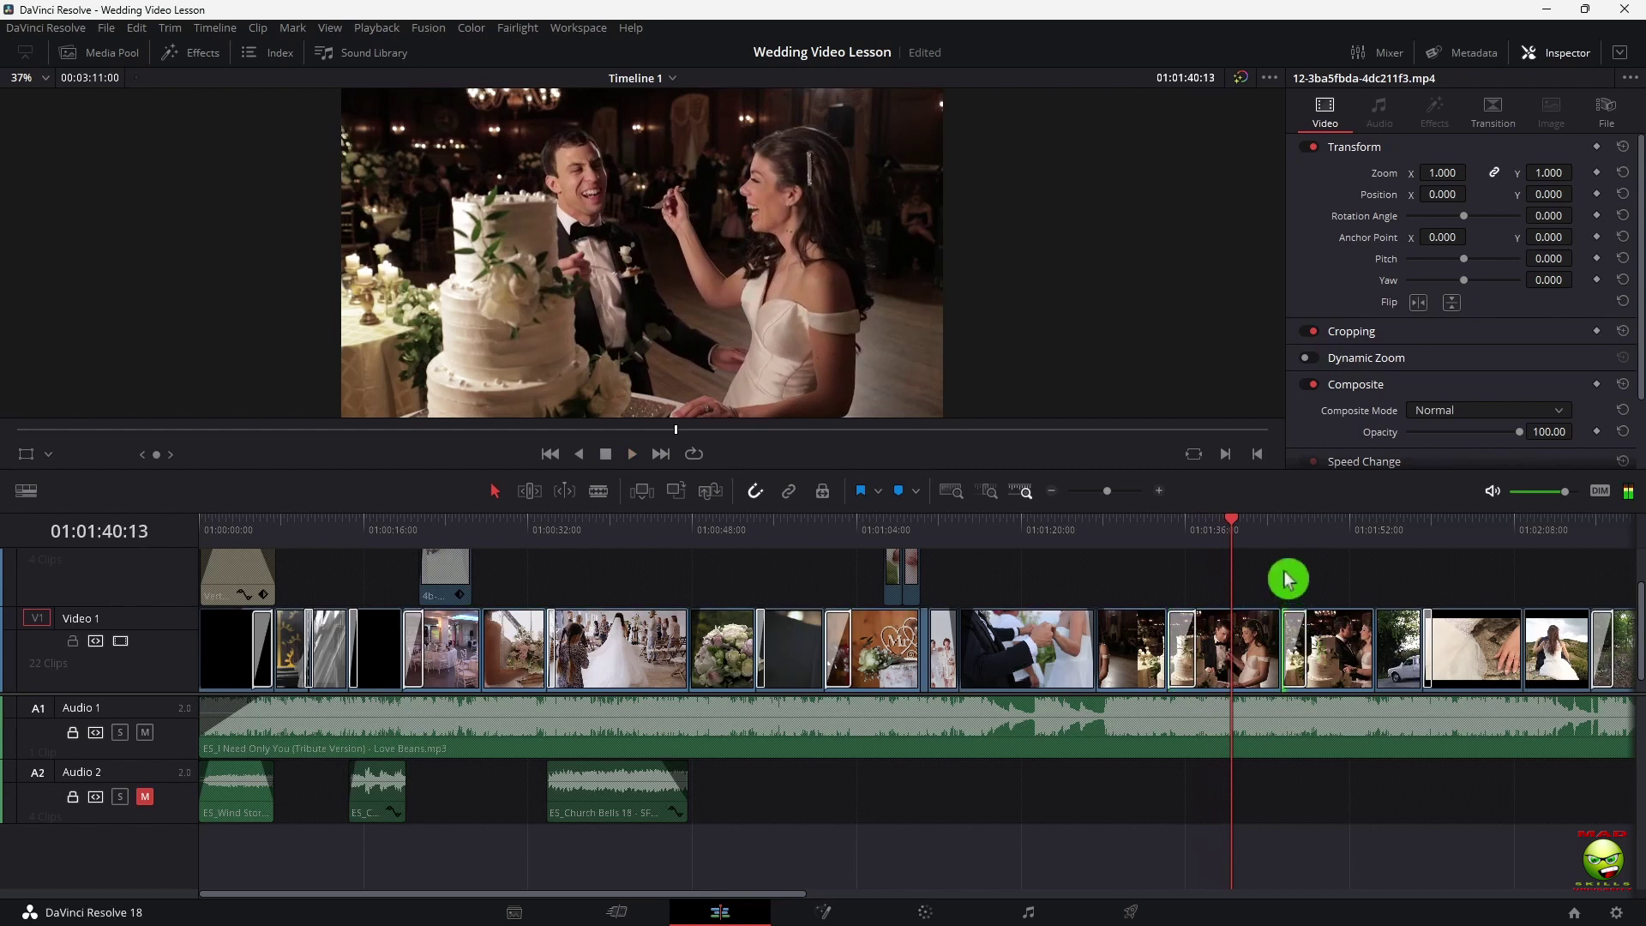
Inspect the Slide Up transition and play past it into the car clip
{"action": "key", "text": "Down"}
{"action": "left_click", "coordinate": [1296, 656]}
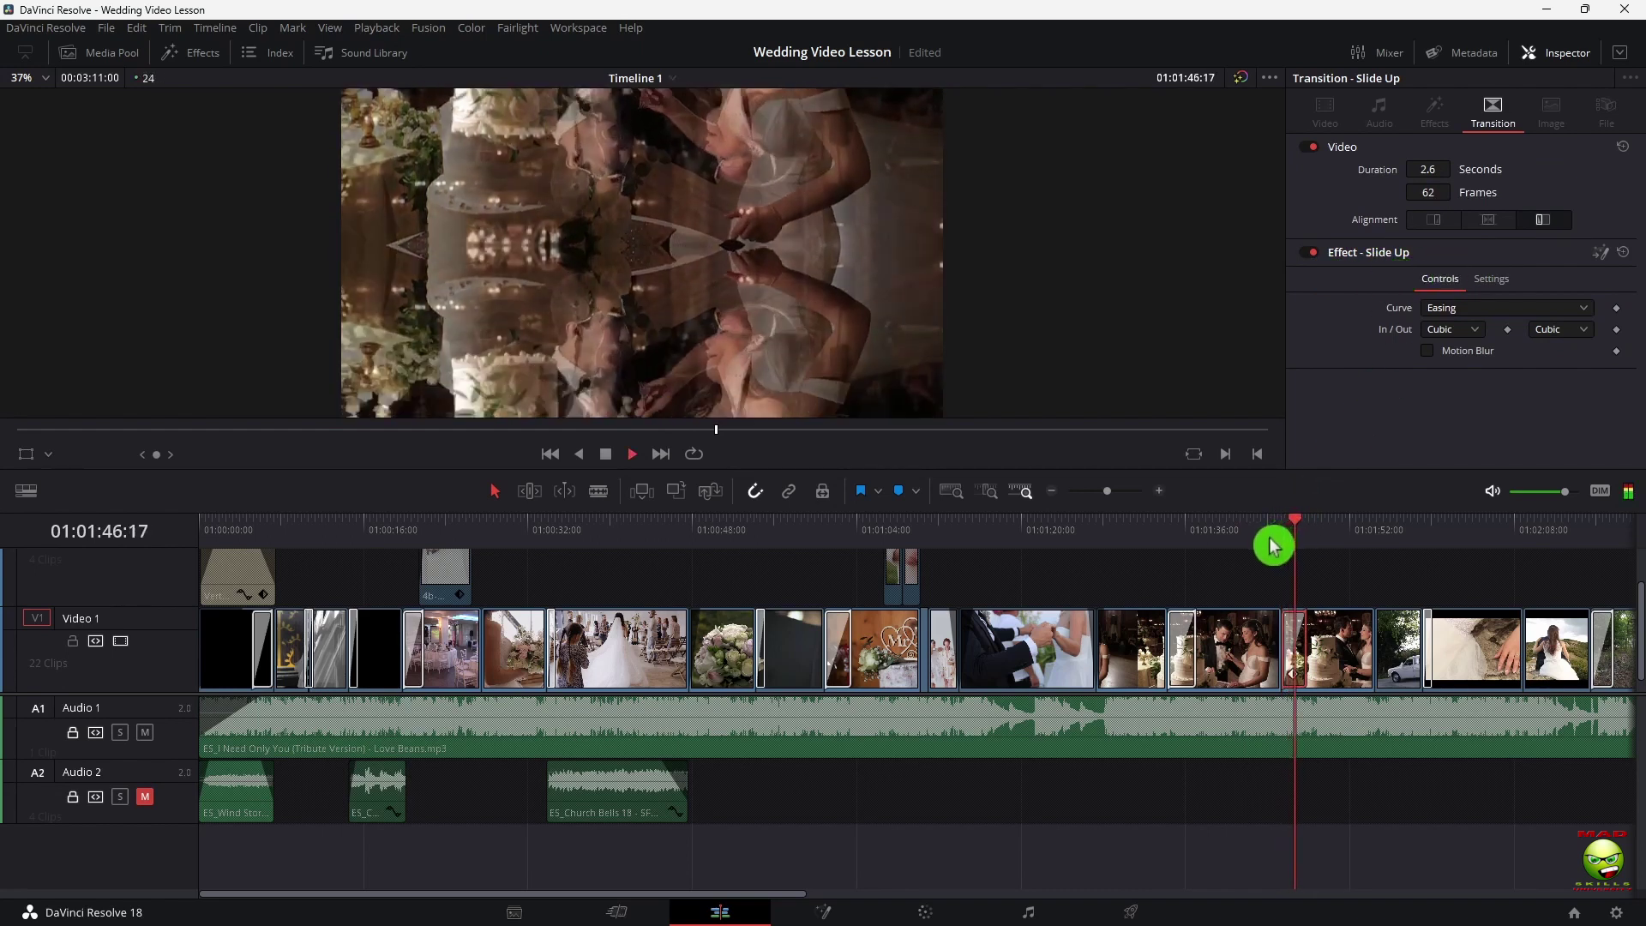
{"action": "key", "text": "space"}
{"action": "key", "text": "Down"}
{"action": "key", "text": "space"}
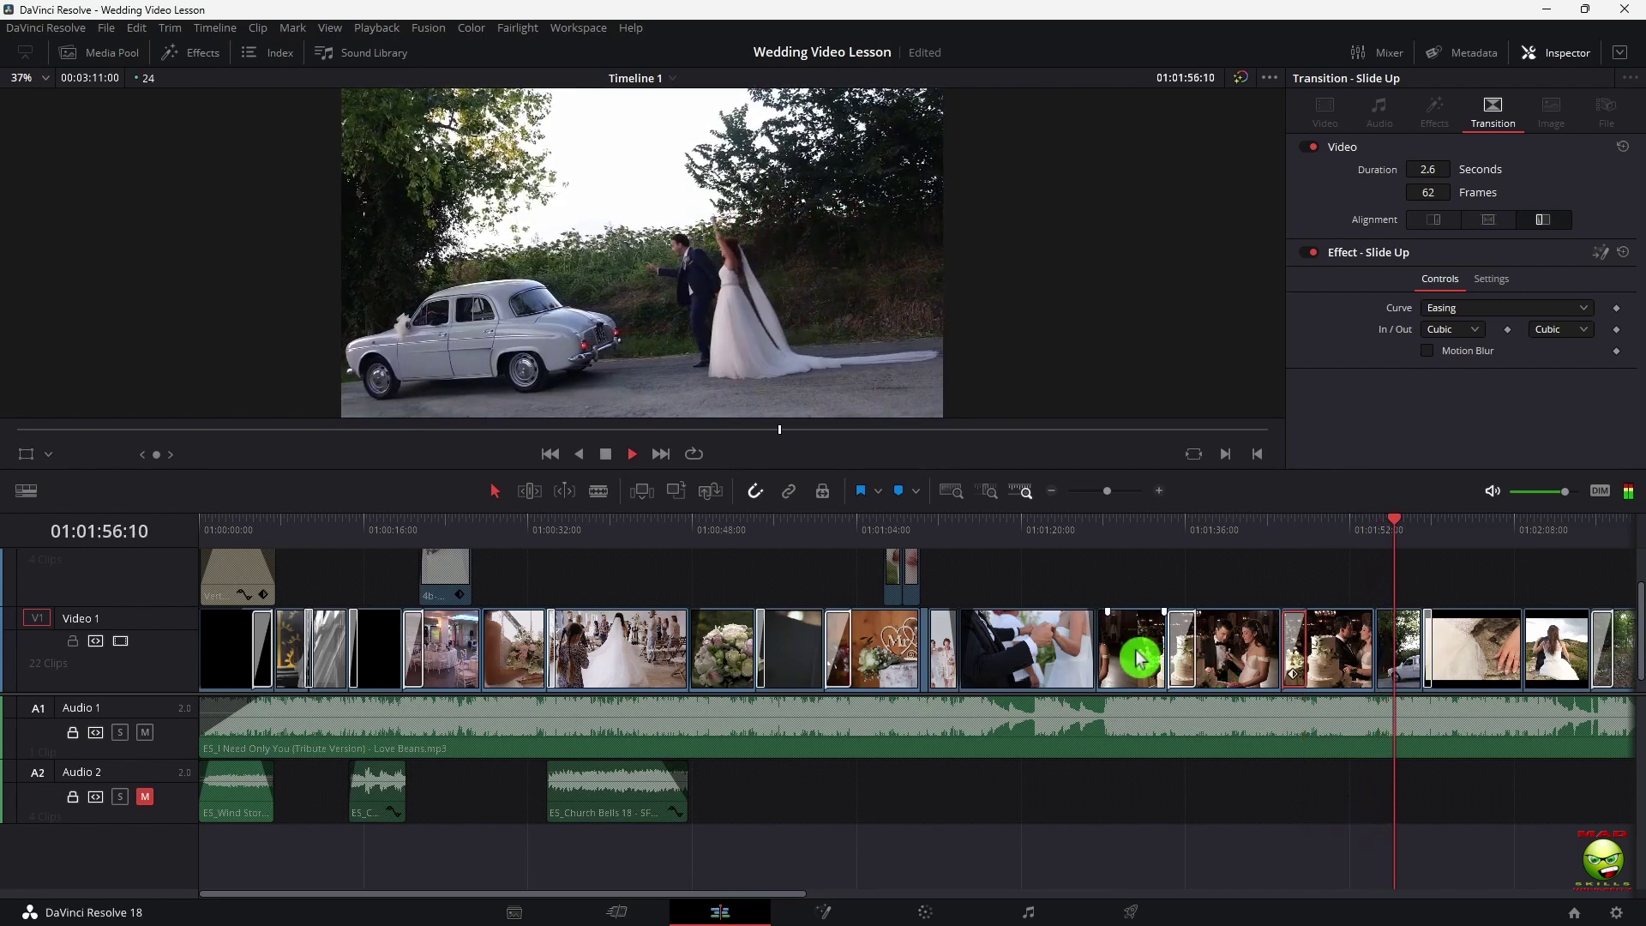
{"action": "key", "text": "space"}
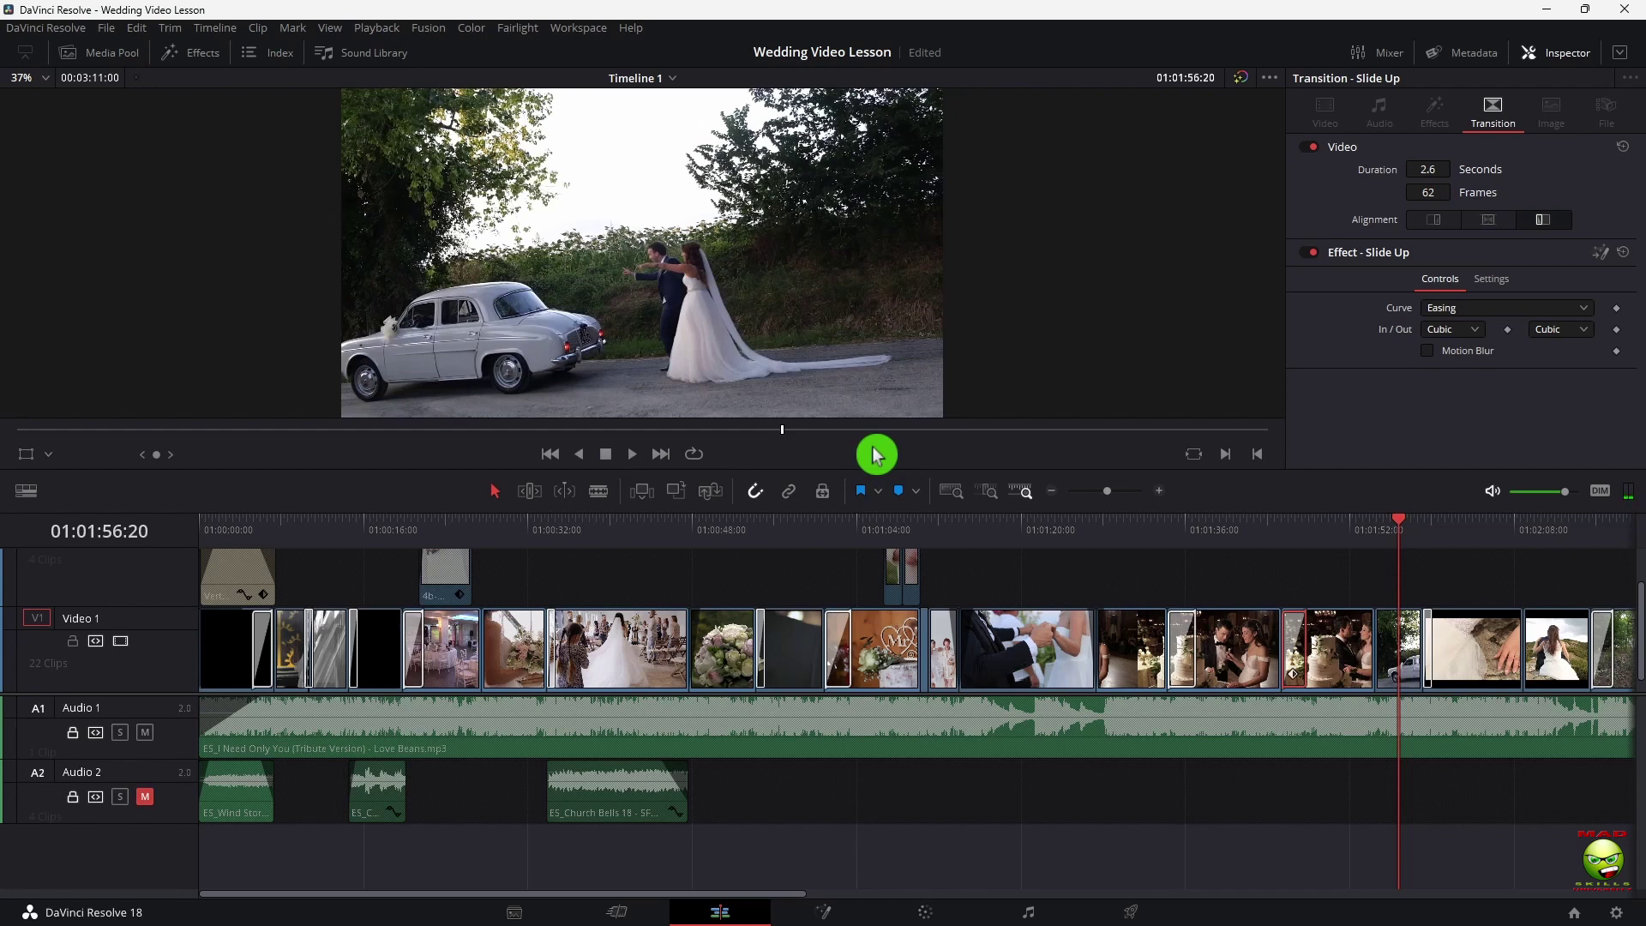
Play from 01:01:58:23 and inspect the Film Strip transition
{"action": "left_click", "coordinate": [1427, 529]}
{"action": "key", "text": "space"}
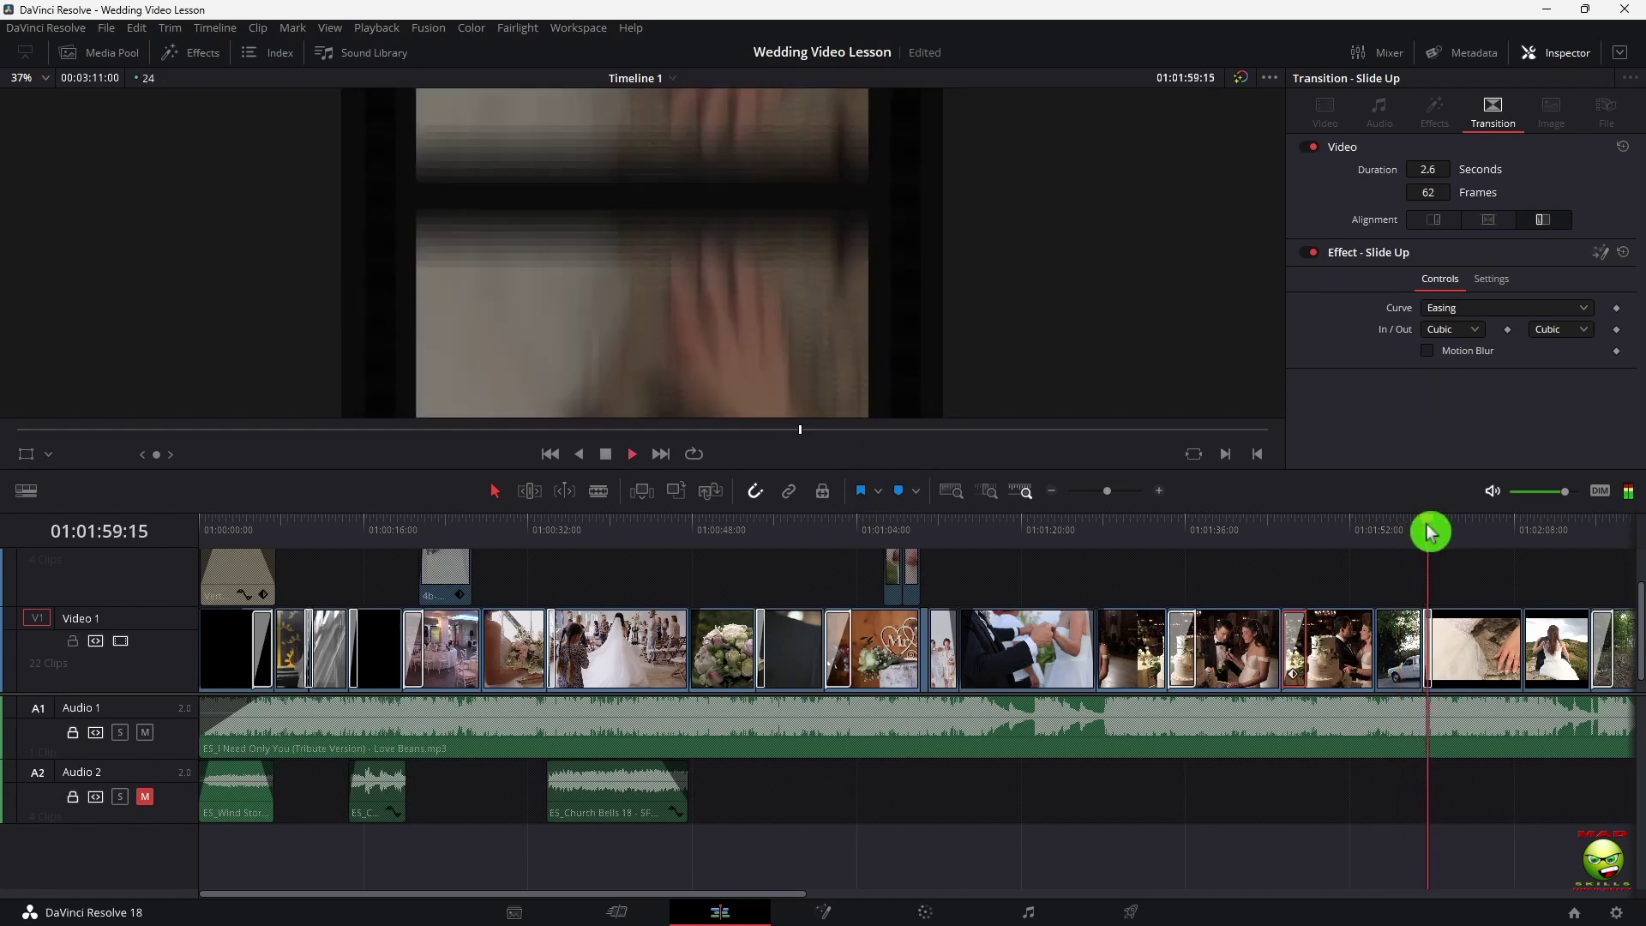
{"action": "key", "text": "space"}
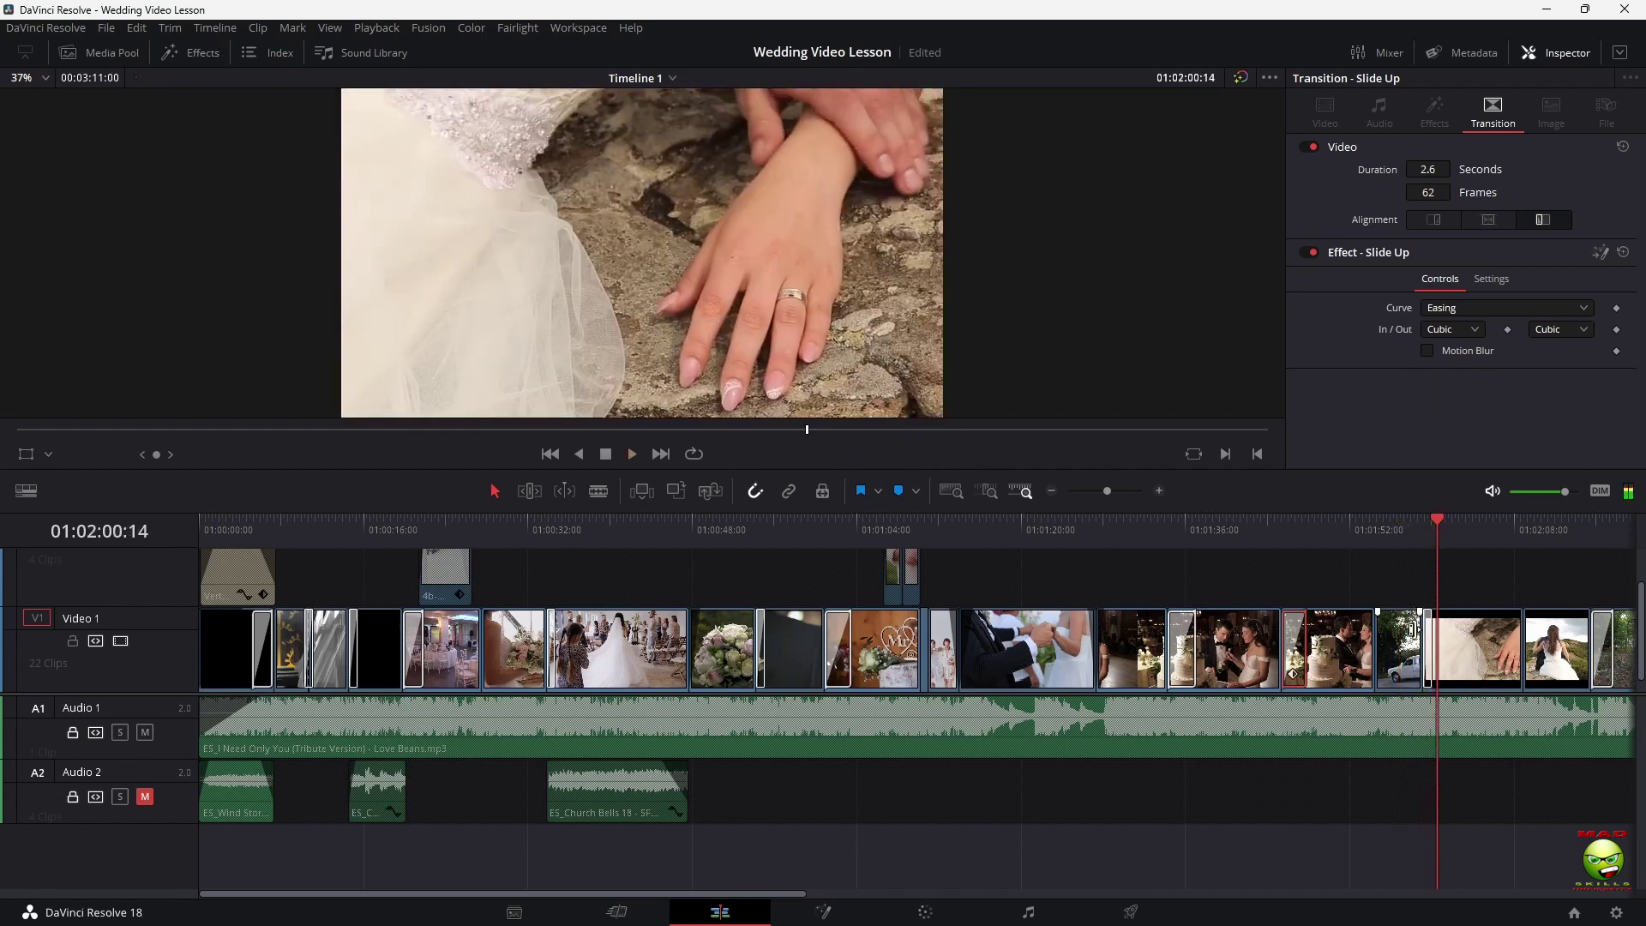
{"action": "left_click", "coordinate": [1429, 646]}
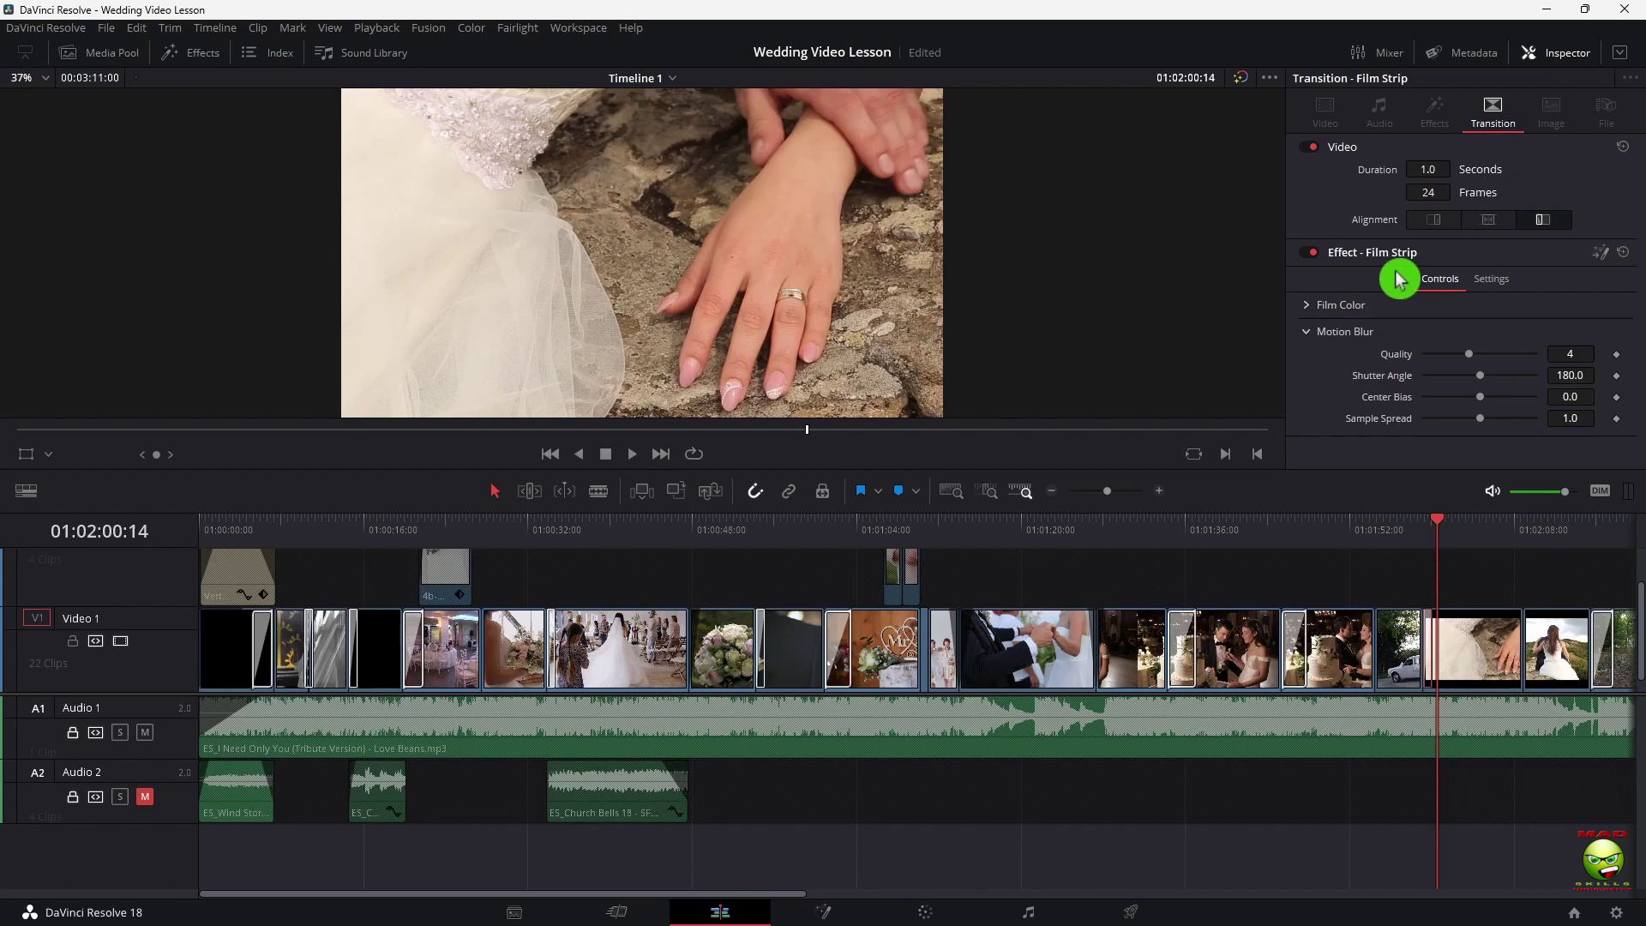
Inspect the final 2.4-second (58-frame) Cross Dissolve and play it near the timeline's end
{"action": "left_click", "coordinate": [1600, 652]}
{"action": "left_click", "coordinate": [1595, 530]}
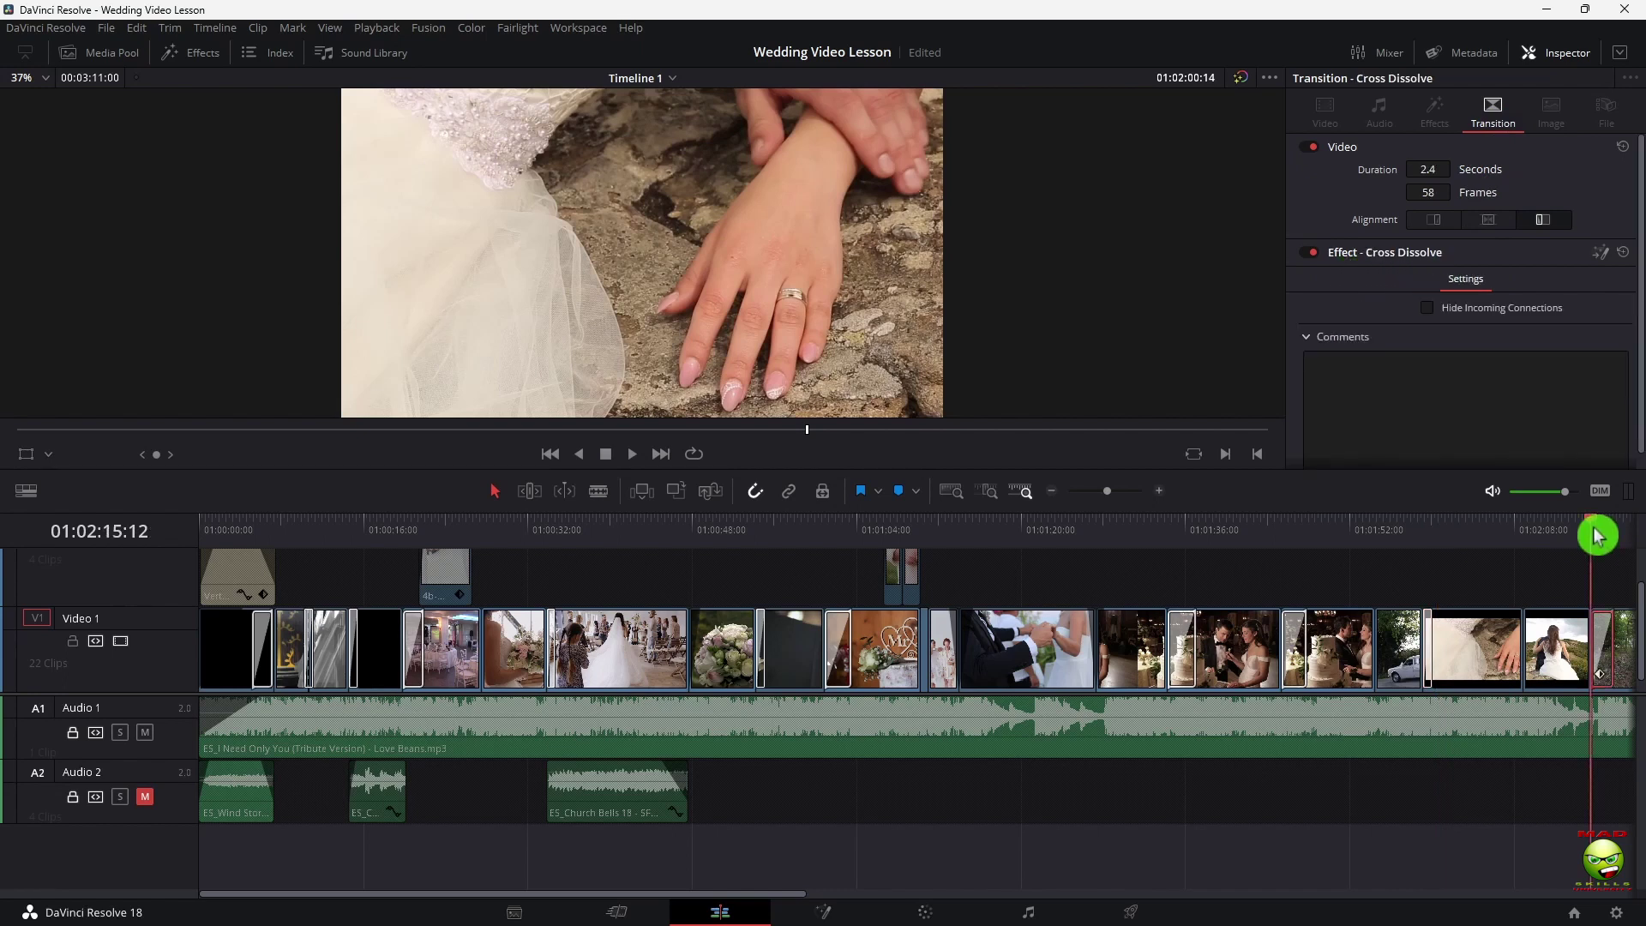
{"action": "key", "text": "space"}
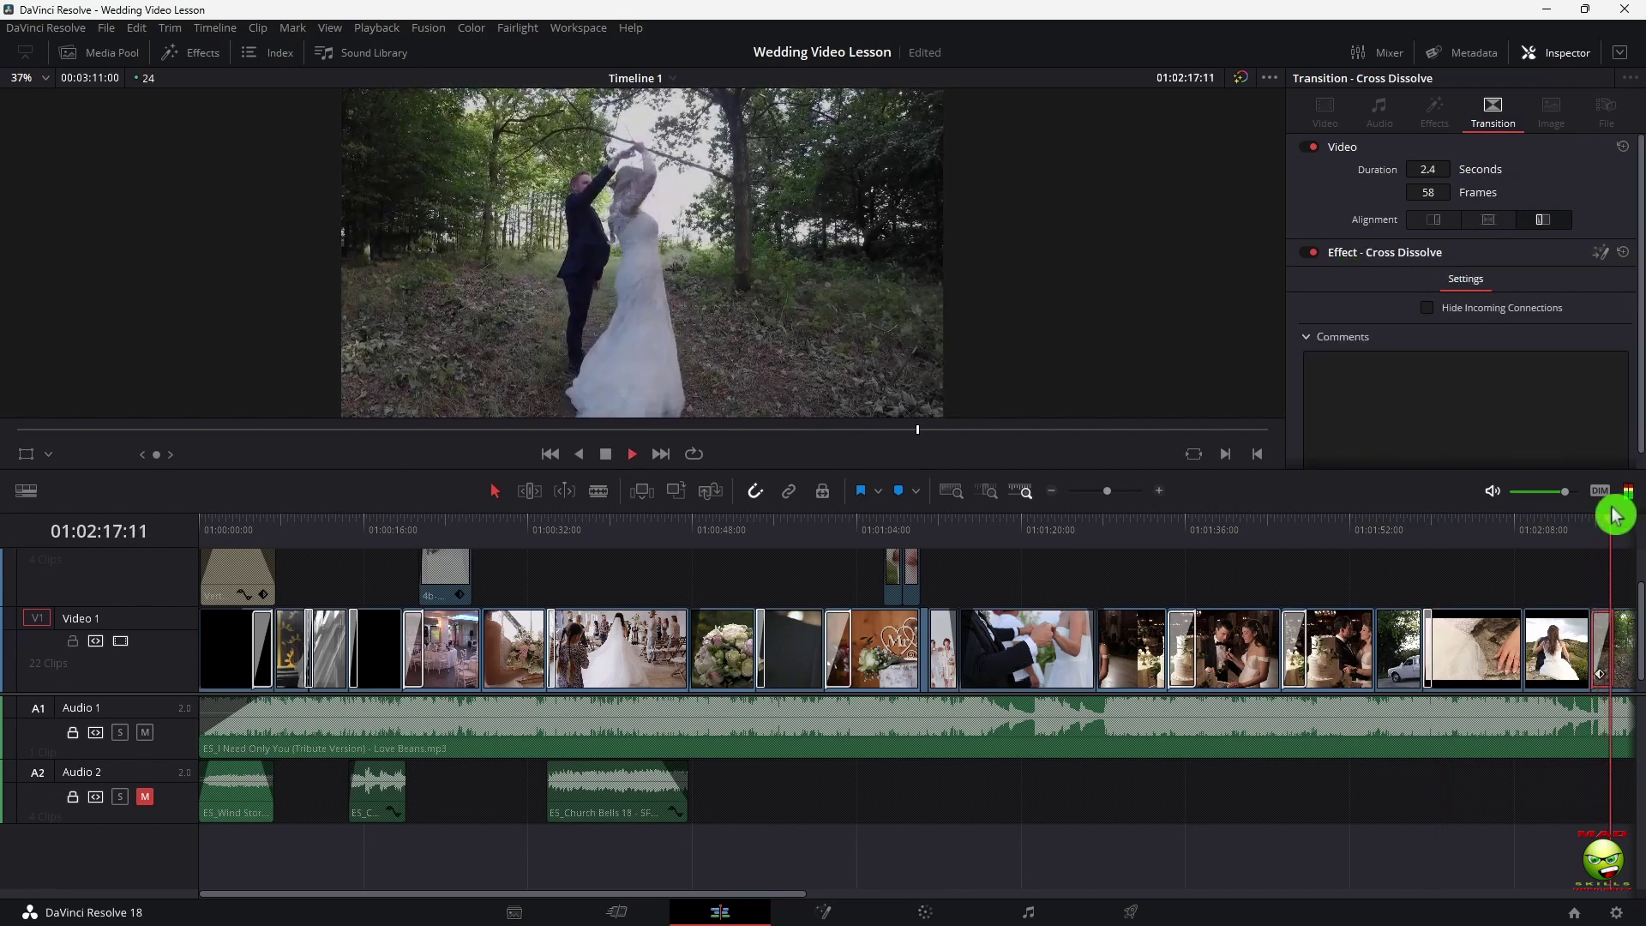
{"action": "key", "text": "space"}
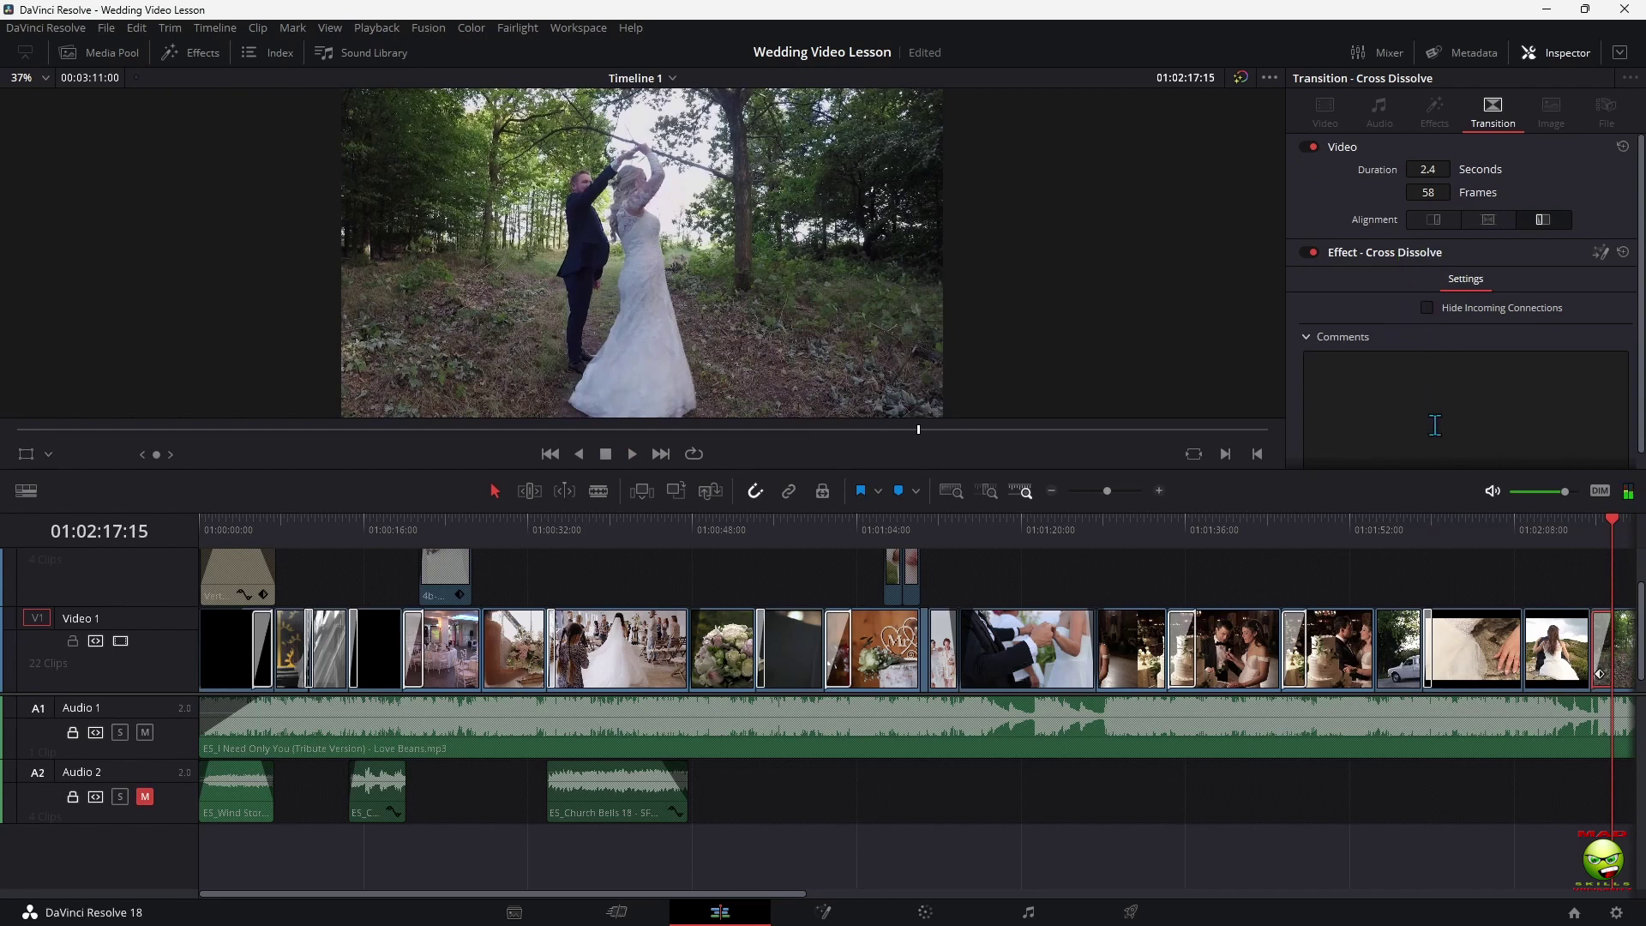
Preview the cross dissolve by playing from just before it
{"action": "left_click", "coordinate": [1437, 524]}
{"action": "scroll", "coordinate": [1474, 554], "scroll_direction": "right", "scroll_amount": 10}
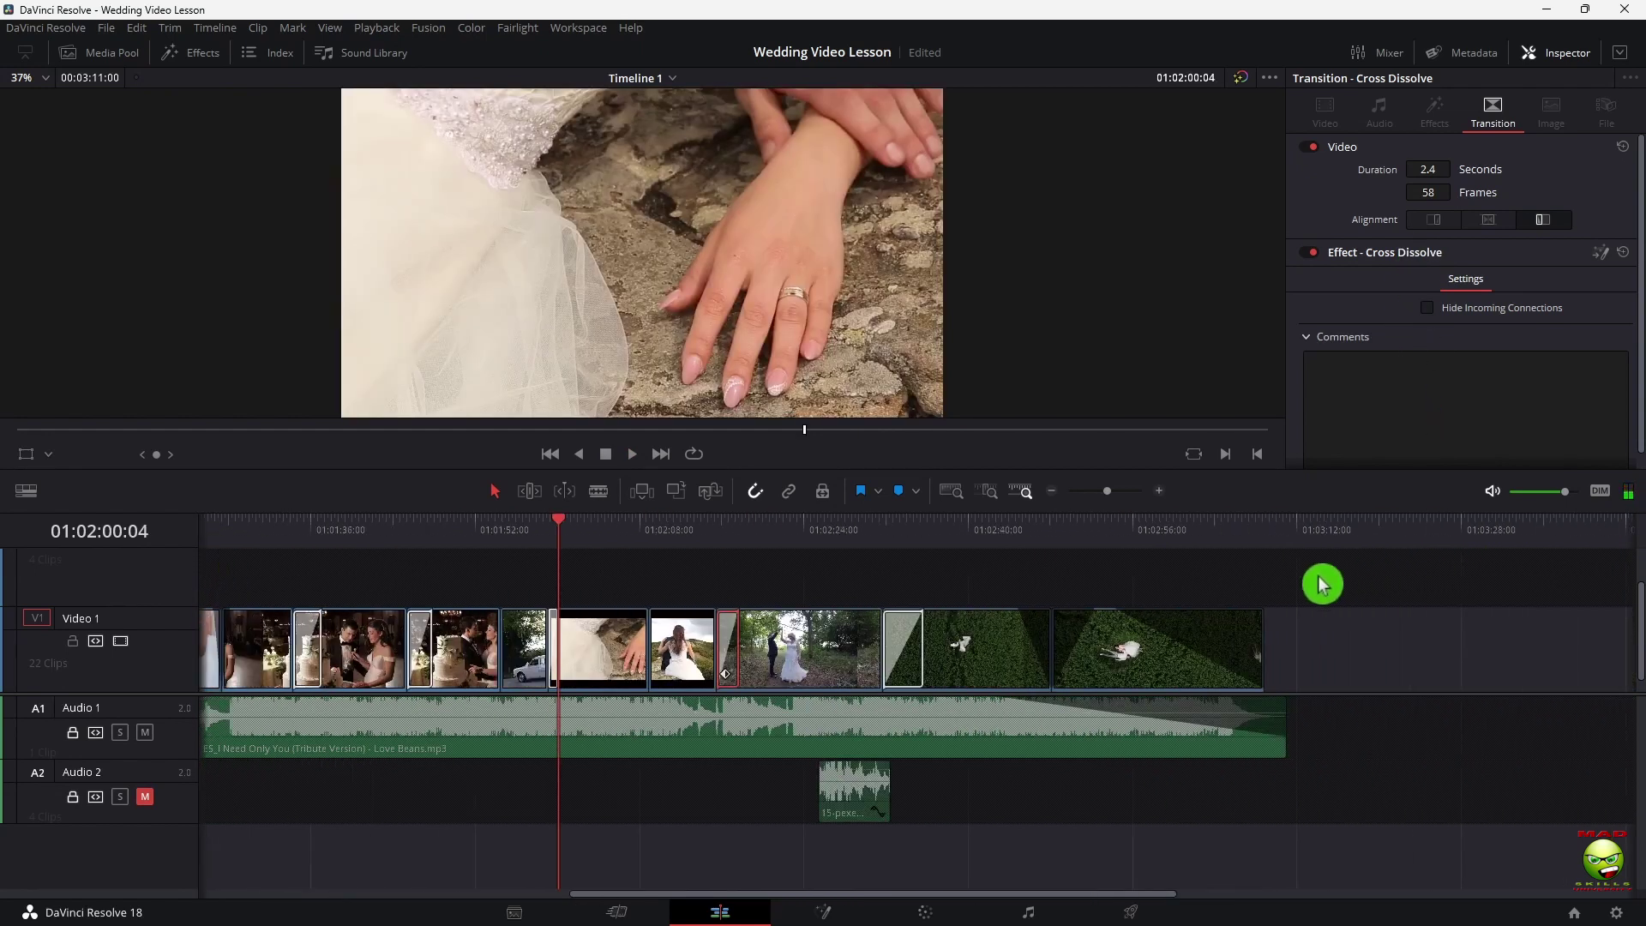
{"action": "left_click", "coordinate": [719, 534]}
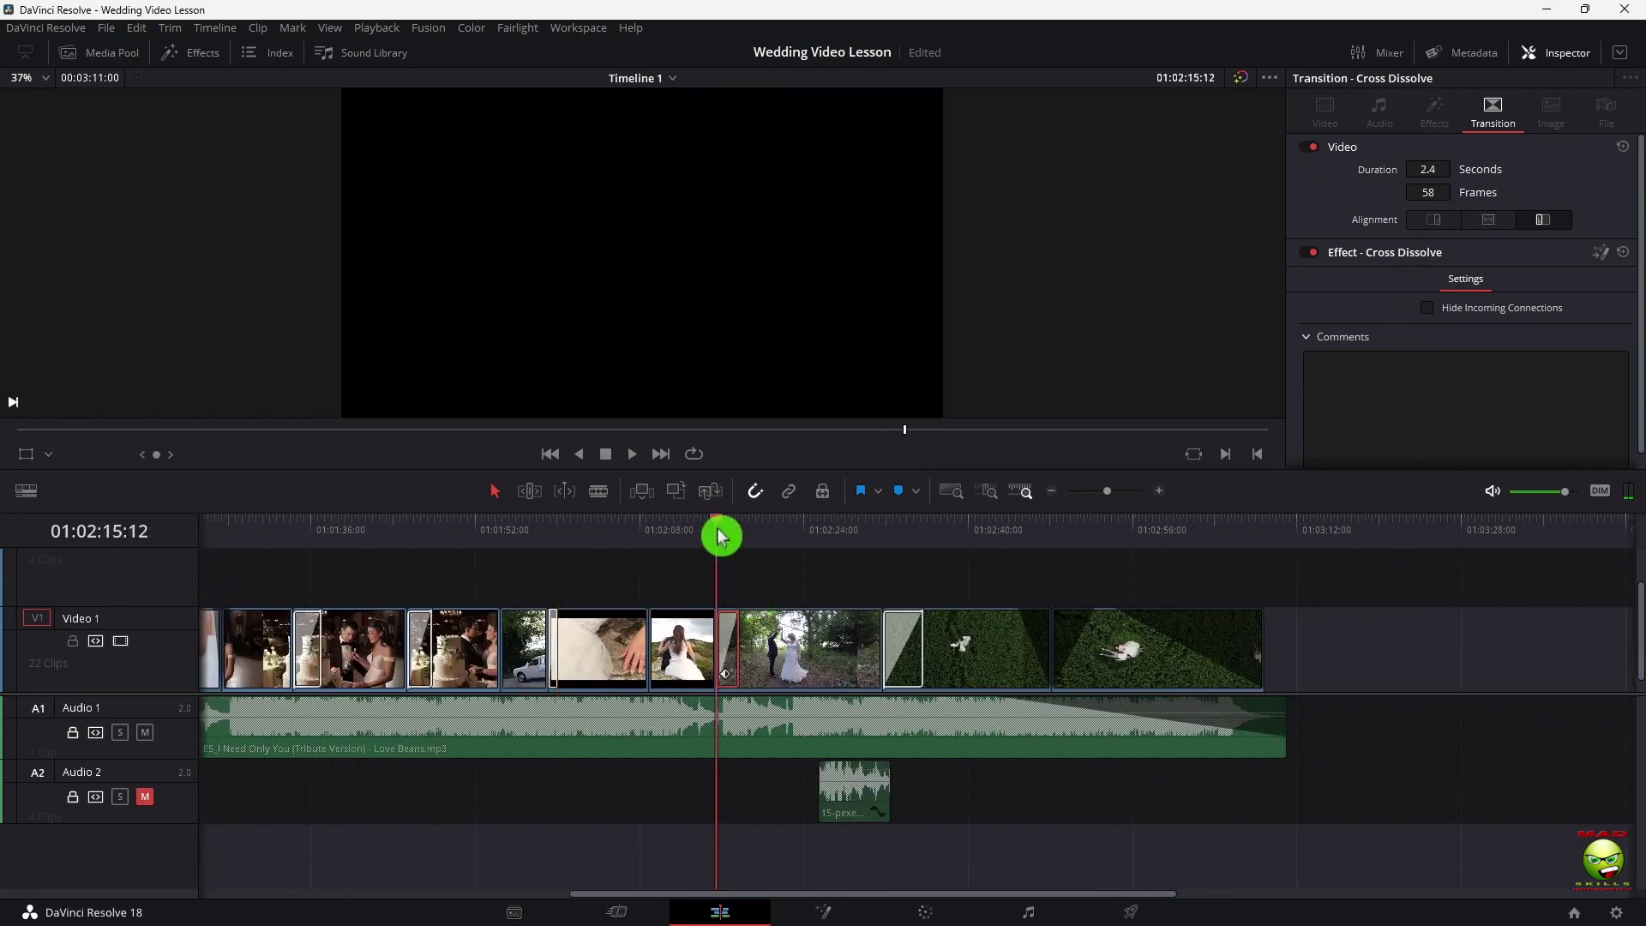
{"action": "key", "text": "space"}
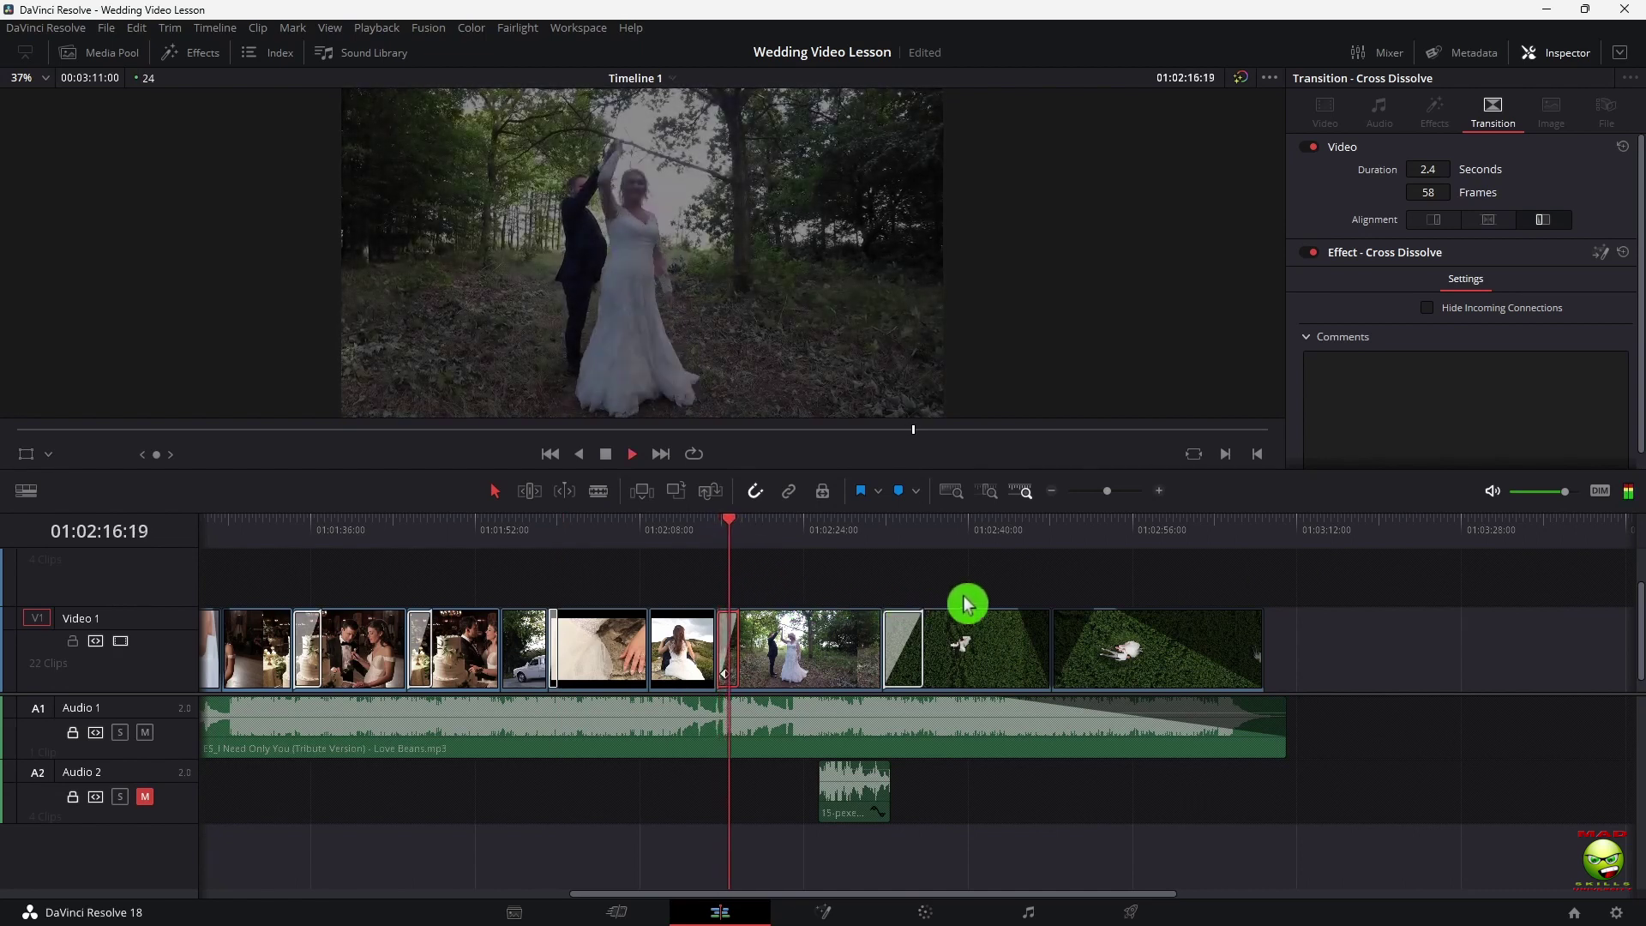
{"action": "key", "text": "space"}
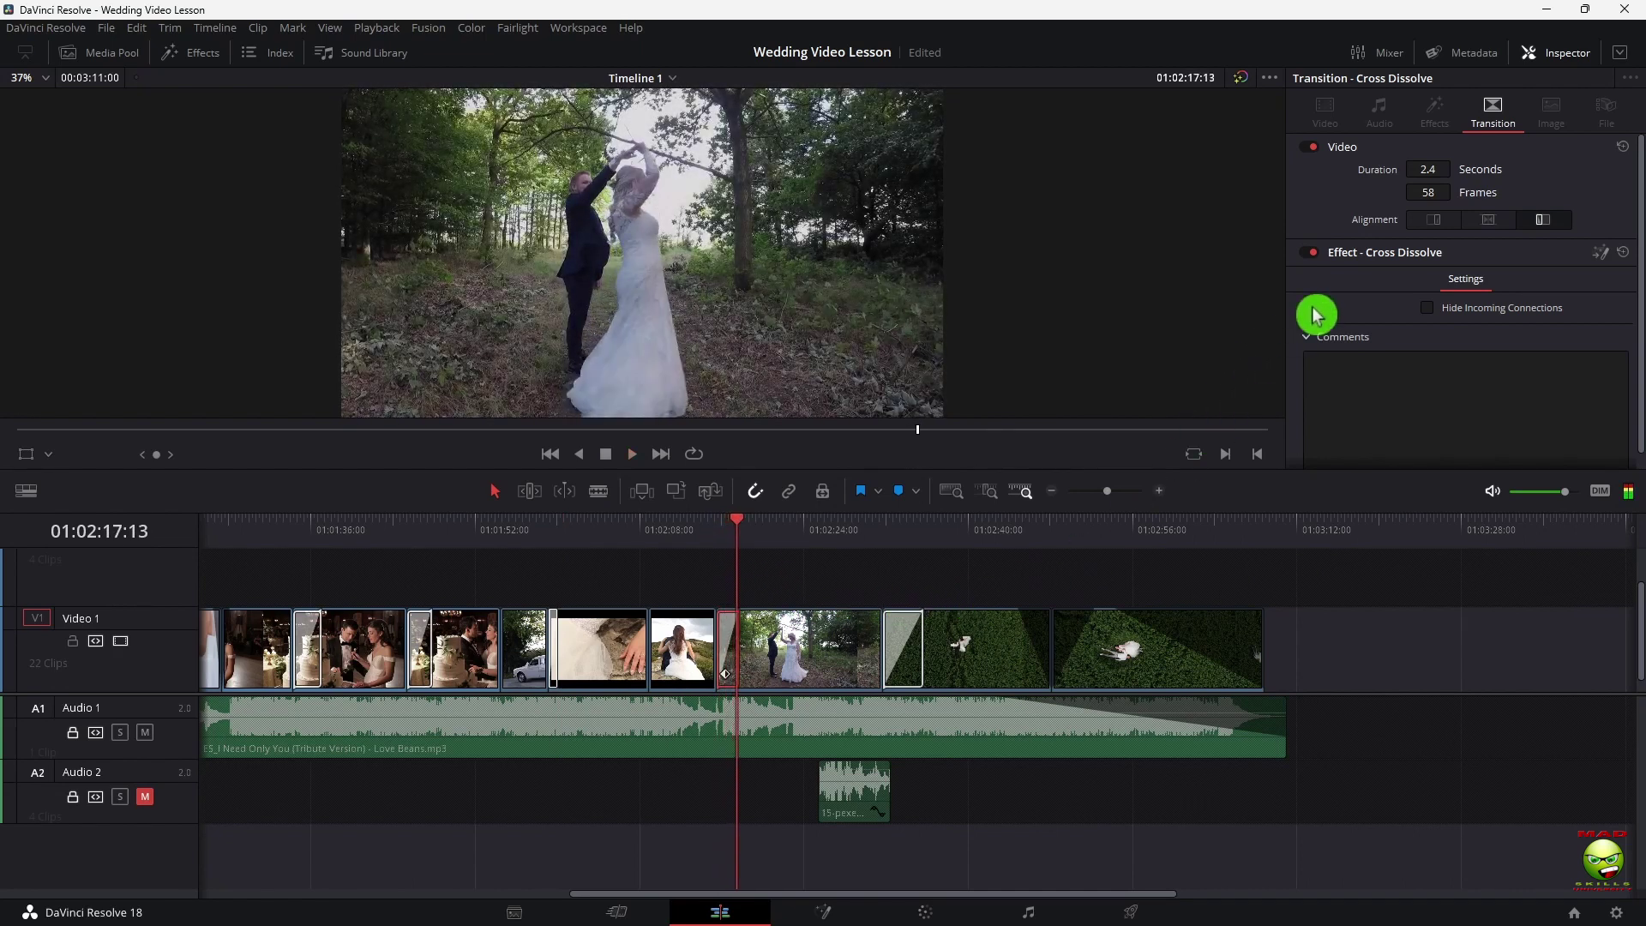
Select the Non-Additive Dissolve after the forest dance clip and preview it
{"action": "left_click", "coordinate": [896, 644]}
{"action": "left_click", "coordinate": [900, 543]}
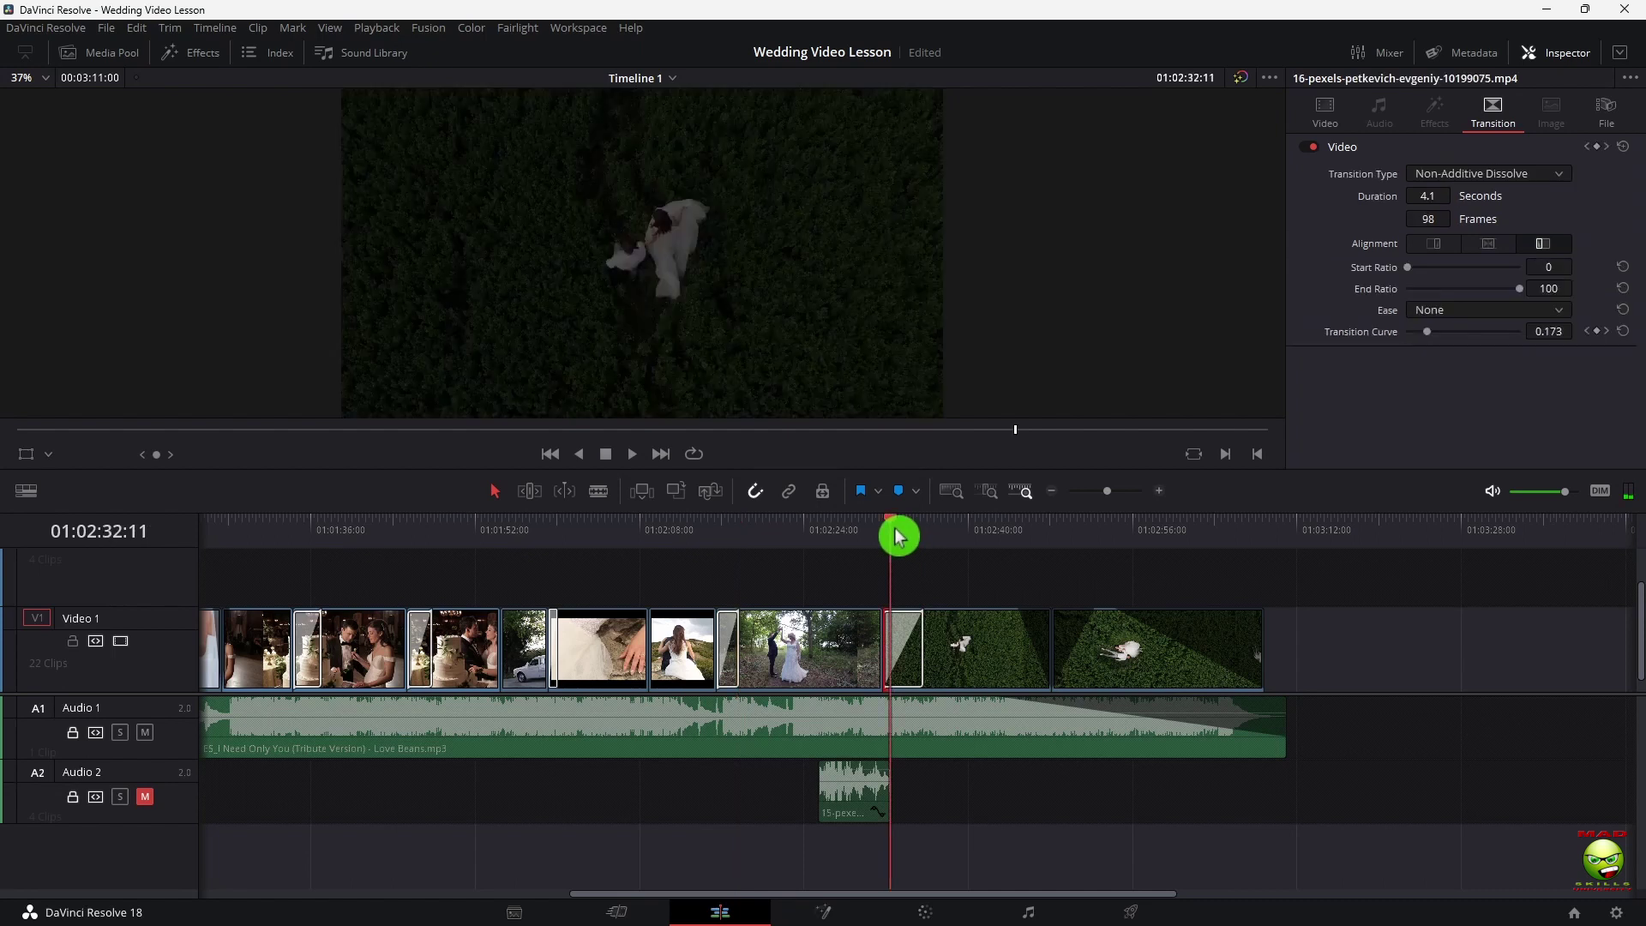
{"action": "key", "text": "space"}
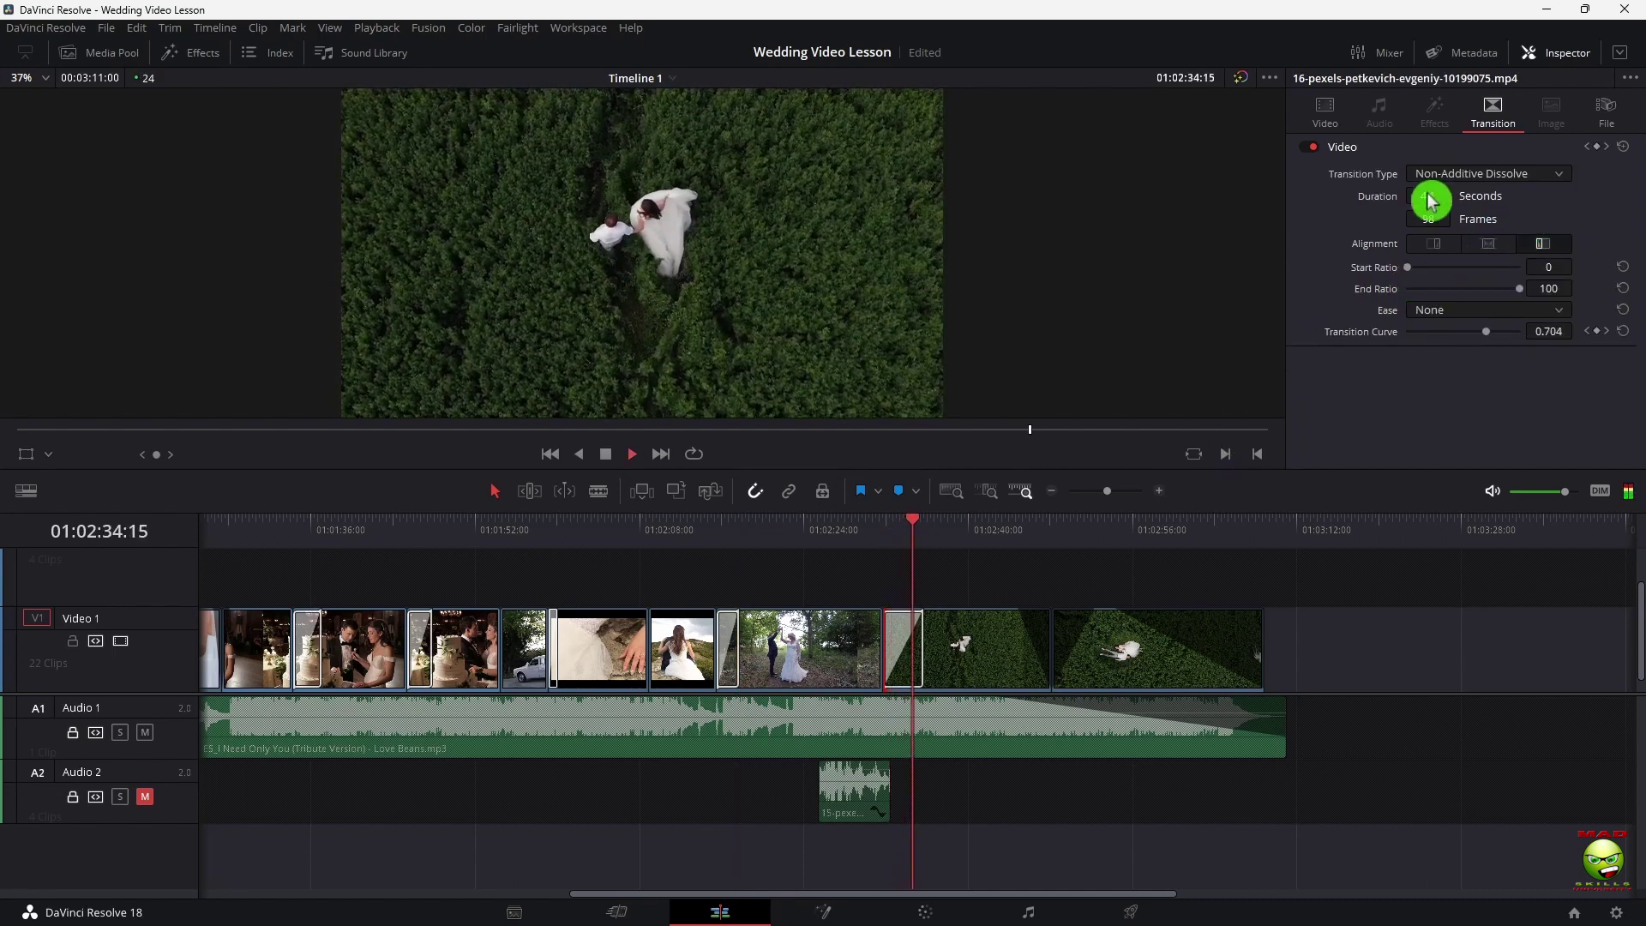
{"action": "key", "text": "space"}
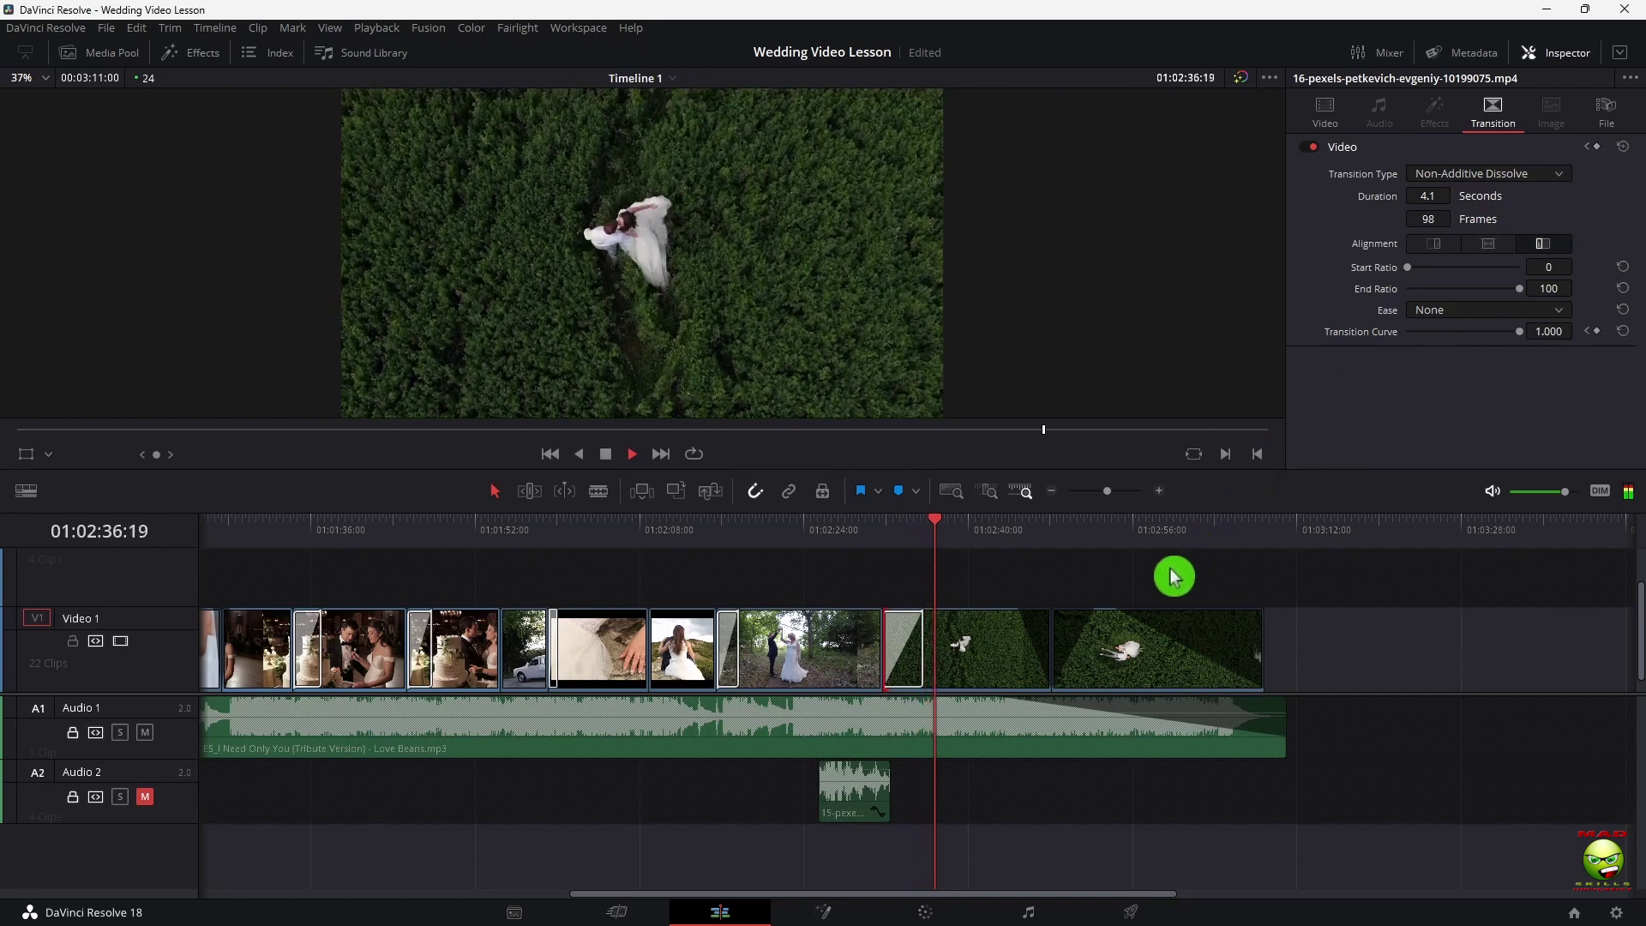
Select the final aerial clip 17 (Zoom 1.152) and scrub back to 01:00:00:00
{"action": "left_click", "coordinate": [1139, 612]}
{"action": "key", "text": "space"}
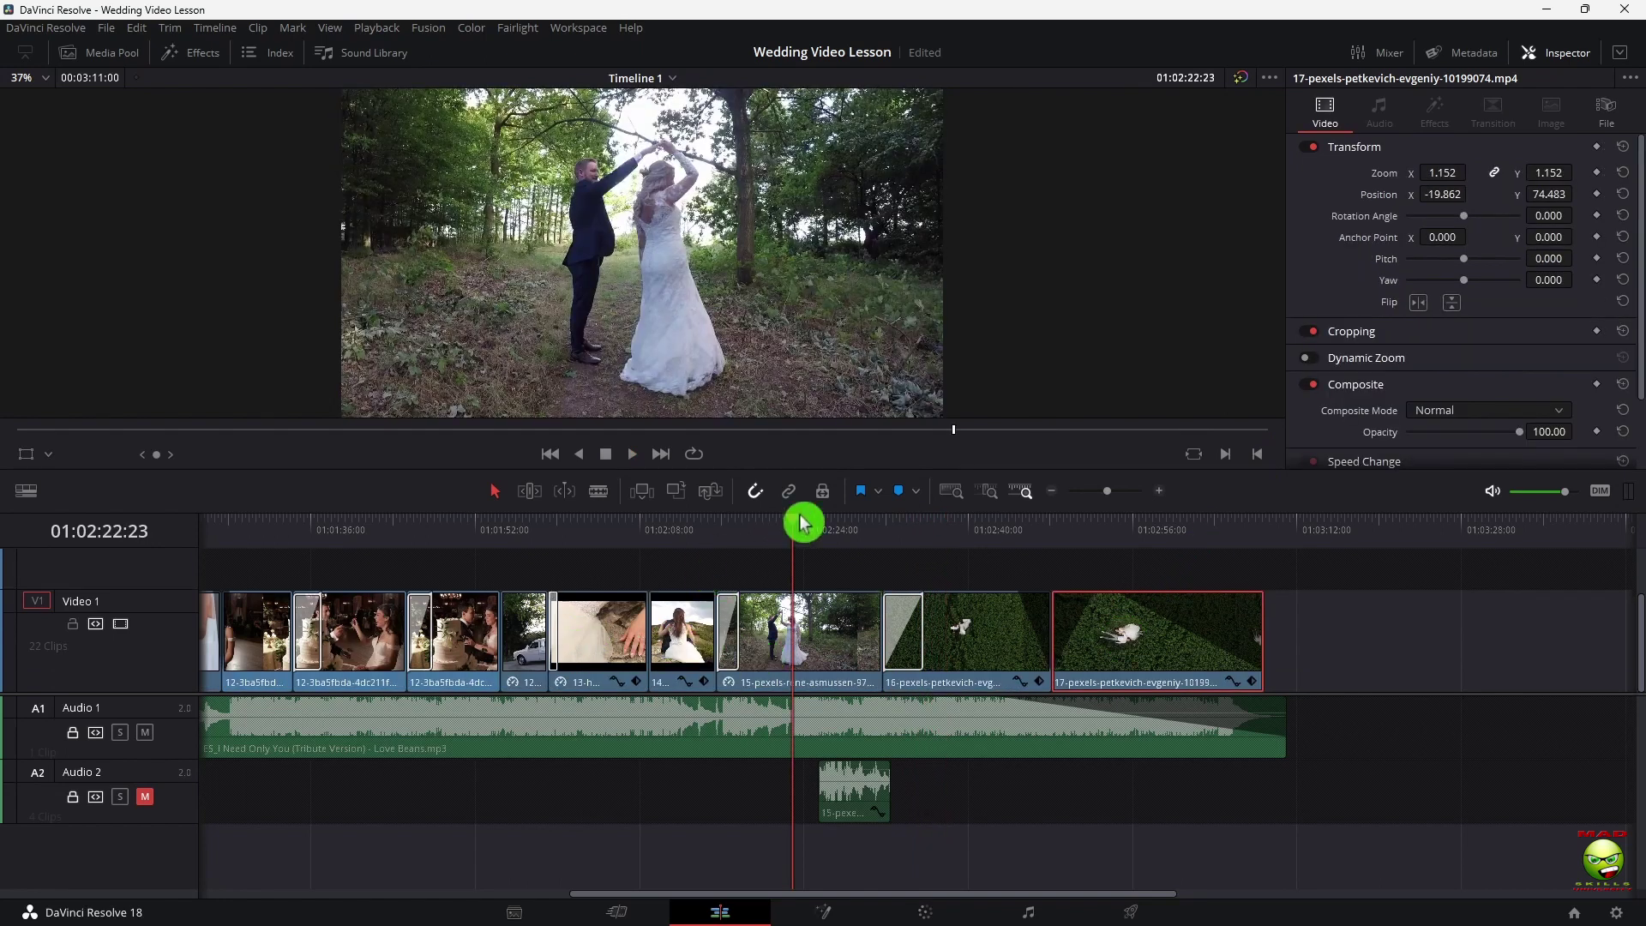
{"action": "left_click_drag", "start_coordinate": [798, 525], "coordinate": [8, 588]}
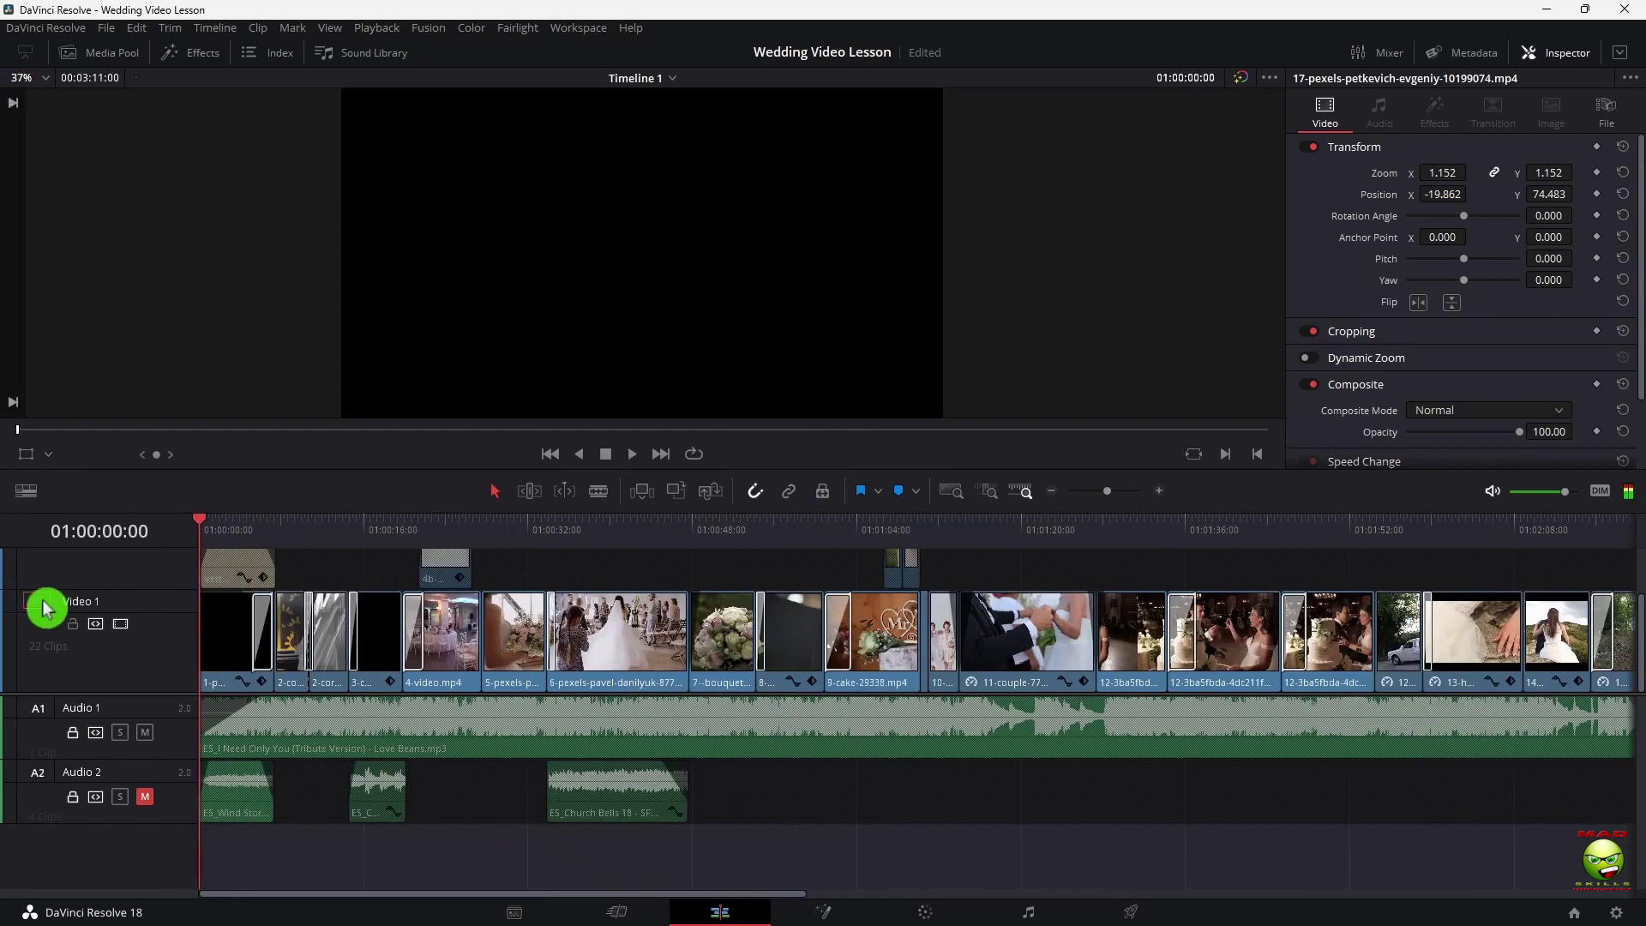
Fit the whole edit to the timeline, mute Audio 1 music and unmute Audio 2
{"action": "left_click", "coordinate": [673, 729]}
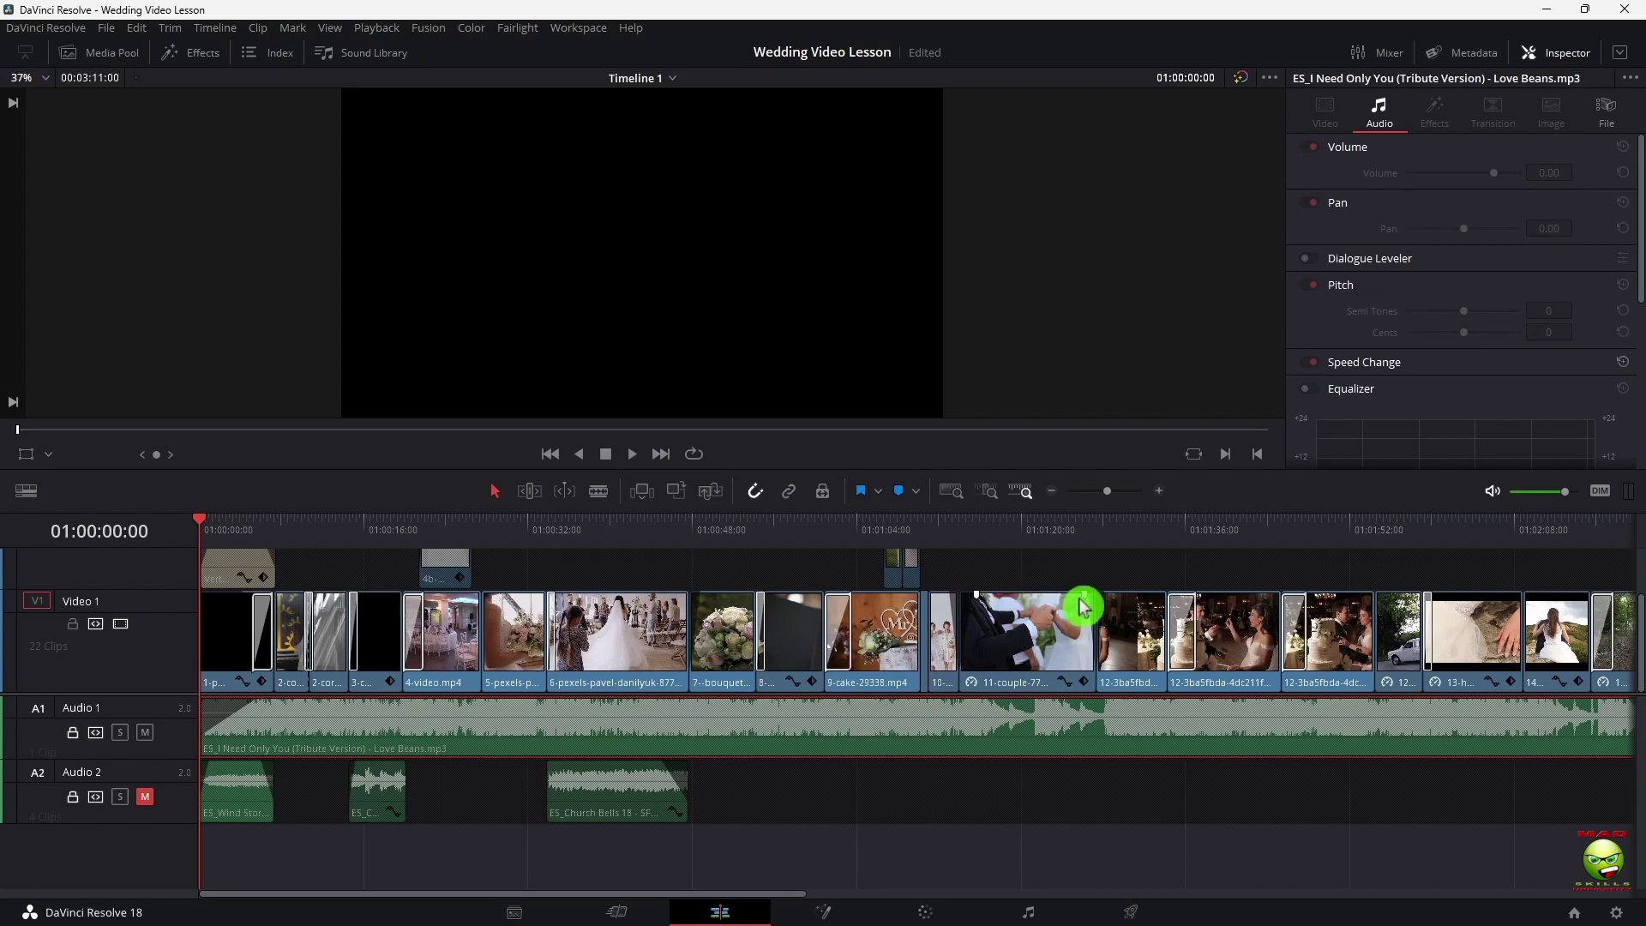
{"action": "key", "text": "shift+z"}
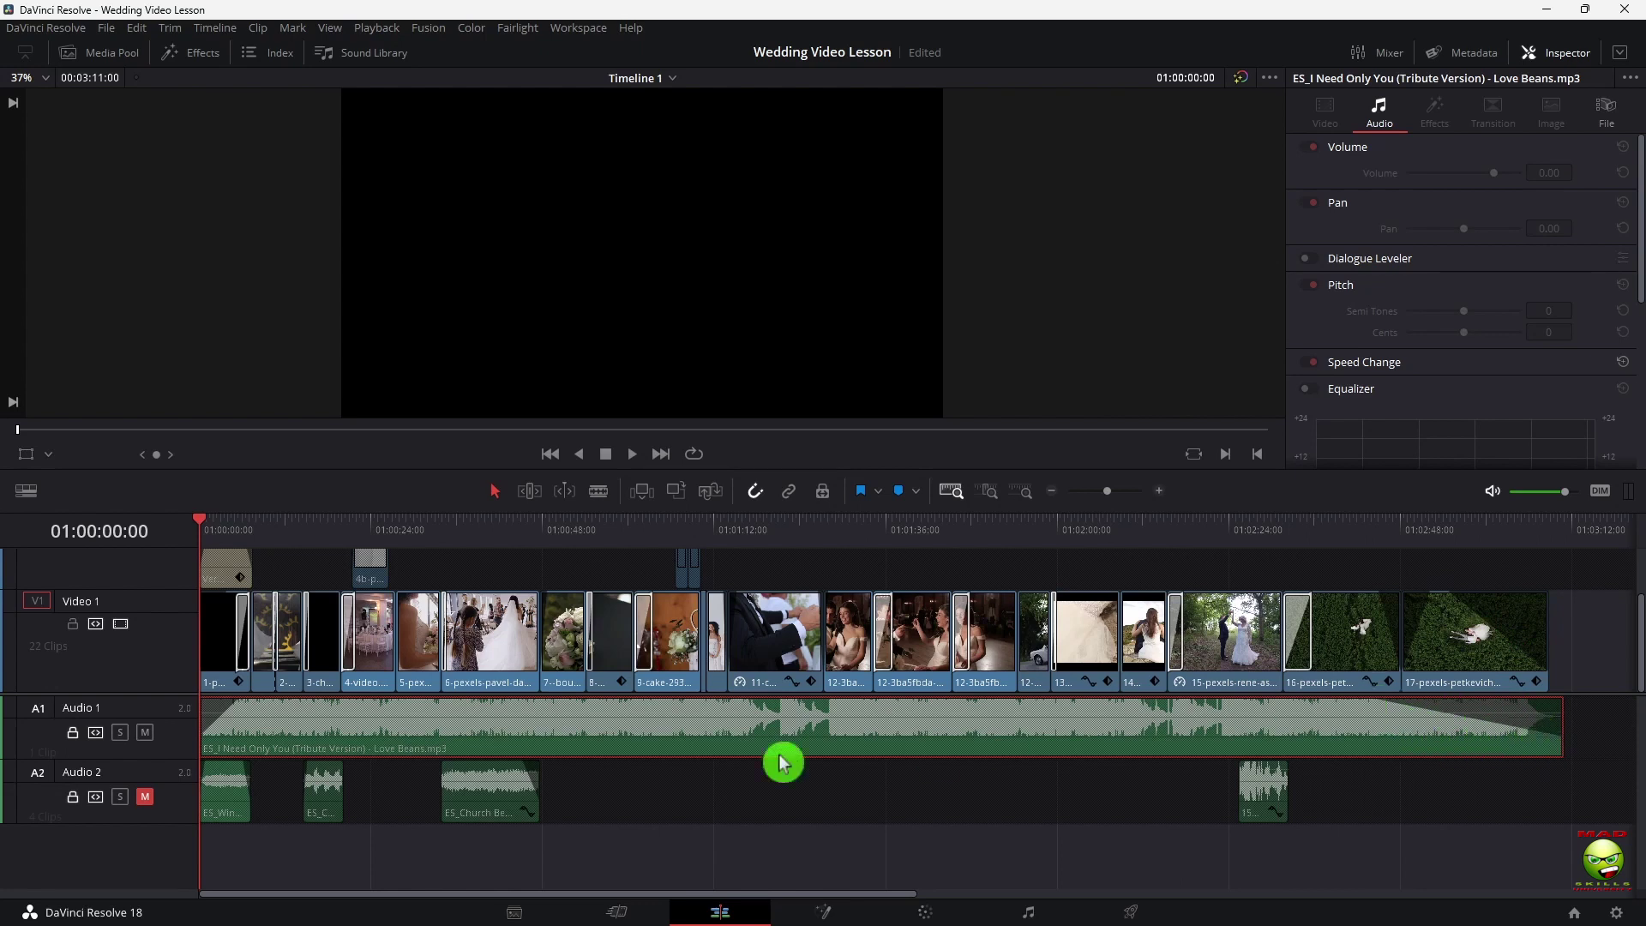
{"action": "left_click", "coordinate": [145, 732]}
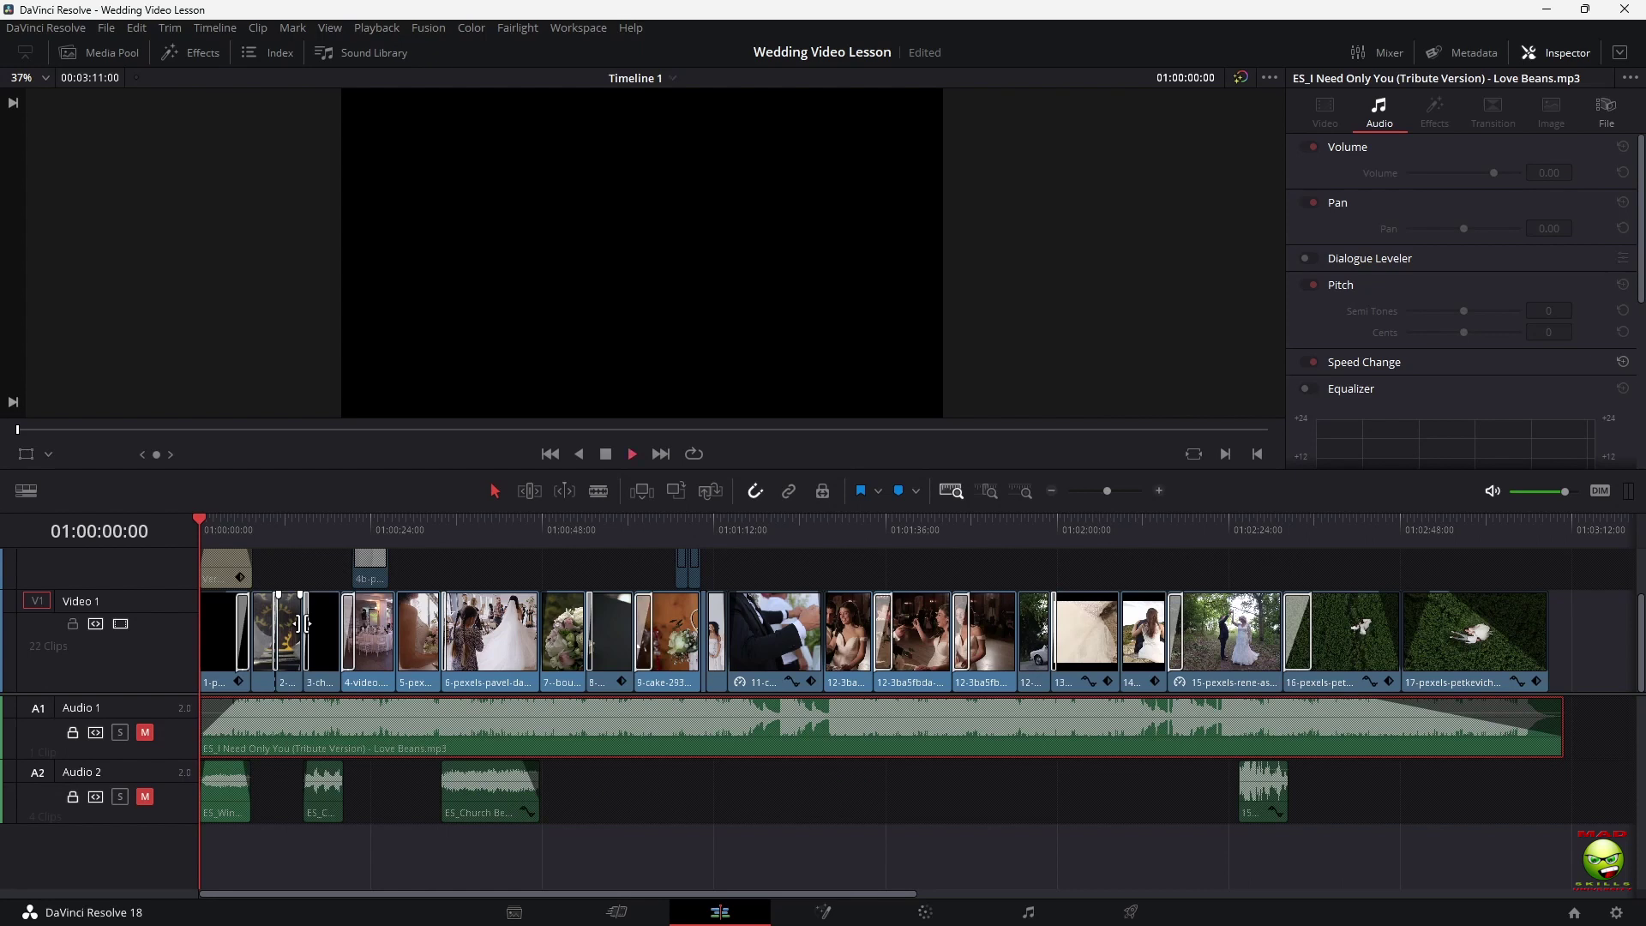
{"action": "left_click", "coordinate": [145, 797]}
Play the edit from the start and from 01:00:14:15 to hear the sound effects
{"action": "key", "text": "space"}
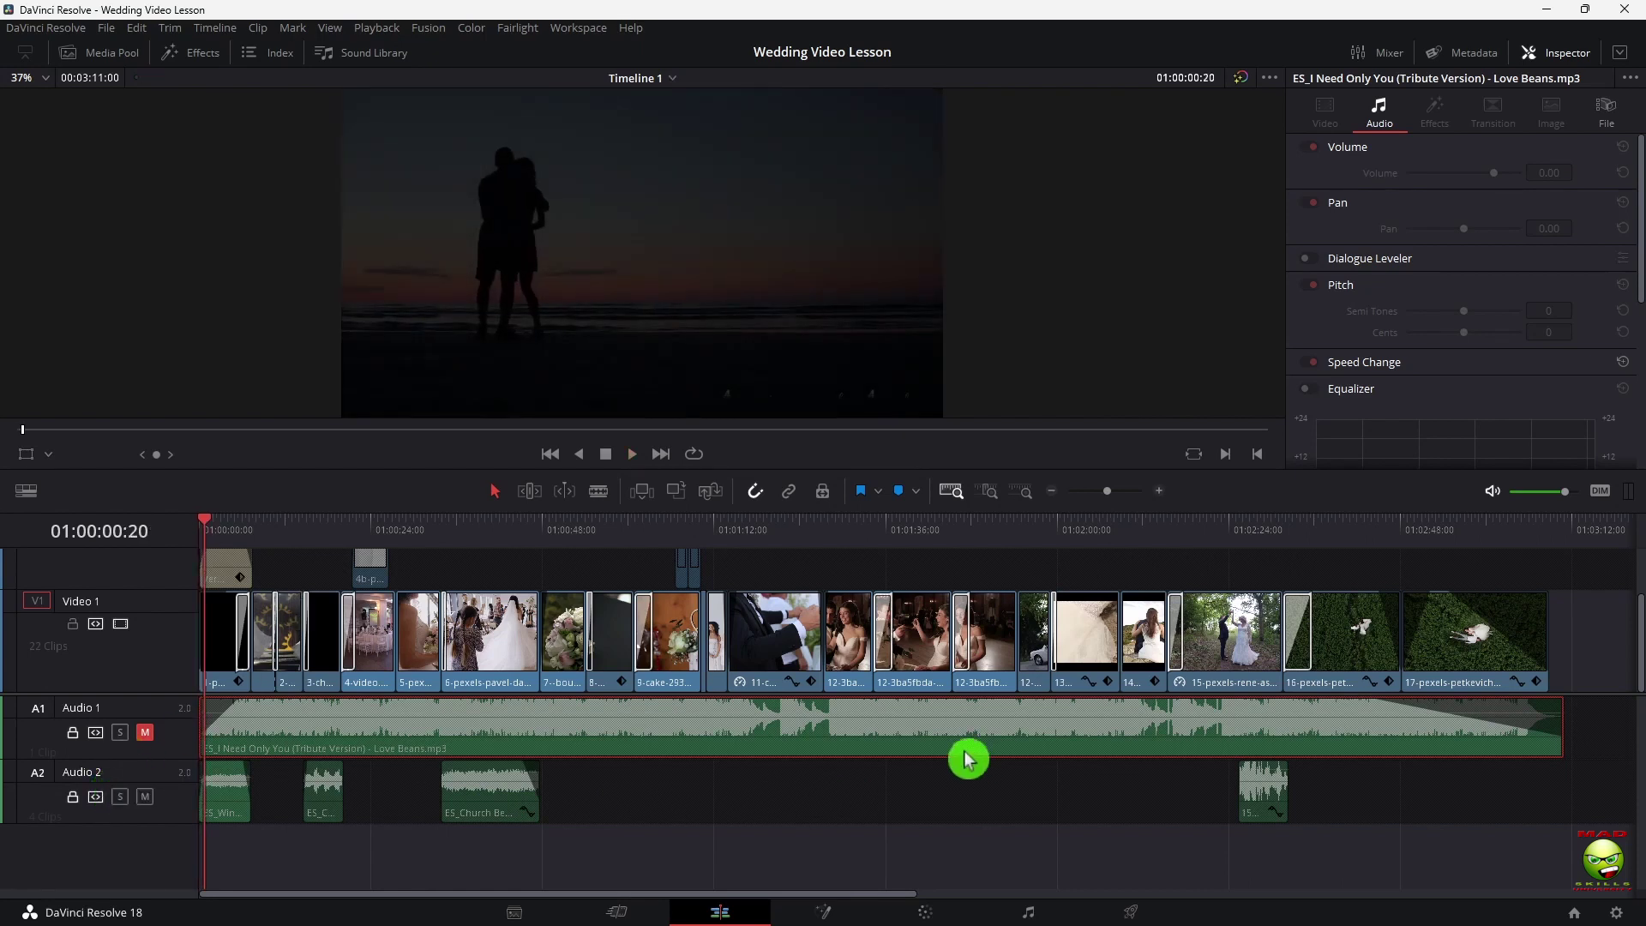
{"action": "key", "text": "space"}
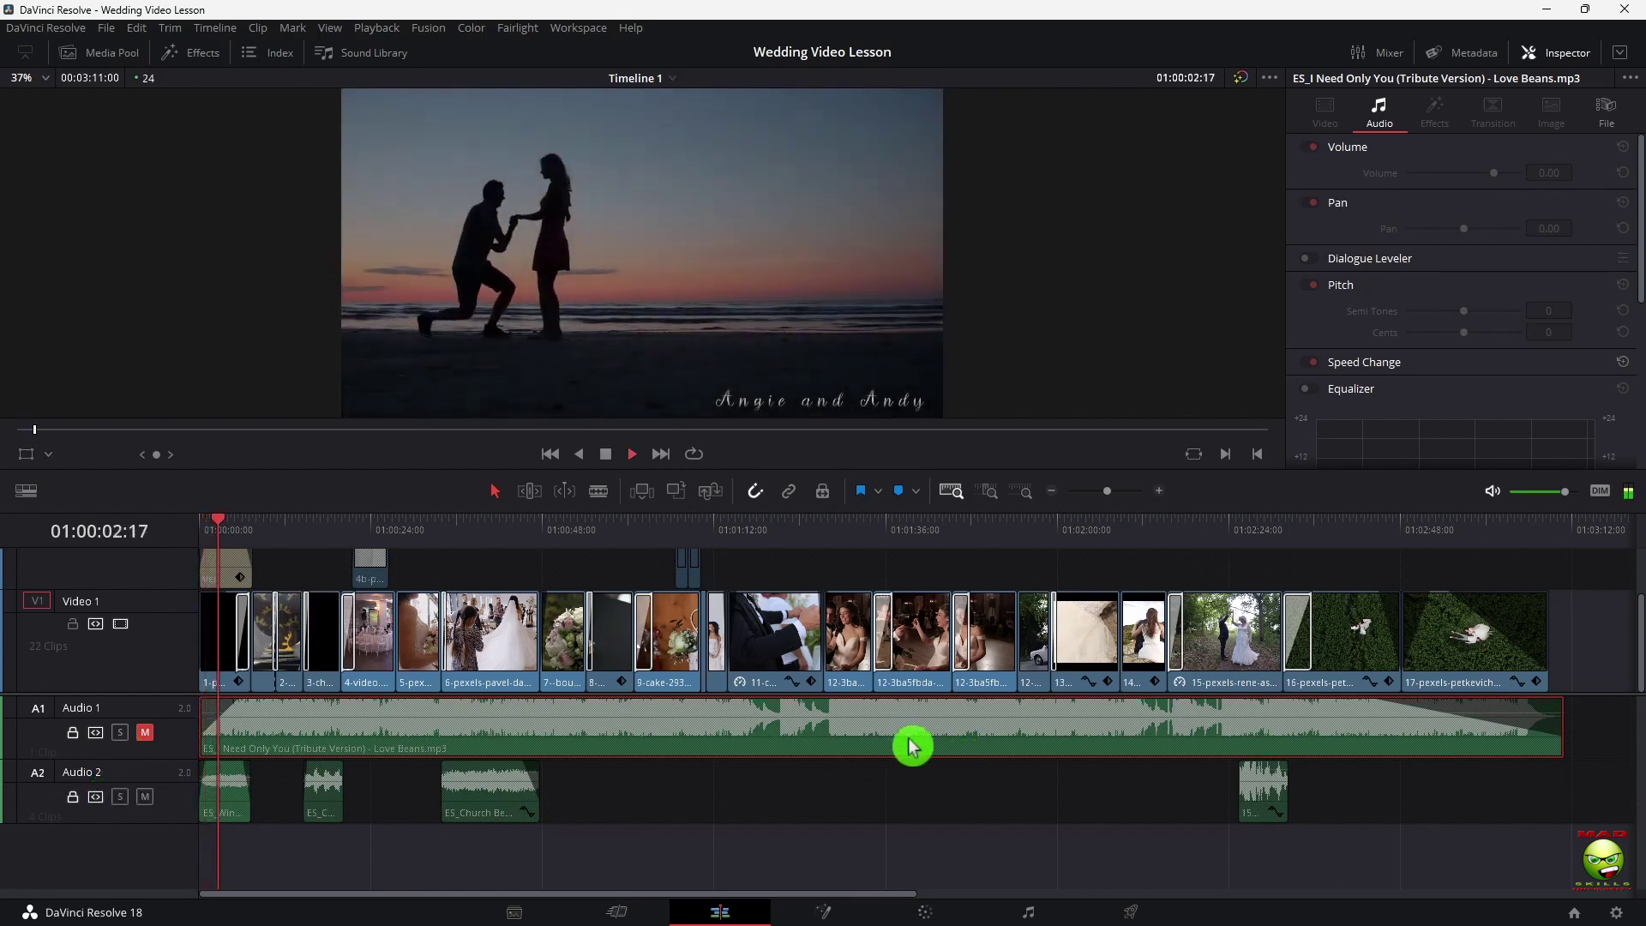
{"action": "key", "text": "space"}
{"action": "key", "text": "space"}
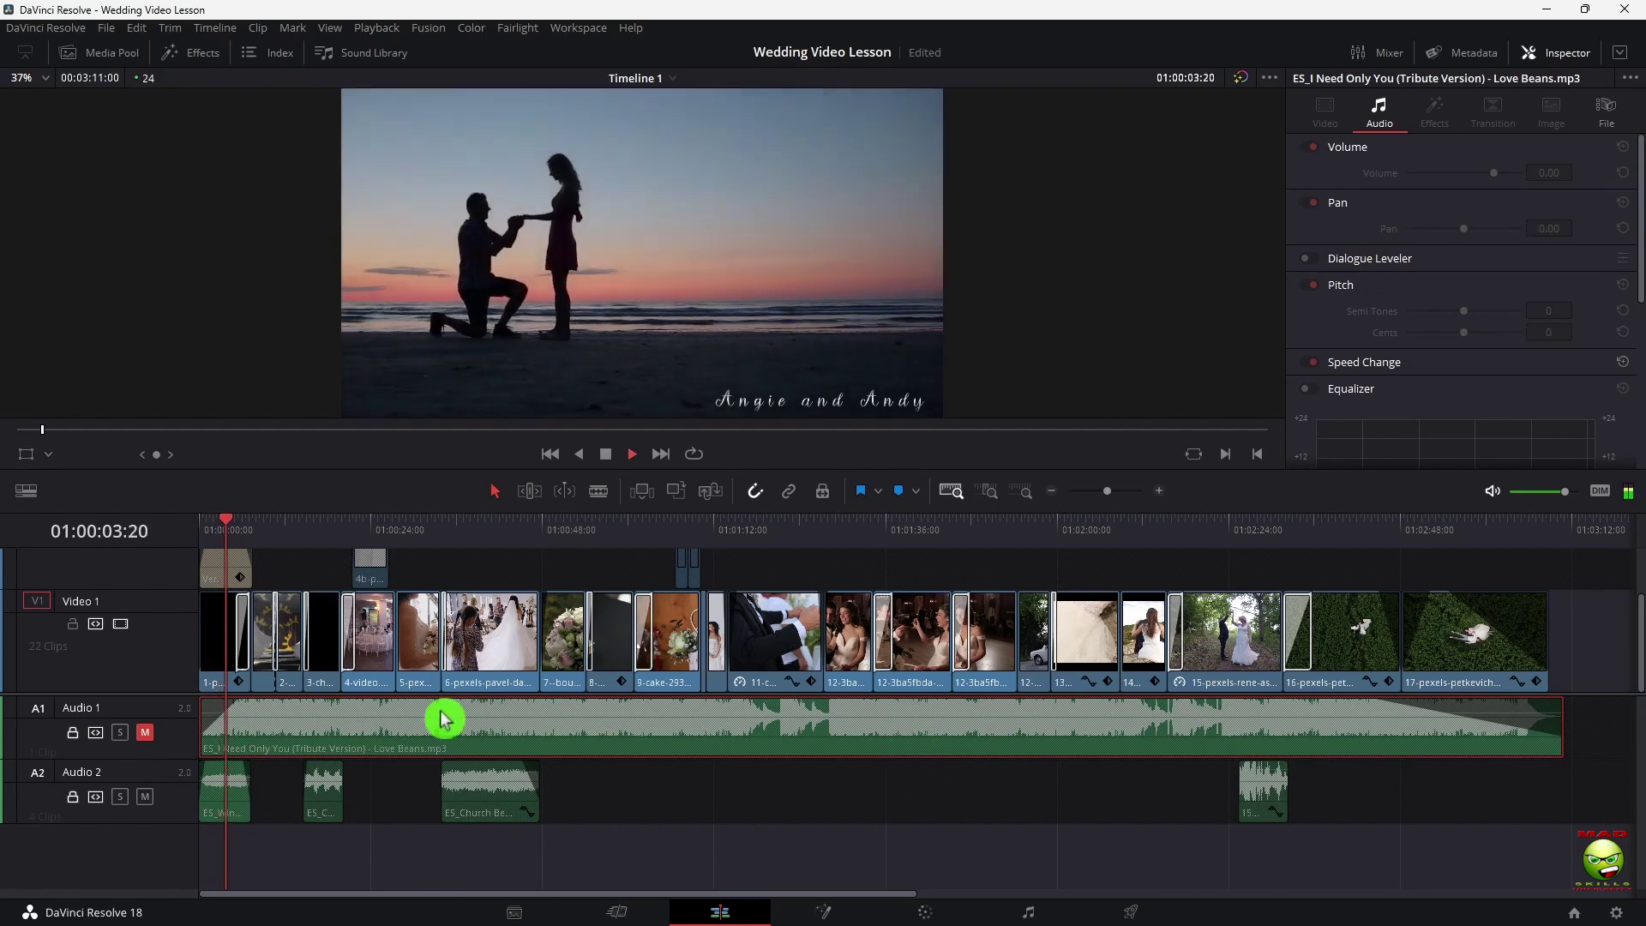
{"action": "left_click", "coordinate": [304, 533]}
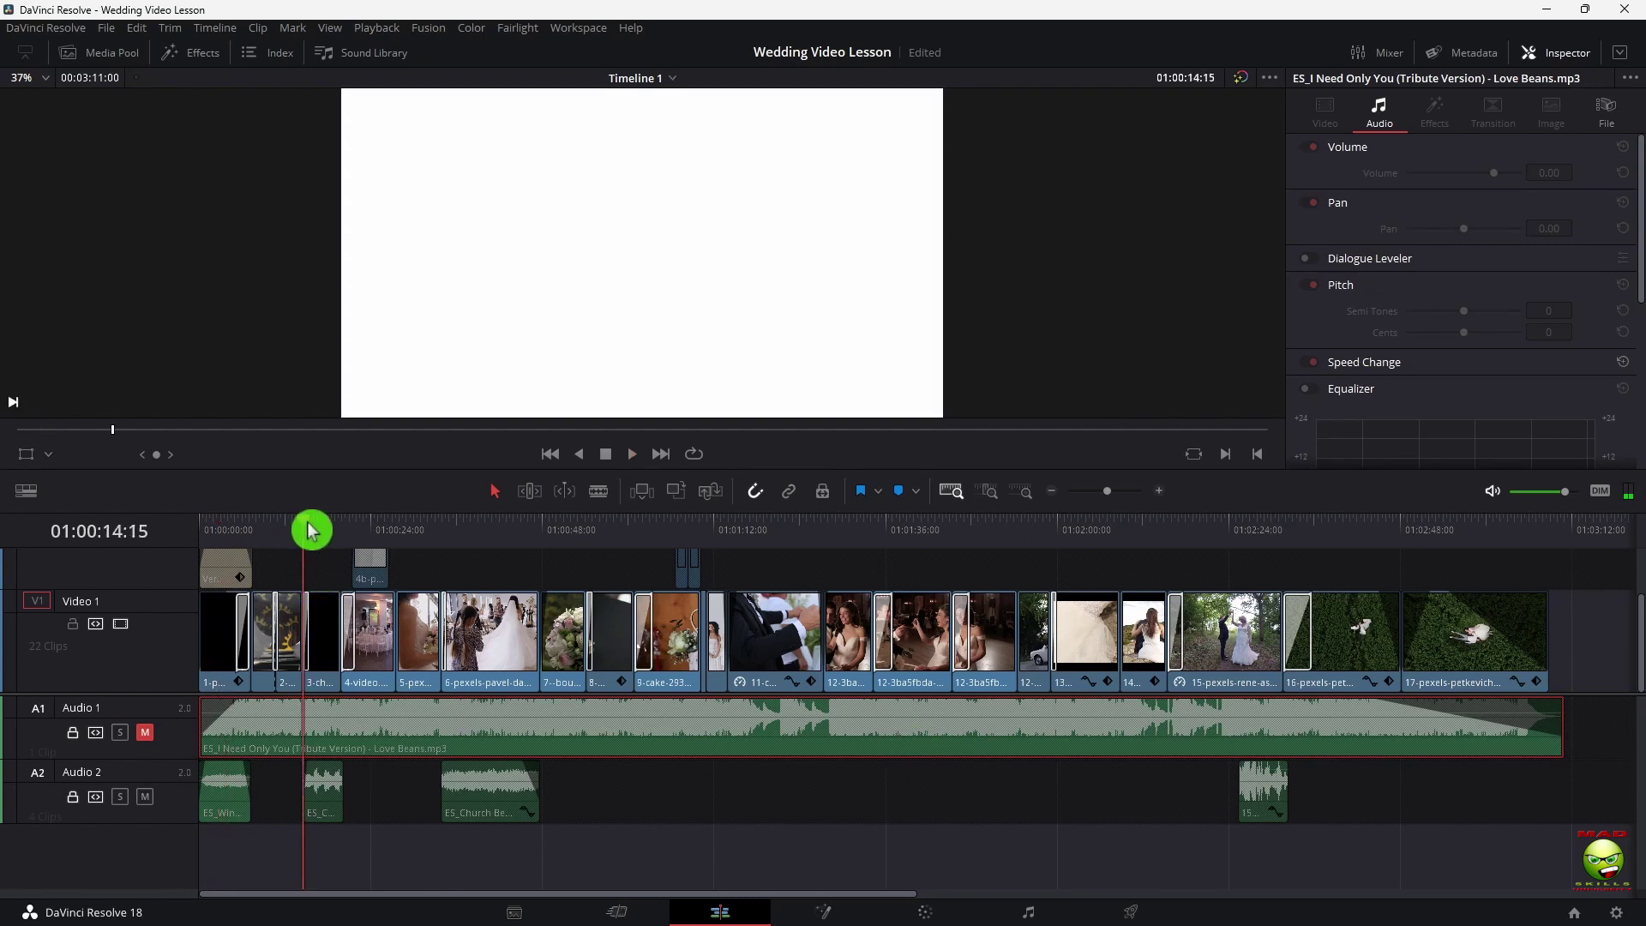
{"action": "key", "text": "space"}
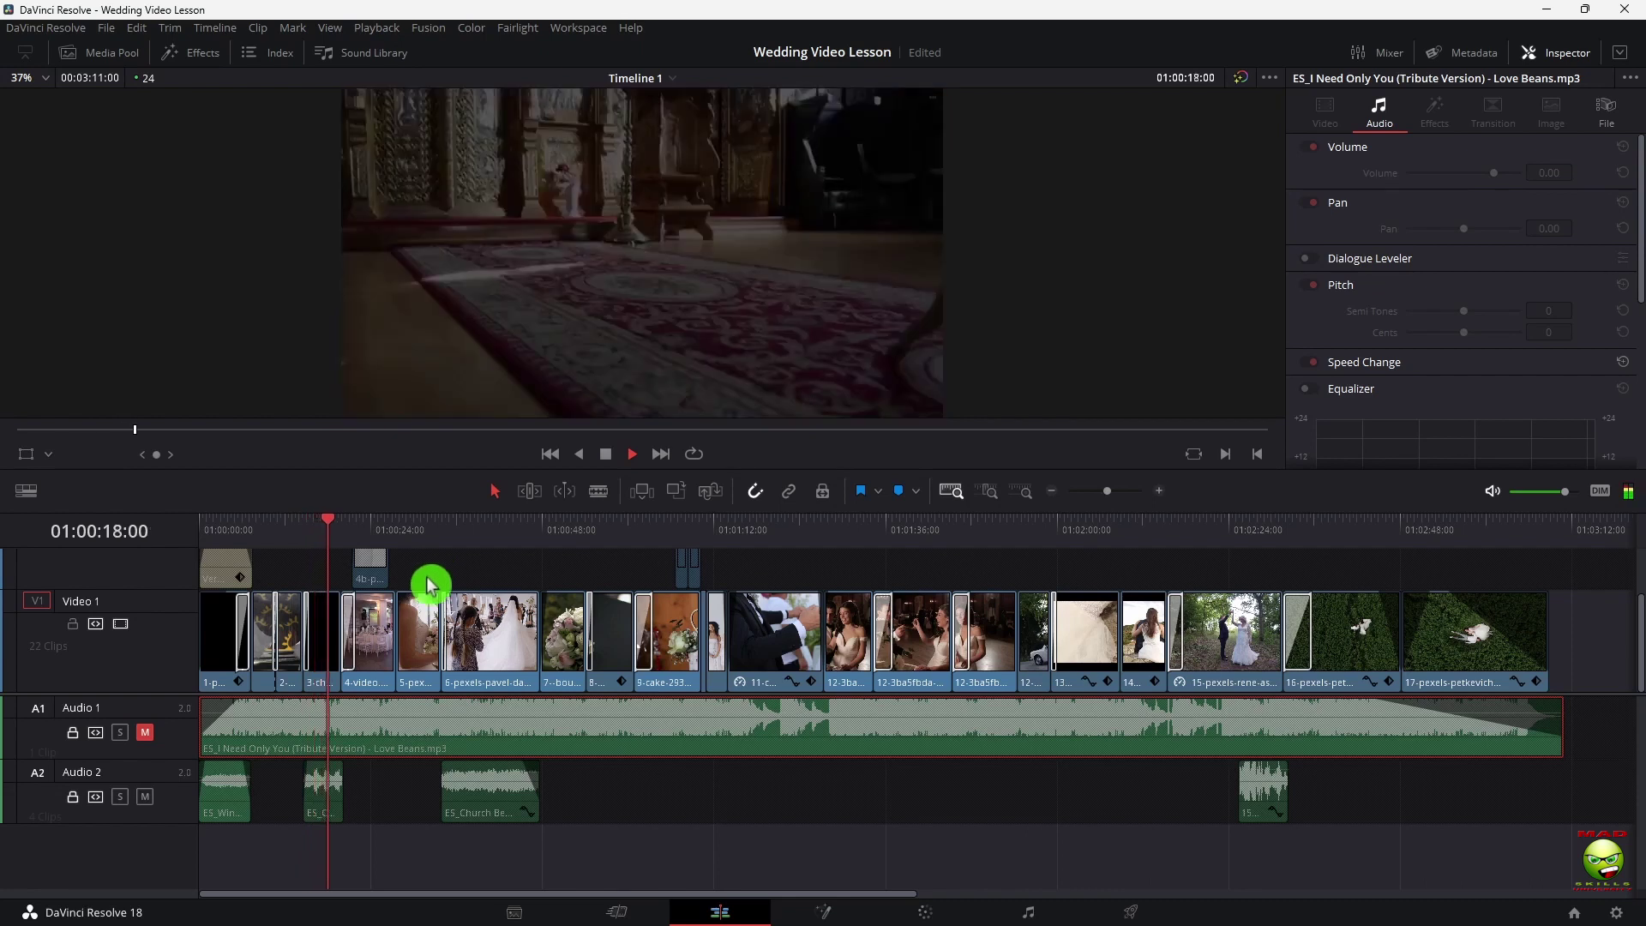
{"action": "key", "text": "space"}
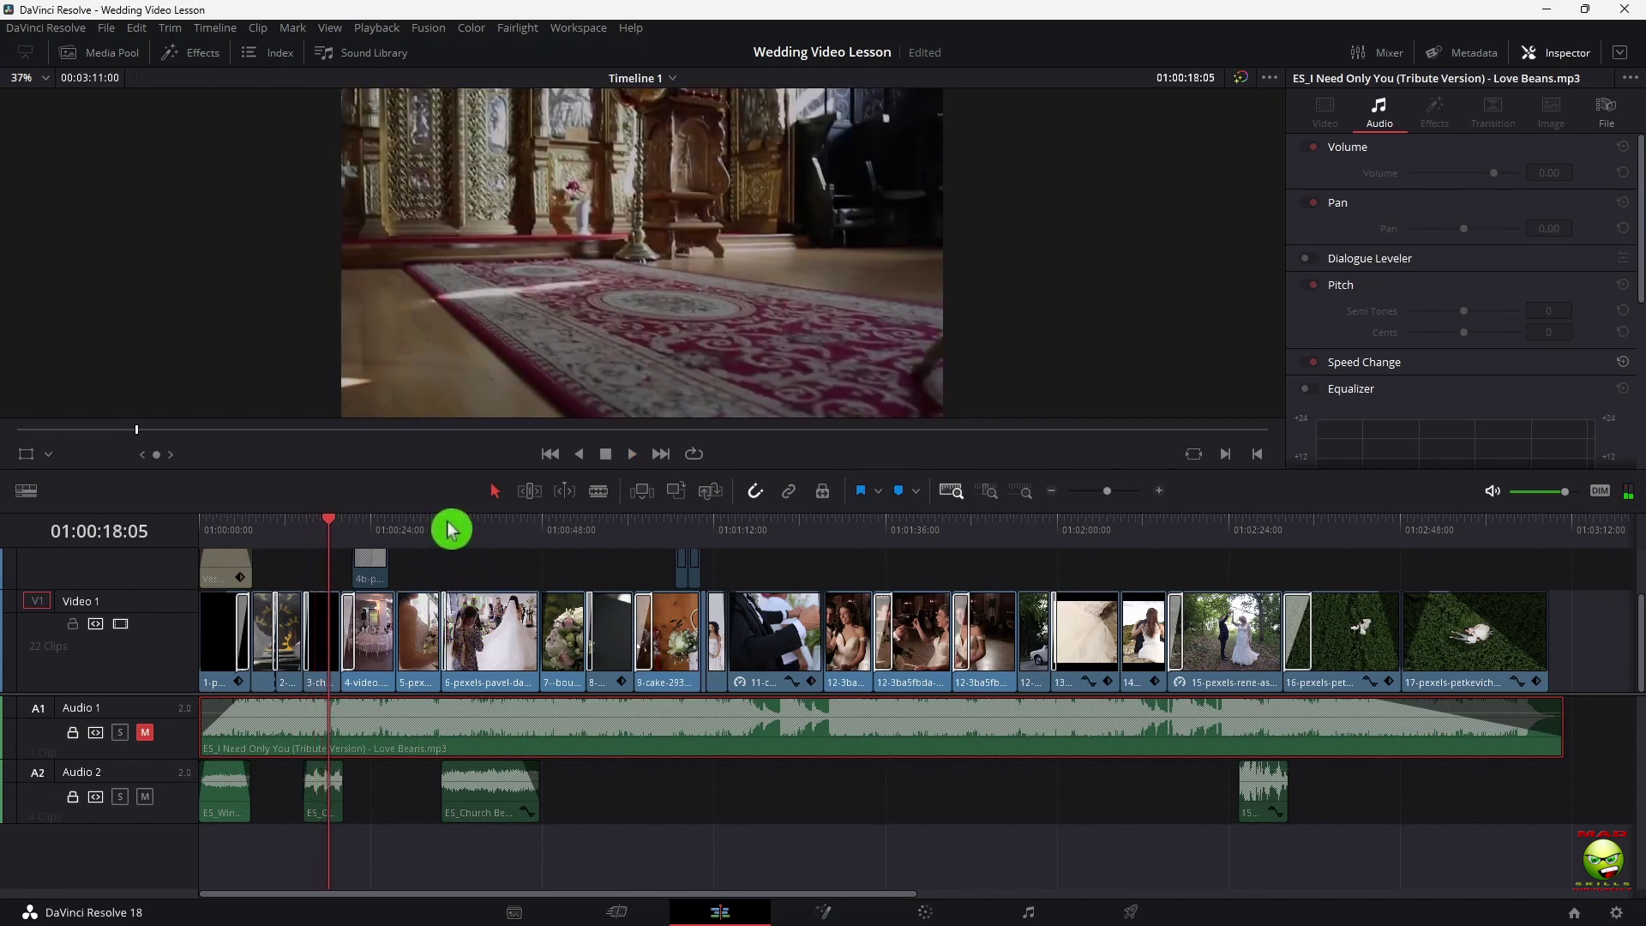
Play the ceremony section and scrub through the forest dance clip
{"action": "left_click_drag", "start_coordinate": [452, 528], "coordinate": [448, 529]}
{"action": "key", "text": "space"}
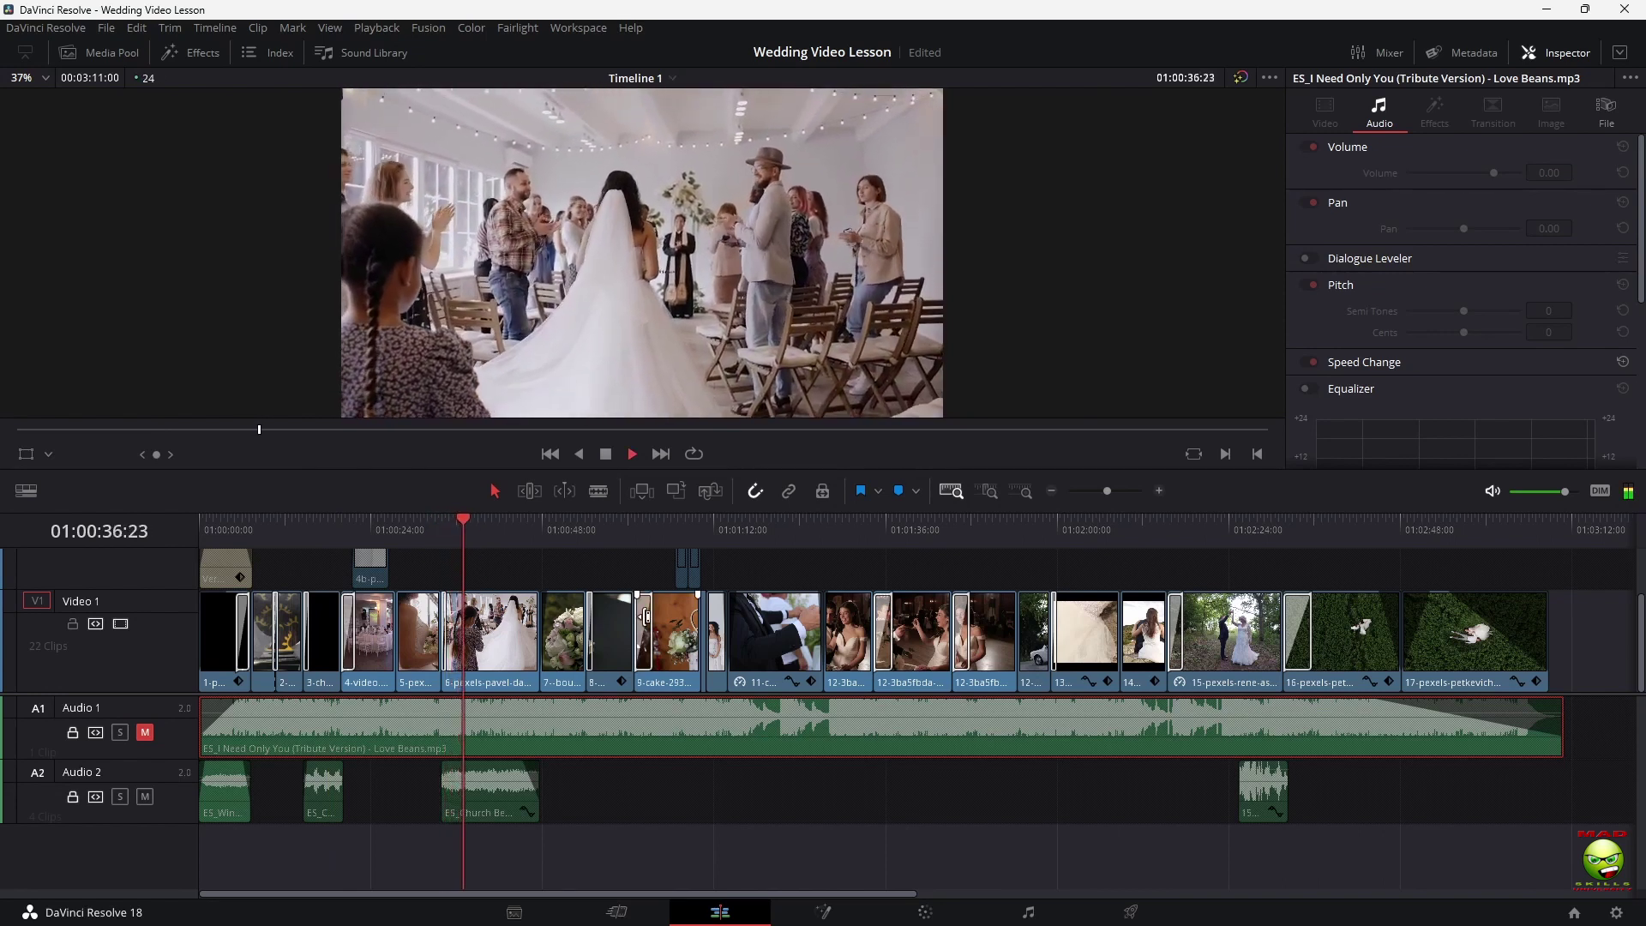
{"action": "left_click", "coordinate": [1207, 635]}
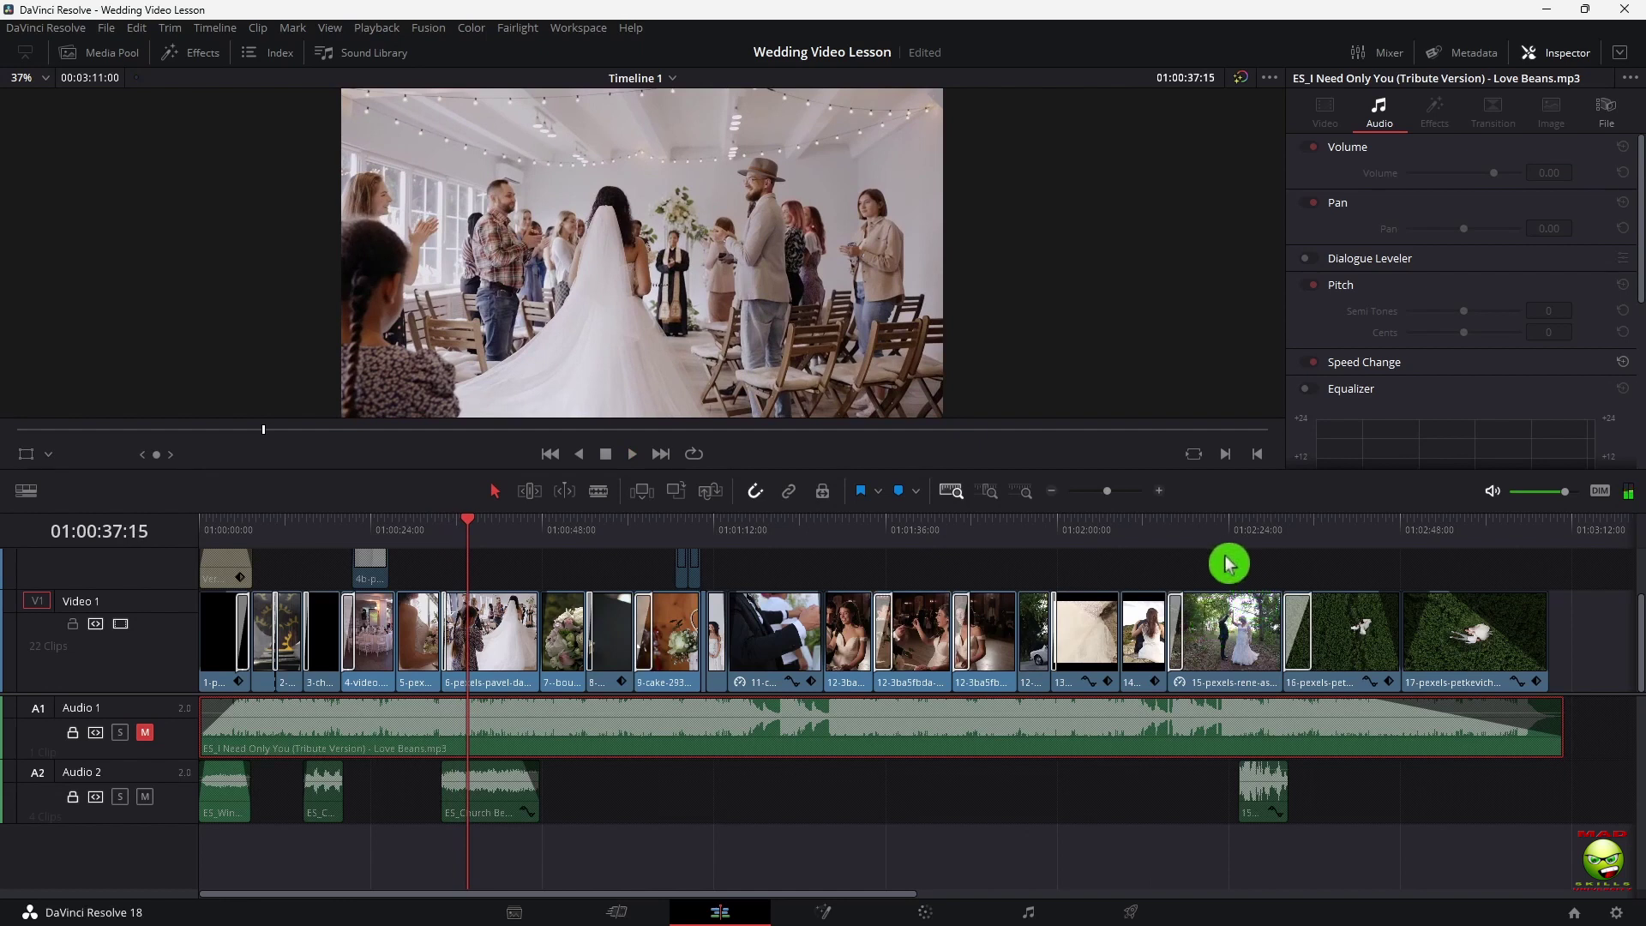
{"action": "left_click", "coordinate": [1201, 536]}
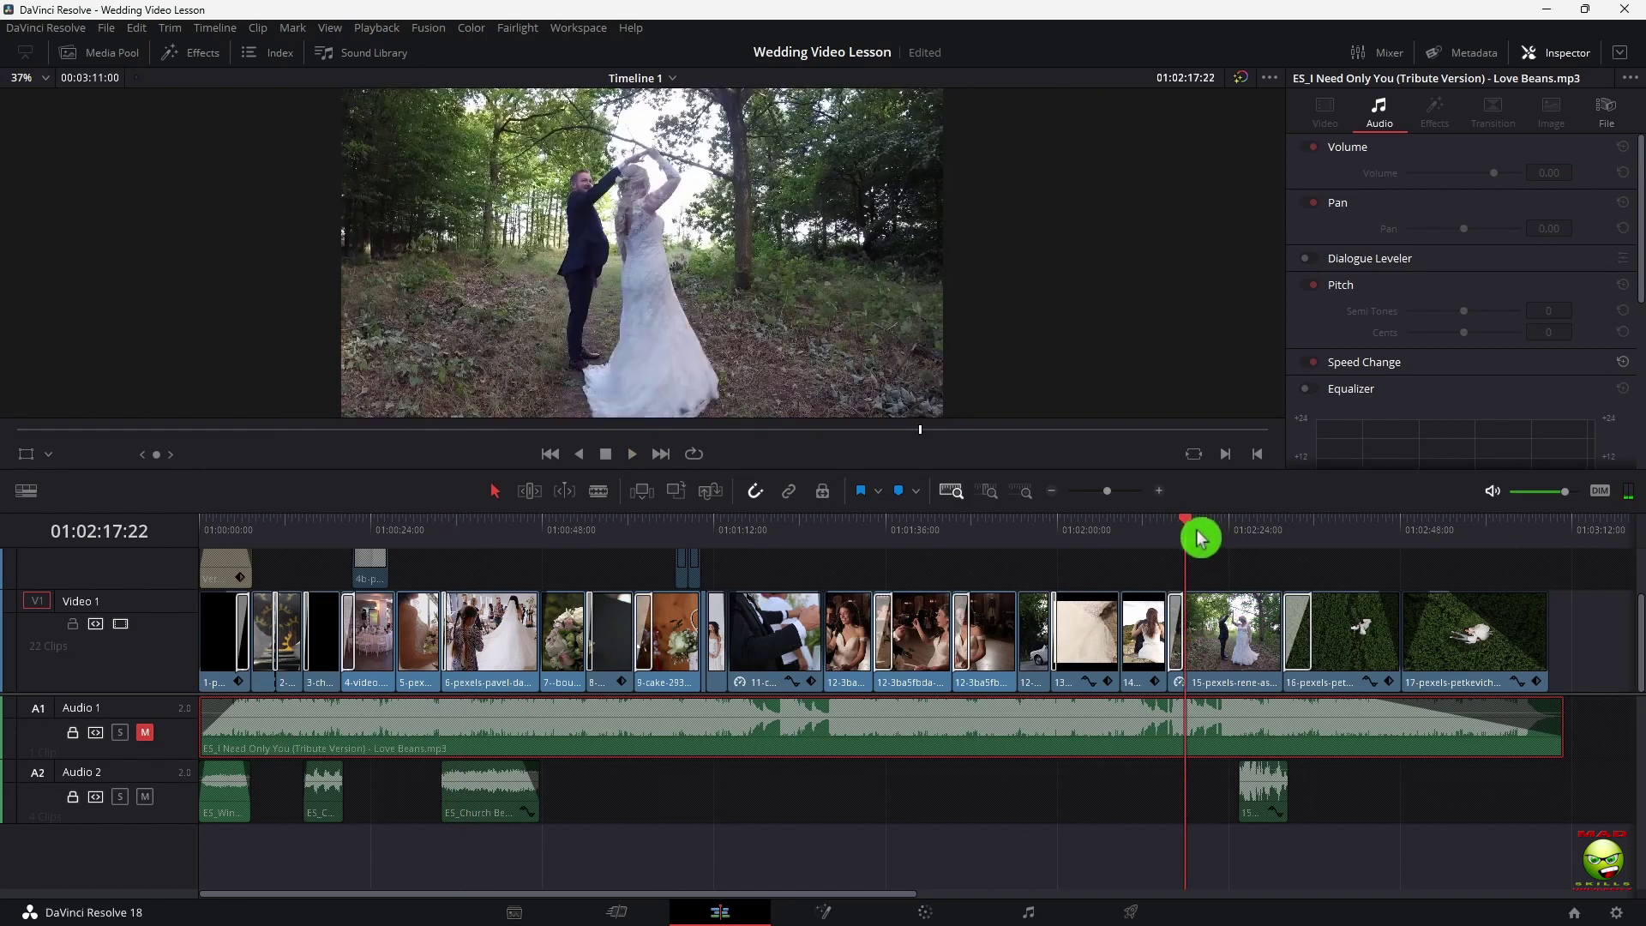
{"action": "left_click_drag", "start_coordinate": [1205, 536], "coordinate": [1237, 536]}
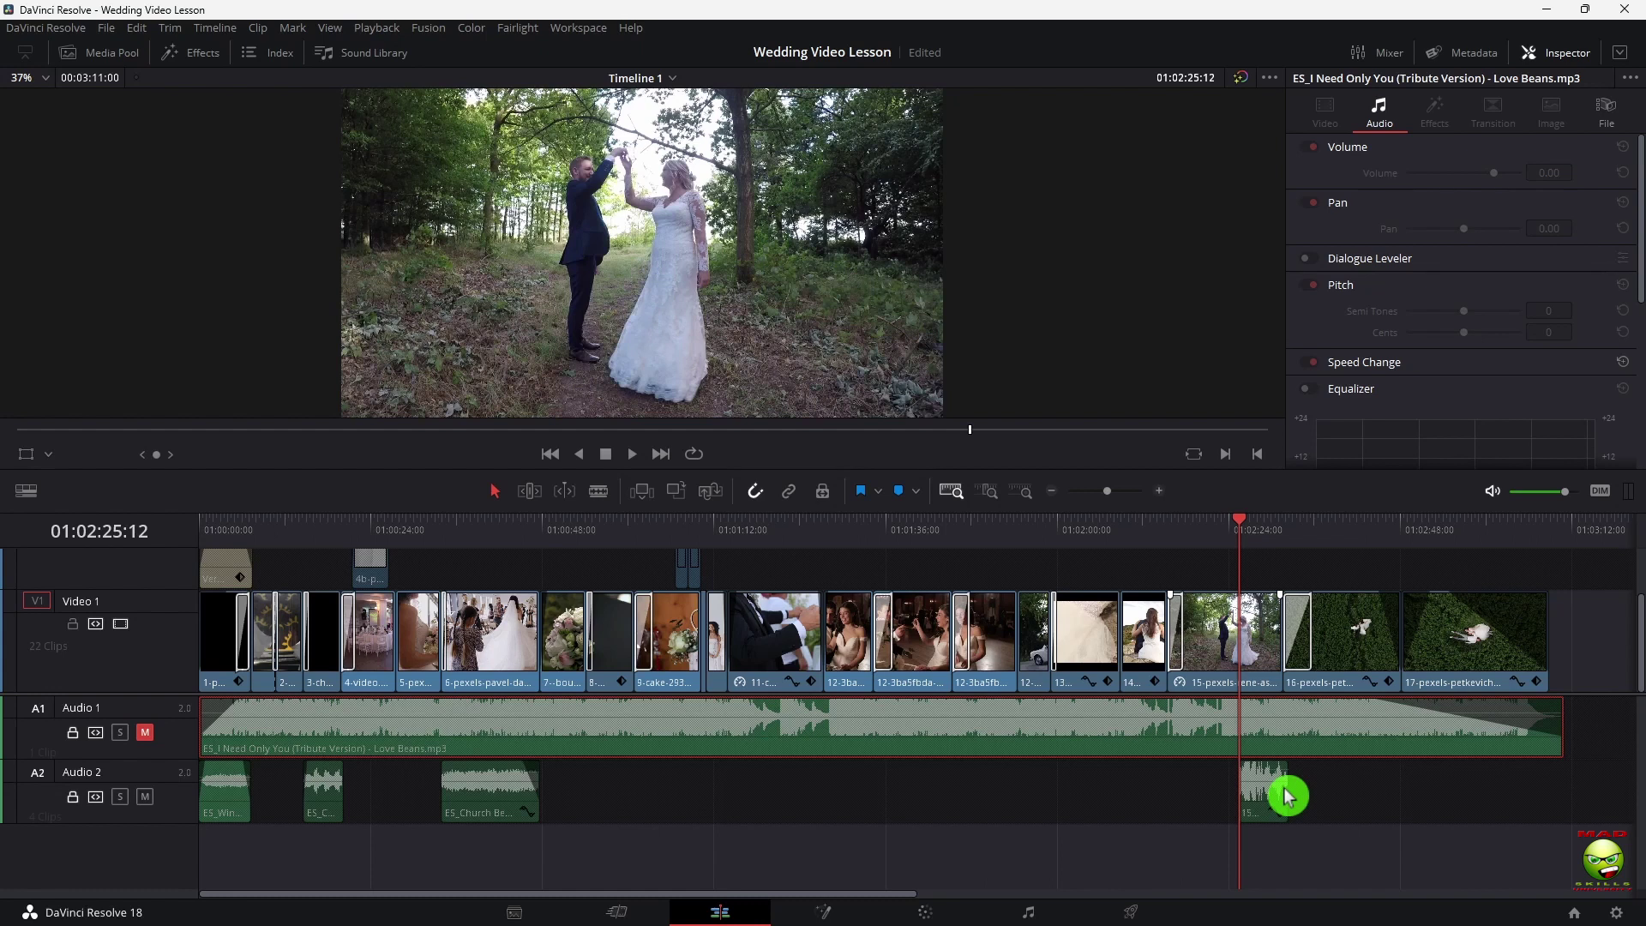
Play the Audio 2 clip sound, return to the timeline start, and unmute the Audio 1 music
{"action": "left_click", "coordinate": [1288, 796]}
{"action": "key", "text": "space"}
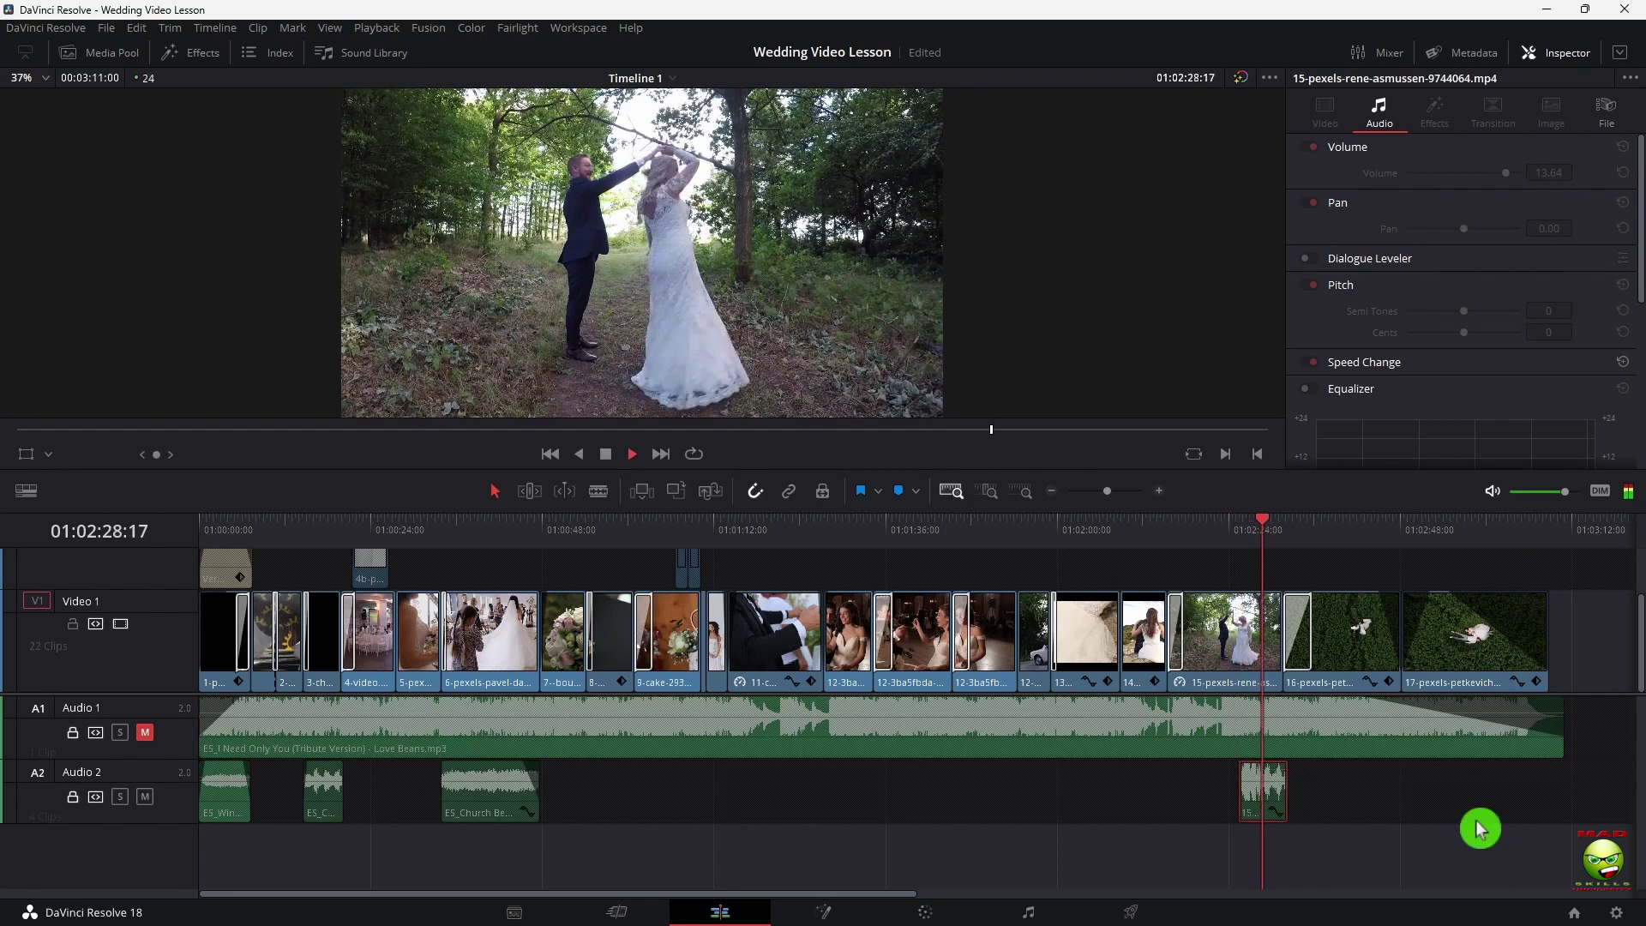
{"action": "key", "text": "space"}
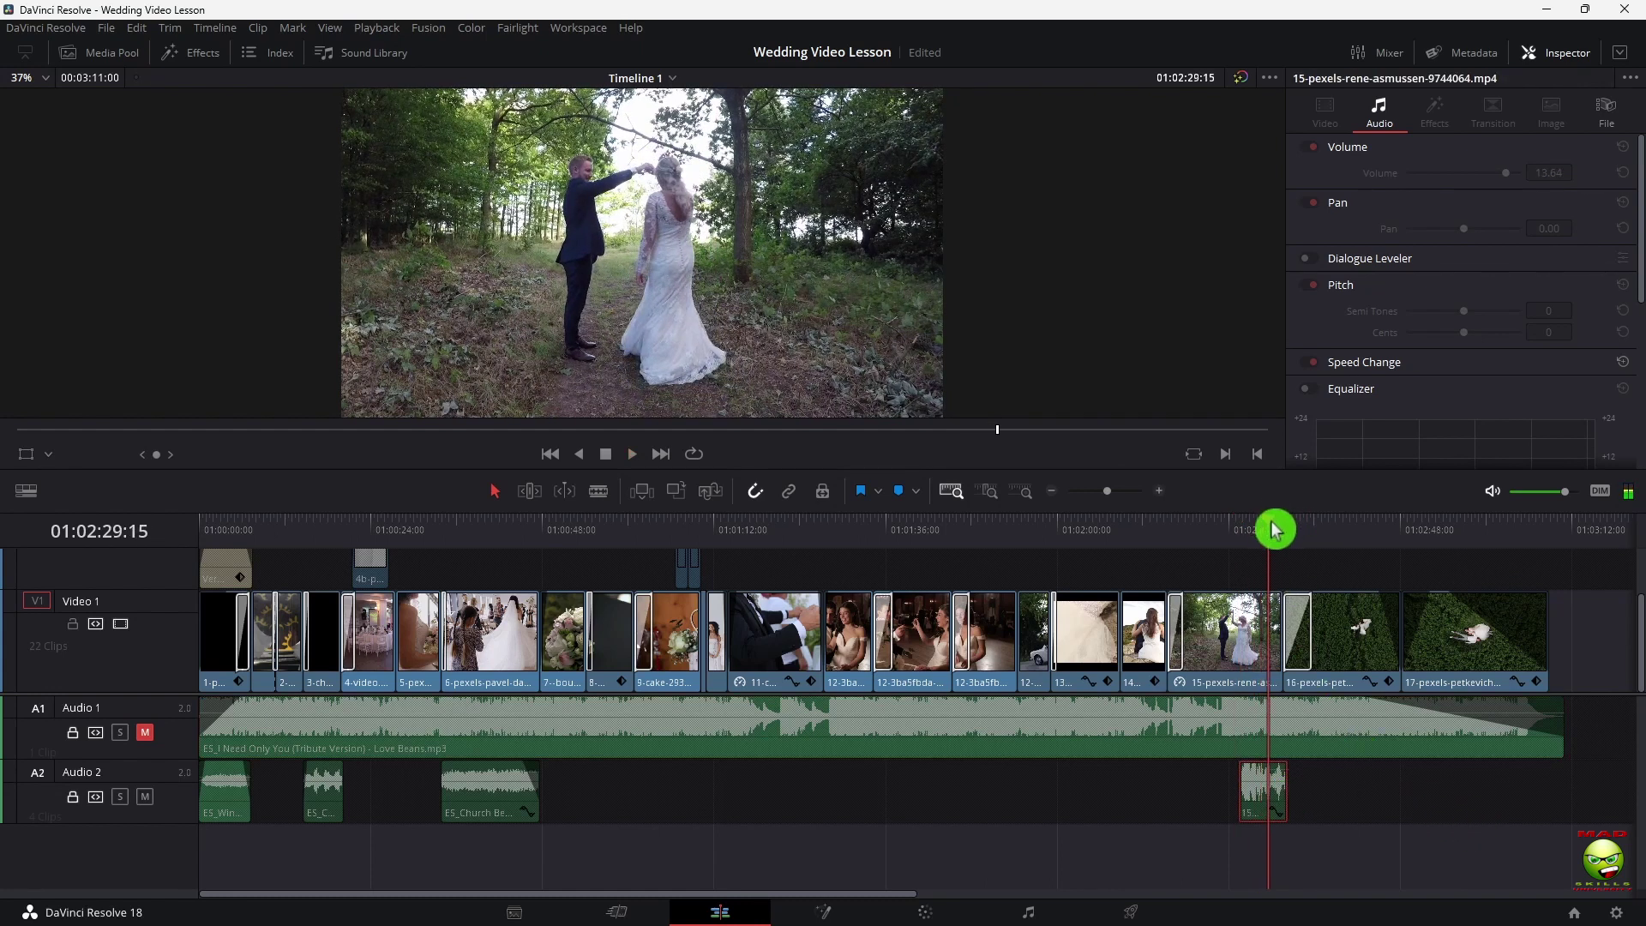
{"action": "left_click_drag", "start_coordinate": [1274, 529], "coordinate": [162, 580]}
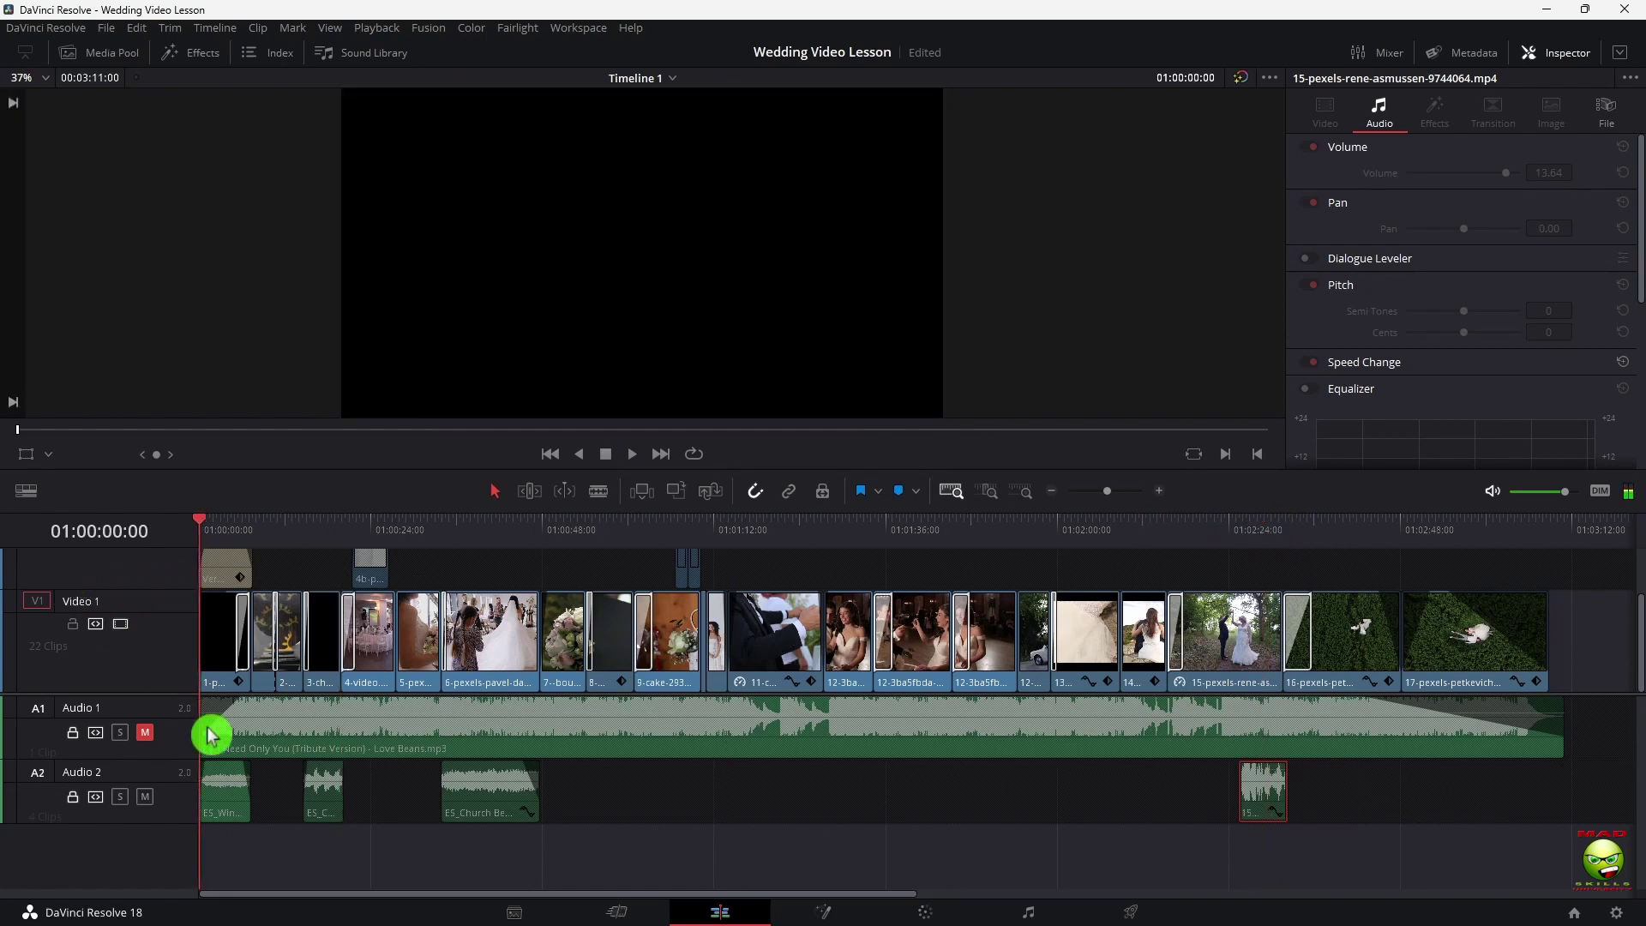
{"action": "left_click", "coordinate": [145, 733]}
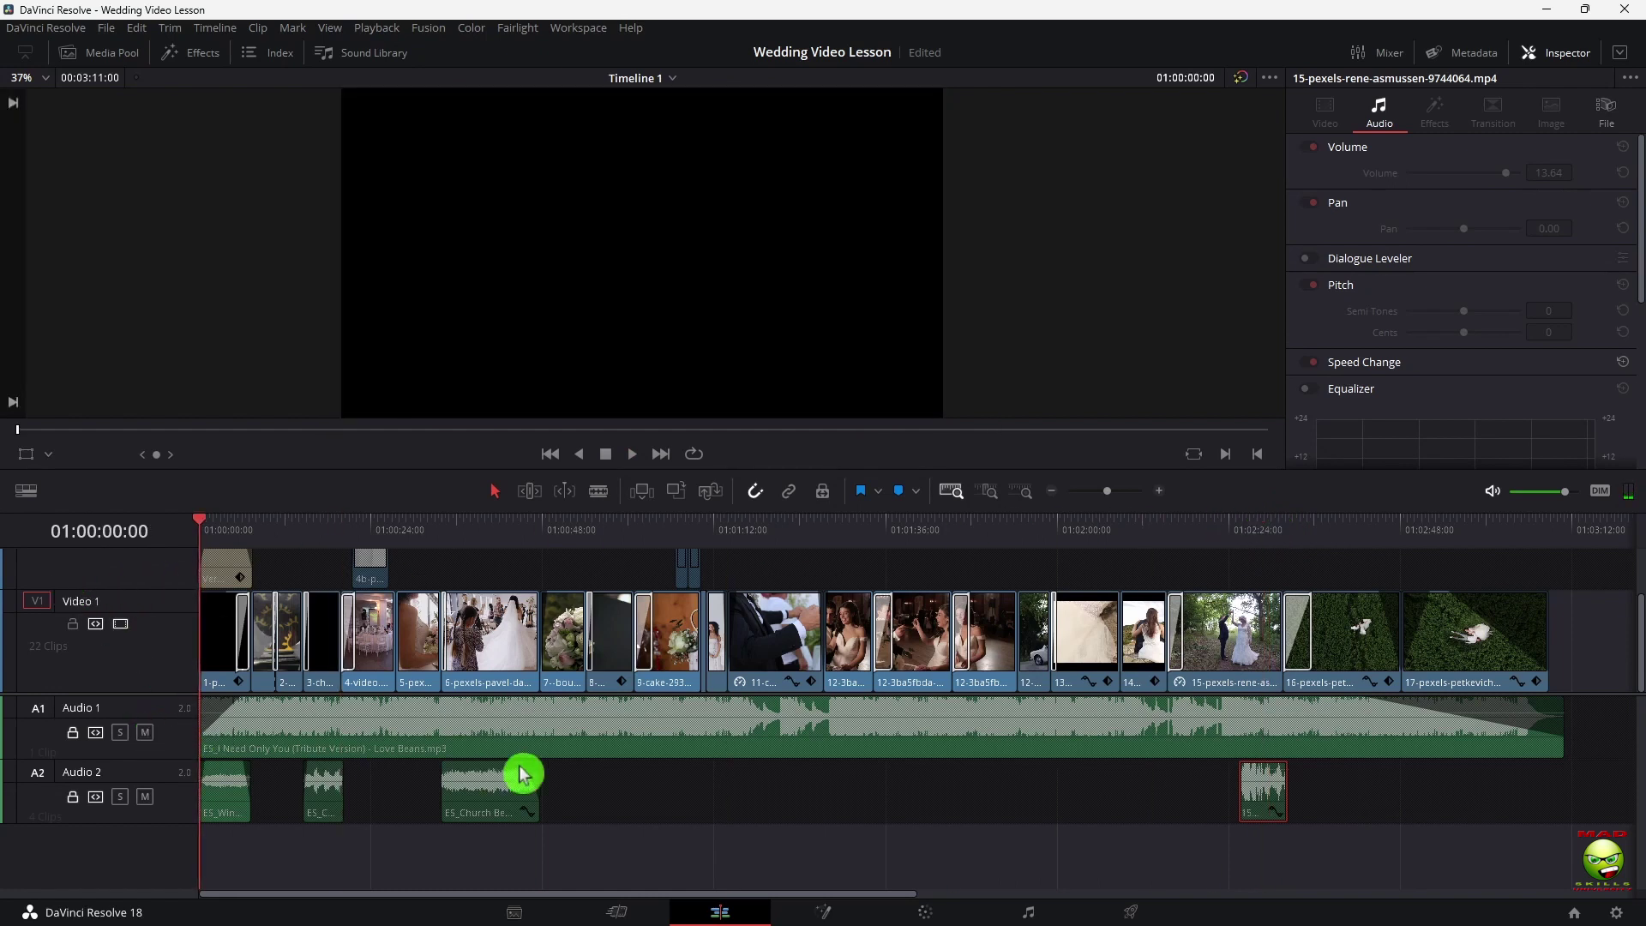